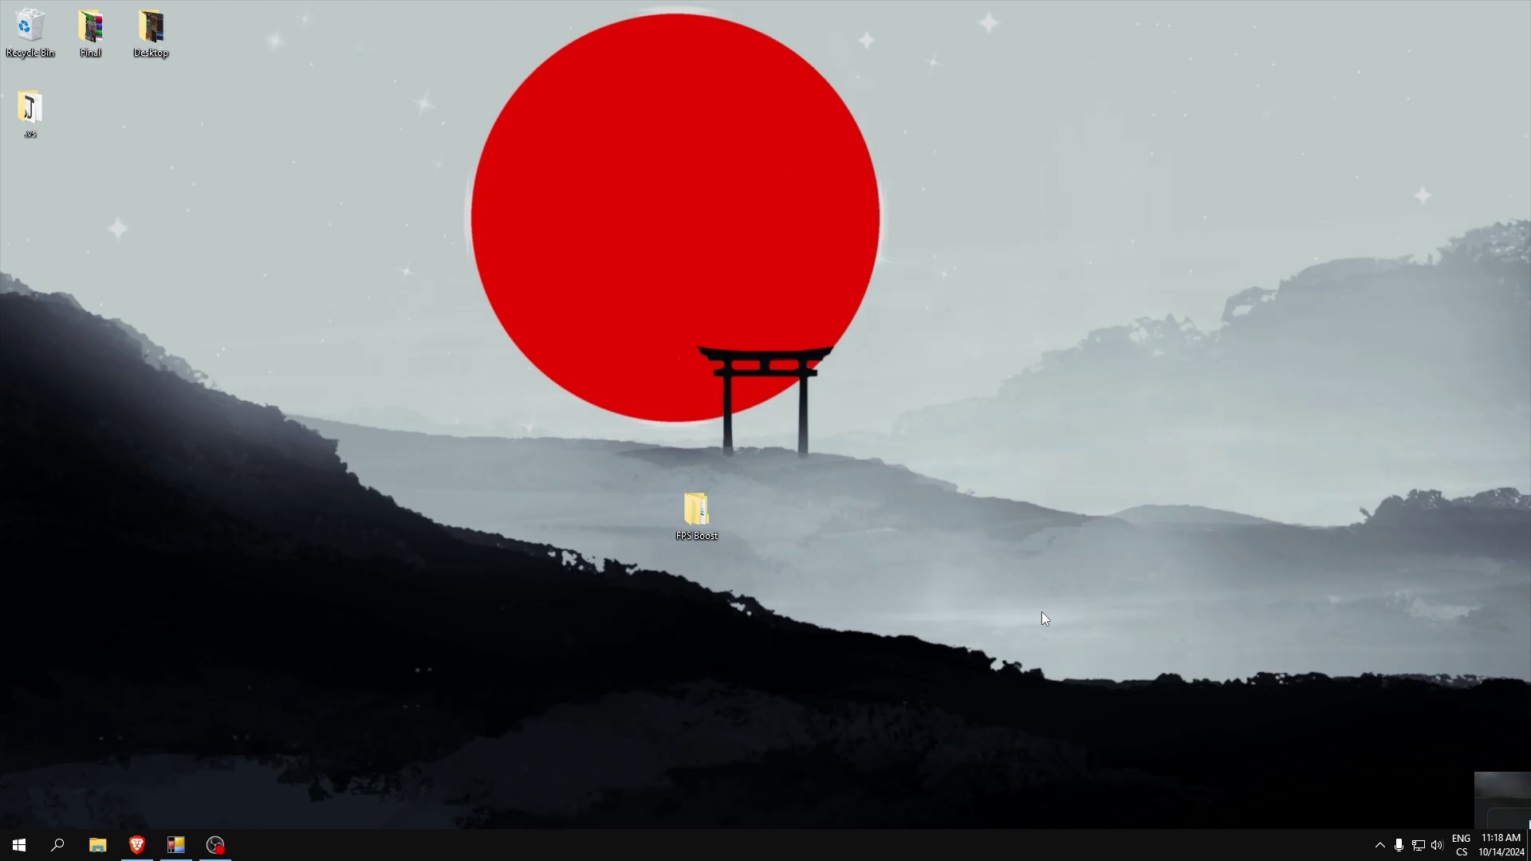
Open the Cleanup folder inside the desktop's FPS Boost folder
double_click(696, 511)
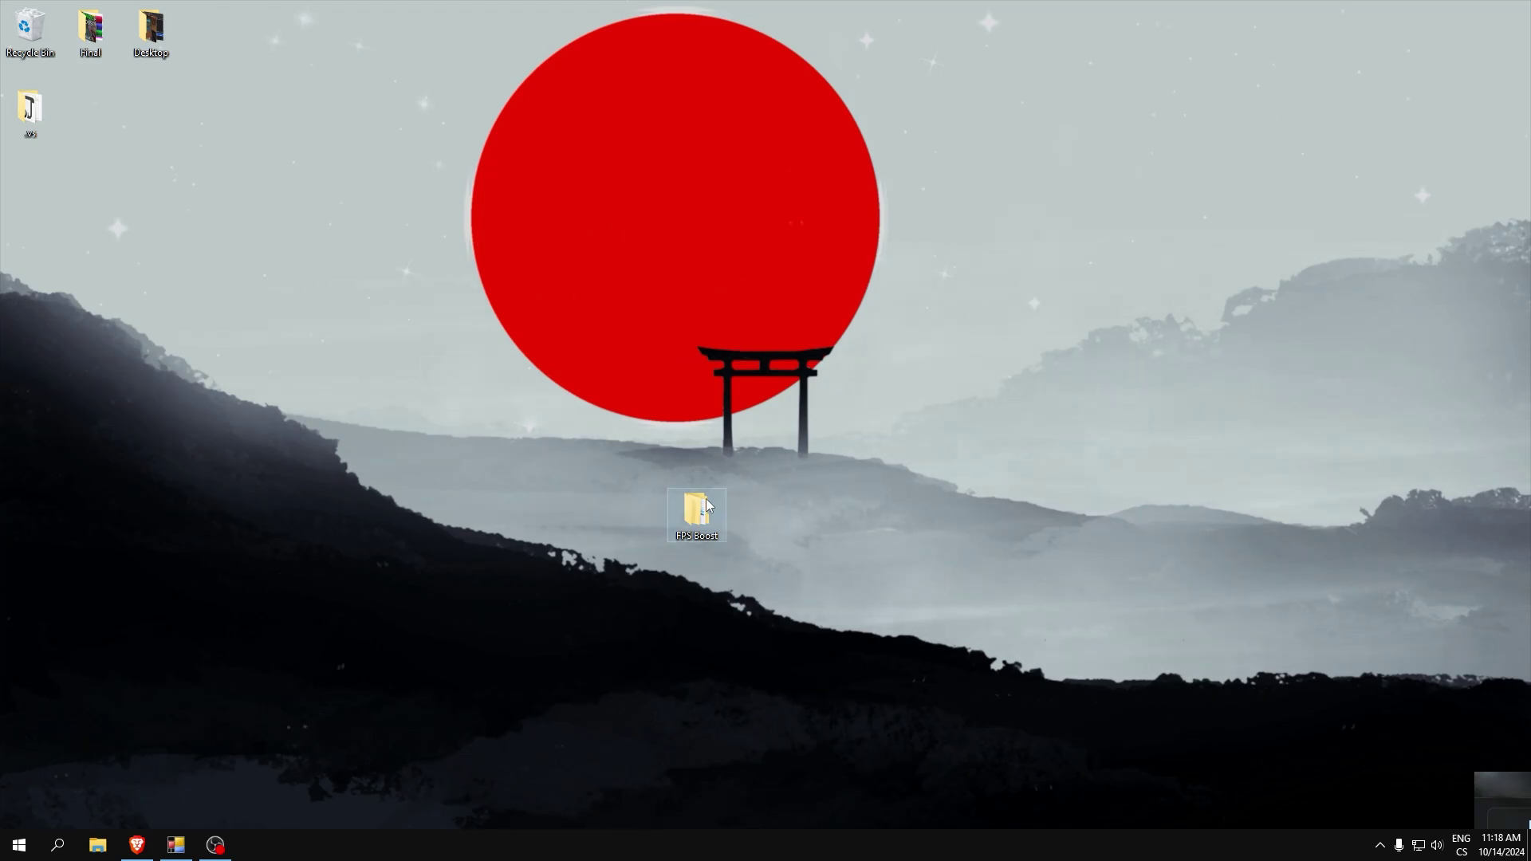
mouse_move(564, 125)
mouse_down()
mouse_move(793, 164)
mouse_move(564, 144)
mouse_up()
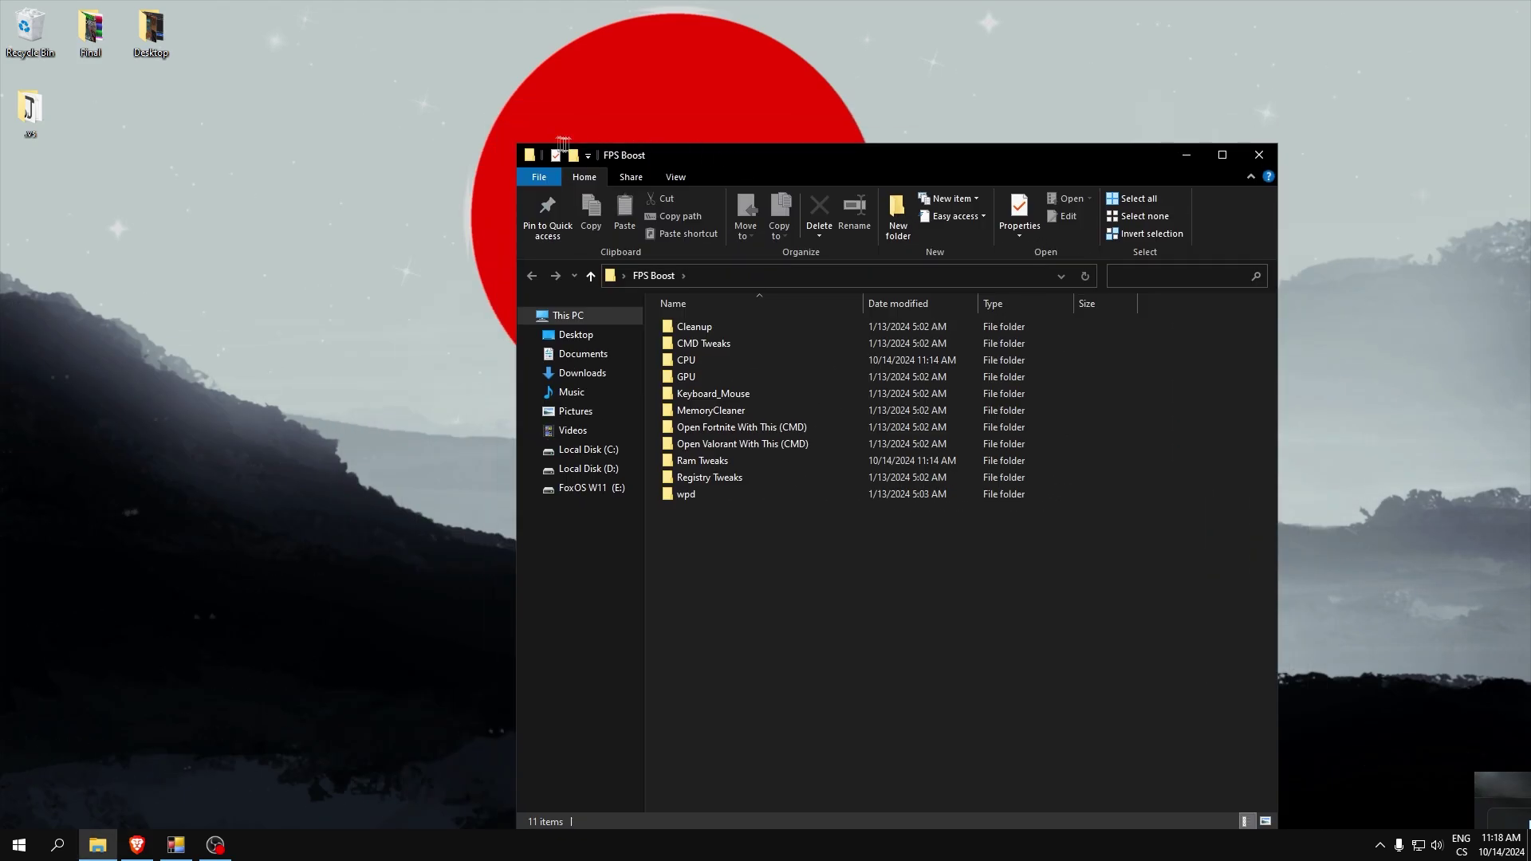
drag(673, 162, 636, 149)
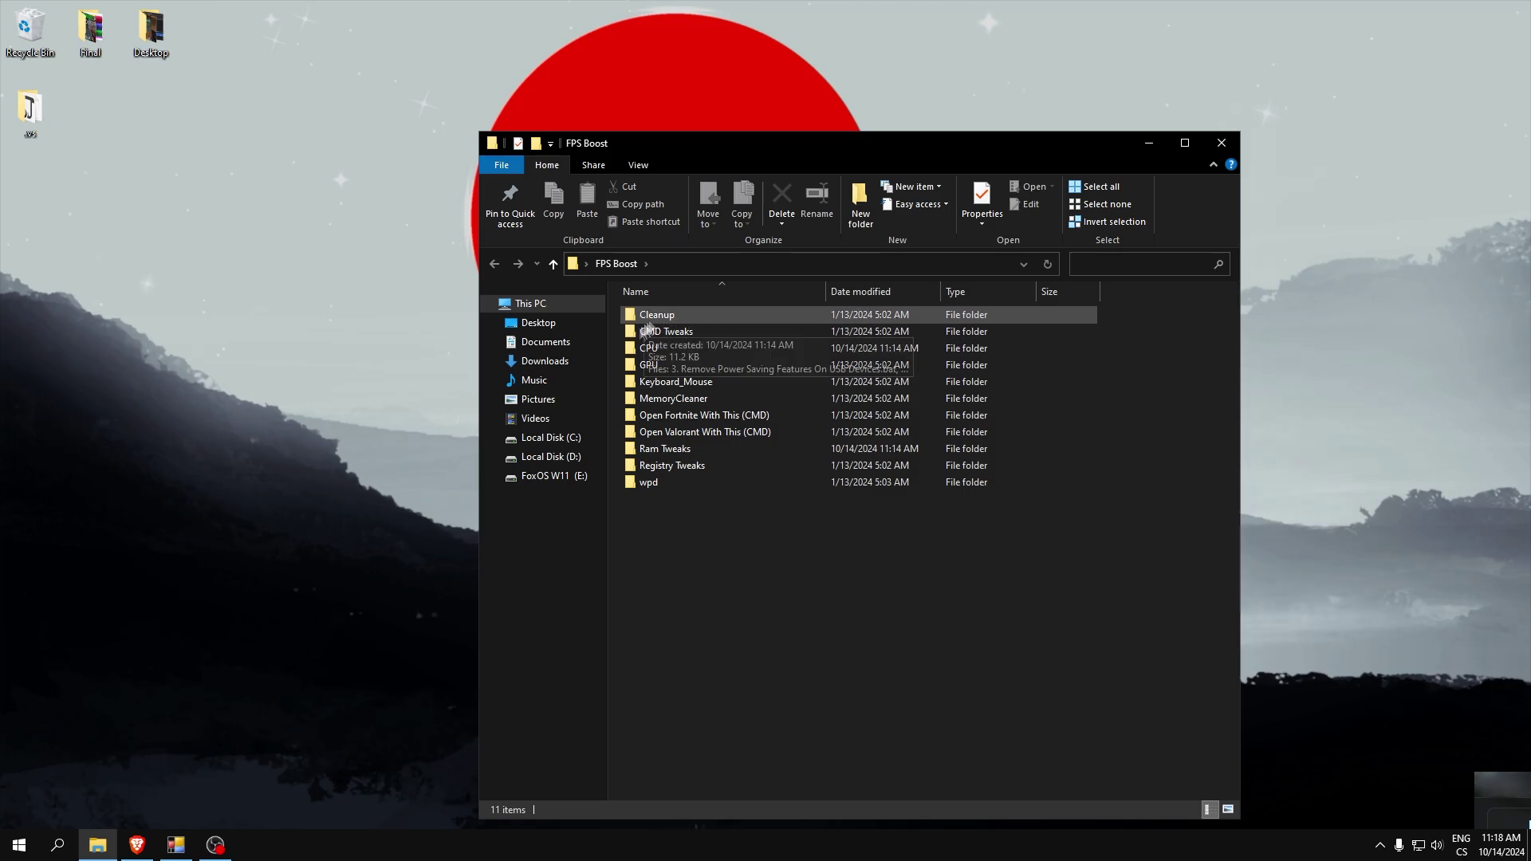
mouse_move(728, 562)
mouse_down()
mouse_move(642, 284)
mouse_move(737, 547)
mouse_up()
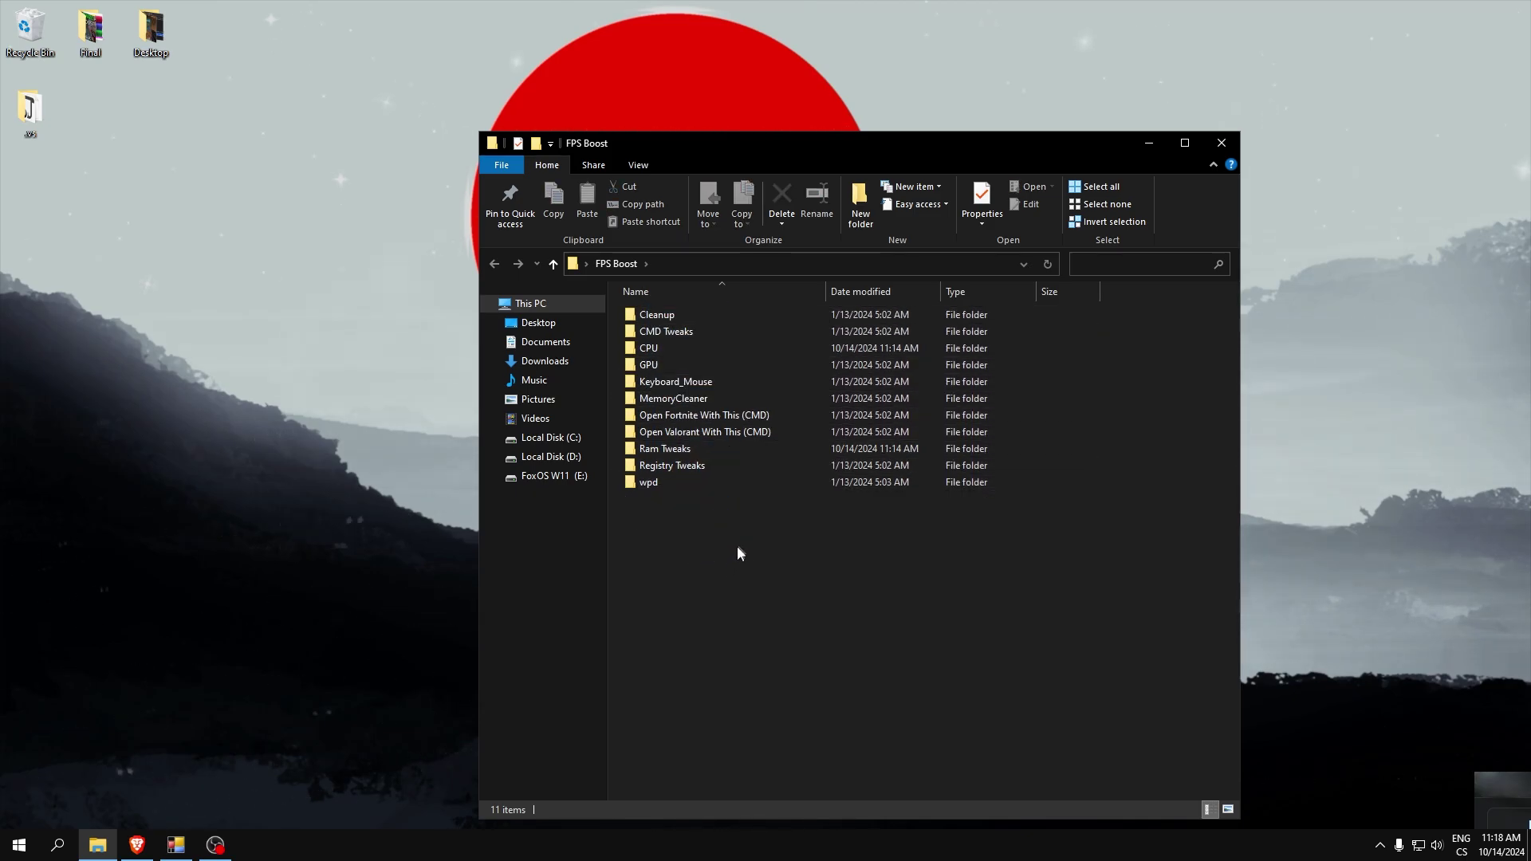
double_click(653, 314)
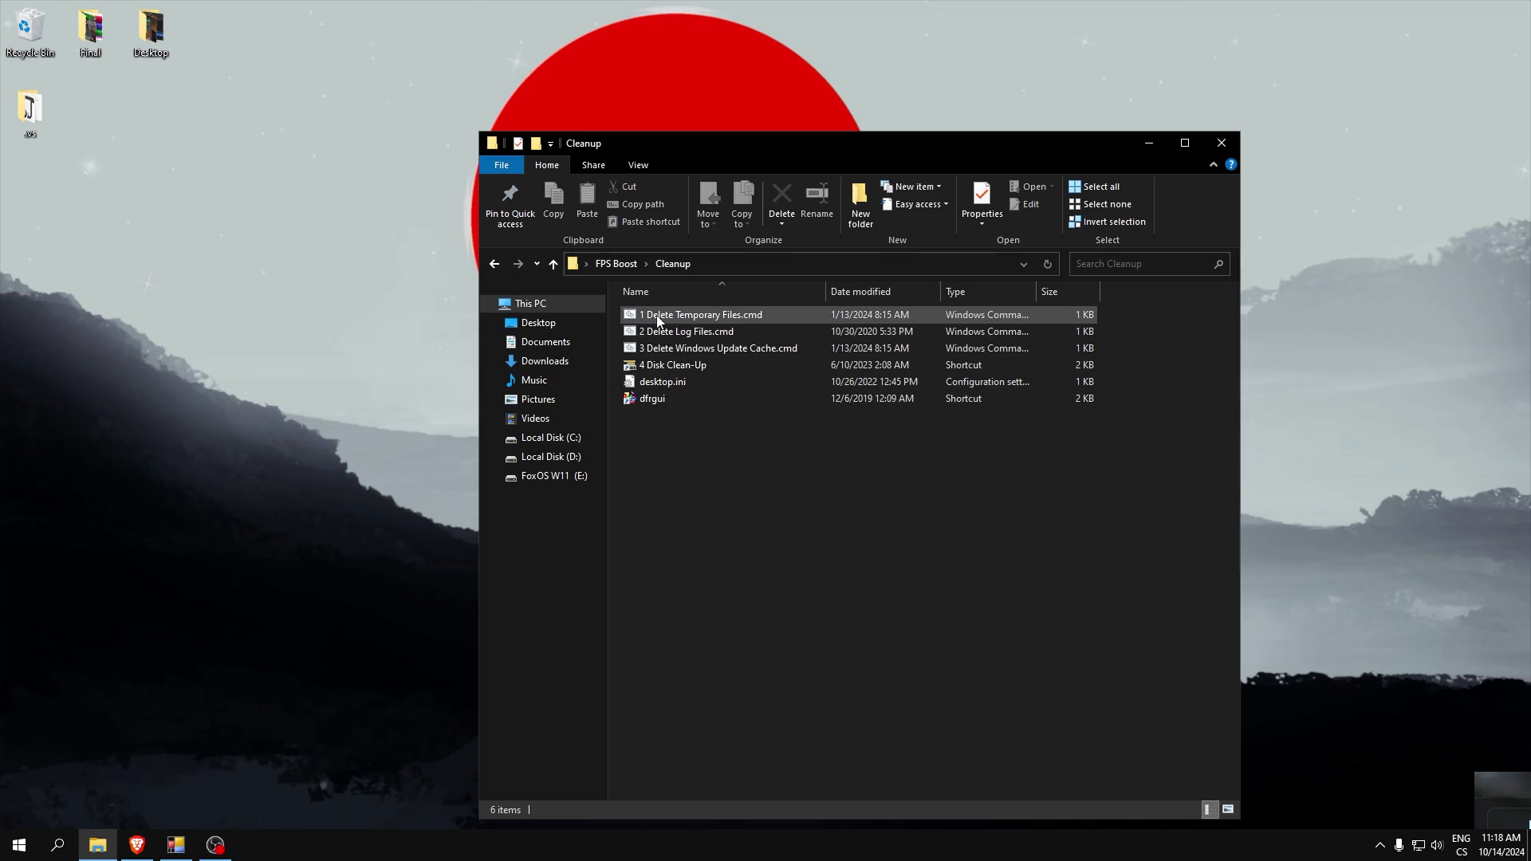
Run "1 Delete Temporary Files.cmd" as administrator and dismiss its console when it finishes
right_click(656, 315)
click(706, 379)
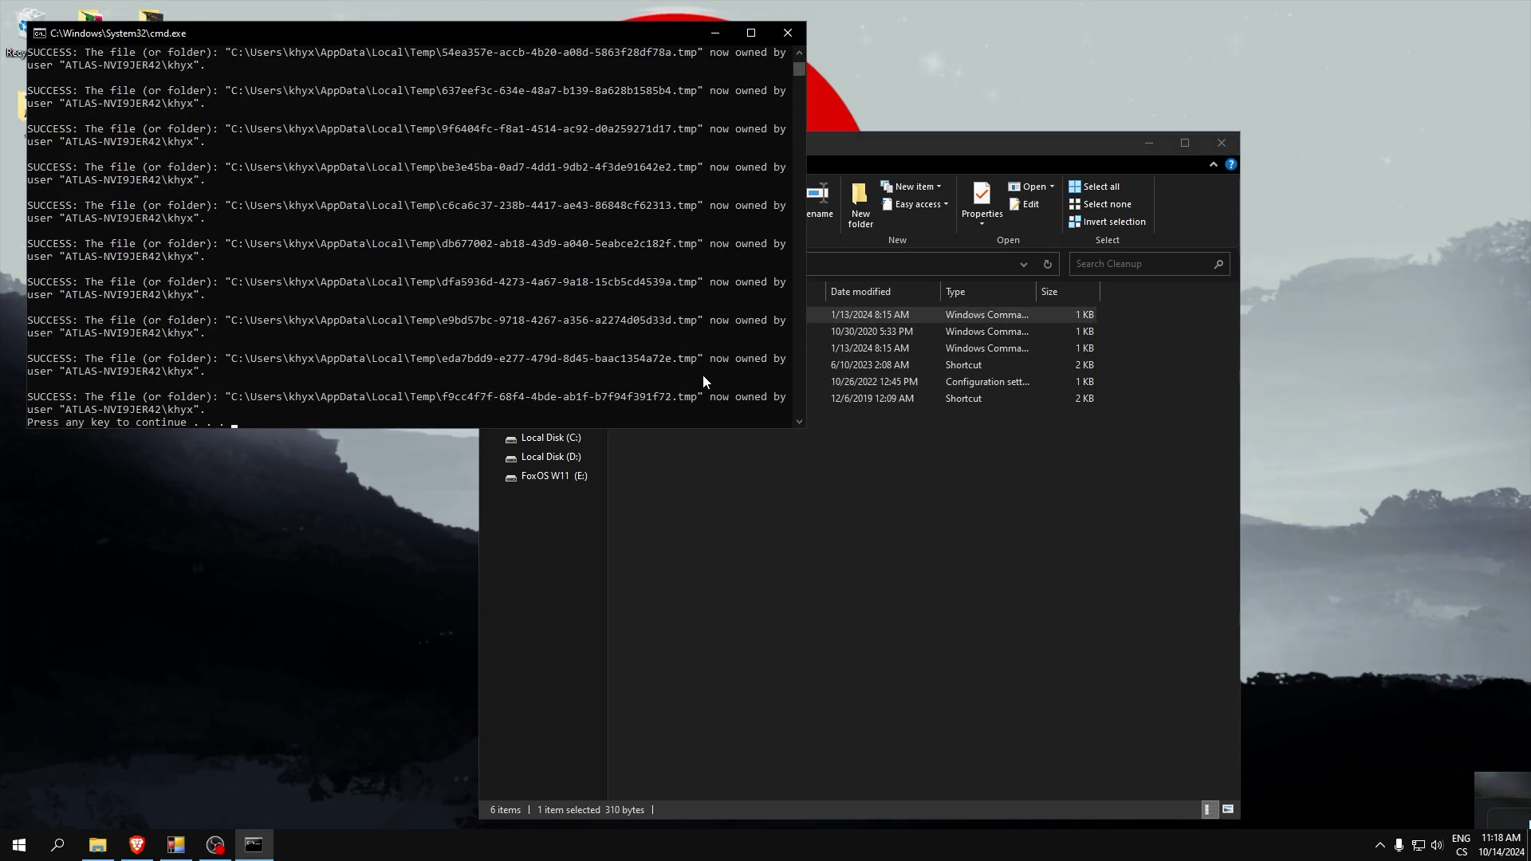
key(Return)
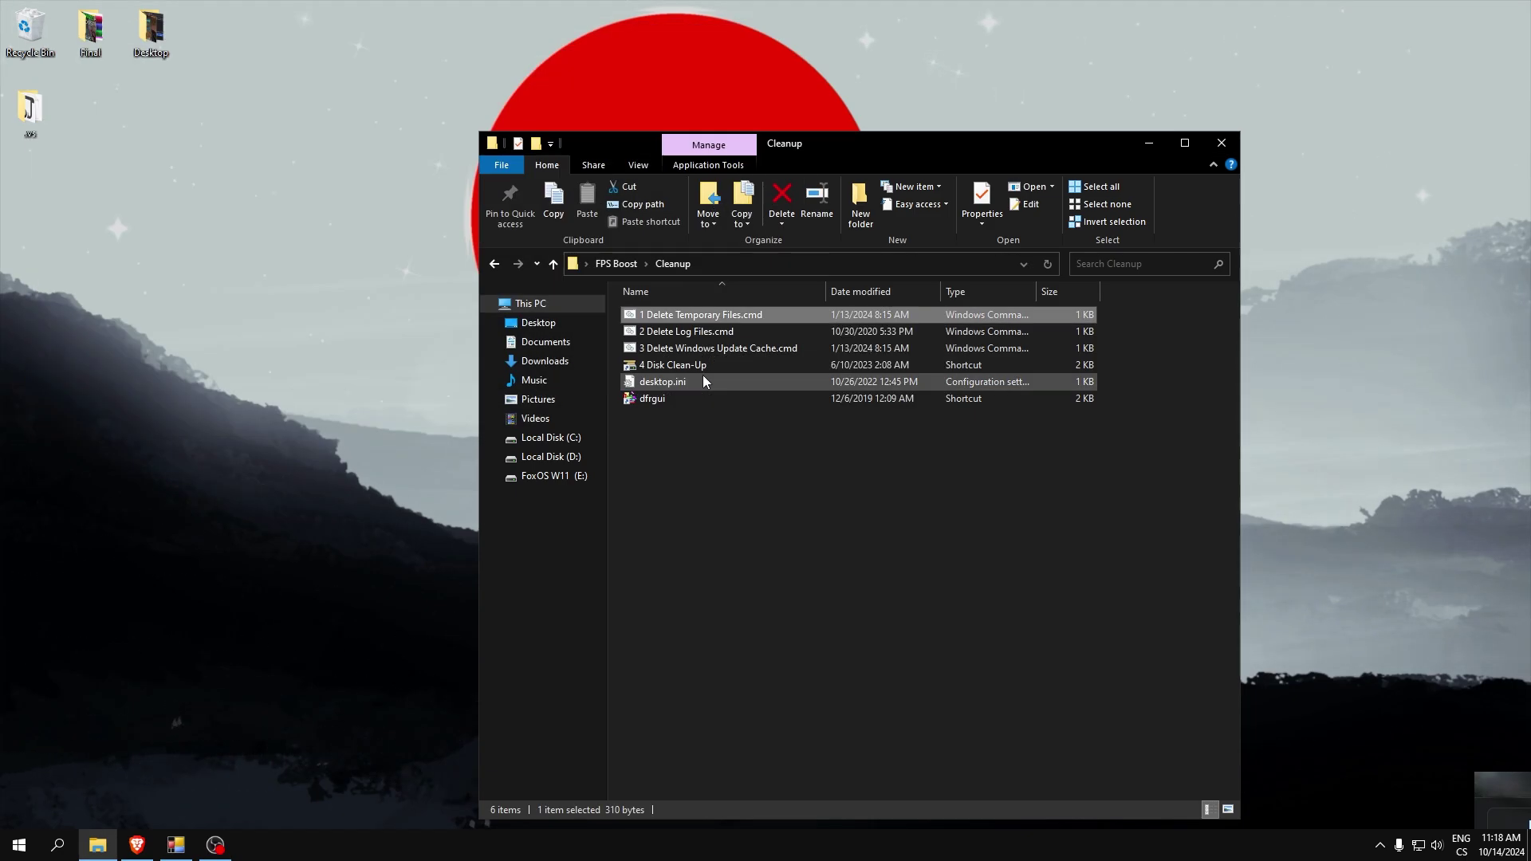
Run "2 Delete Log Files.cmd" as administrator and return to the Cleanup folder while it works
right_click(710, 330)
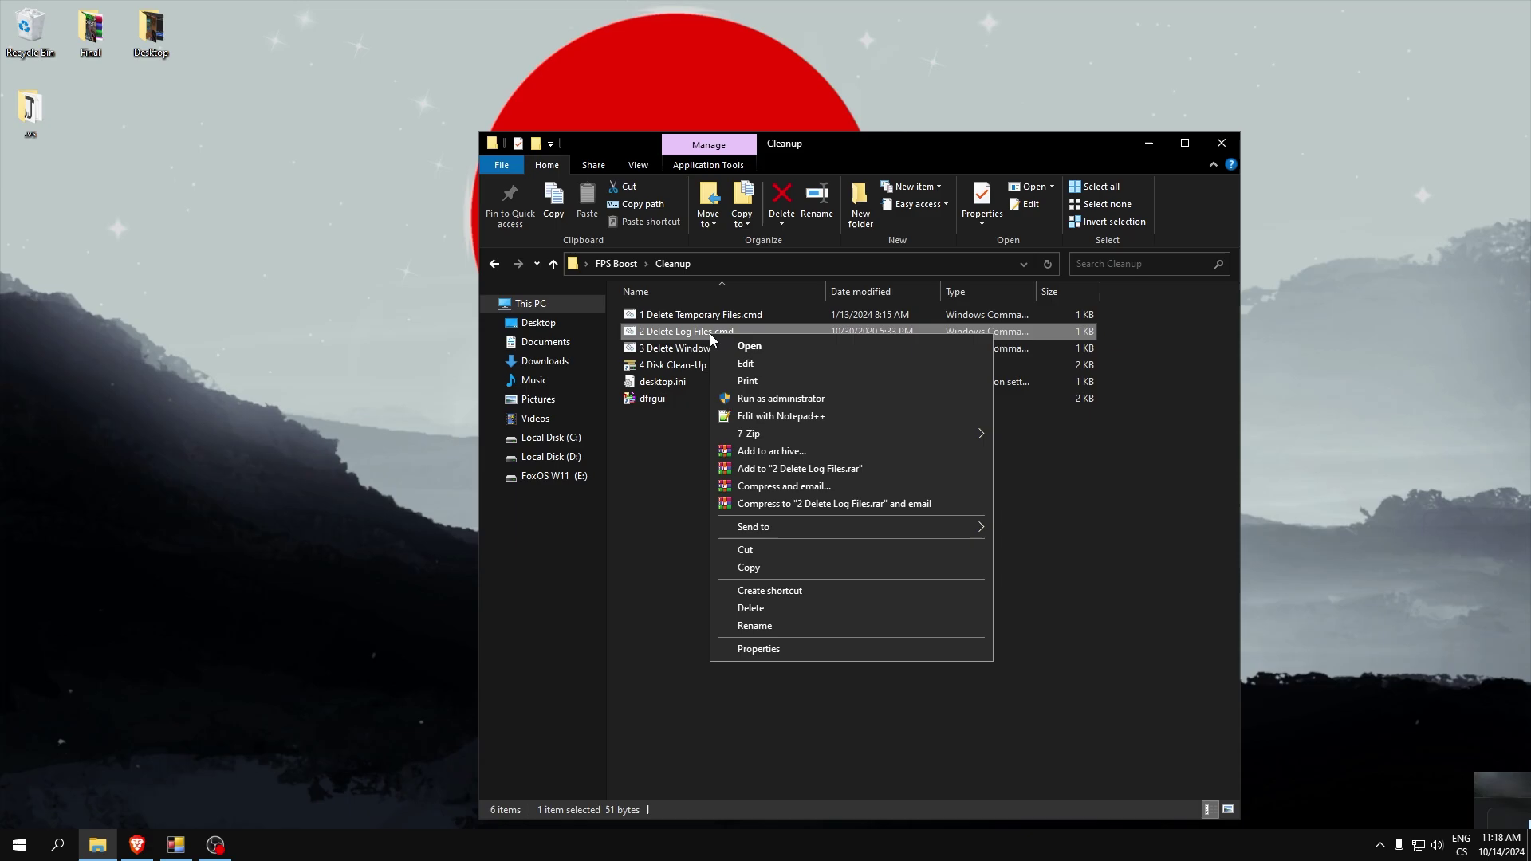
click(757, 400)
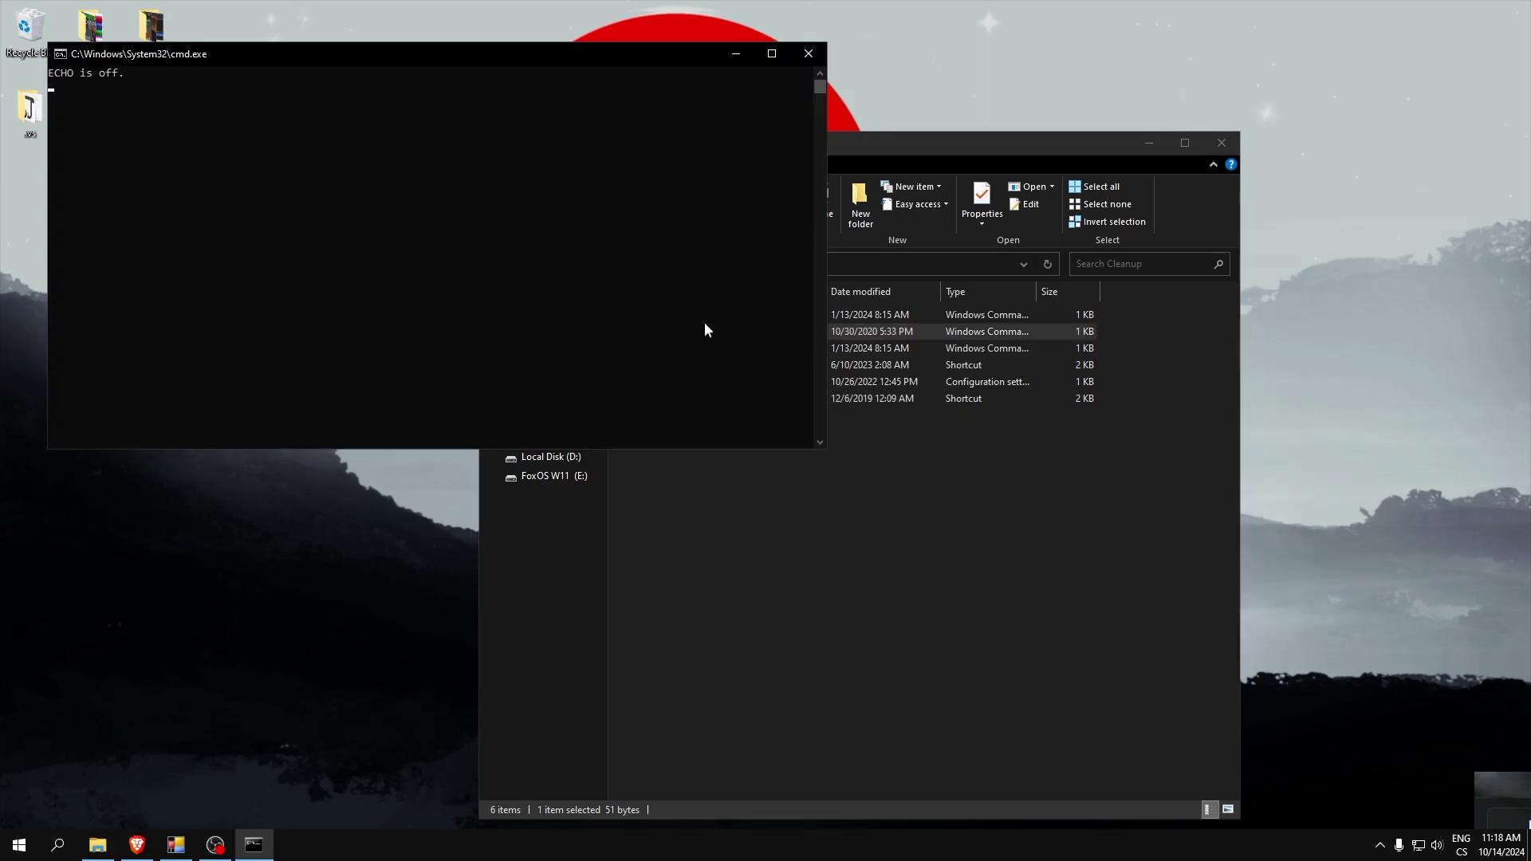
click(925, 483)
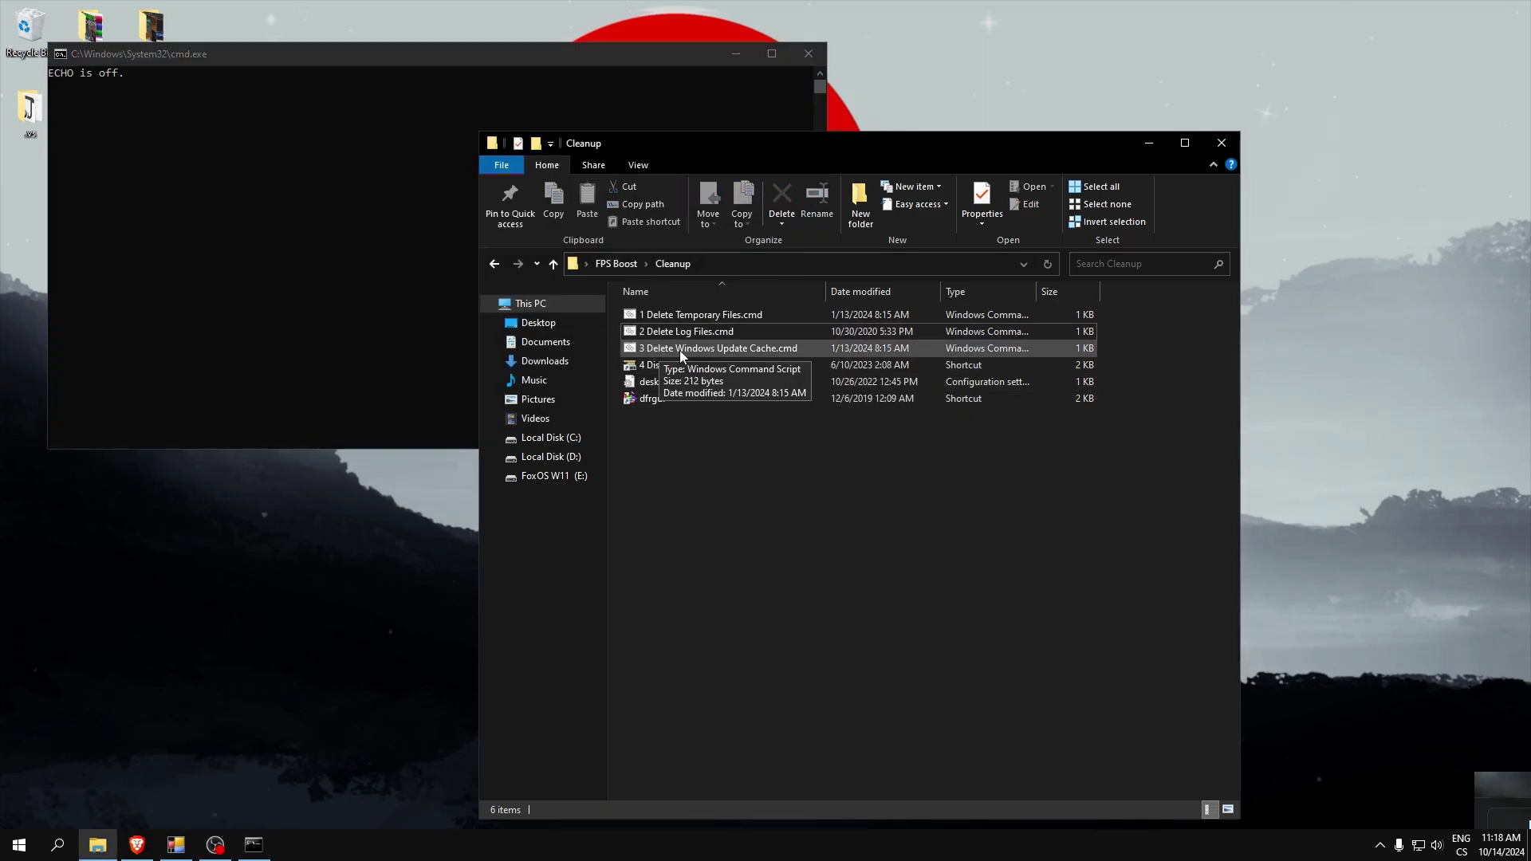
Run "3 Delete Windows Update Cache.cmd" as administrator and dismiss both finished script consoles
right_click(658, 351)
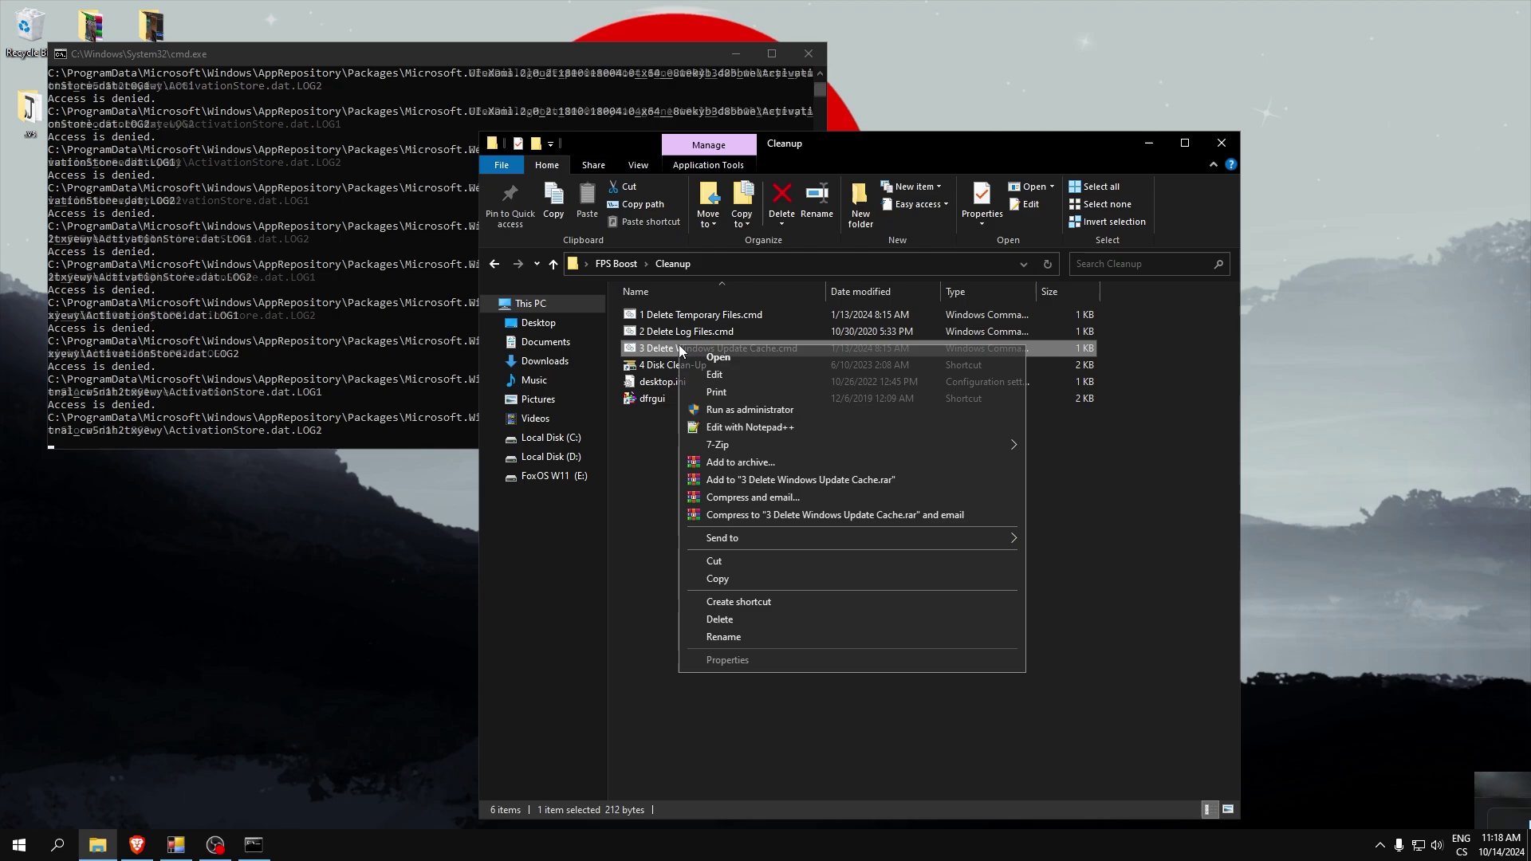
click(708, 416)
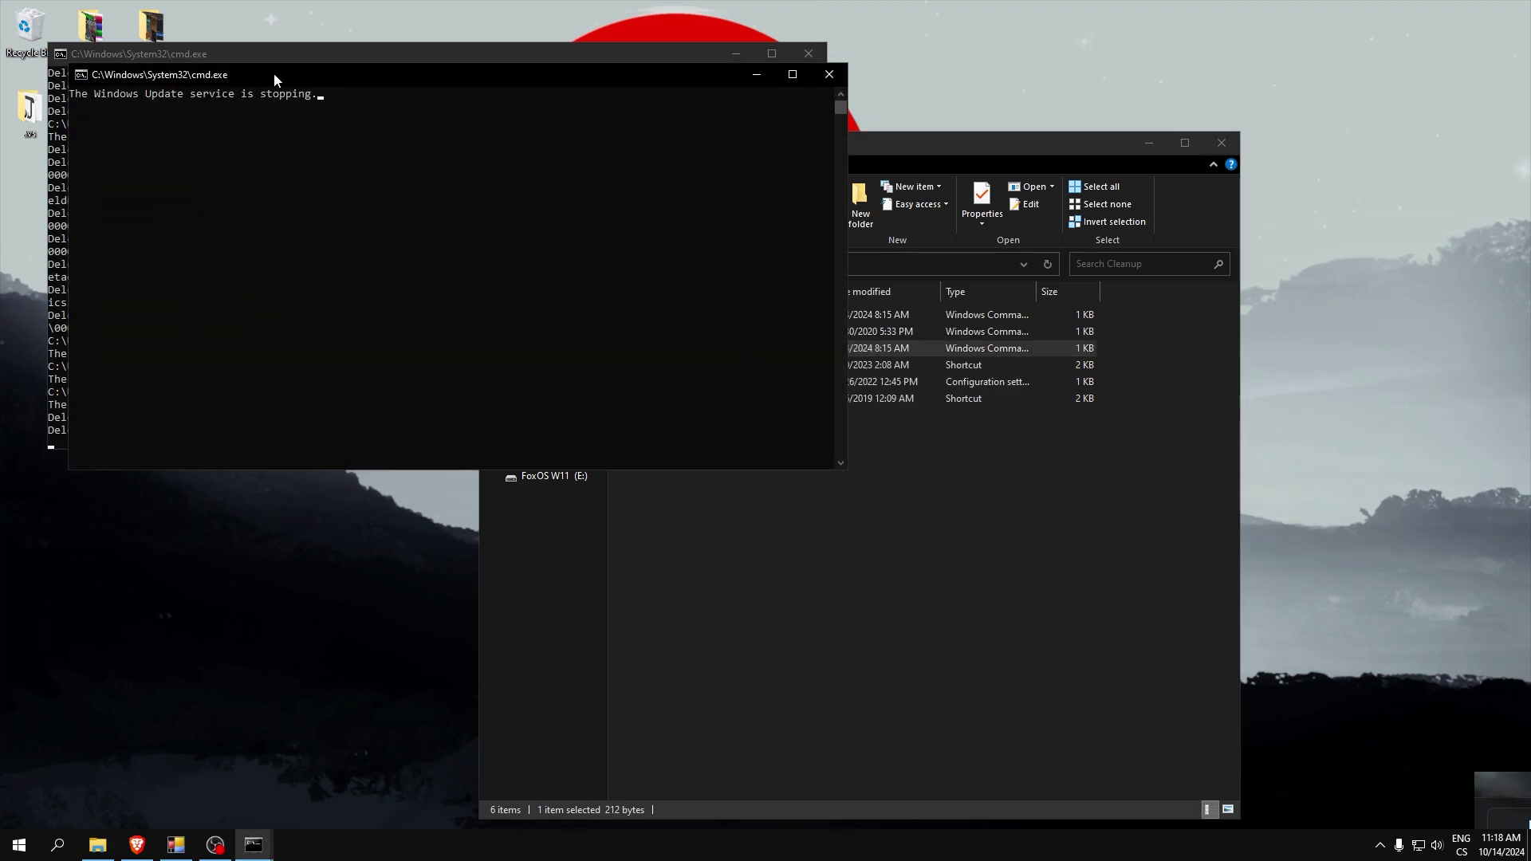
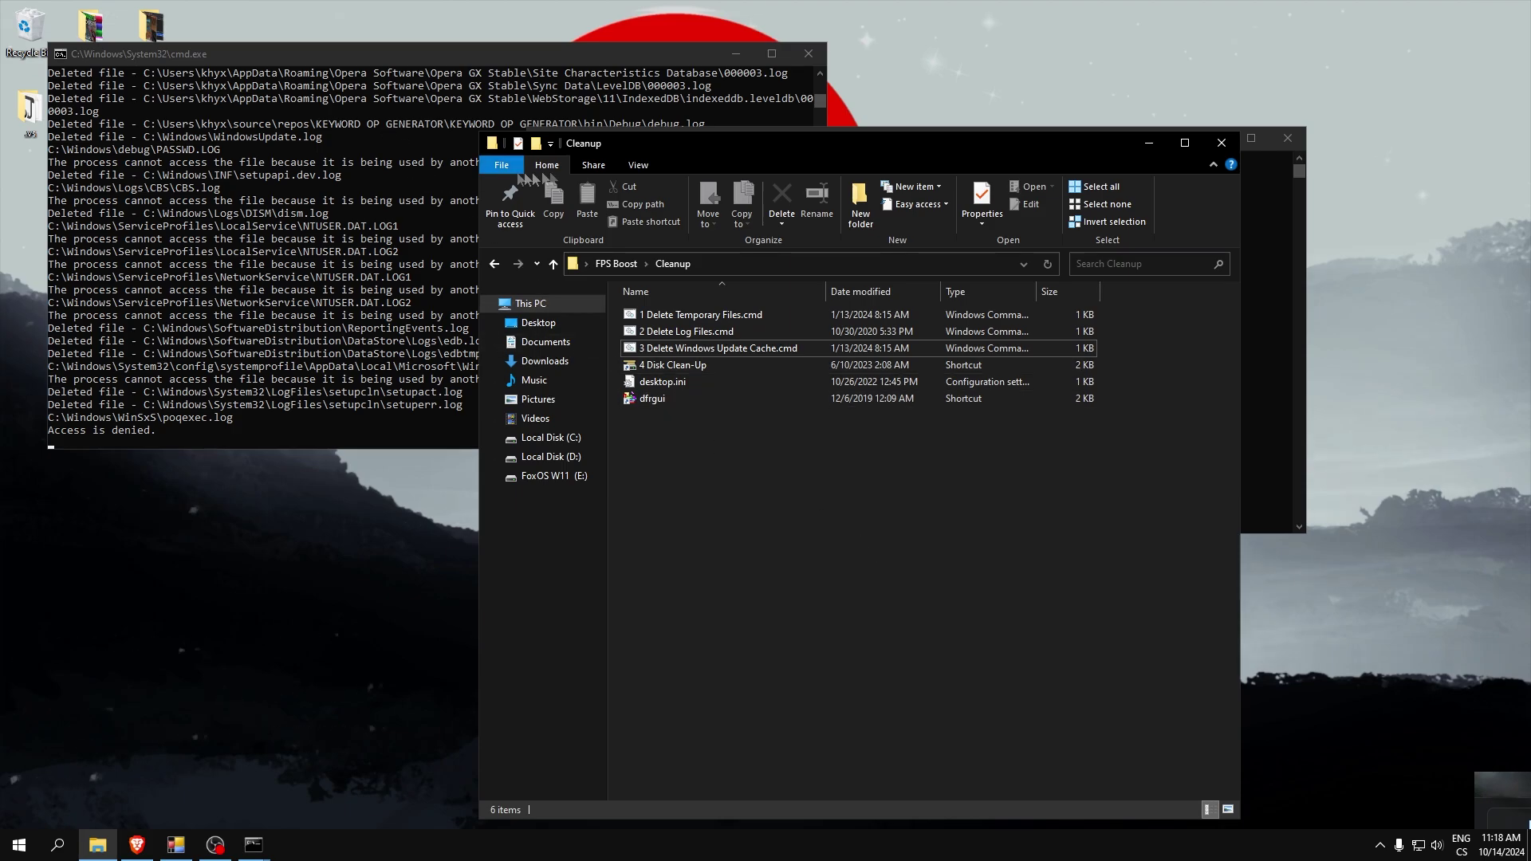
drag(661, 141, 711, 330)
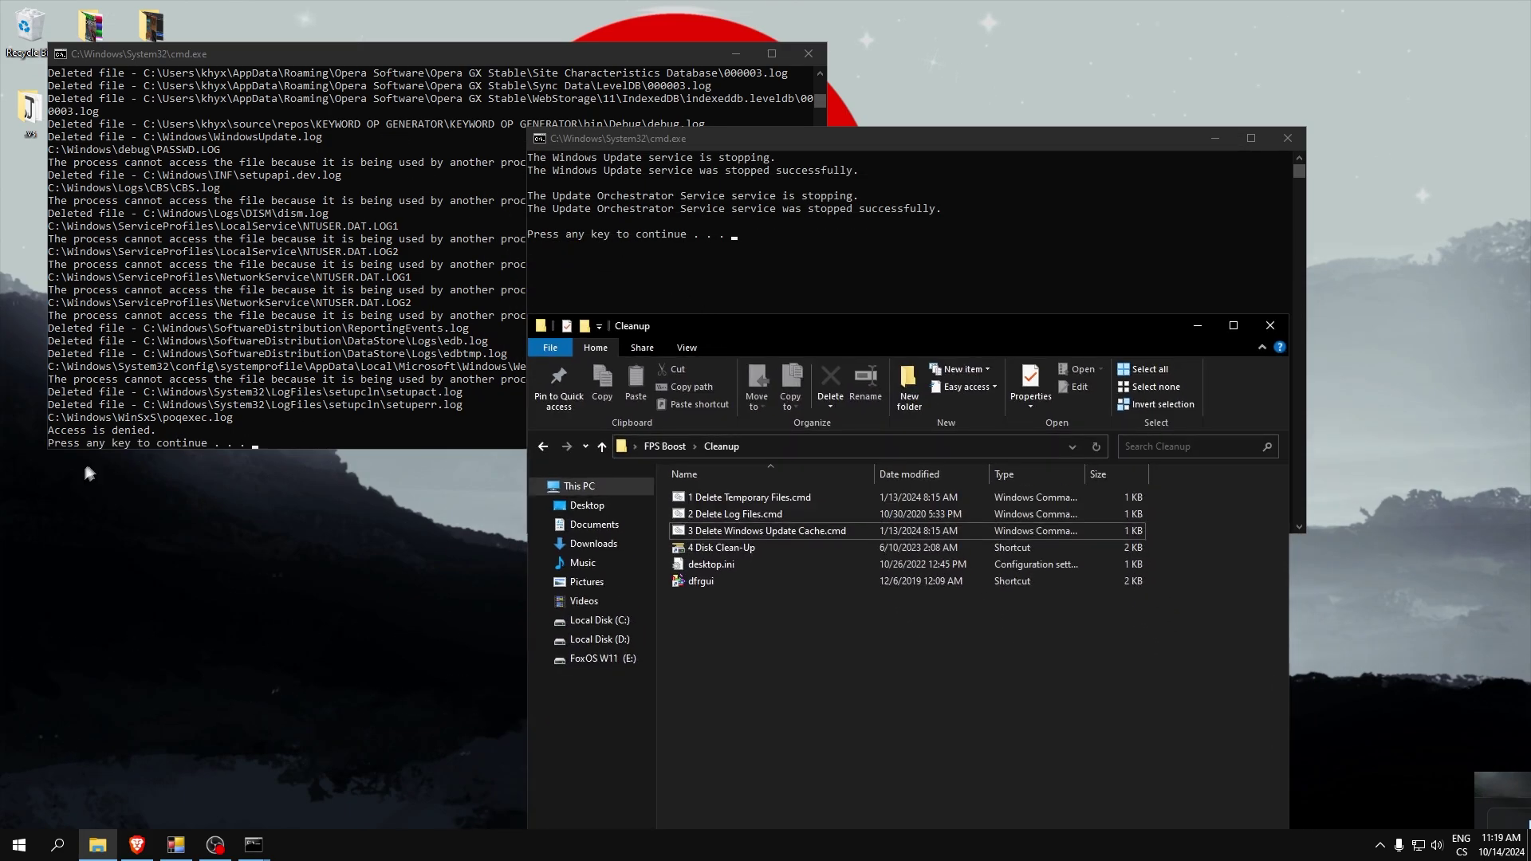
click(676, 143)
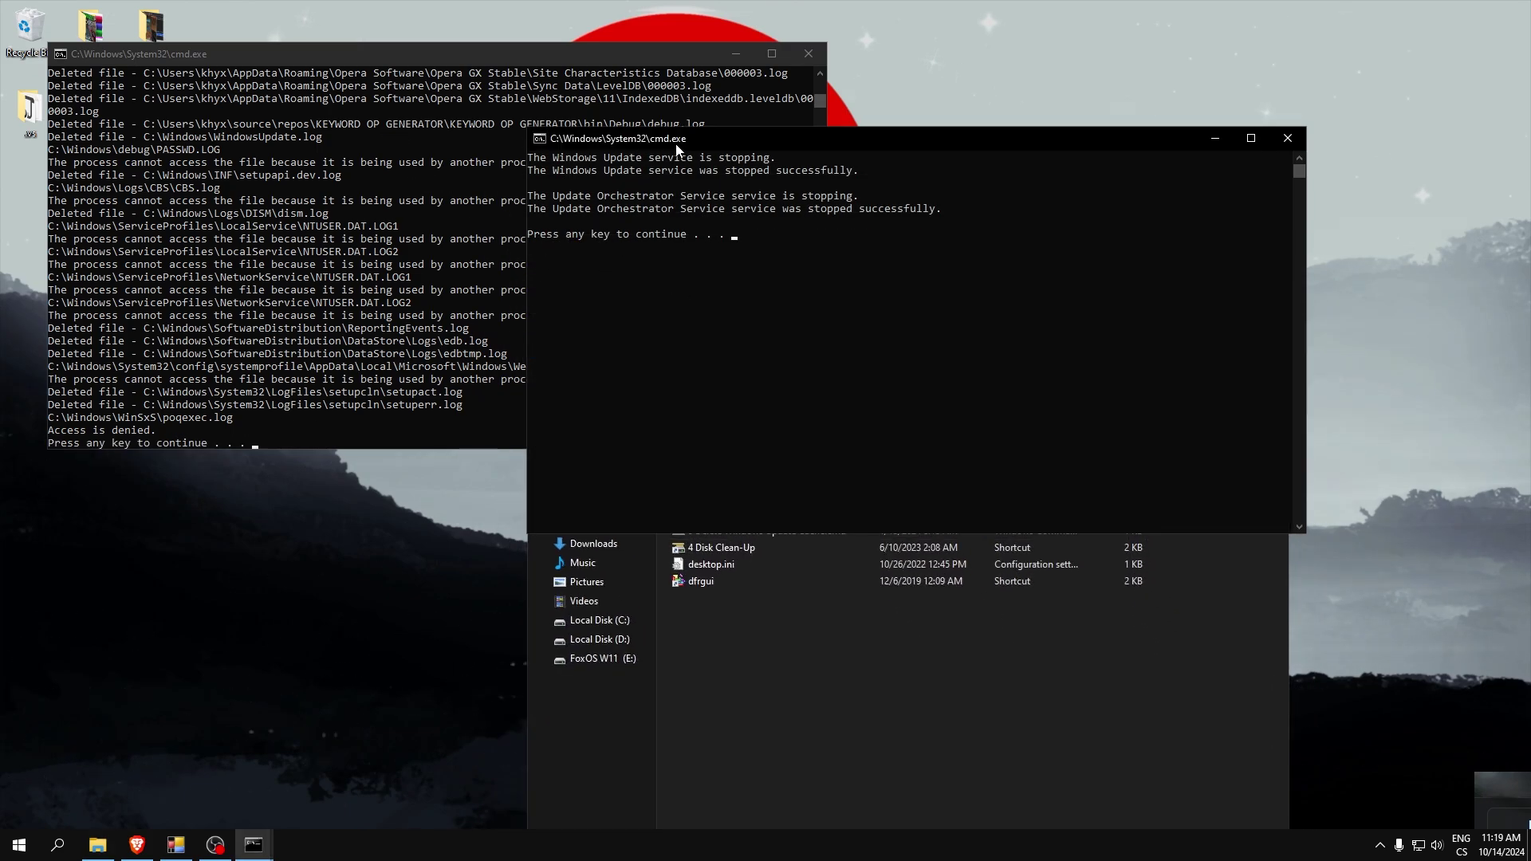
key(Return)
click(511, 51)
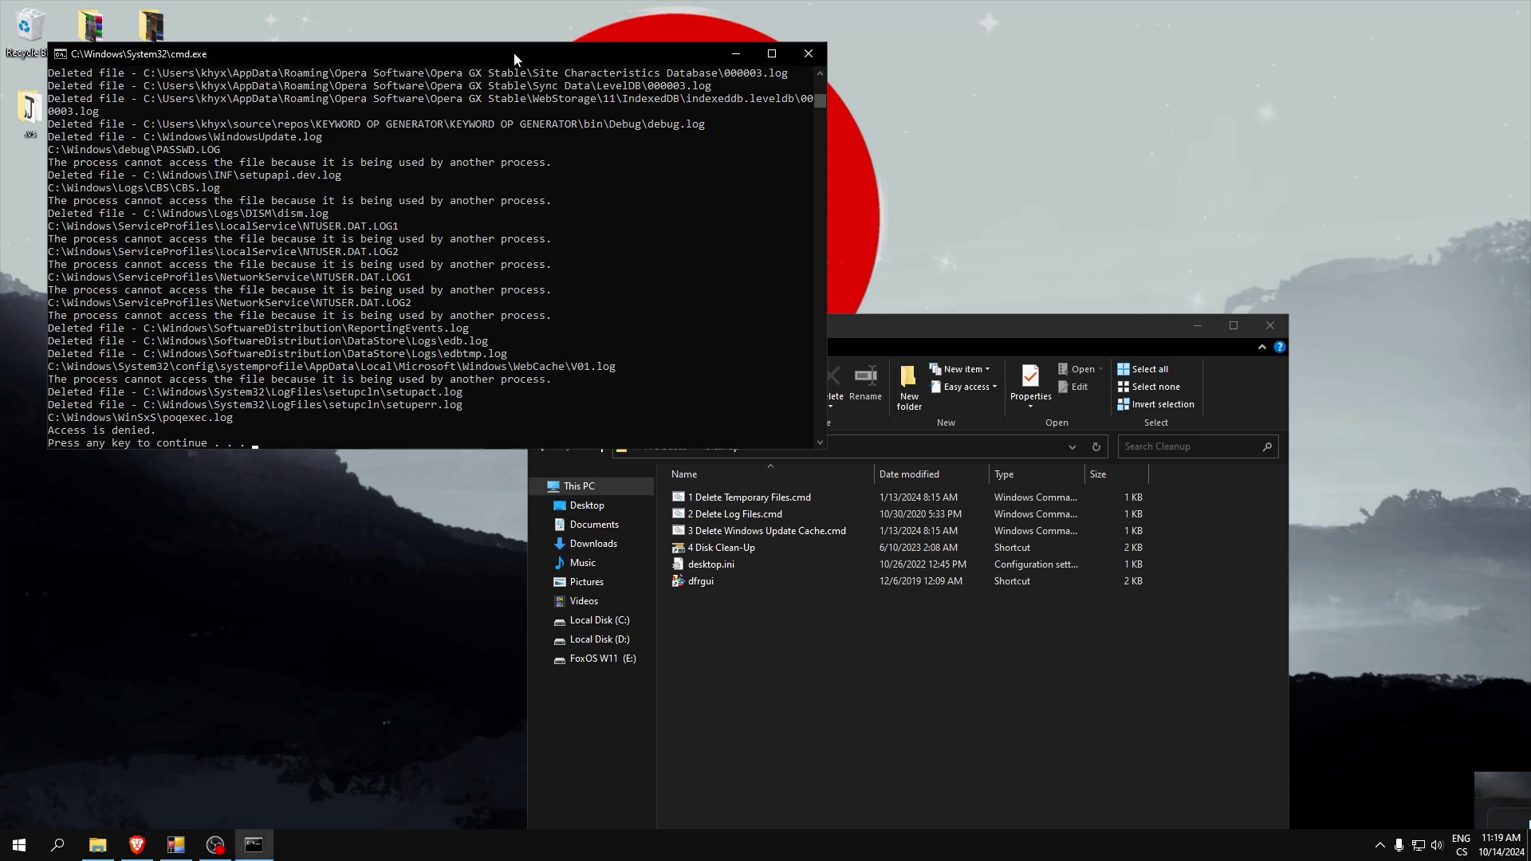
key(Return)
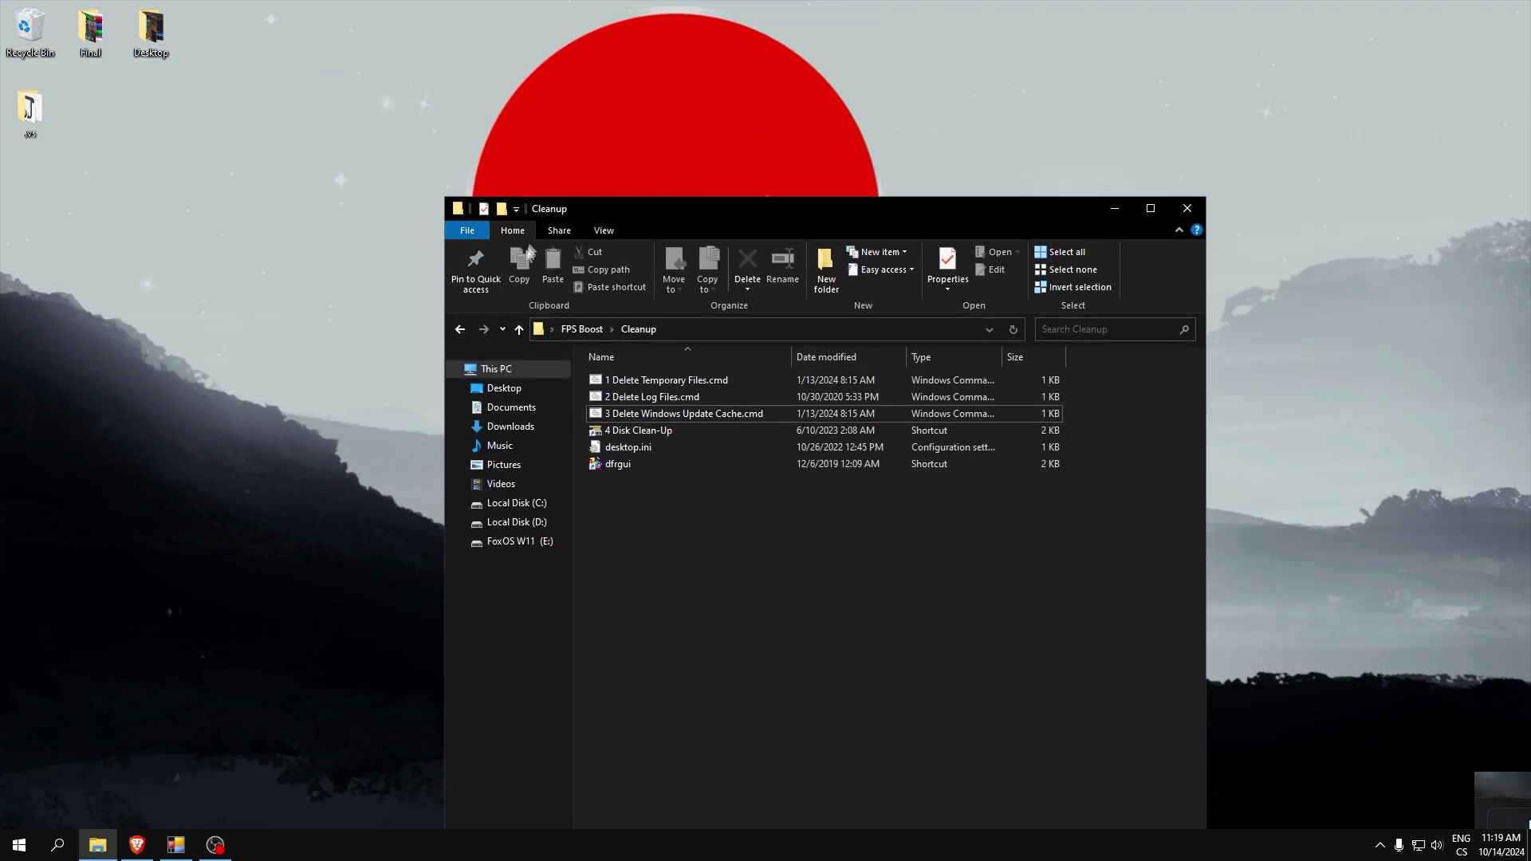
Launch the "4 Disk Clean-Up" shortcut and start the cleanup scan for drive C:
double_click(635, 436)
click(777, 422)
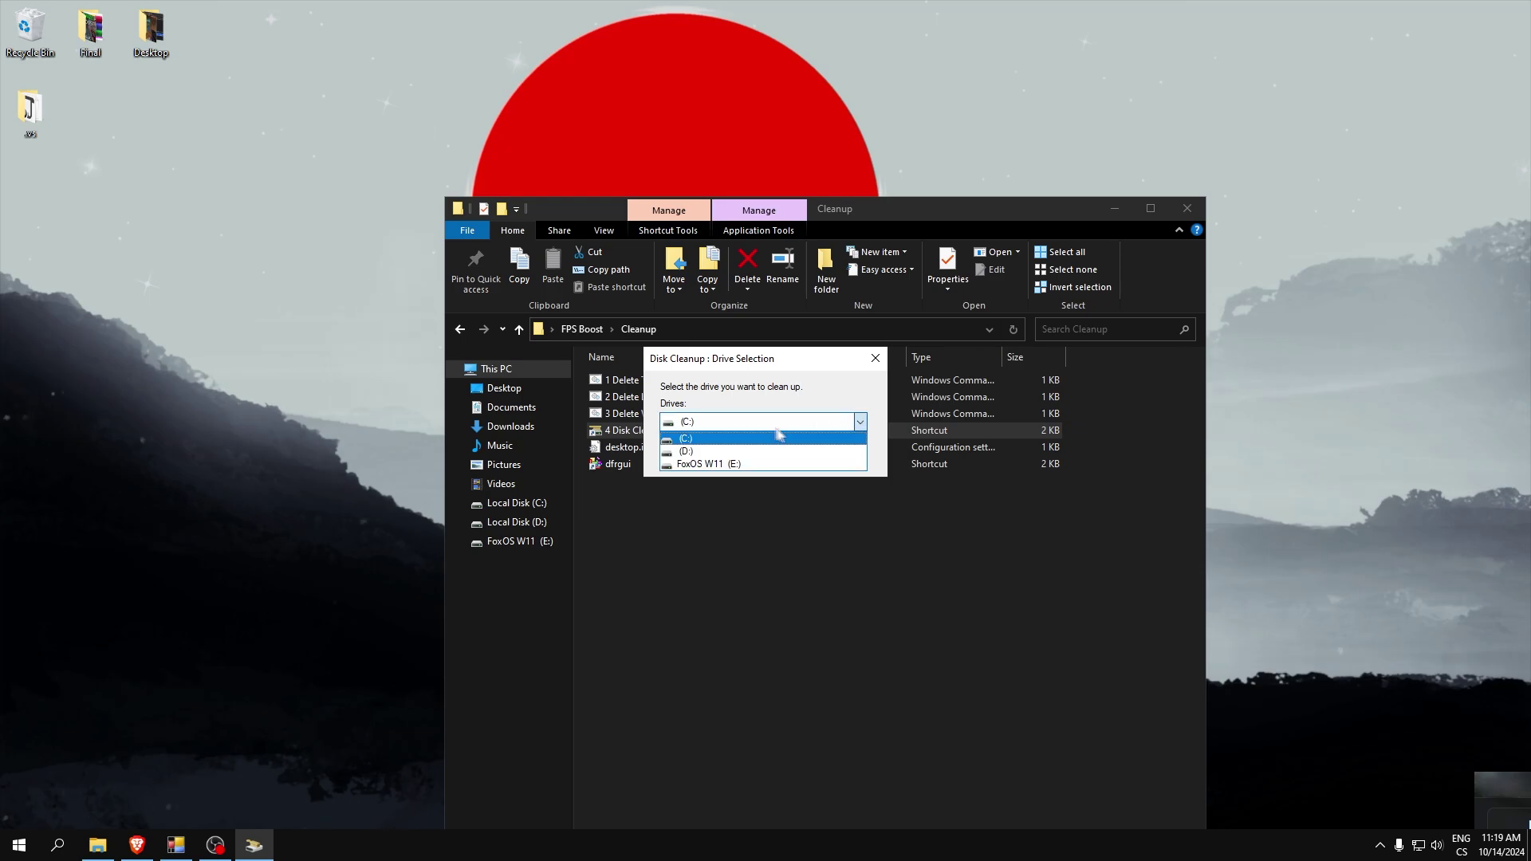
click(779, 438)
click(709, 448)
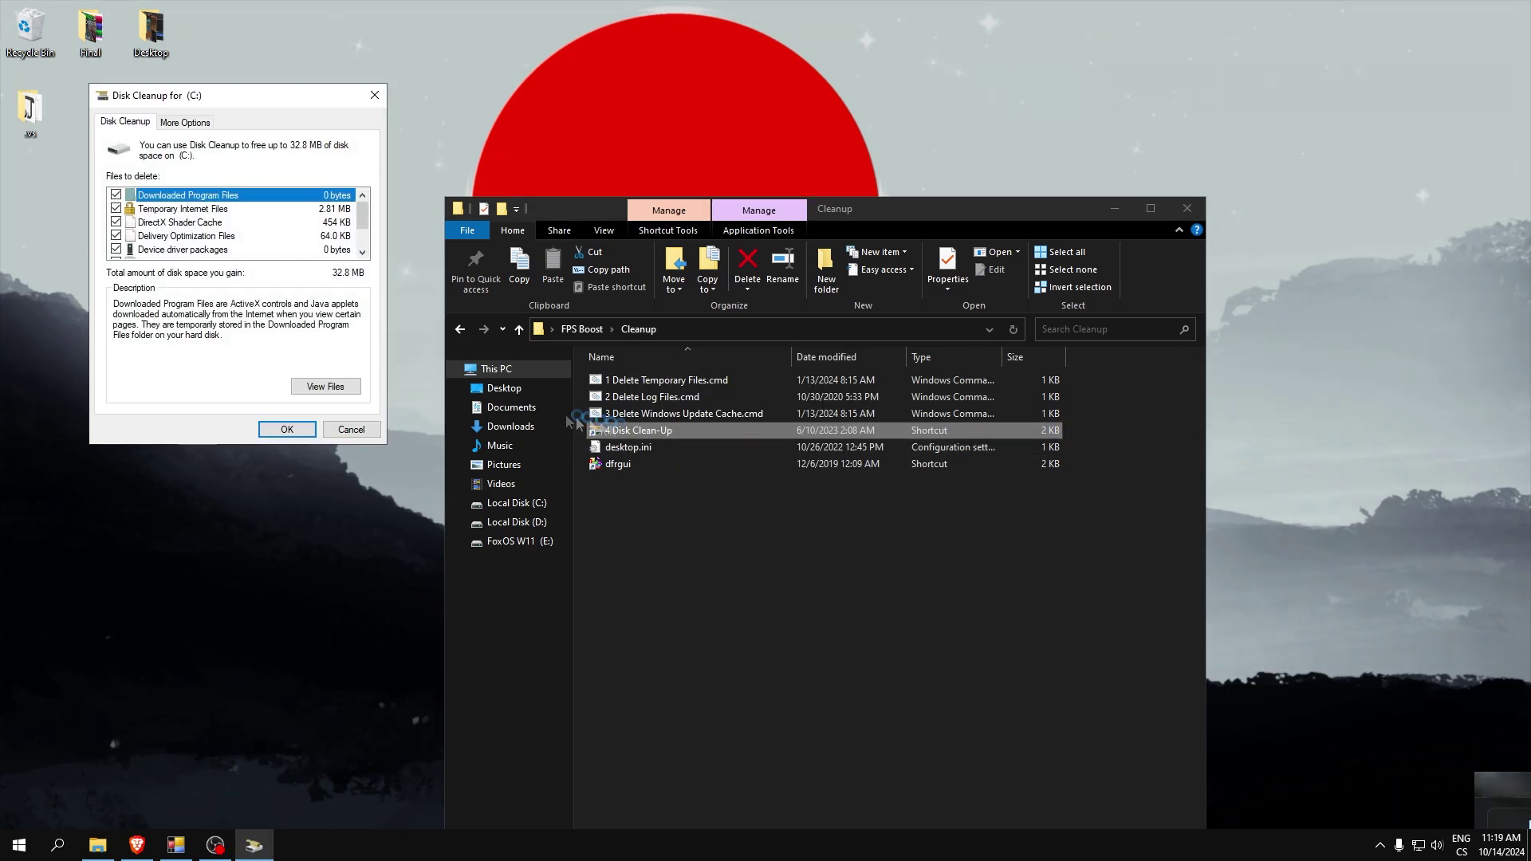
Review the checked file categories for drive C: and permanently delete them with Disk Cleanup
scroll(121, 239, down, 3)
scroll(127, 227, up, 3)
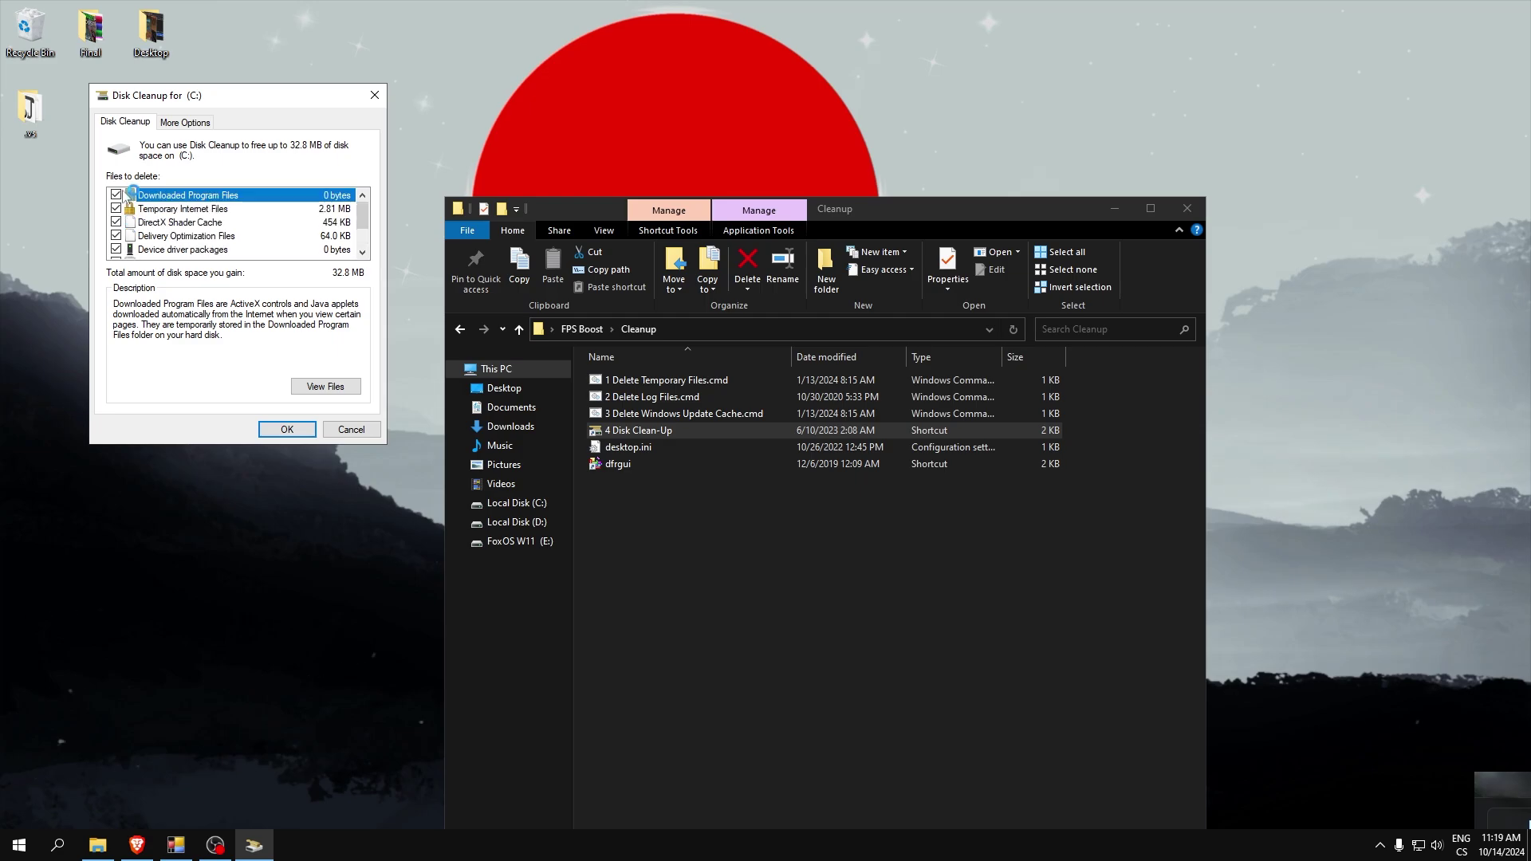
scroll(122, 234, down, 3)
click(287, 429)
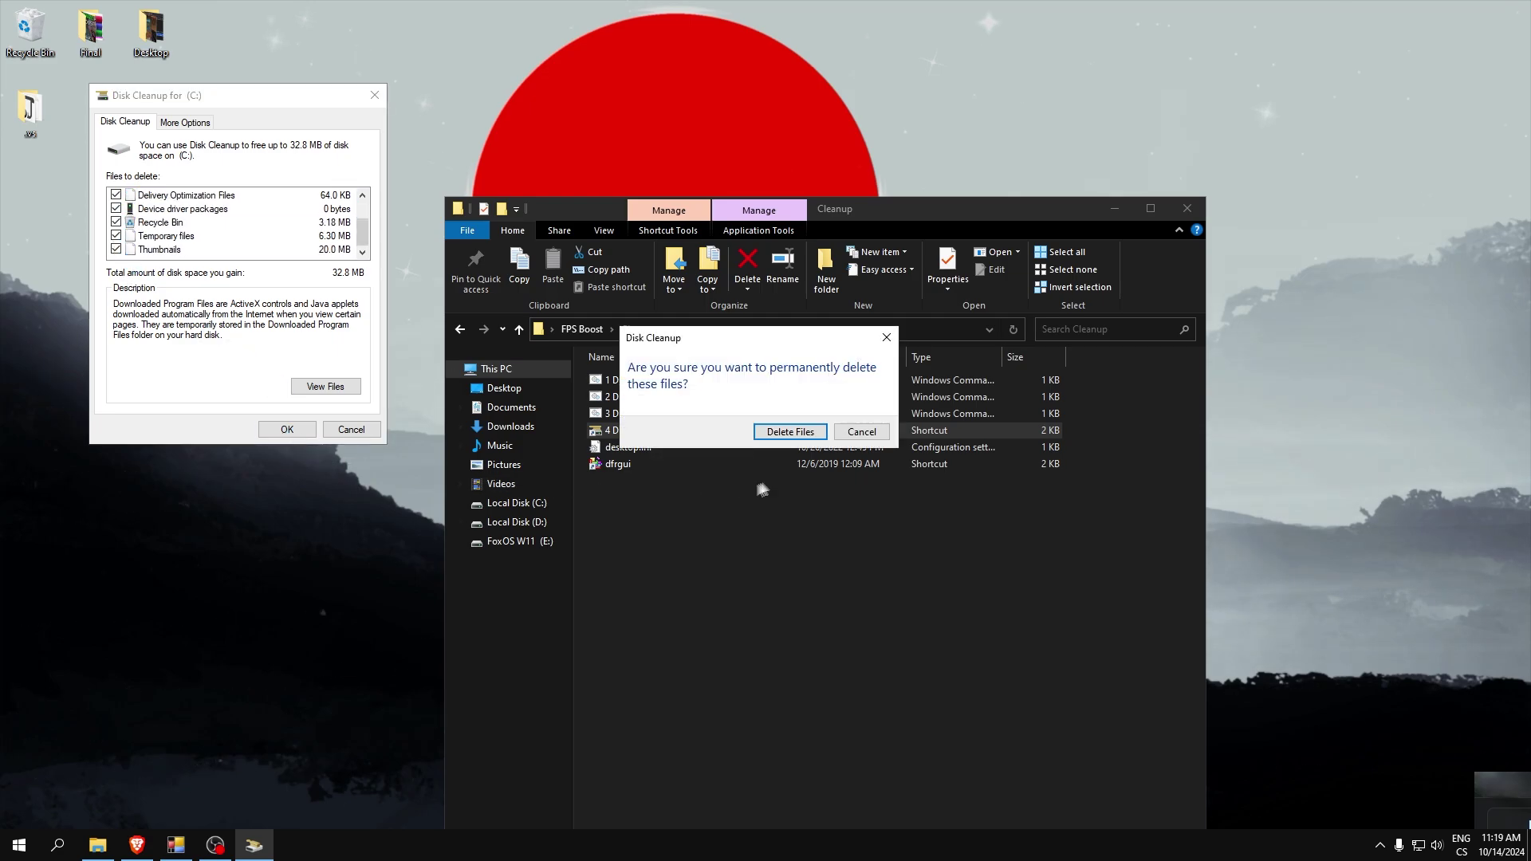
click(776, 431)
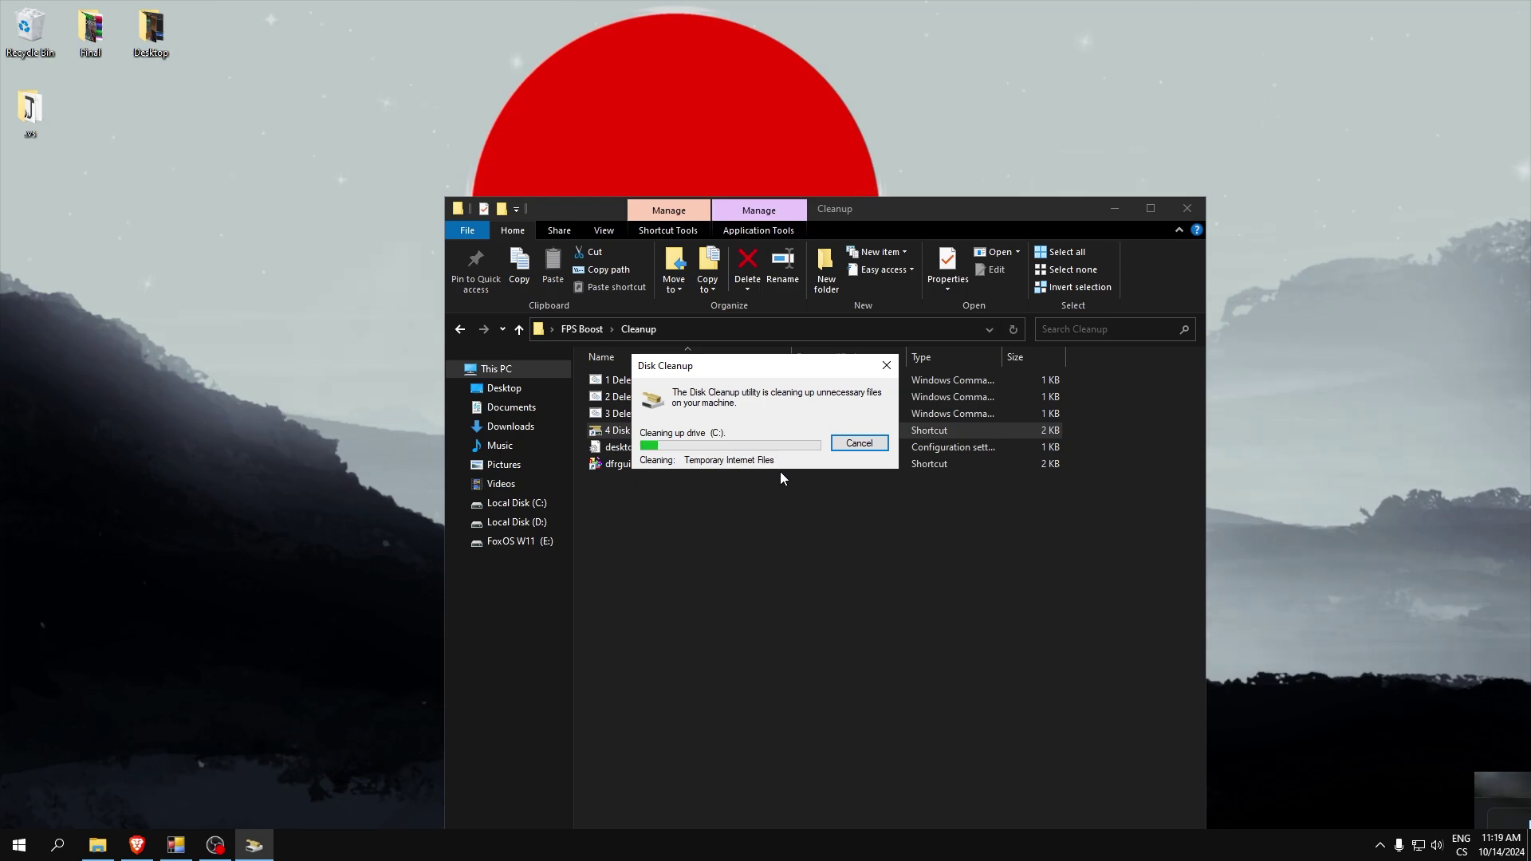
drag(725, 370, 251, 345)
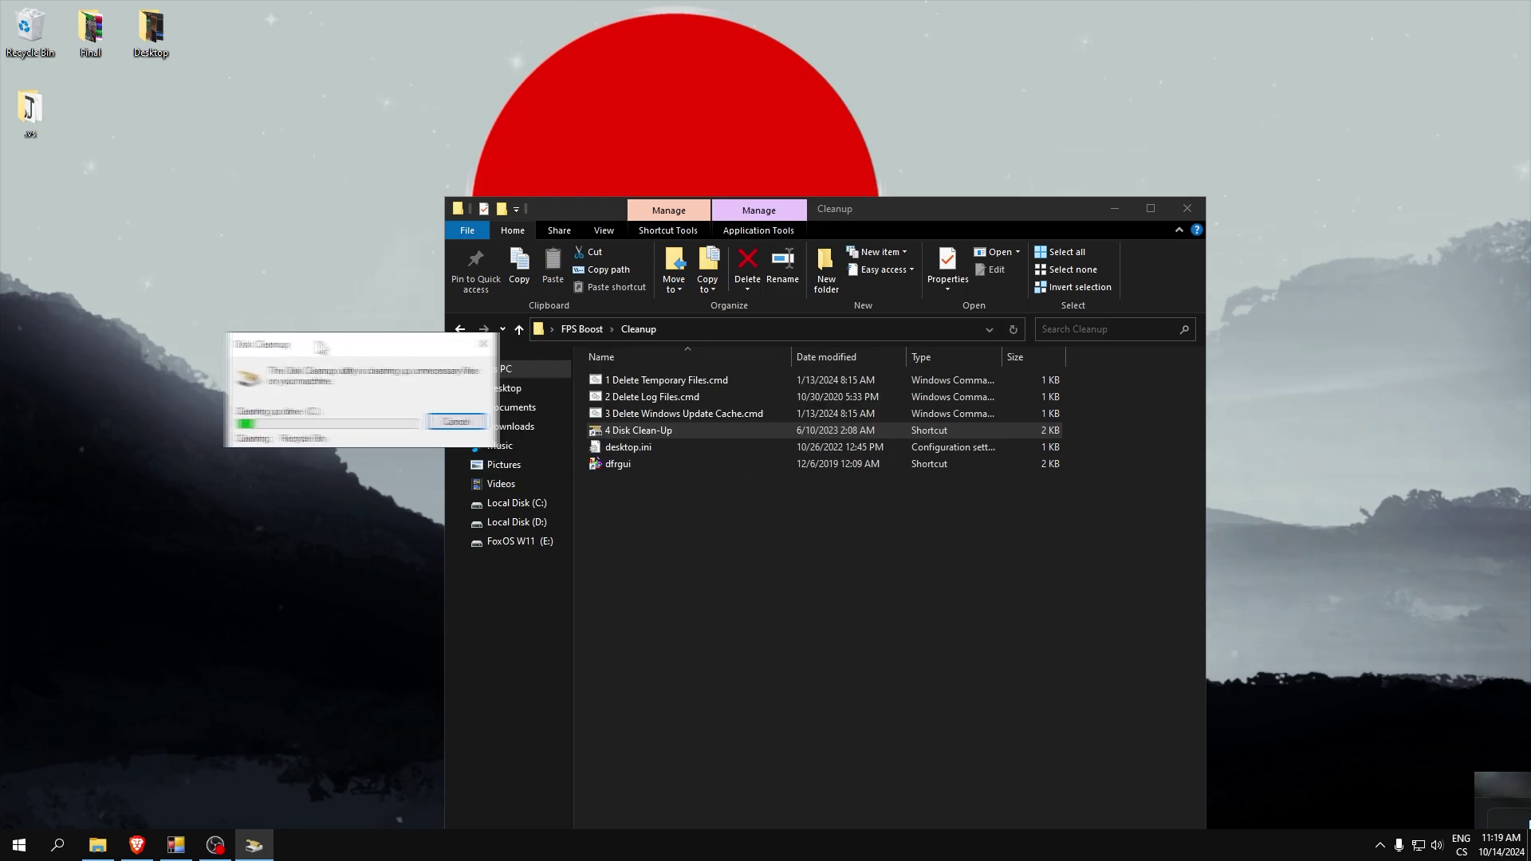
Open the drive optimizer through the dfrgui shortcut, select drive D:, and close the optimizer
double_click(621, 464)
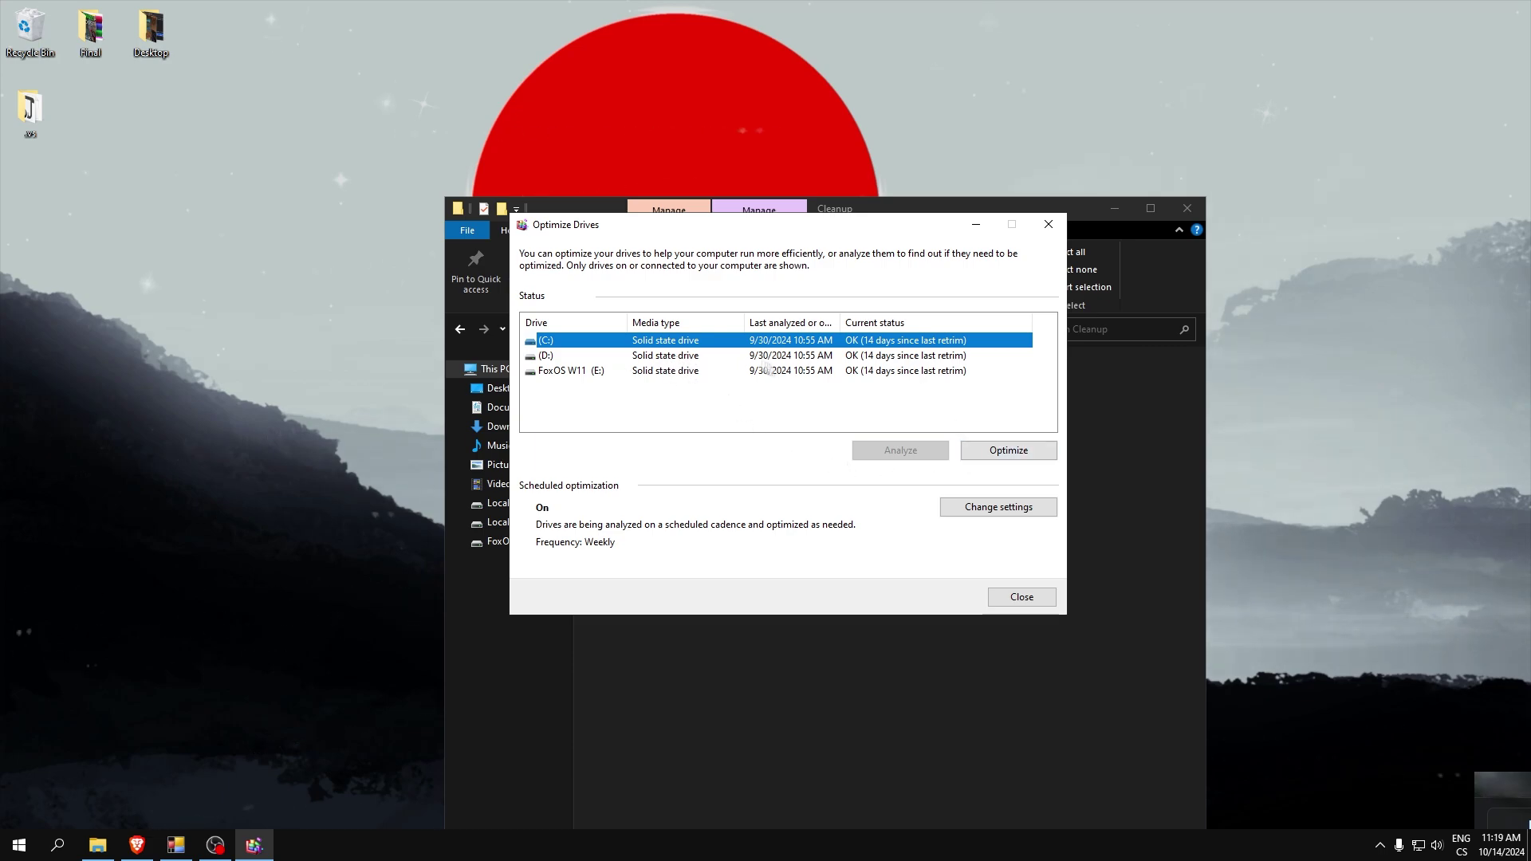
click(618, 359)
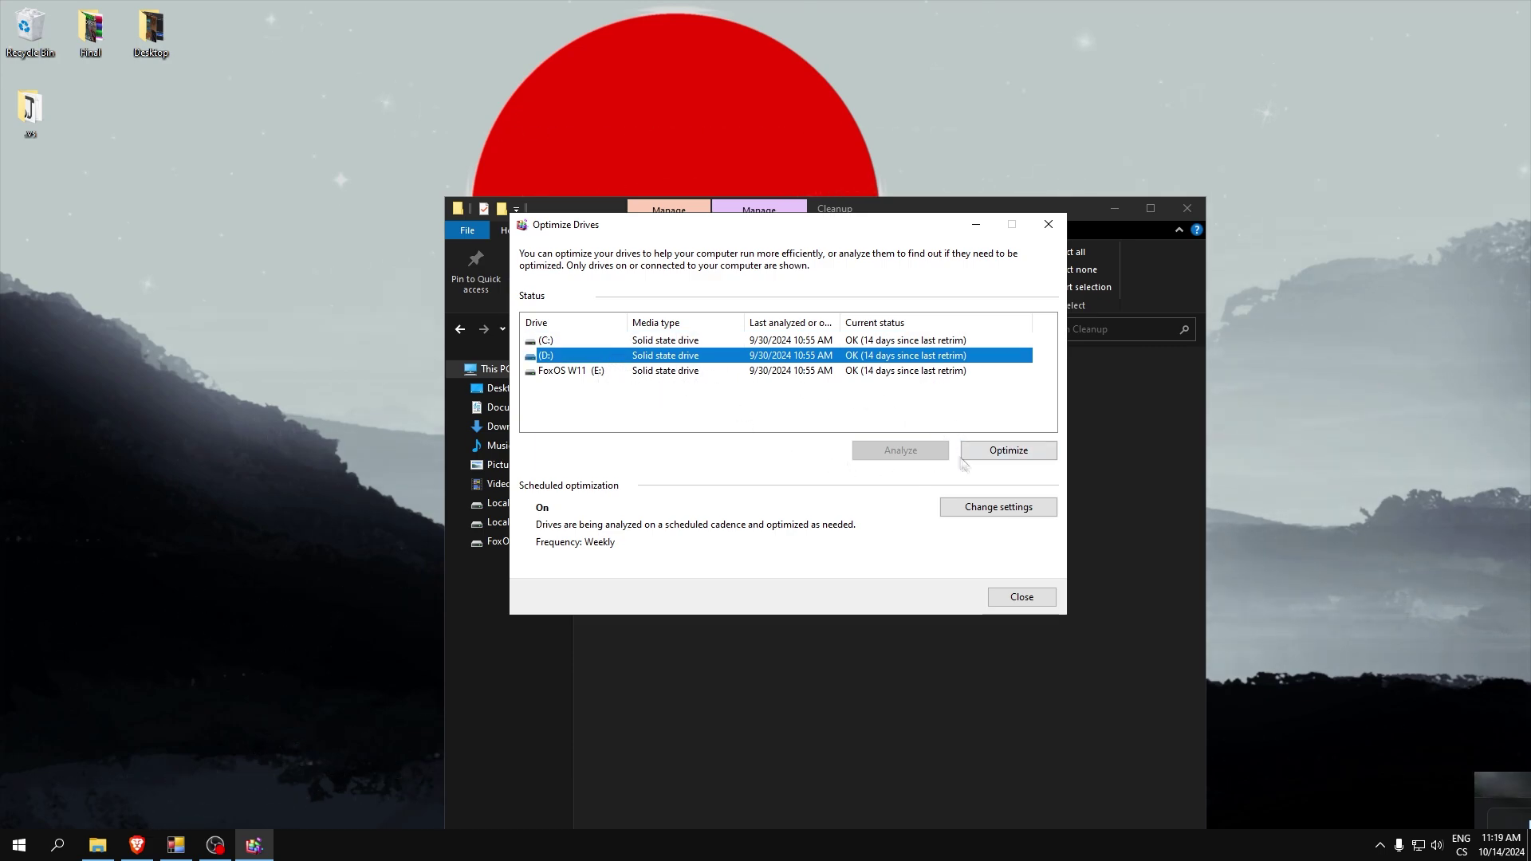
click(1048, 224)
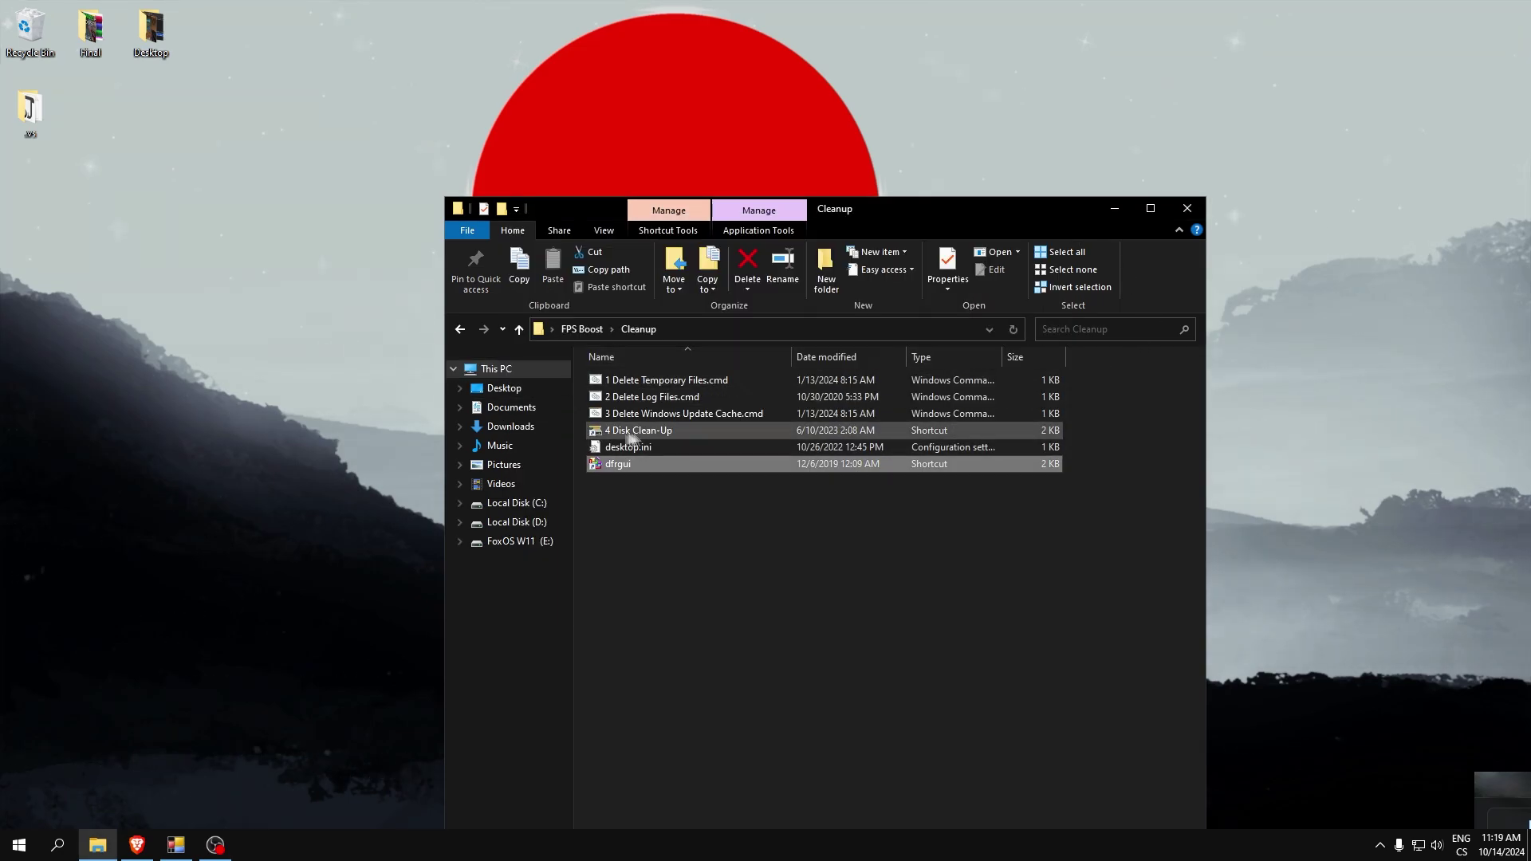
Return to the FPS Boost folder and open its CMD Tweaks folder to go over the tweak scripts
click(460, 329)
double_click(601, 395)
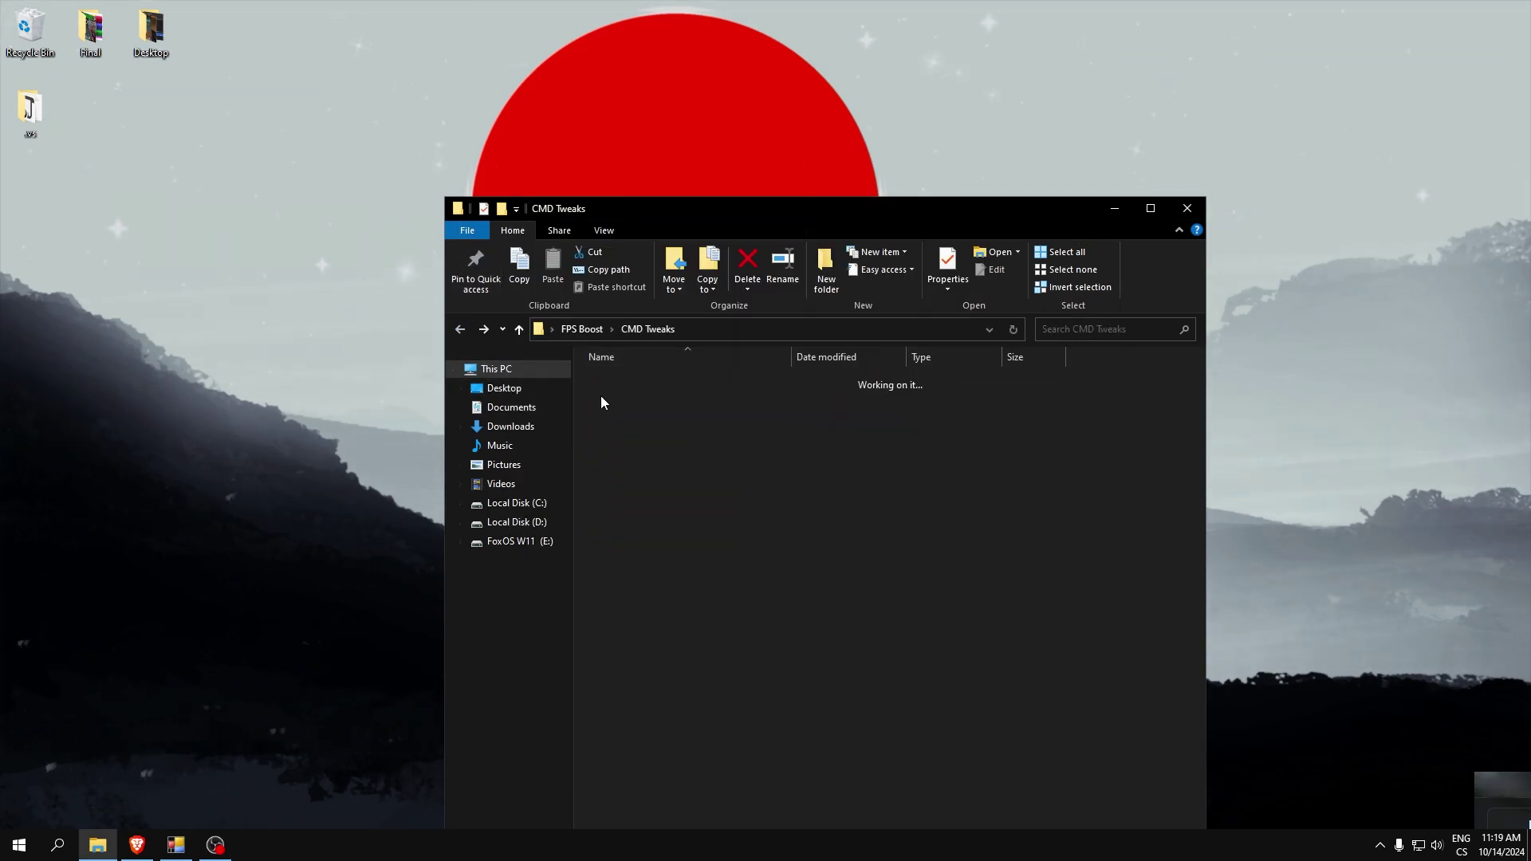
drag(708, 654, 644, 673)
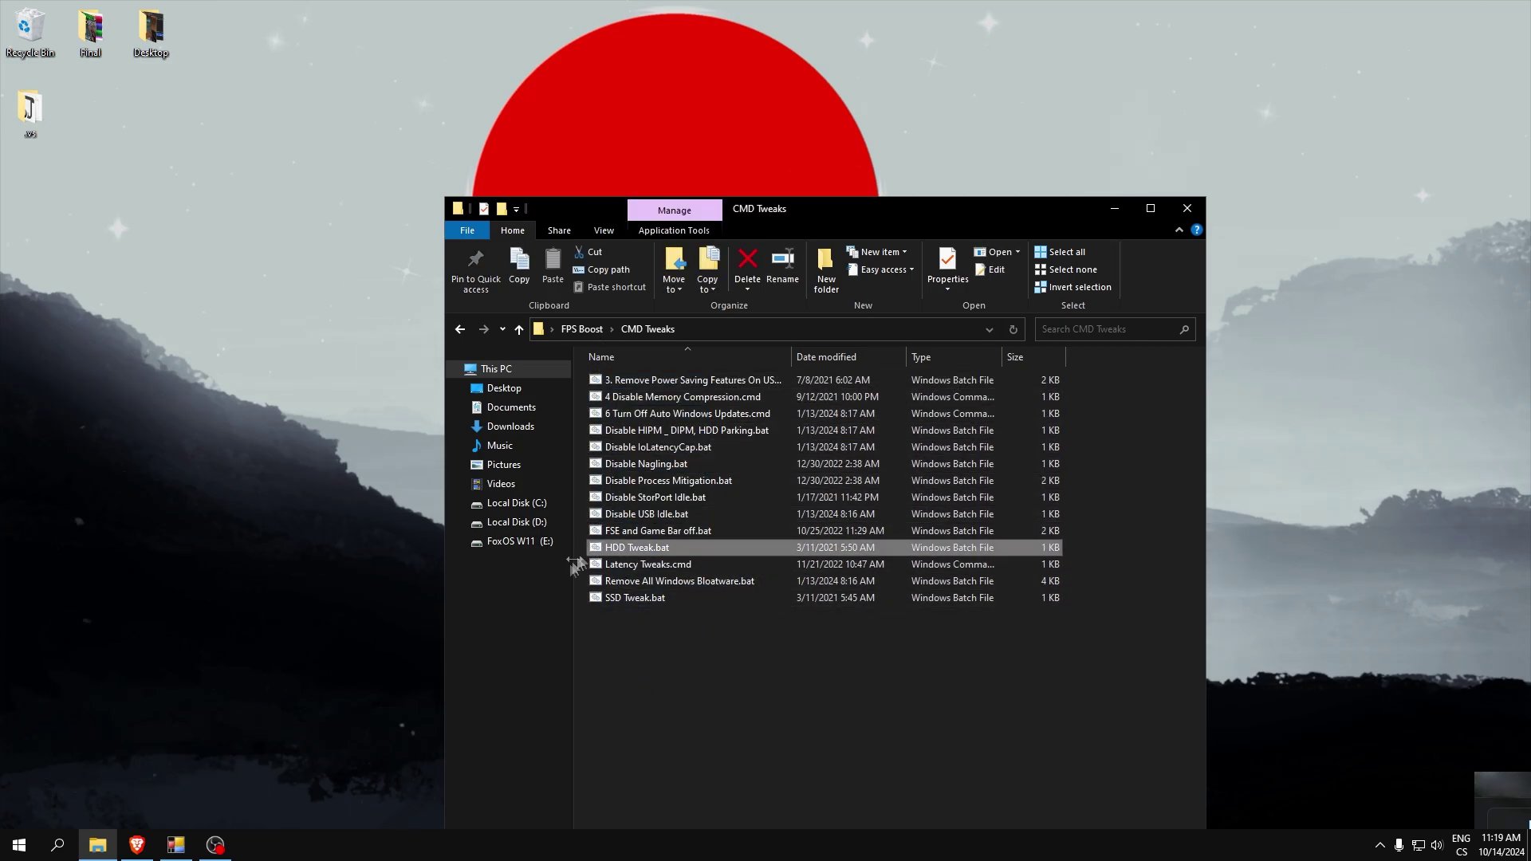
drag(596, 606, 592, 575)
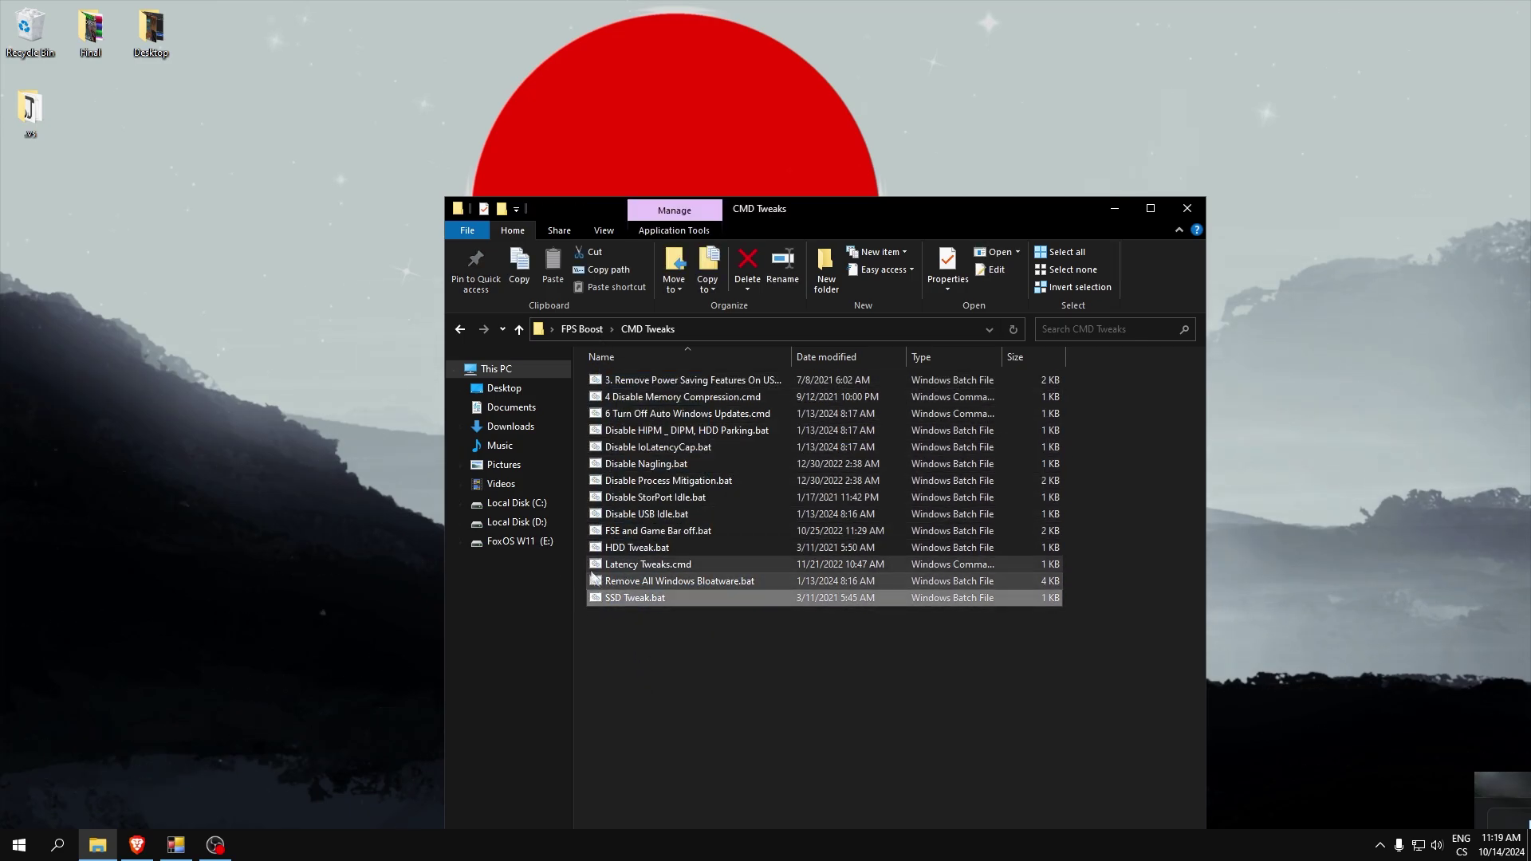
click(659, 466)
Run the "3. Remove Power Saving Features On USB Devices" batch file as administrator
click(663, 386)
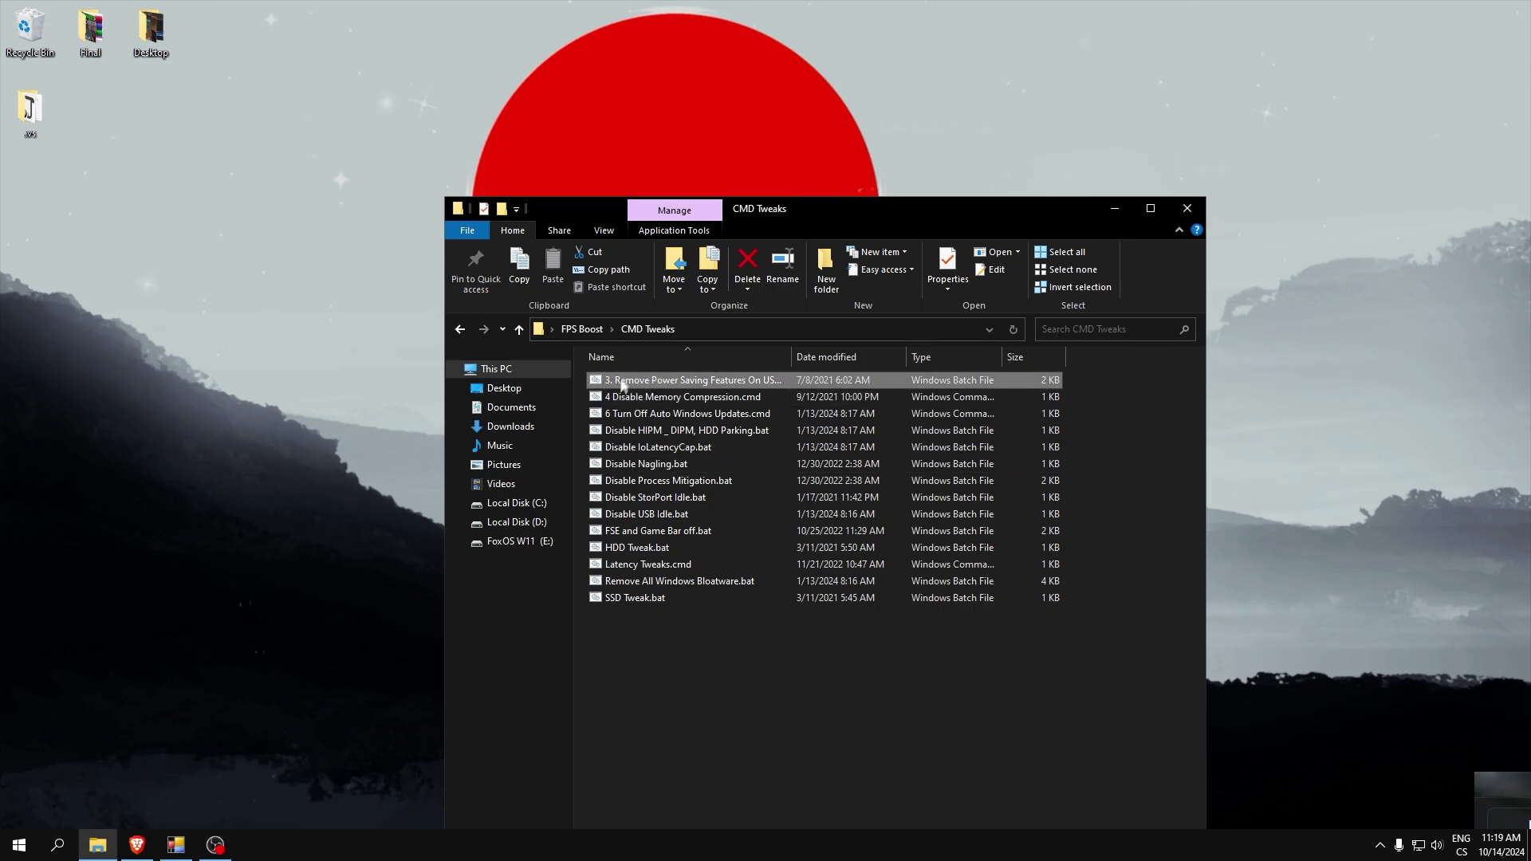
right_click(666, 387)
click(722, 447)
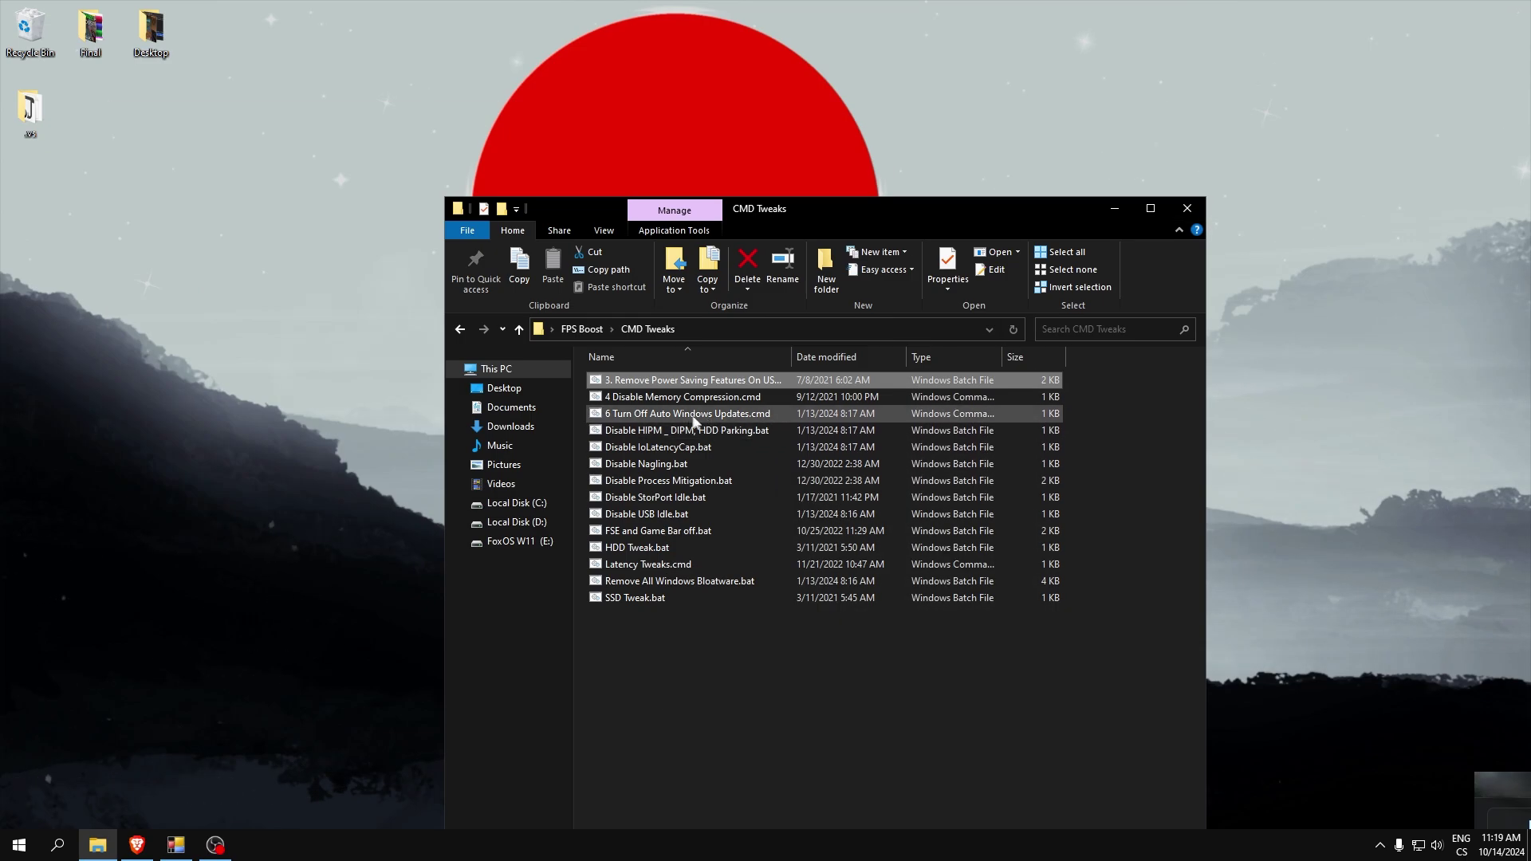
Run "4 Disable Memory Compression.cmd" as administrator and dismiss its console
right_click(676, 398)
click(710, 459)
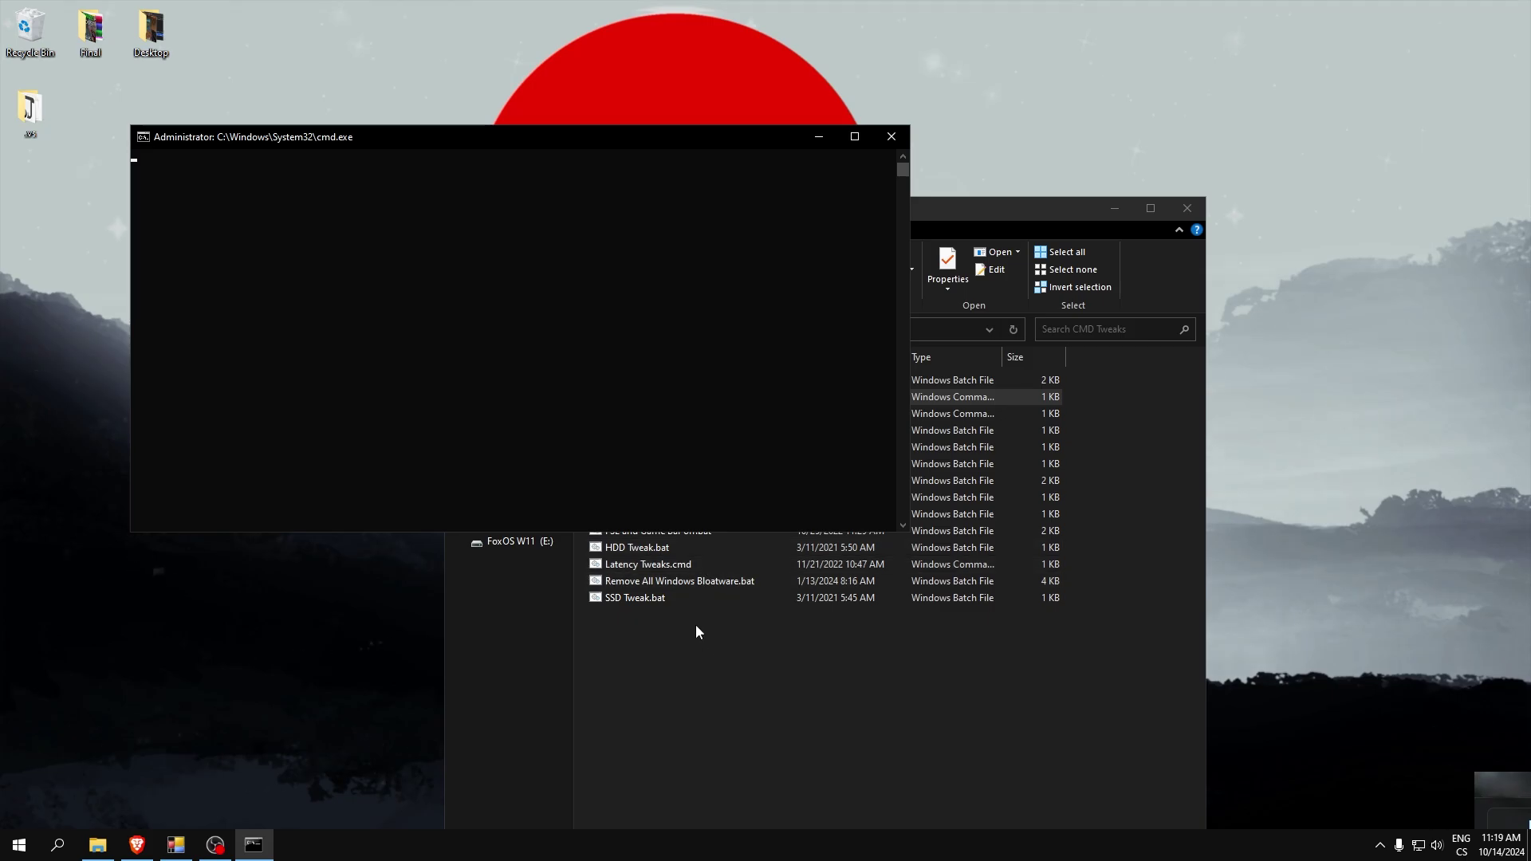
key(Return)
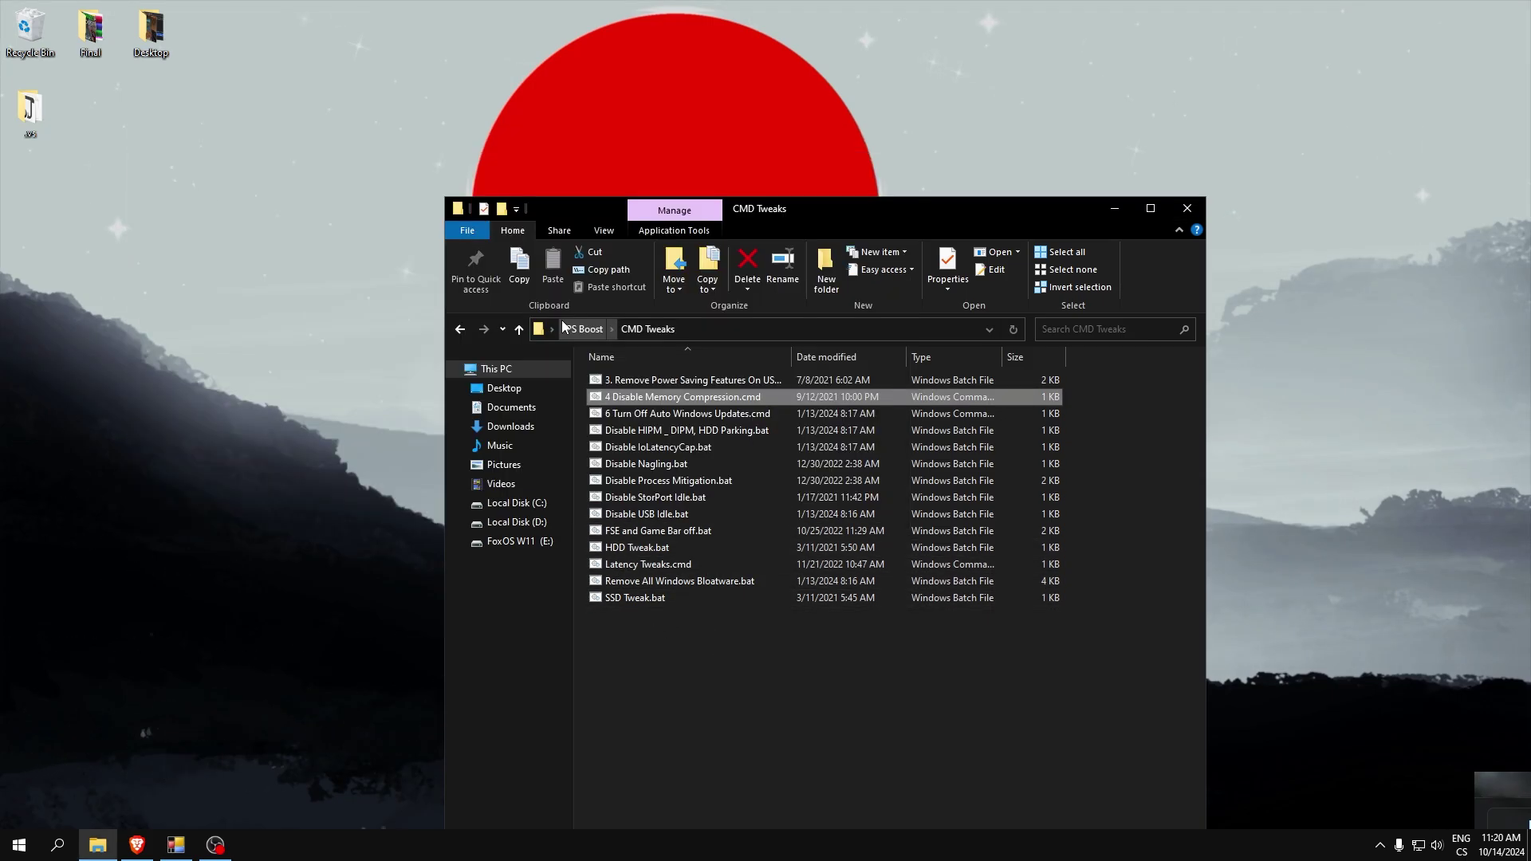
click(705, 421)
right_click(705, 421)
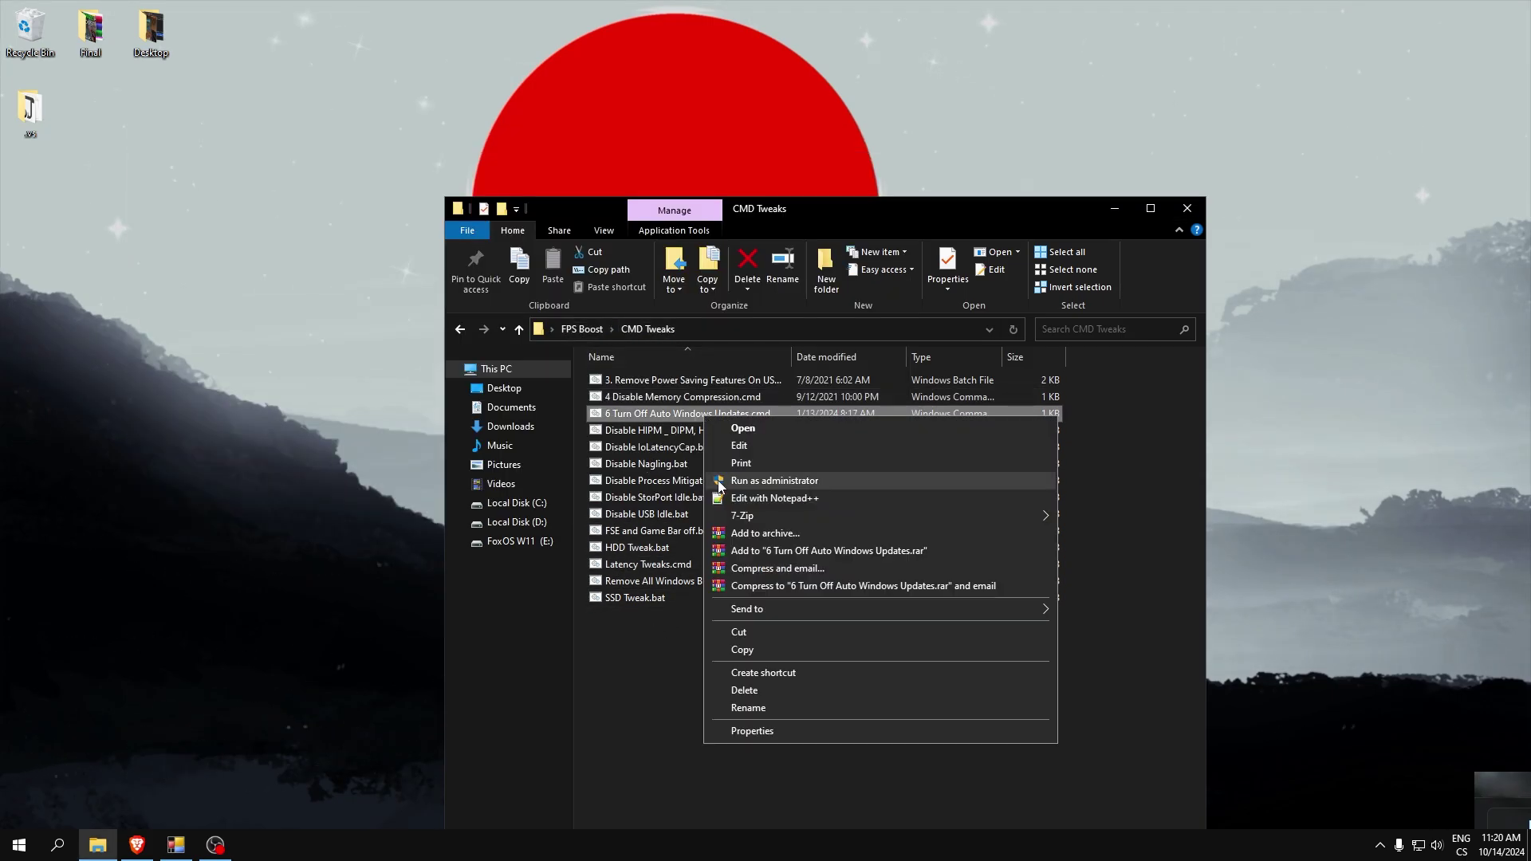
click(658, 419)
click(830, 420)
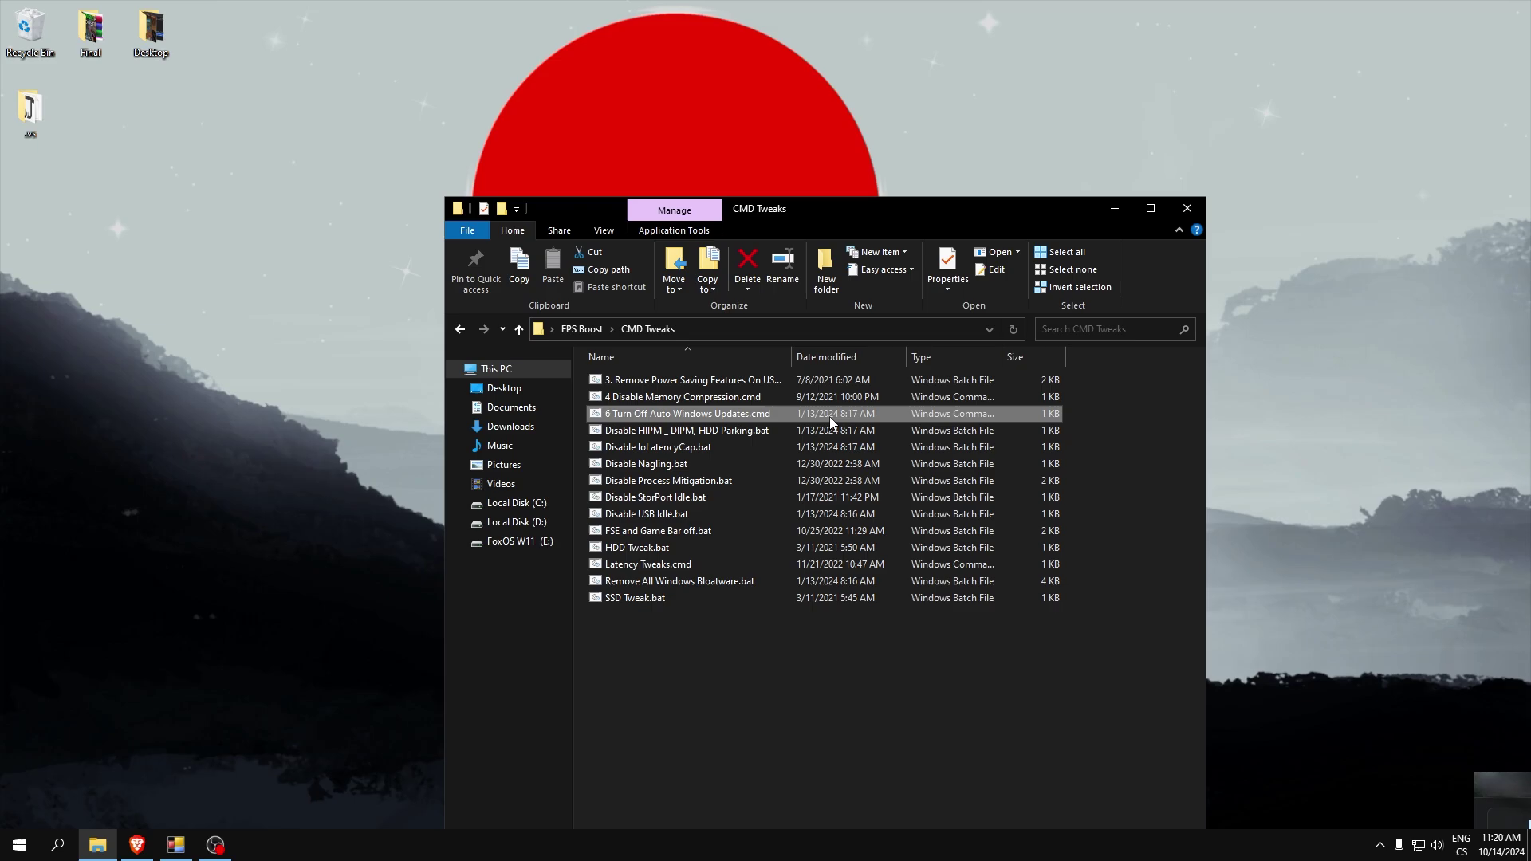
Run "6 Turn Off Auto Windows Updates.cmd" as administrator and return to the CMD Tweaks folder
right_click(696, 413)
click(742, 482)
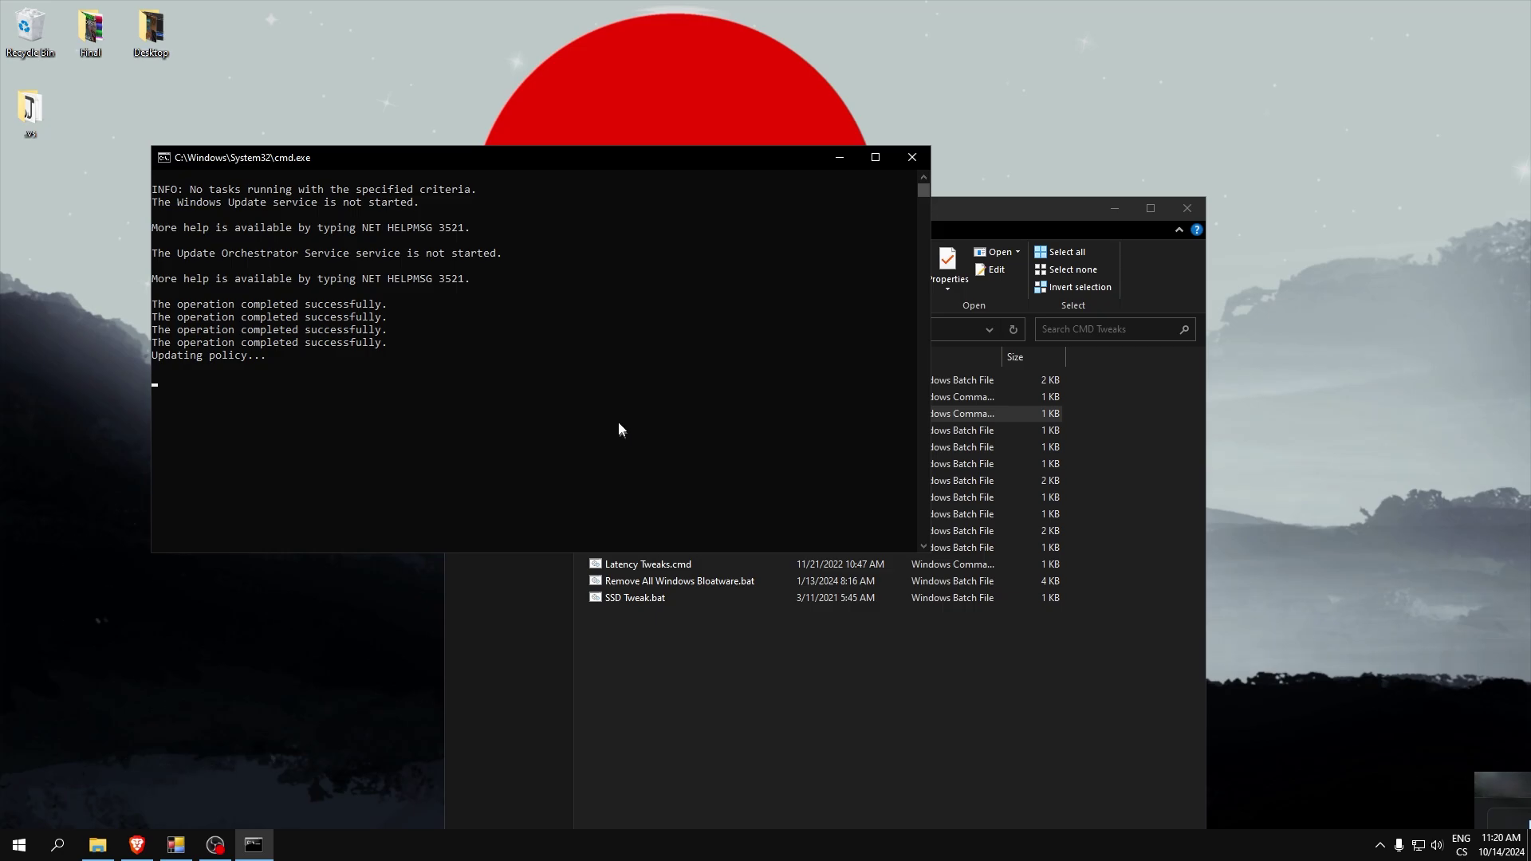
click(789, 626)
click(374, 385)
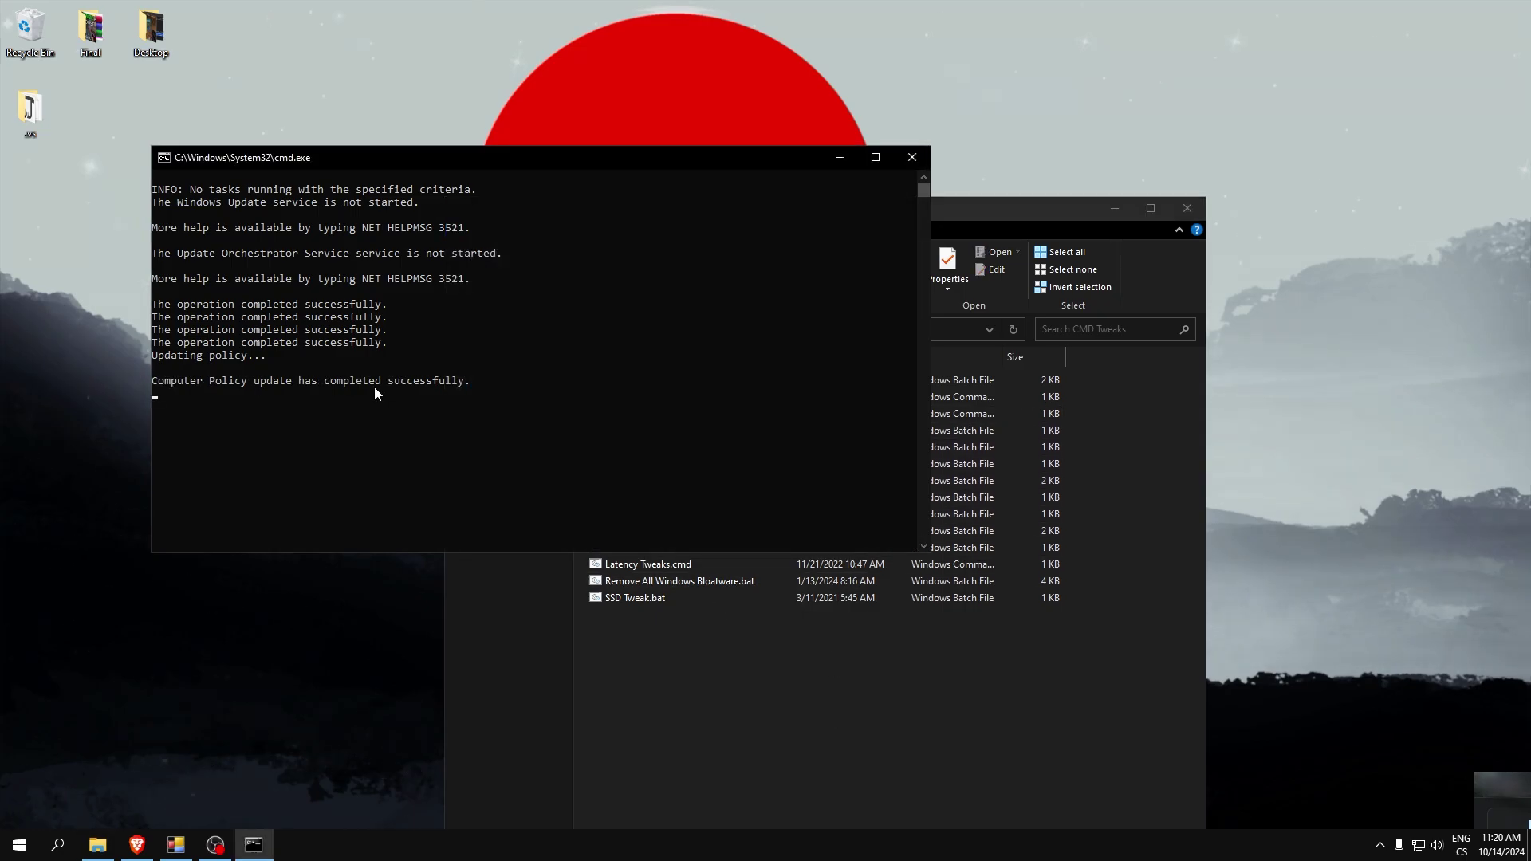
click(670, 642)
Run "Disable HIPM _ DIPM, HDD Parking.bat", "Disable IoLatencyCap.bat" and "Disable Nagling.bat" as administrator
right_click(642, 435)
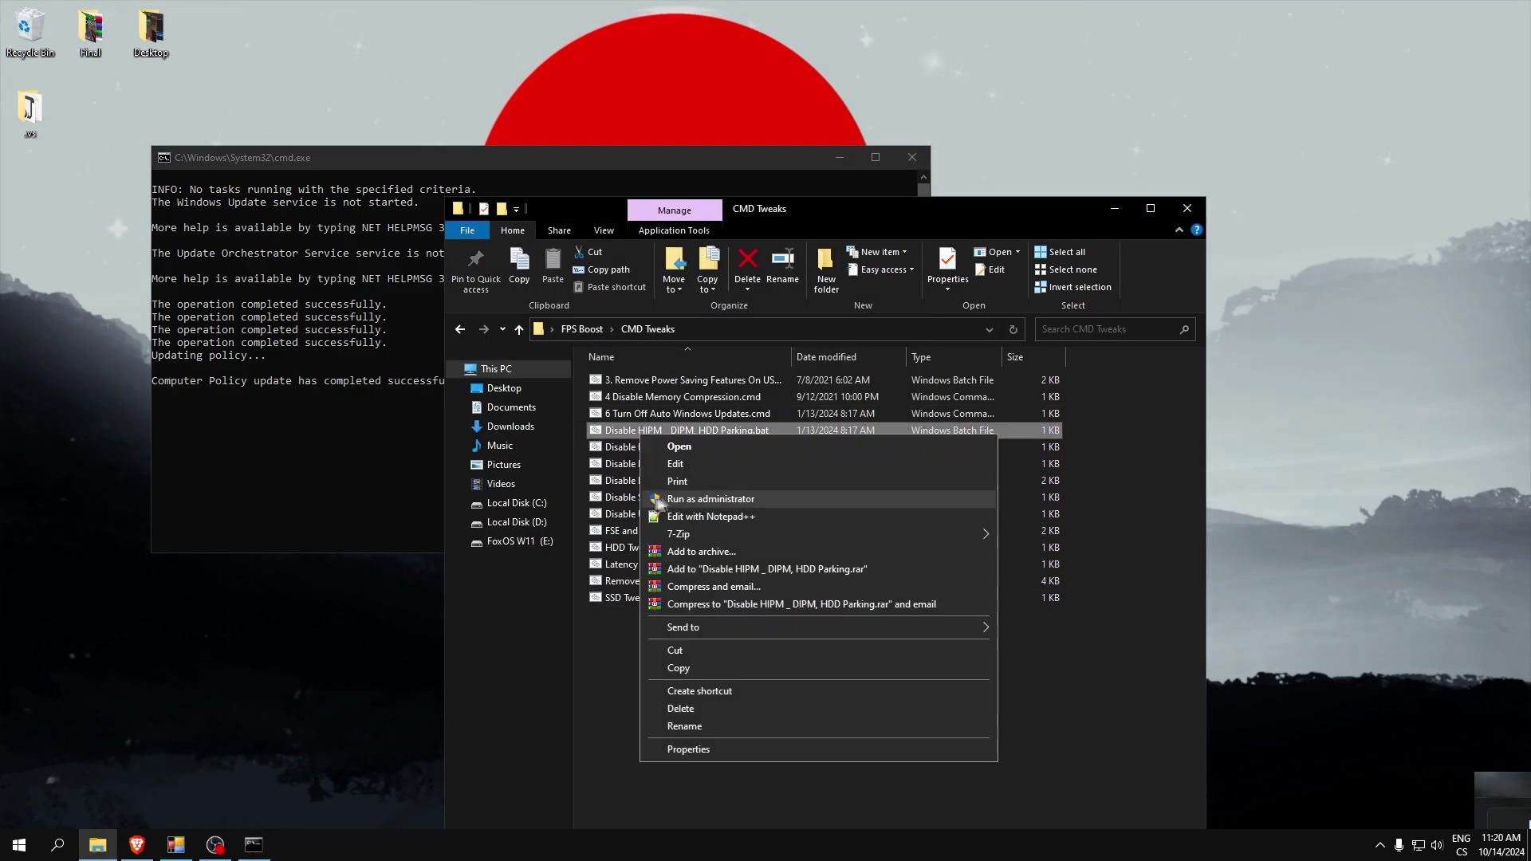
click(658, 503)
right_click(653, 448)
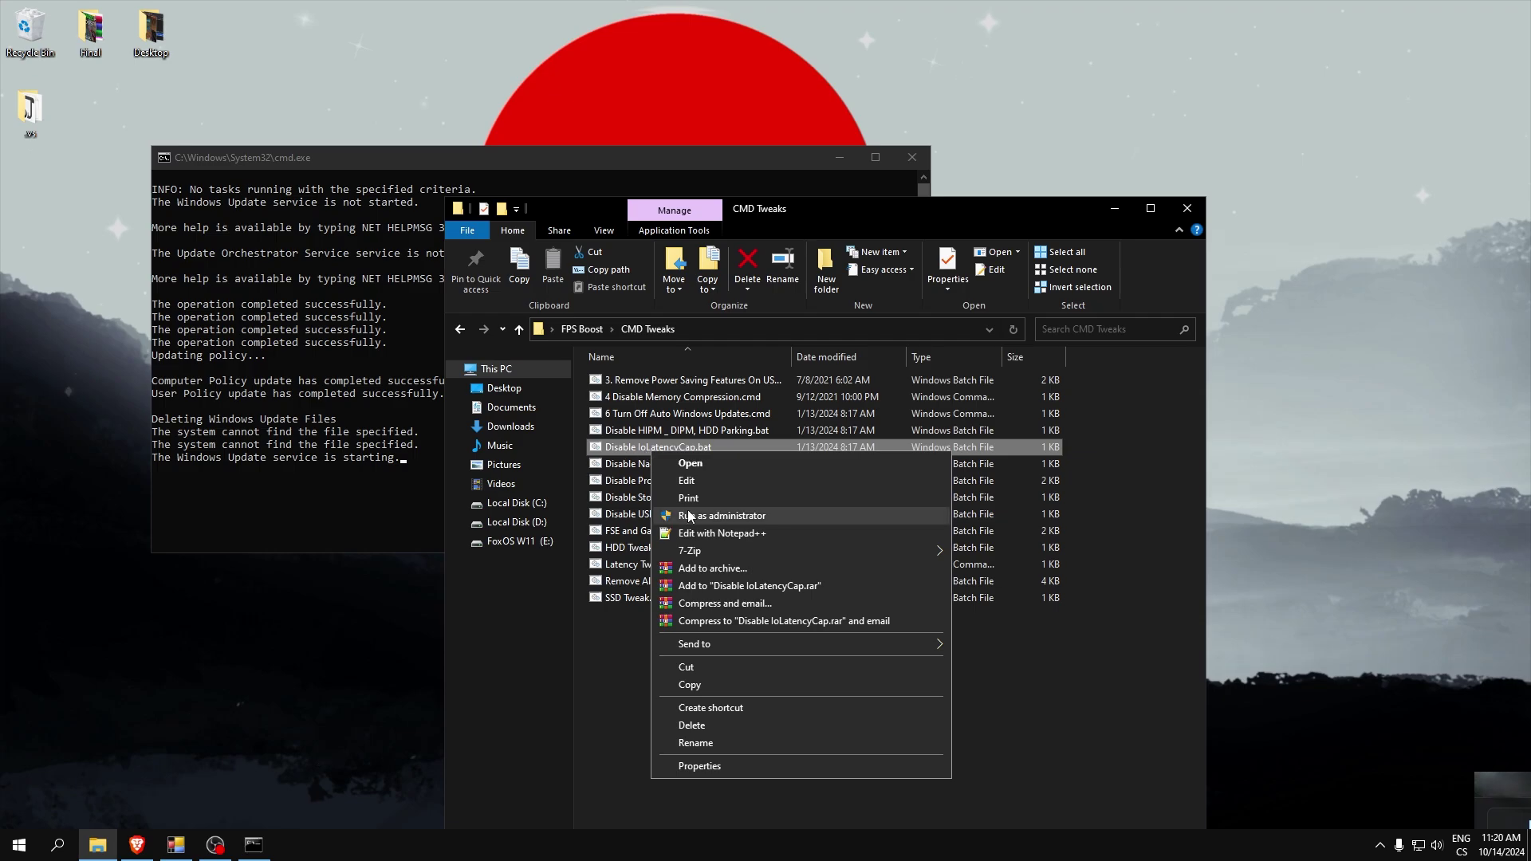
click(689, 516)
right_click(632, 463)
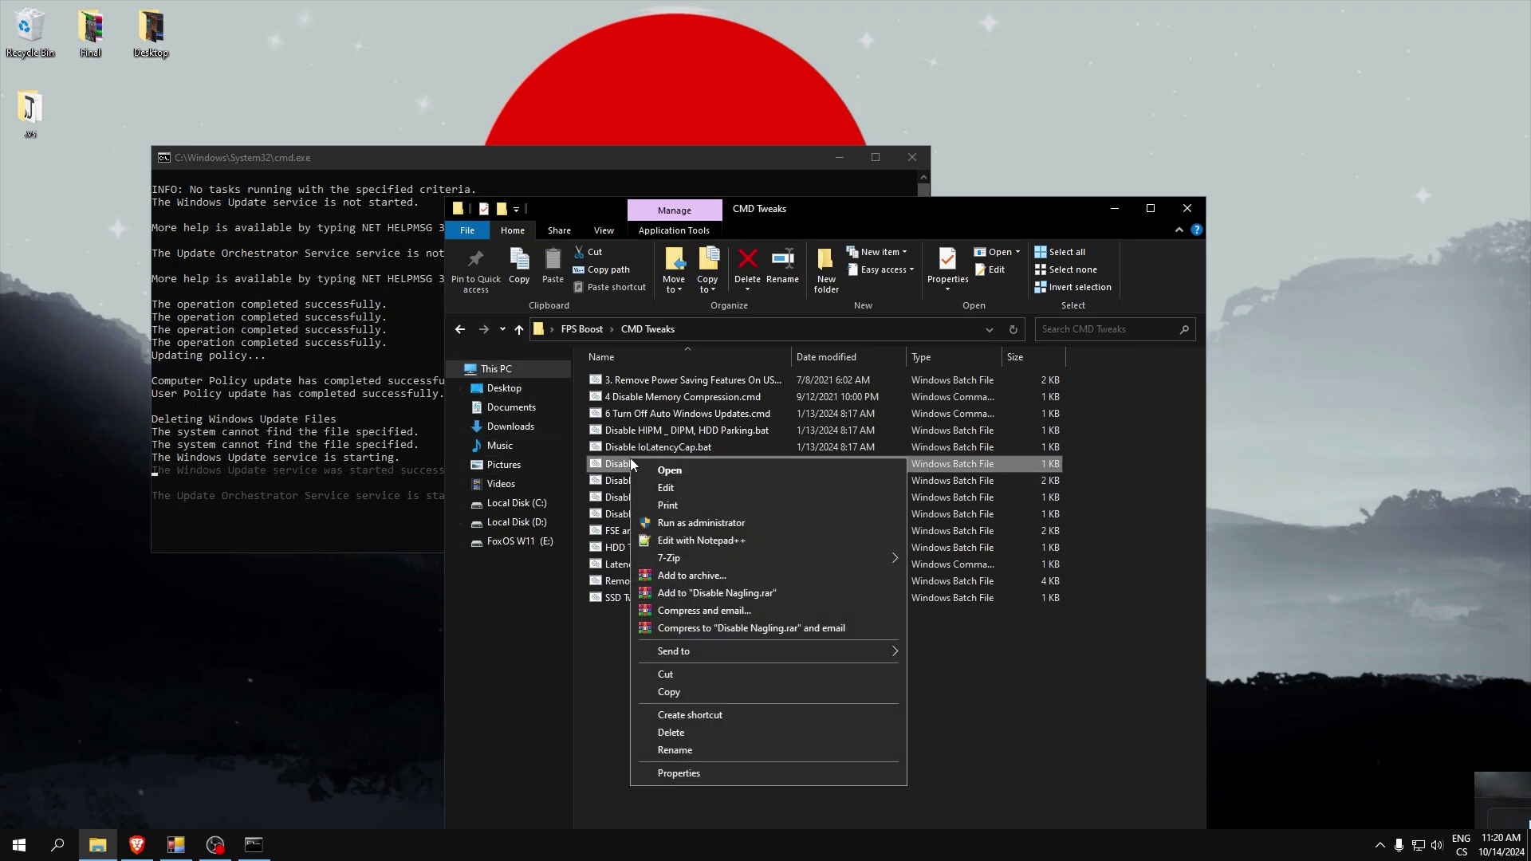
click(683, 524)
Run "Disable Process Mitigation.bat" as administrator, and dismiss its console and the waiting Windows Updates console
right_click(650, 481)
click(701, 539)
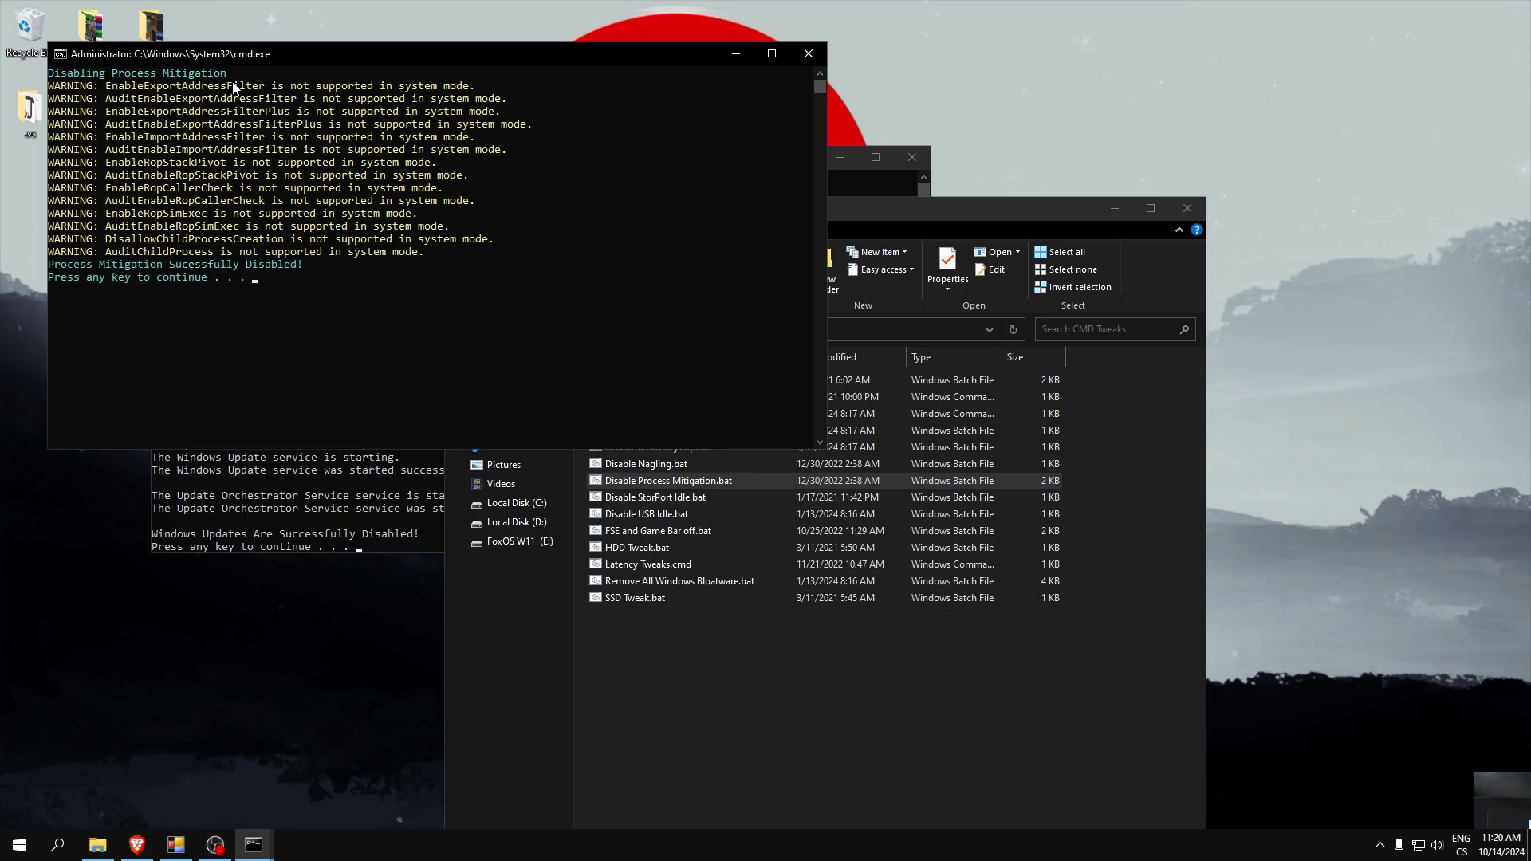
drag(245, 53, 332, 98)
key(Return)
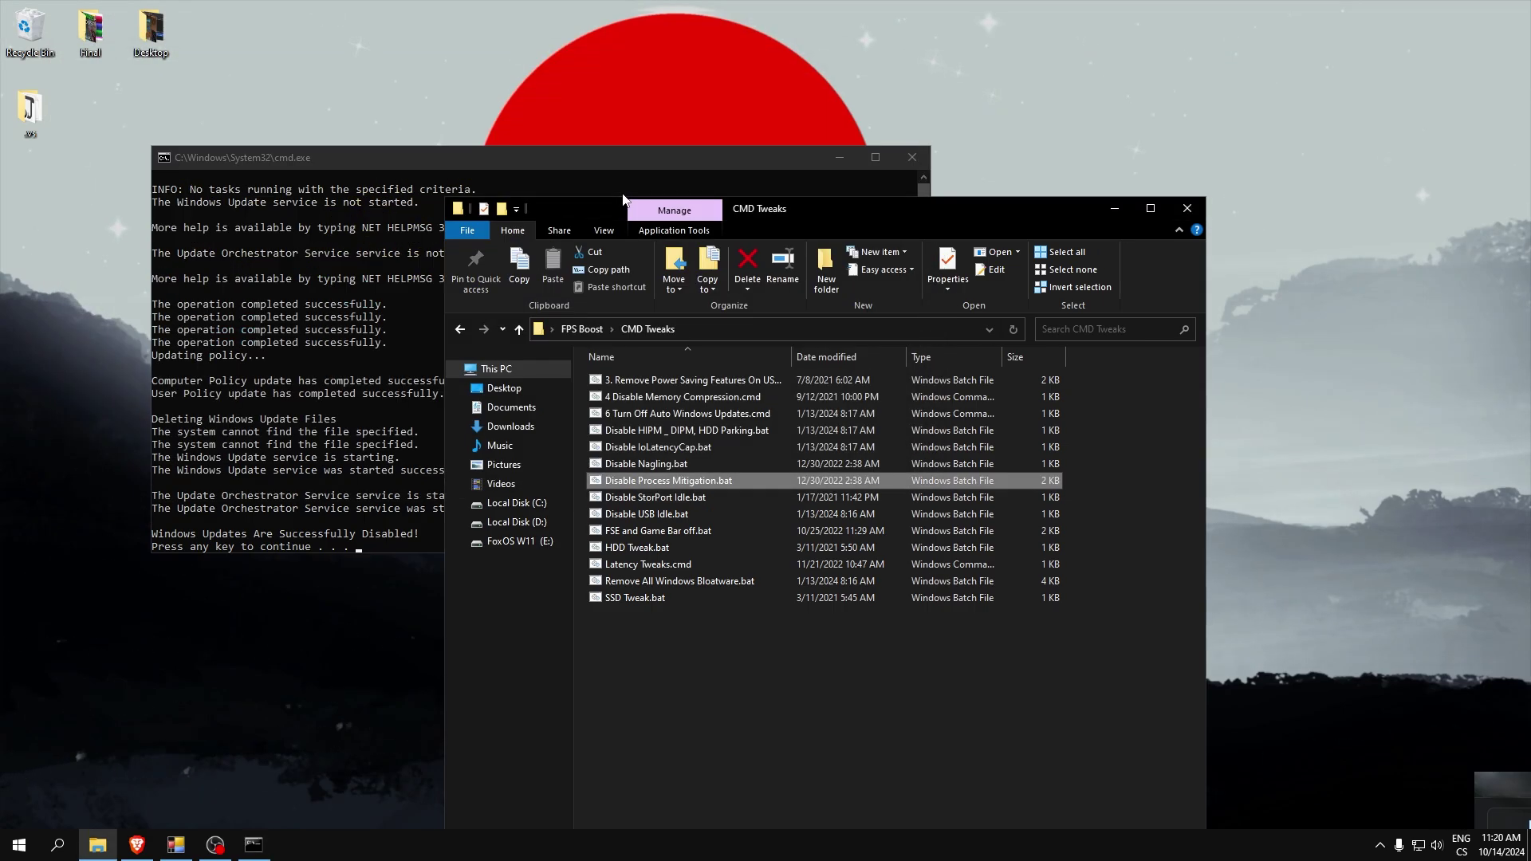
click(342, 170)
key(Return)
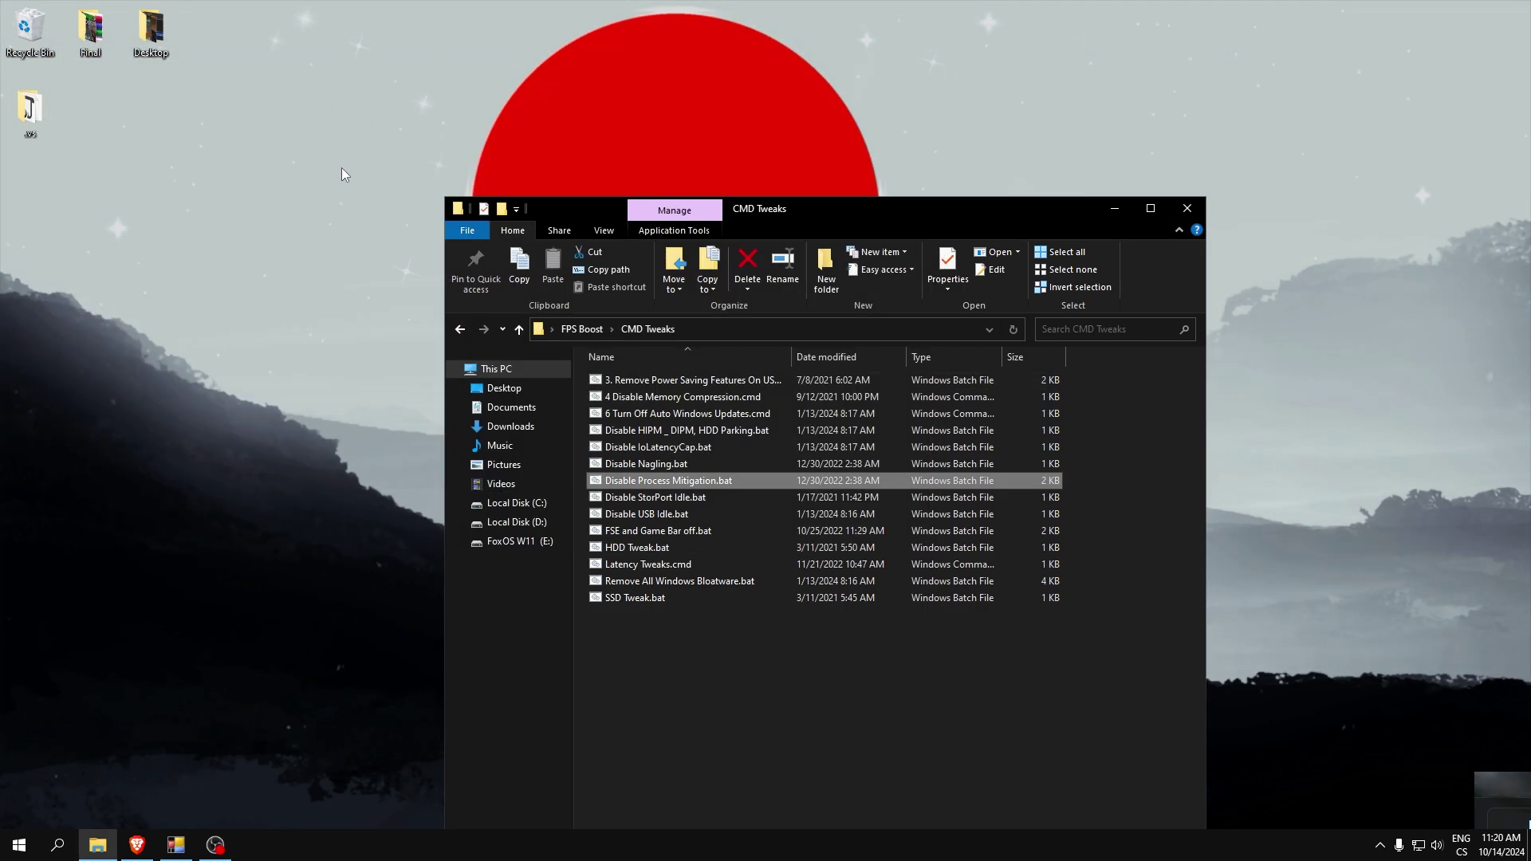
Run "Disable StorPort Idle.bat" and "Disable USB Idle.bat" as administrator
right_click(659, 502)
click(694, 242)
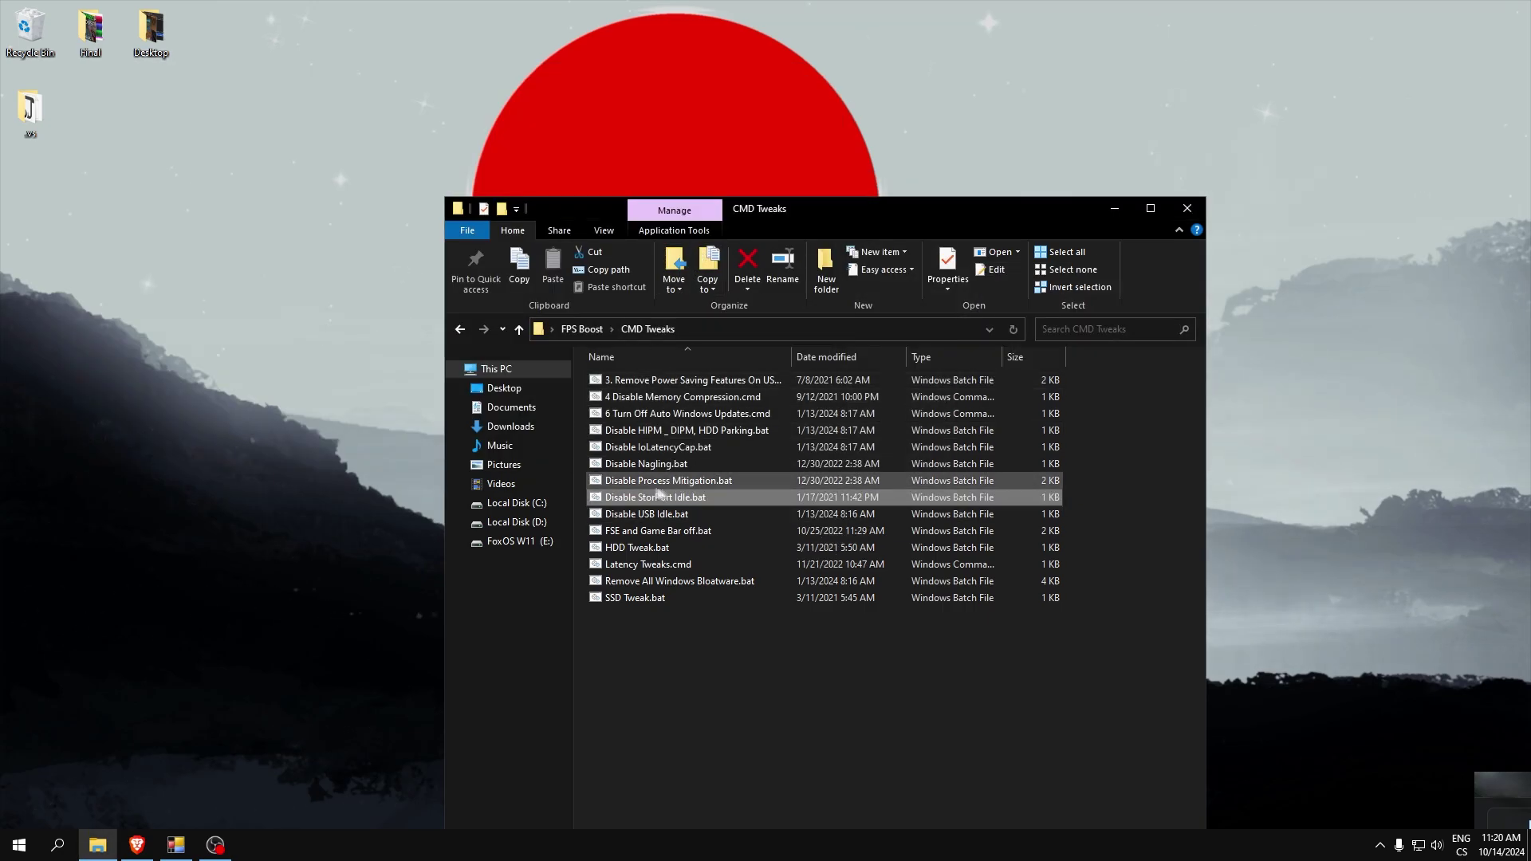
click(642, 514)
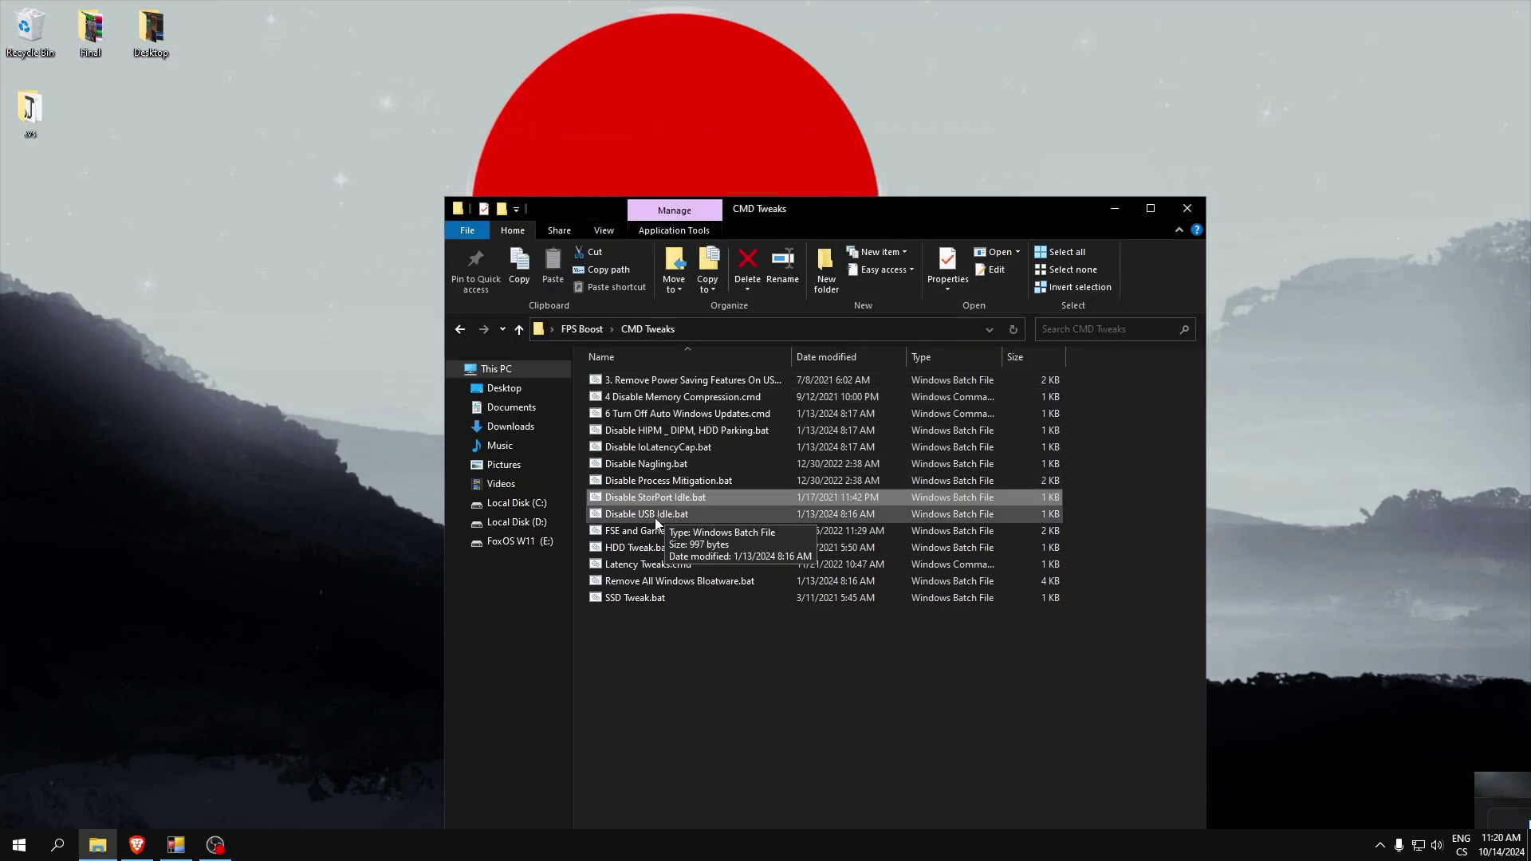
right_click(655, 514)
click(723, 254)
Run "FSE and Game Bar off.bat" as administrator and dismiss its console
click(649, 531)
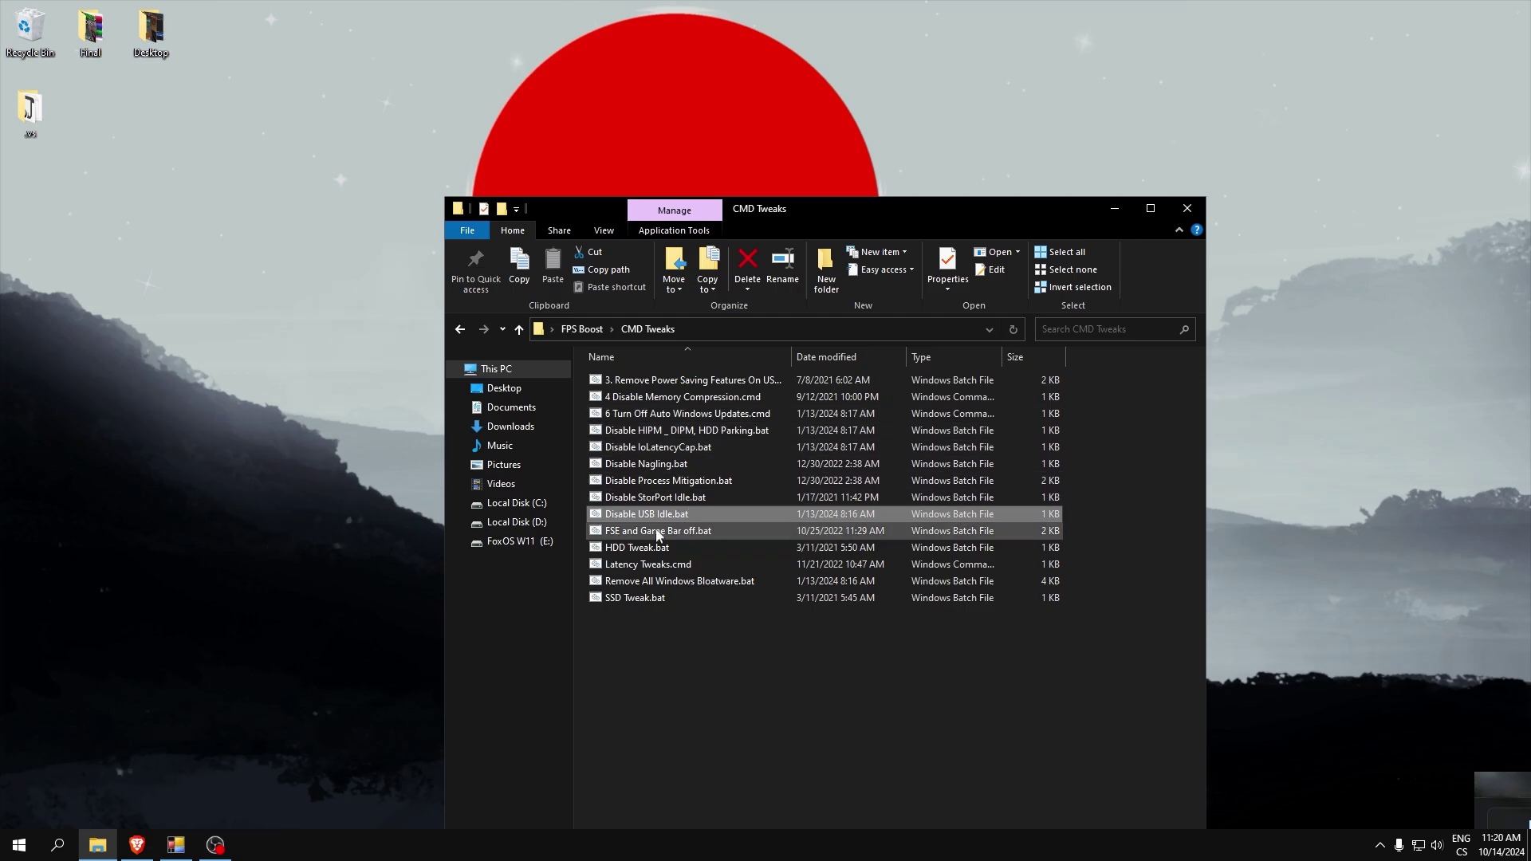
right_click(655, 531)
click(700, 271)
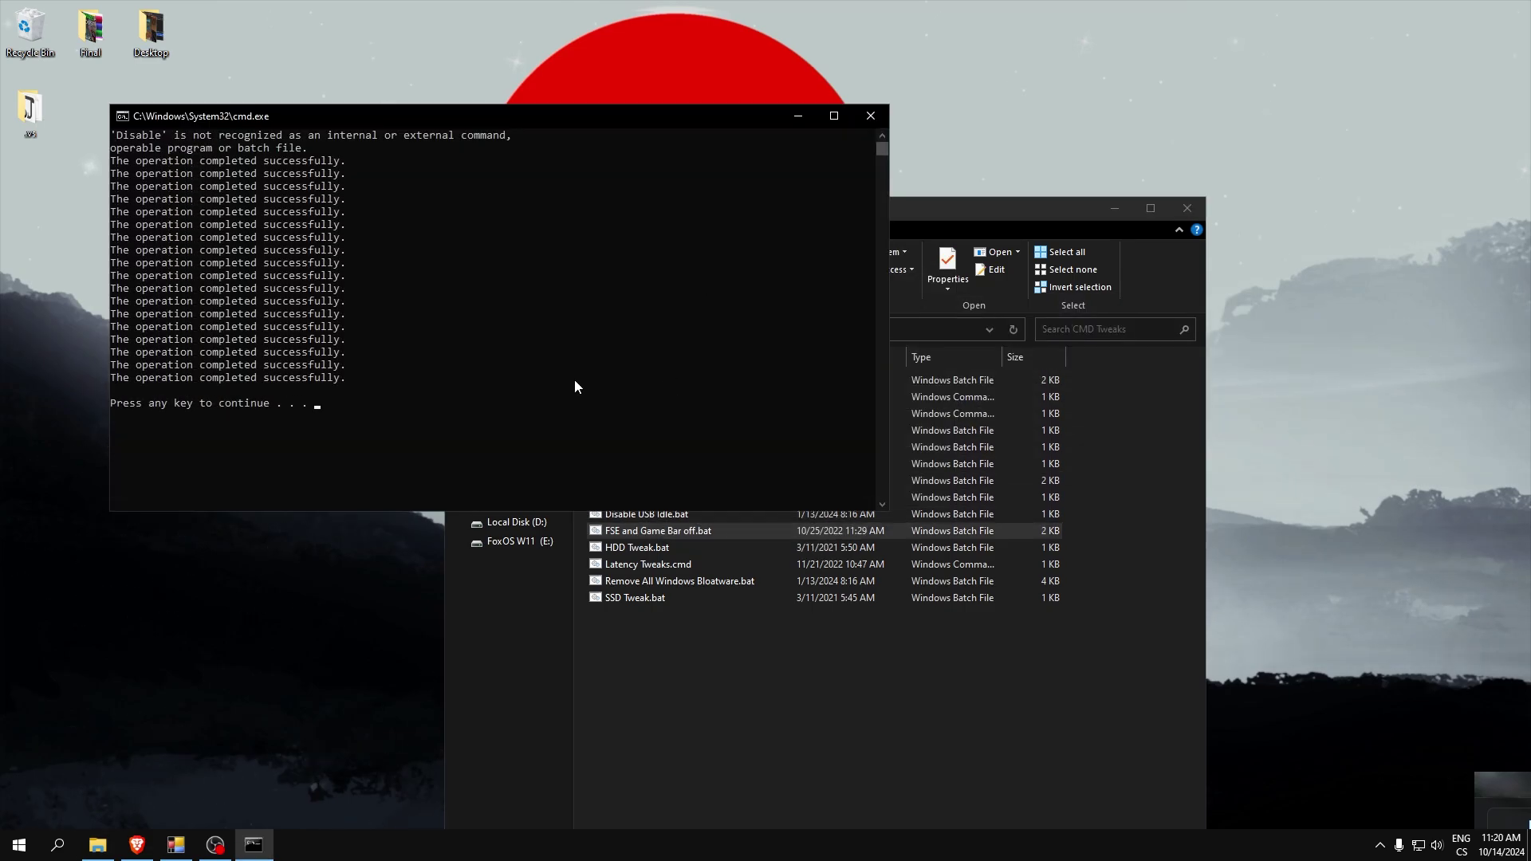
key(Return)
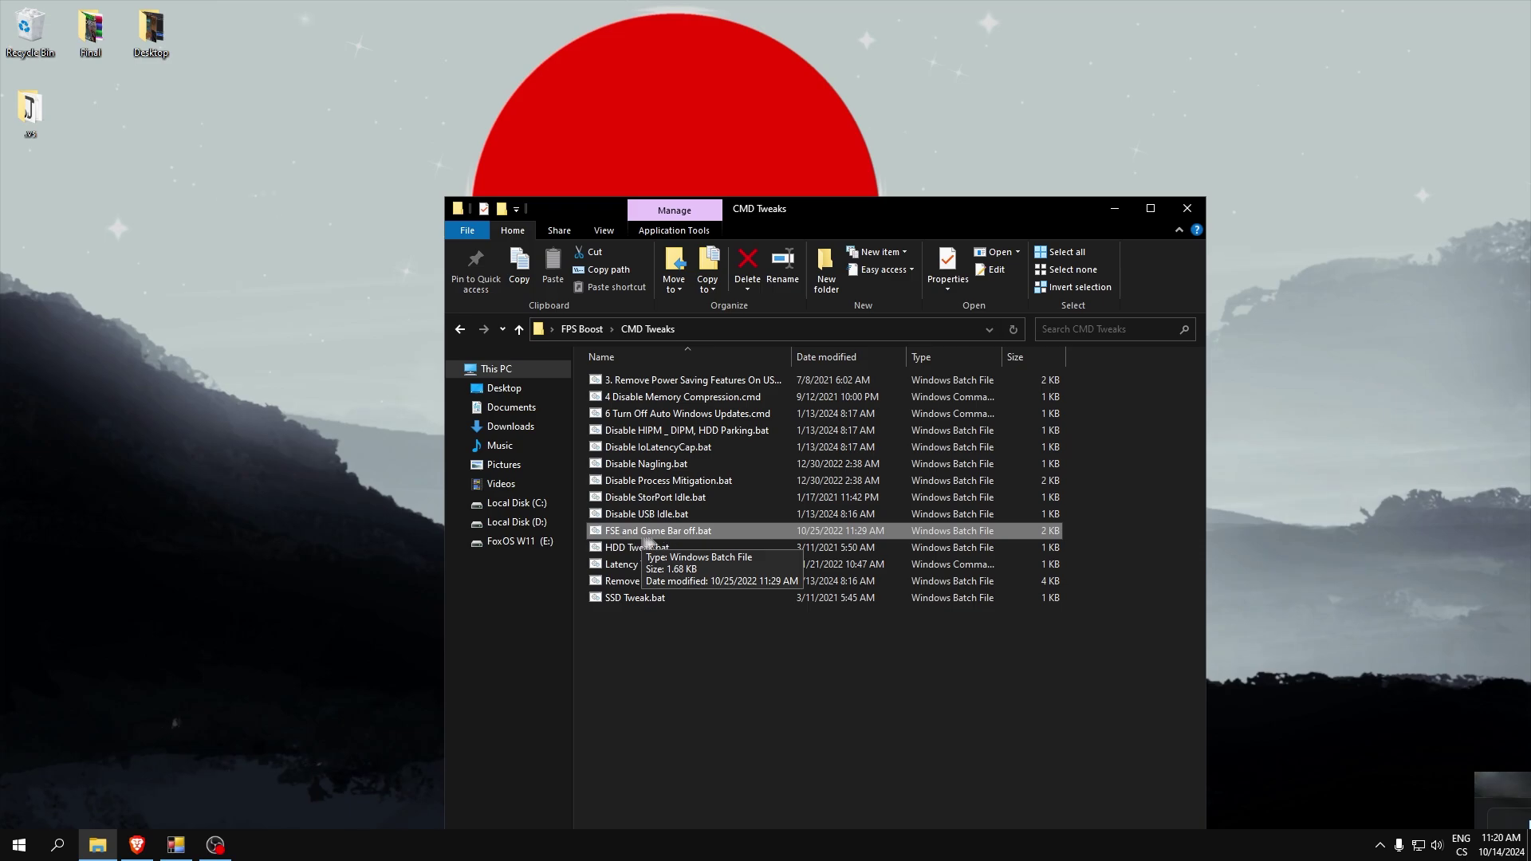
Skip the HDD tweak and run "SSD Tweak.bat" as administrator
right_click(638, 548)
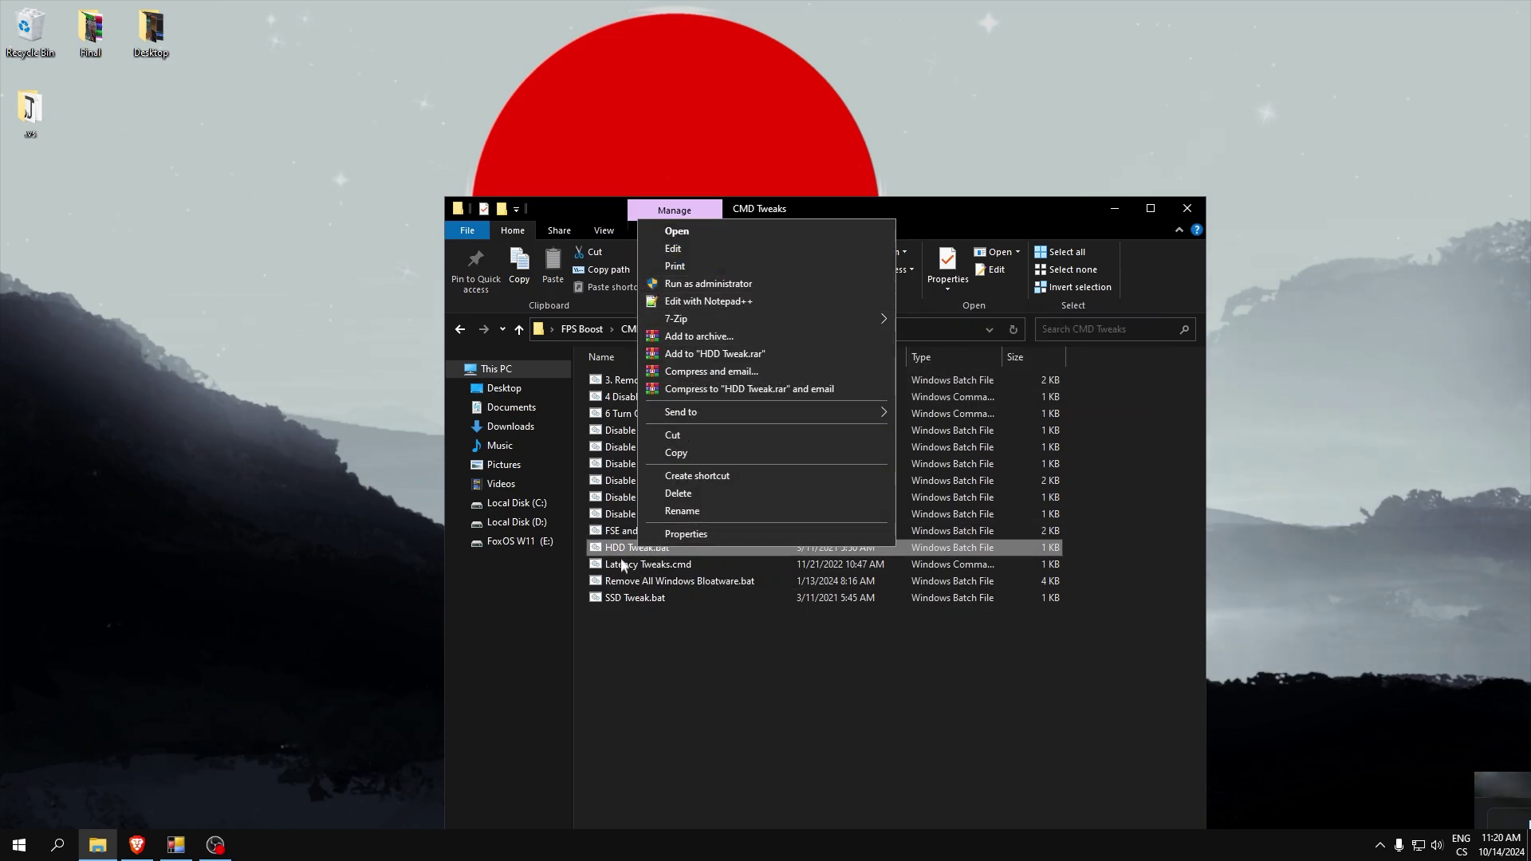
click(635, 598)
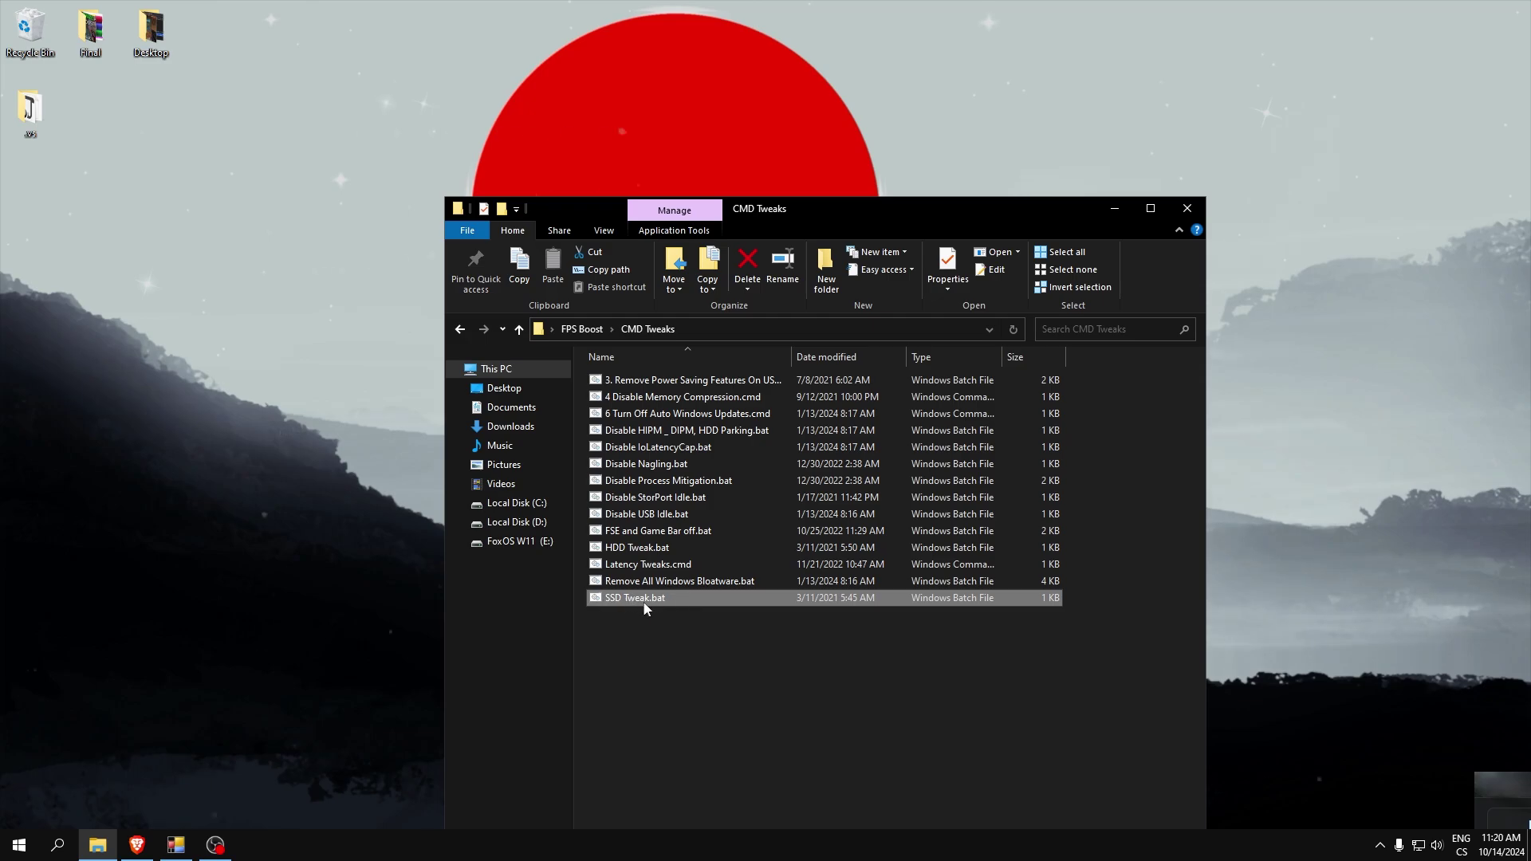
right_click(640, 600)
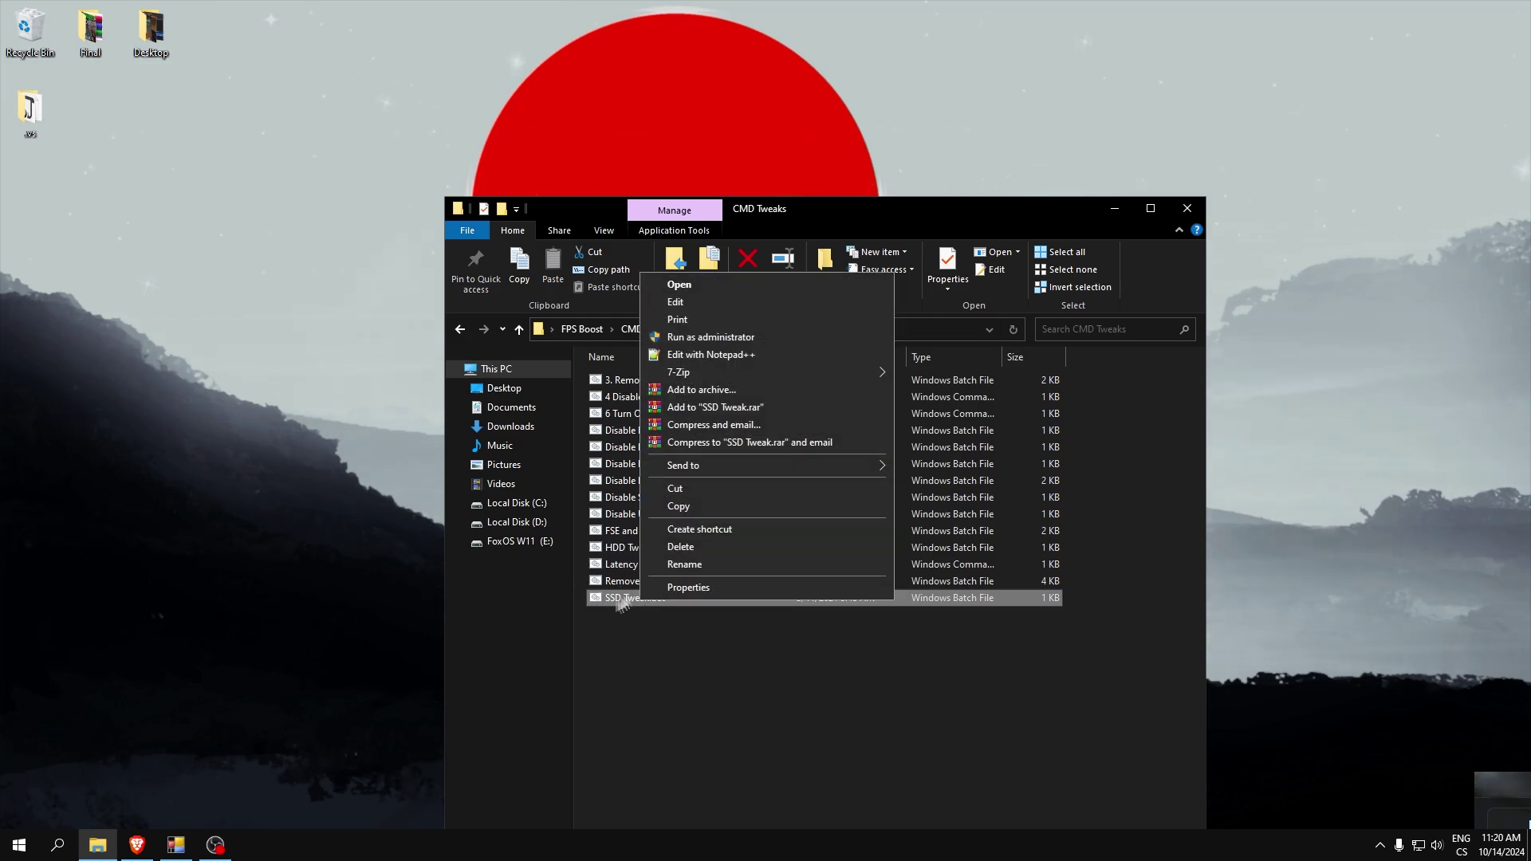
click(702, 337)
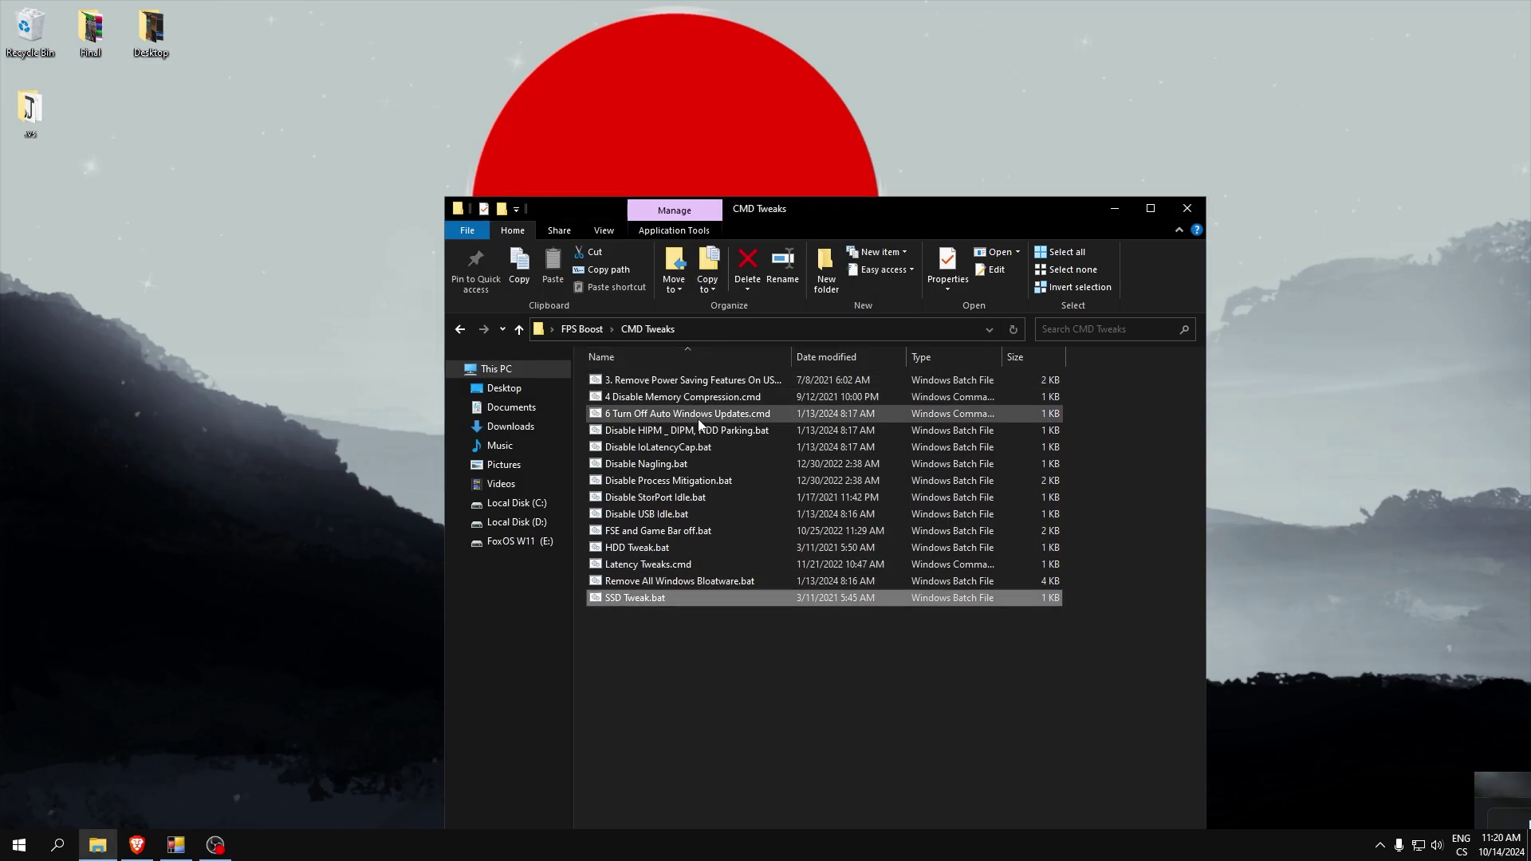
Run "Latency Tweaks.cmd" as administrator and dismiss its console
right_click(633, 562)
click(680, 300)
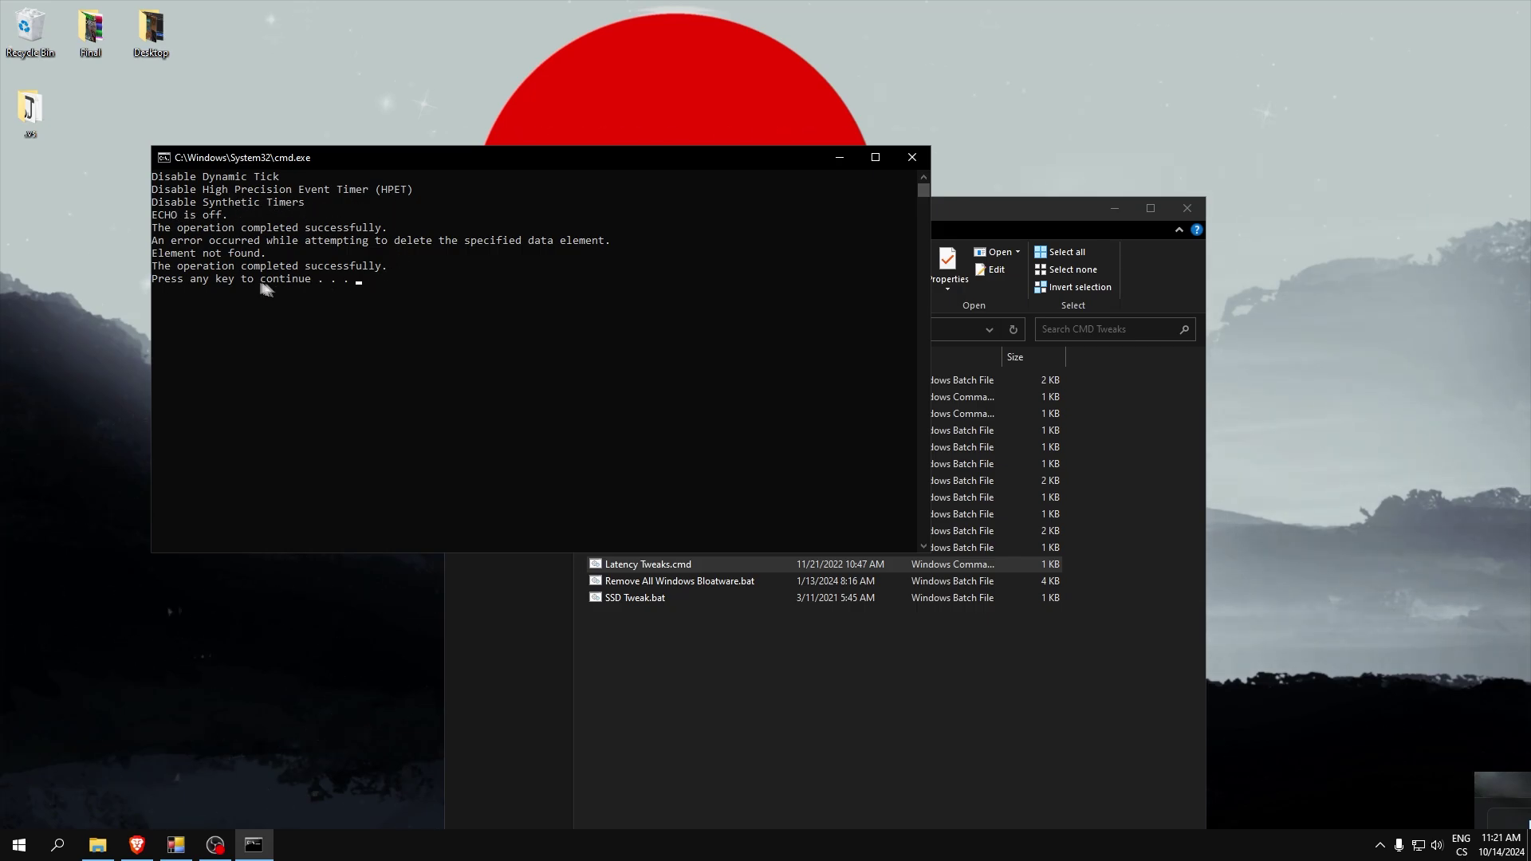
key(Return)
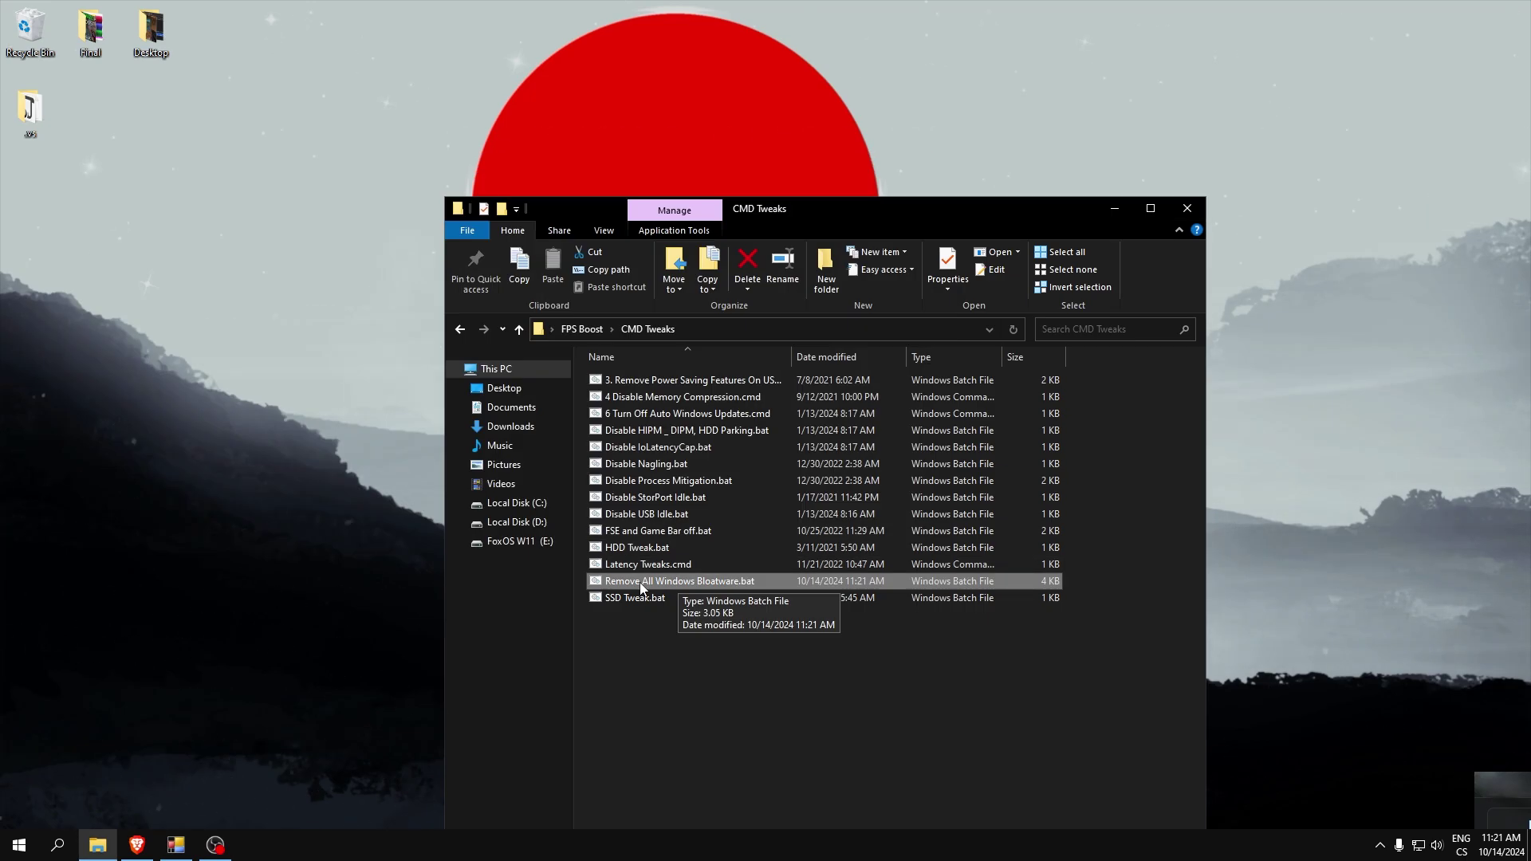
Open "Remove All Windows Bloatware.bat" for editing, review which app packages its PowerShell lines remove, and close it
right_click(697, 582)
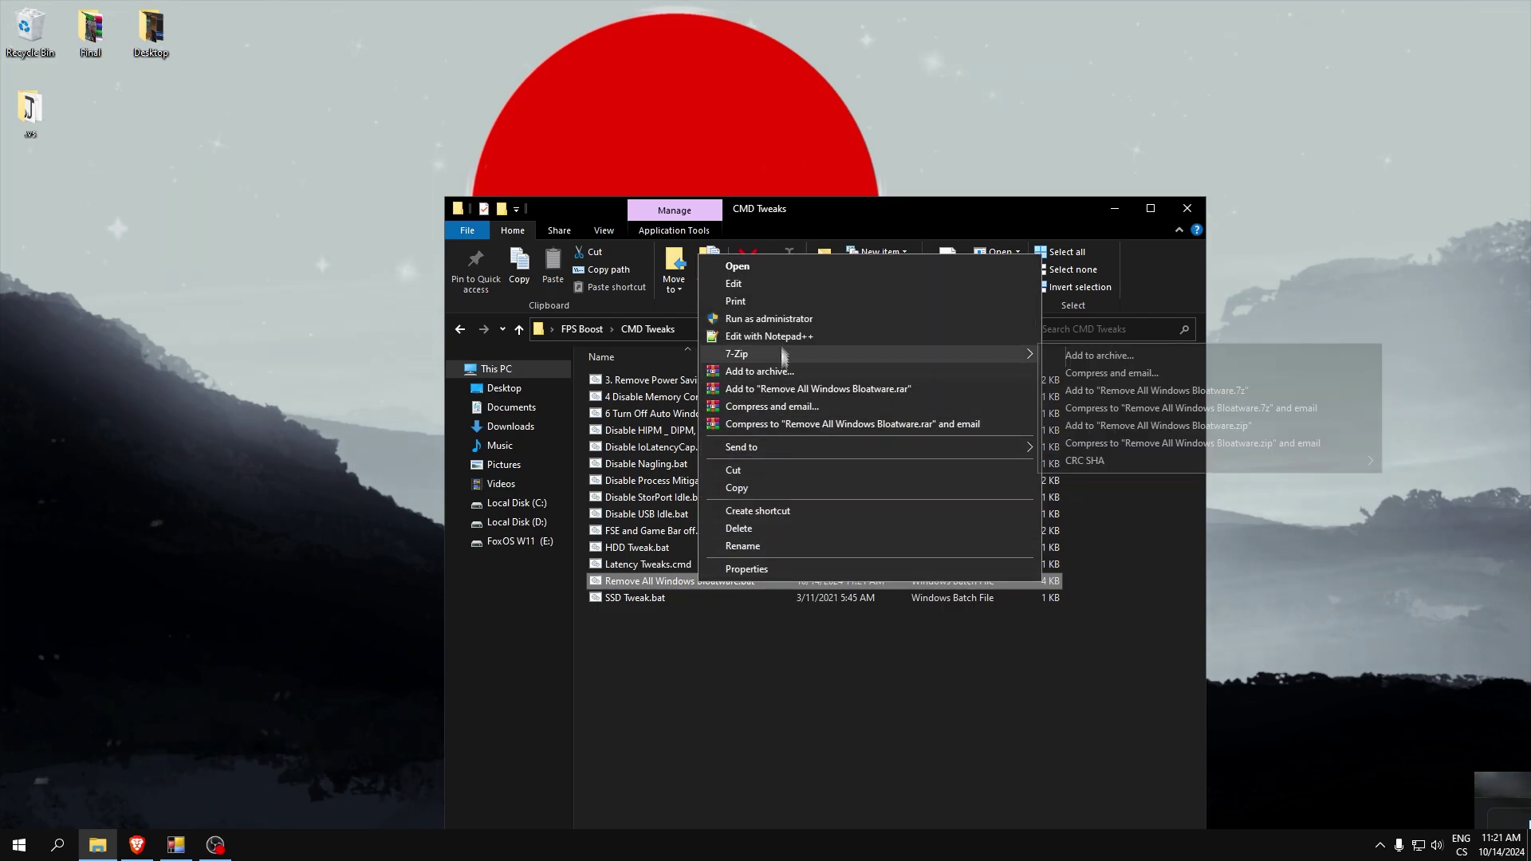
click(725, 279)
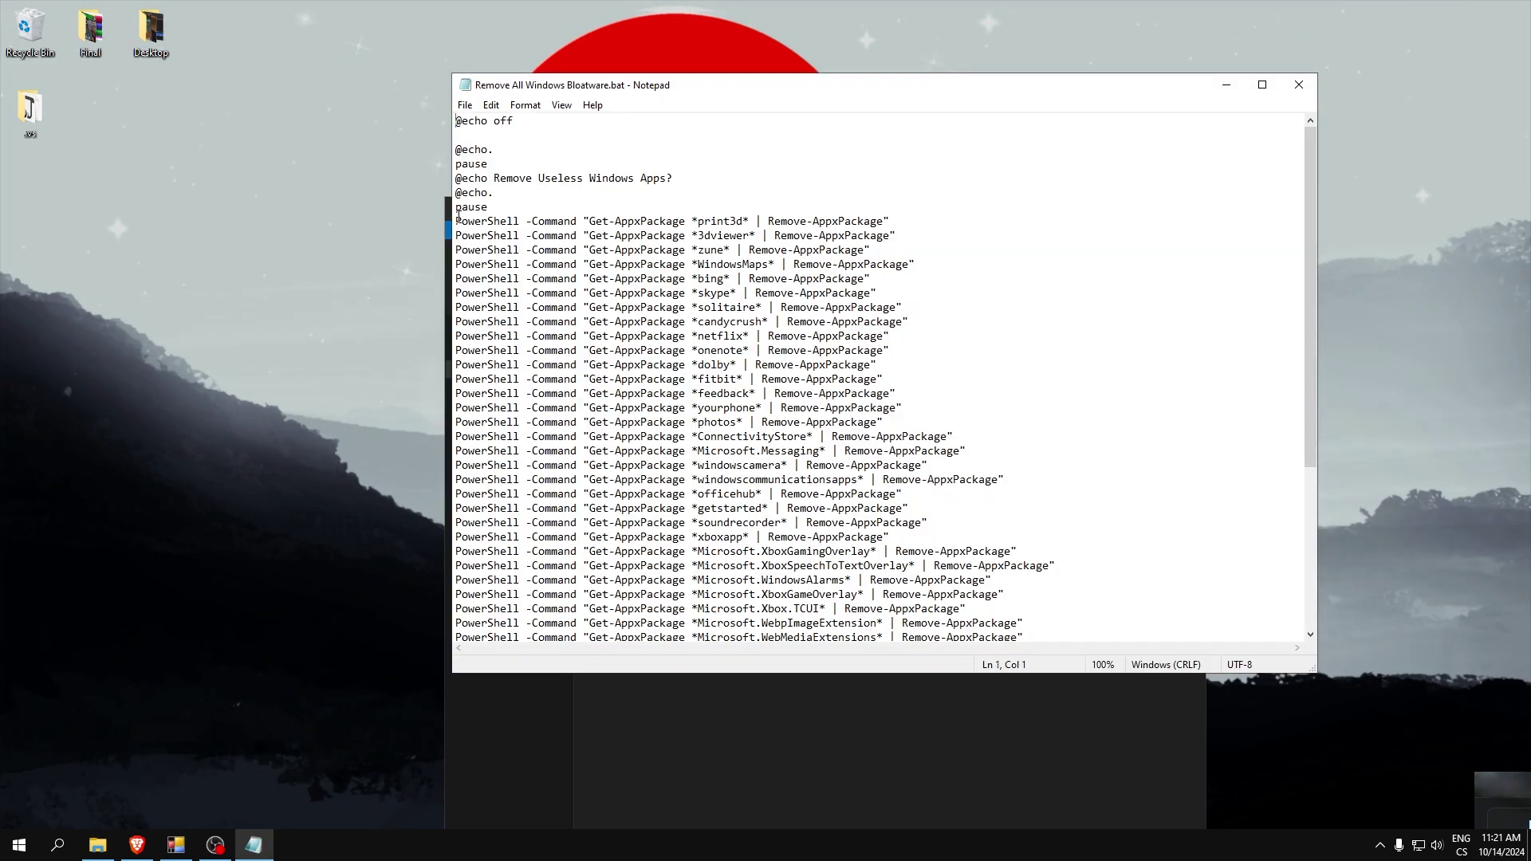
mouse_move(458, 215)
mouse_down()
mouse_move(885, 391)
mouse_move(933, 630)
mouse_move(895, 715)
mouse_move(974, 494)
mouse_up()
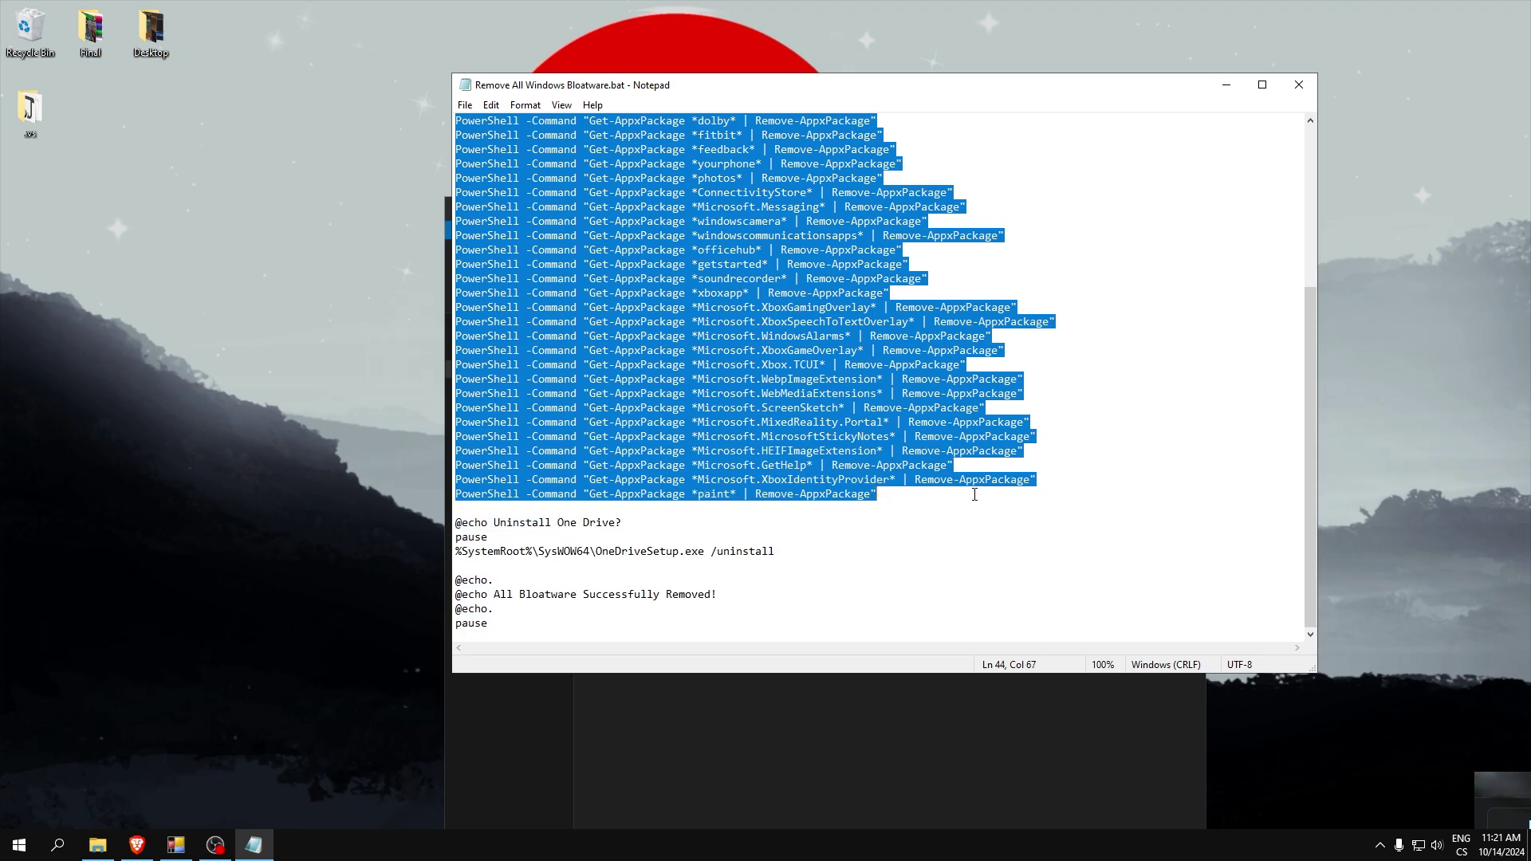
click(889, 501)
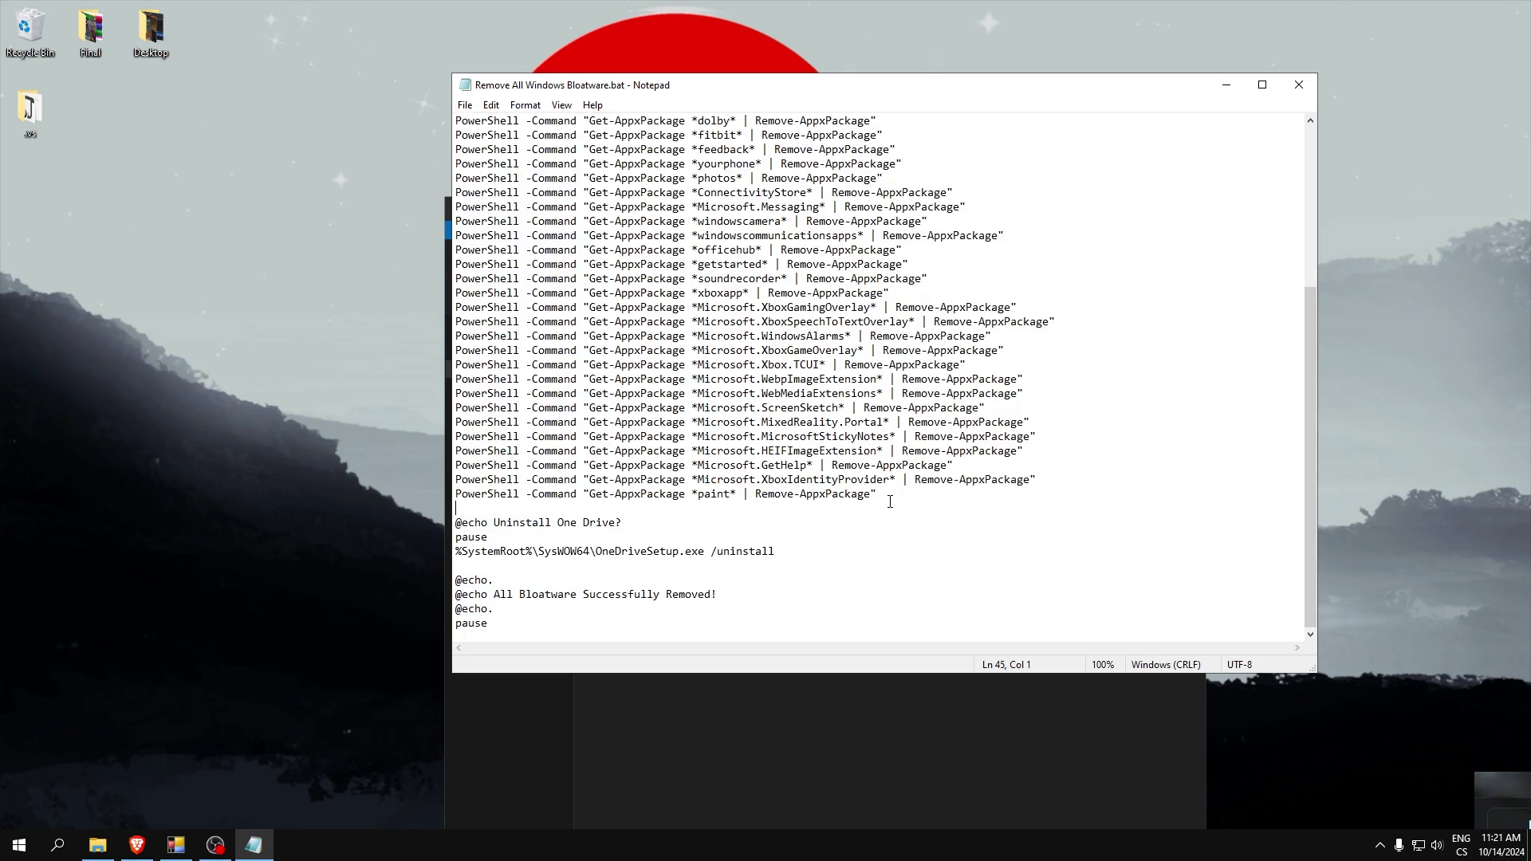
drag(801, 94, 827, 161)
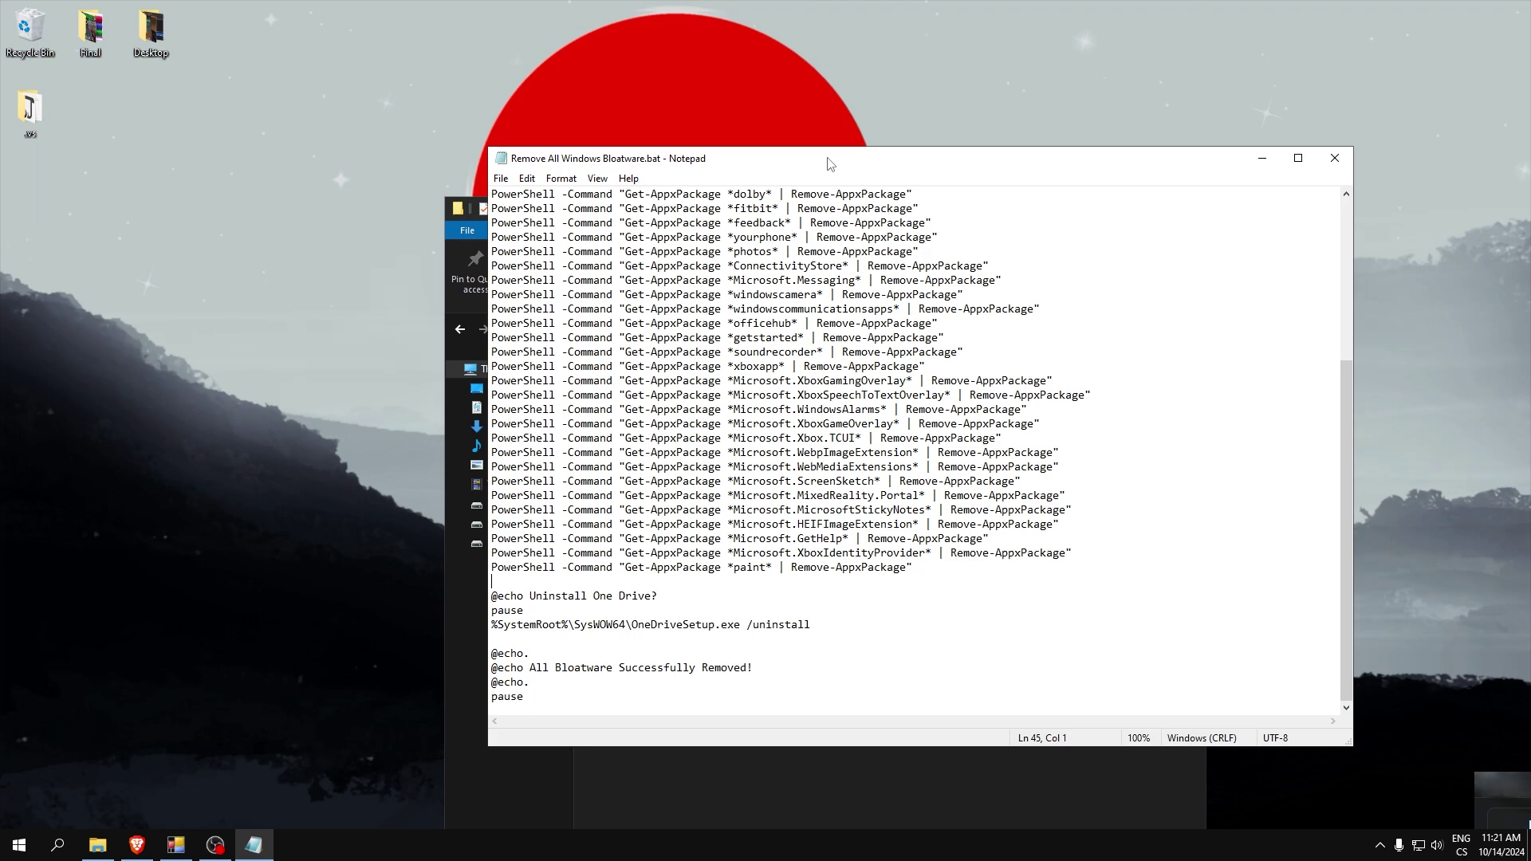
scroll(860, 394, up, 6)
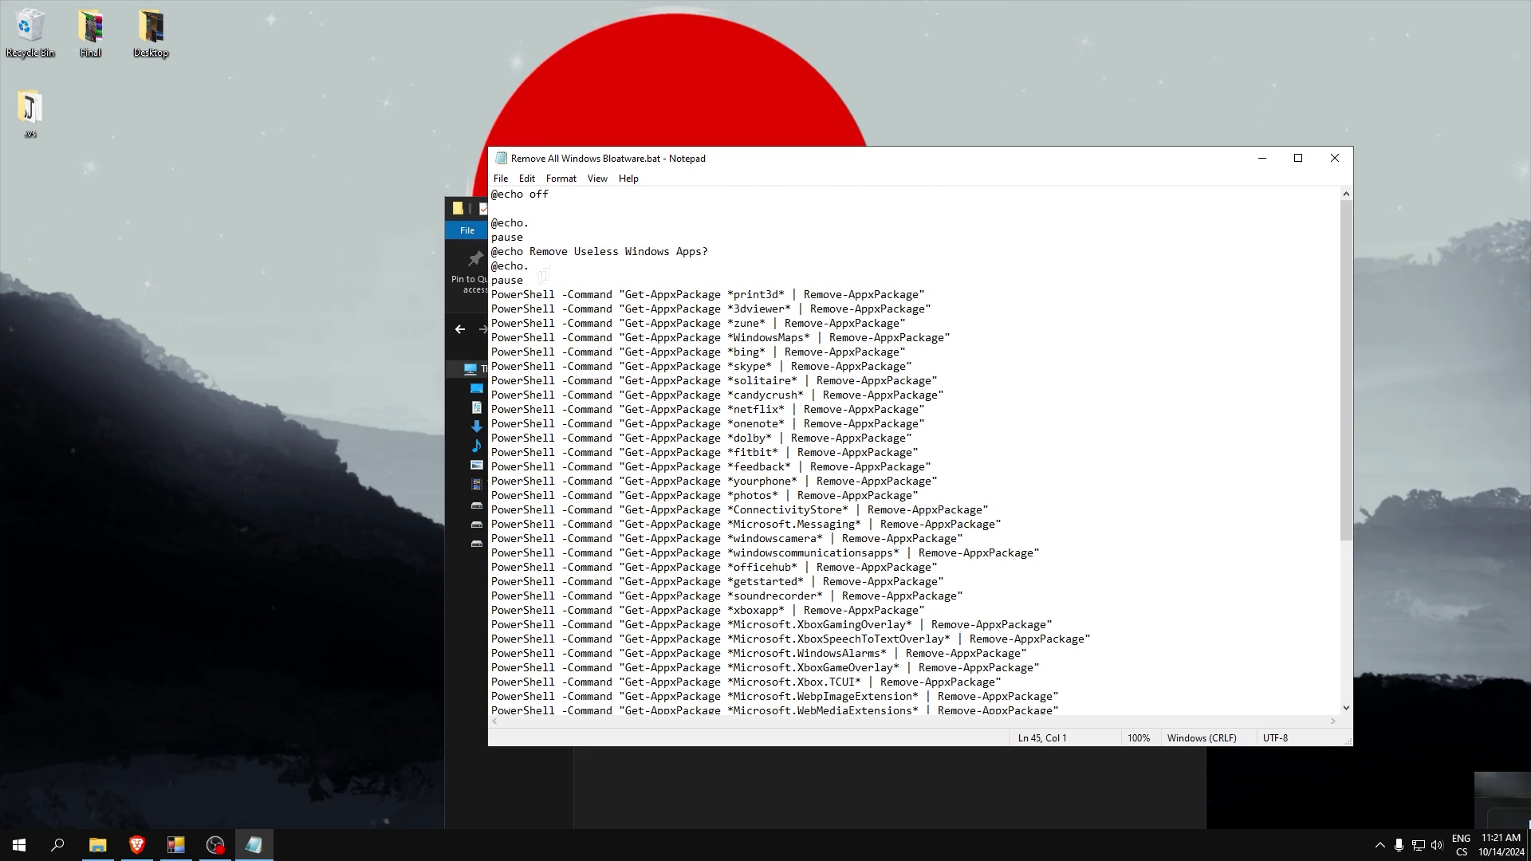
mouse_move(491, 299)
mouse_down()
mouse_move(925, 315)
mouse_move(944, 459)
mouse_move(996, 490)
mouse_move(1046, 567)
mouse_move(1049, 526)
mouse_up()
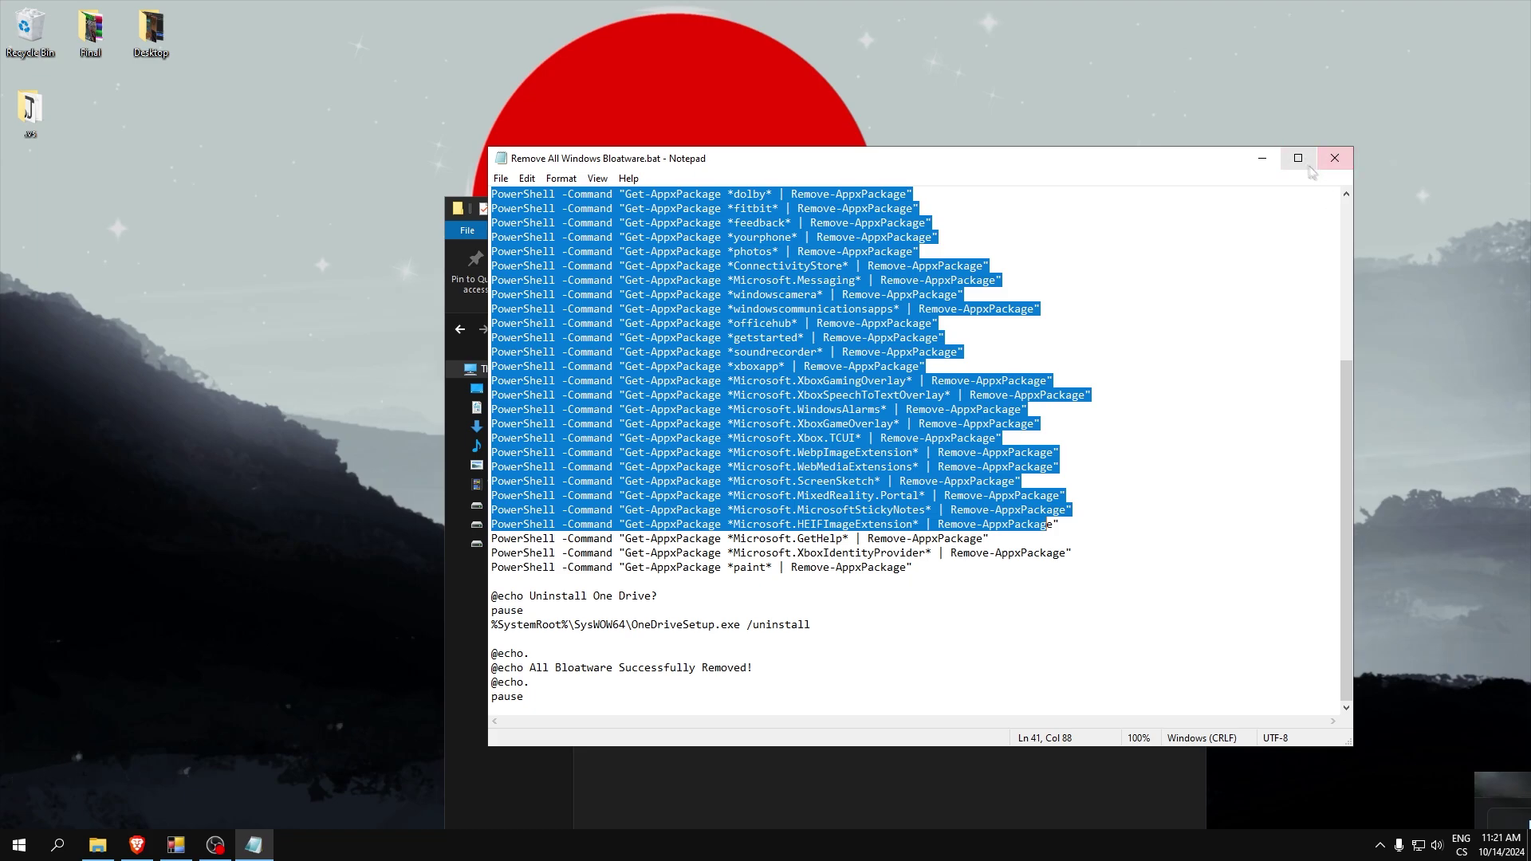
click(1333, 157)
Open the CPU folder inside FPS Boost and merge "1. DisableEnergyEstimation.reg" into the registry
click(460, 329)
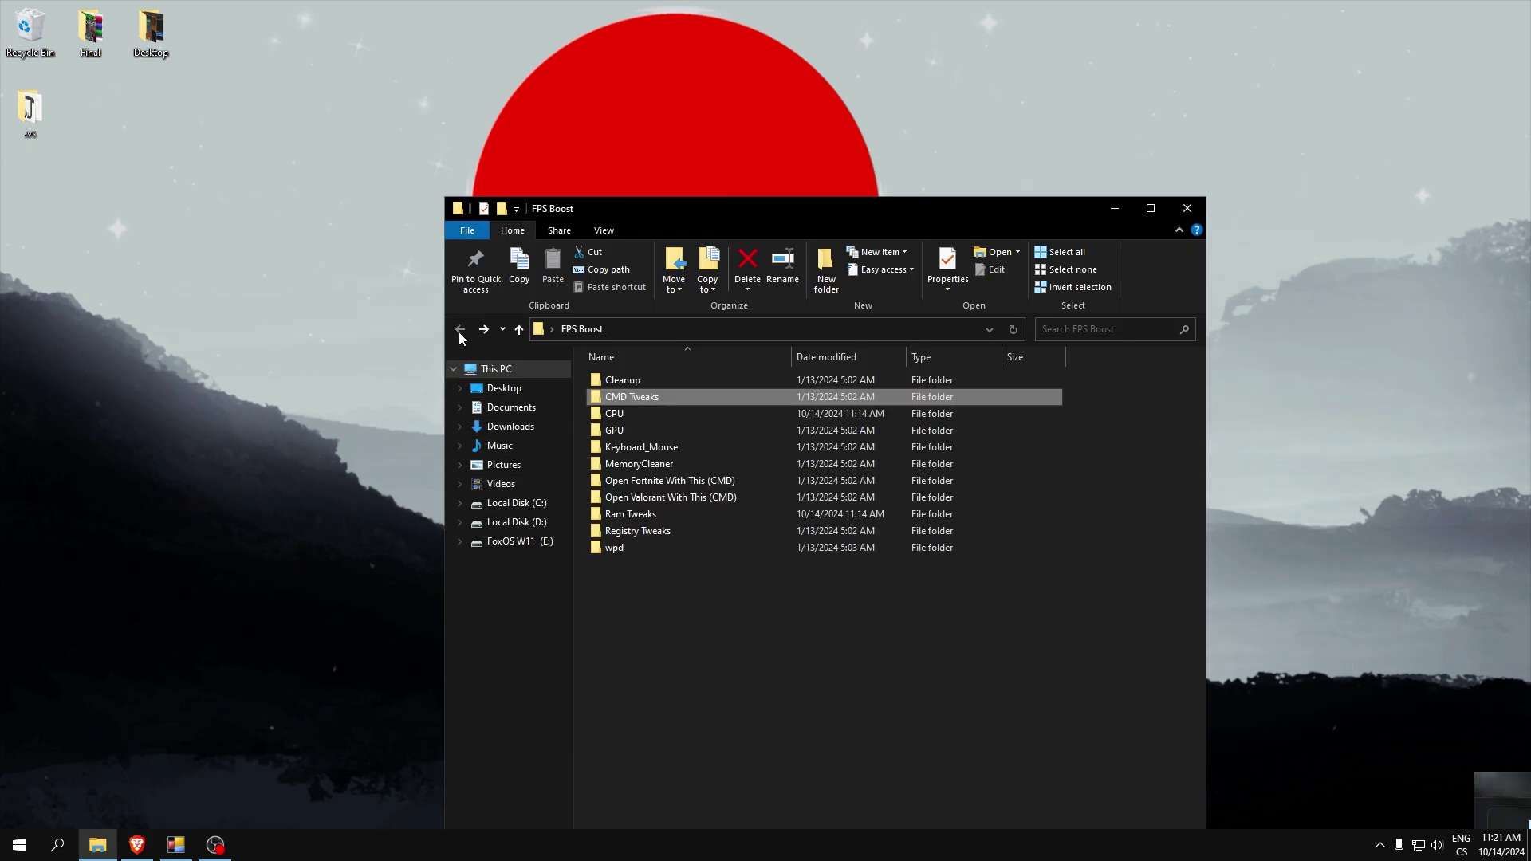
double_click(627, 413)
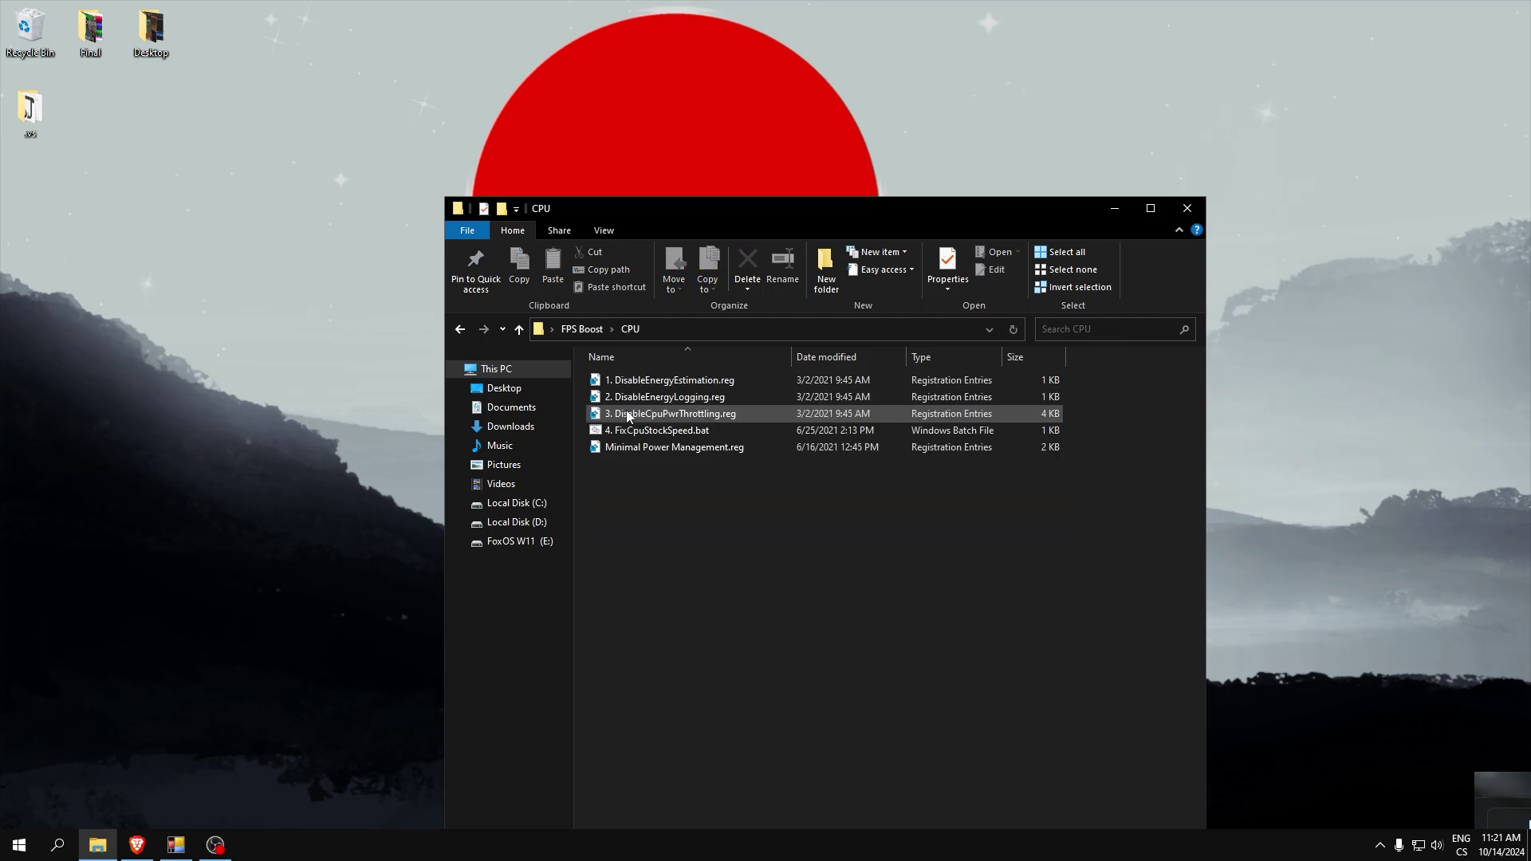
double_click(619, 382)
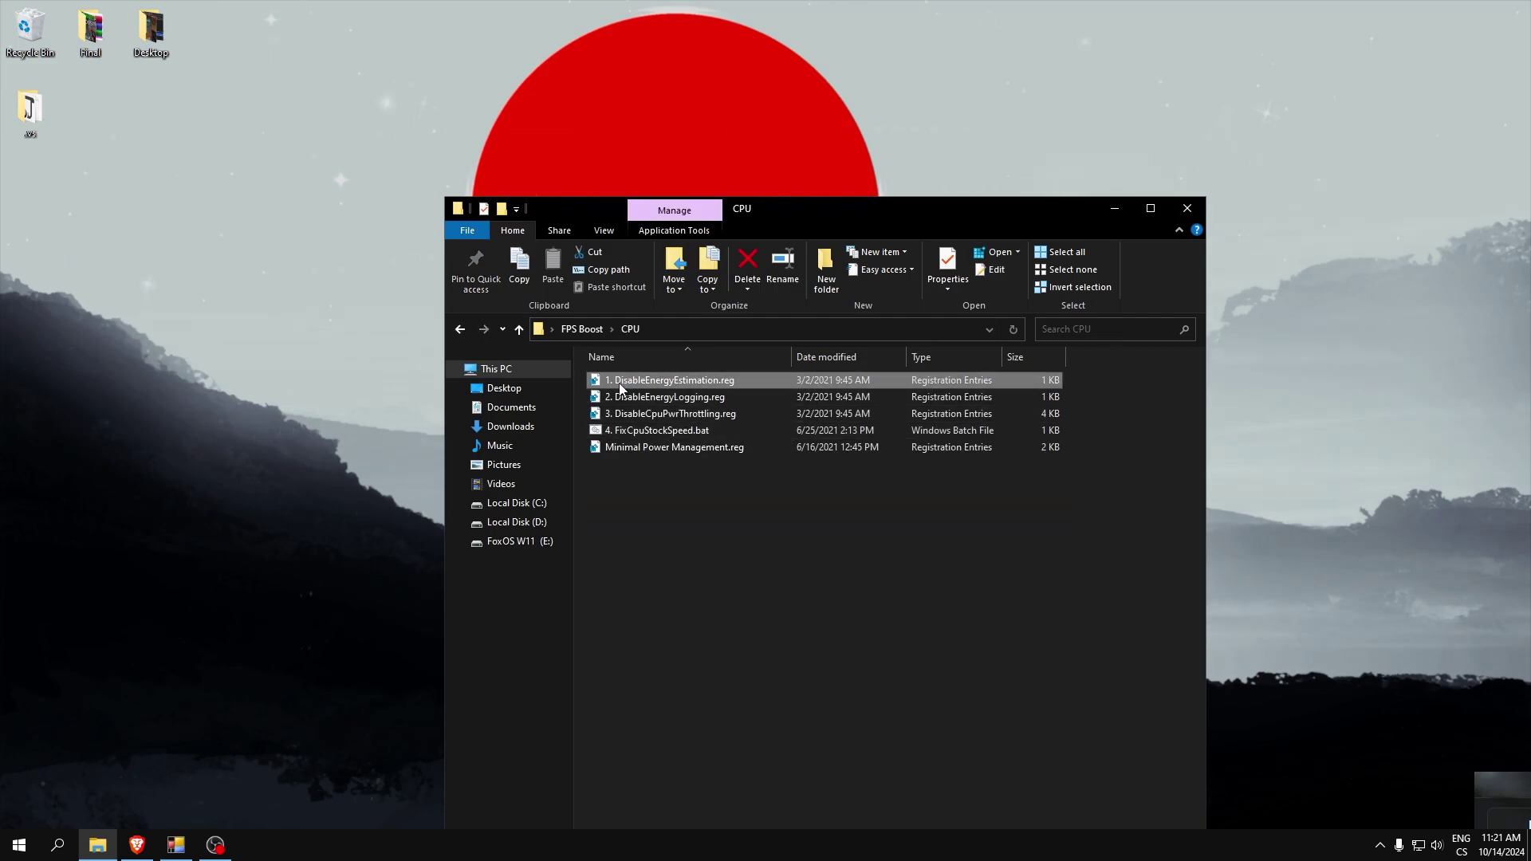
click(885, 446)
key(Return)
Merge "2. DisableEnergyLogging.reg" and "3. DisableCpuPwrThrottling.reg" into the registry
double_click(653, 396)
click(886, 446)
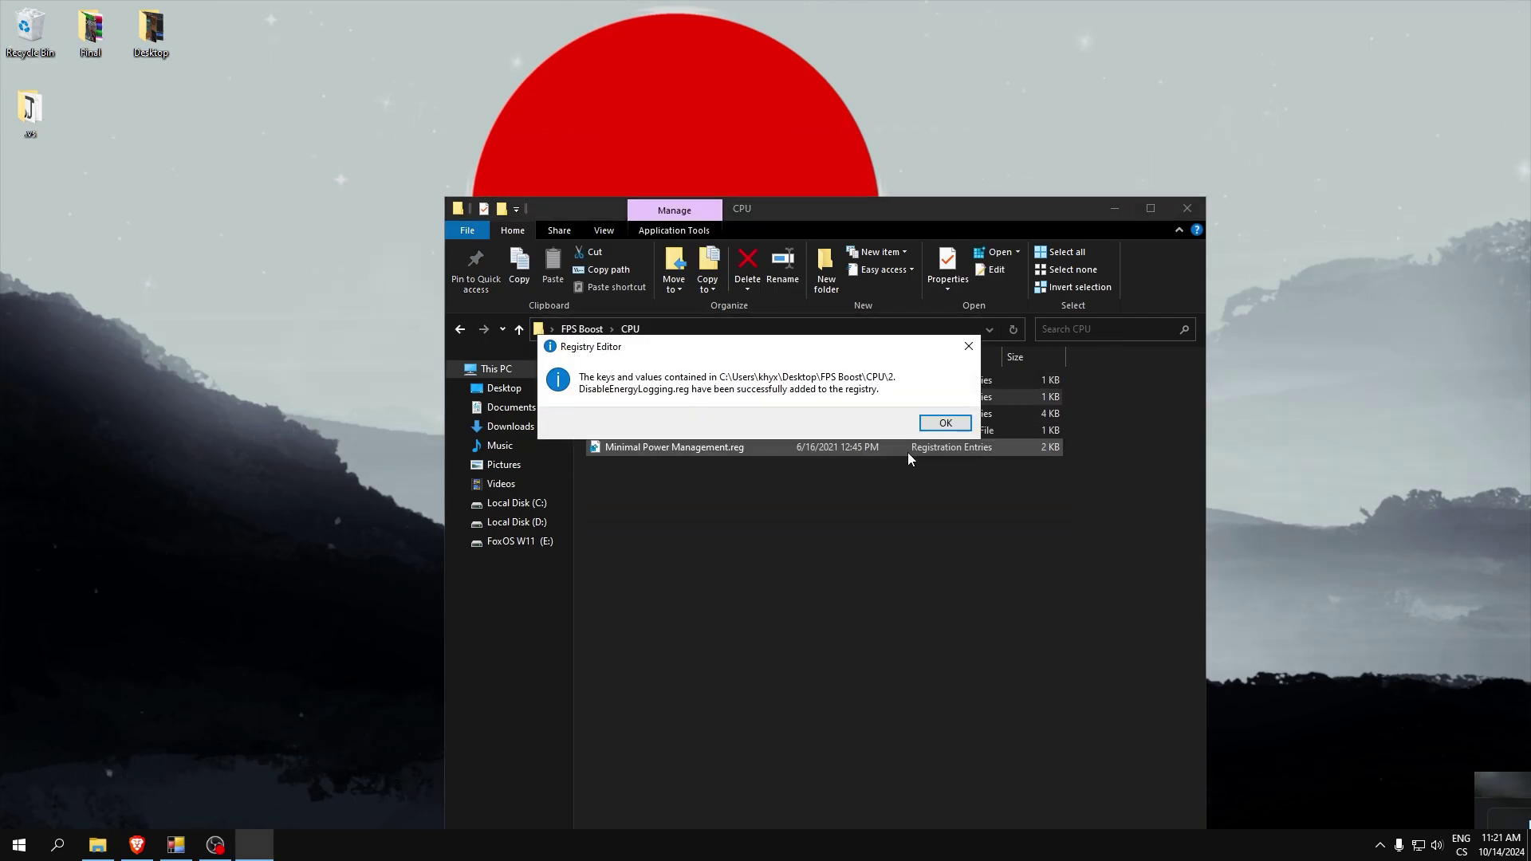
key(Return)
double_click(661, 413)
click(885, 447)
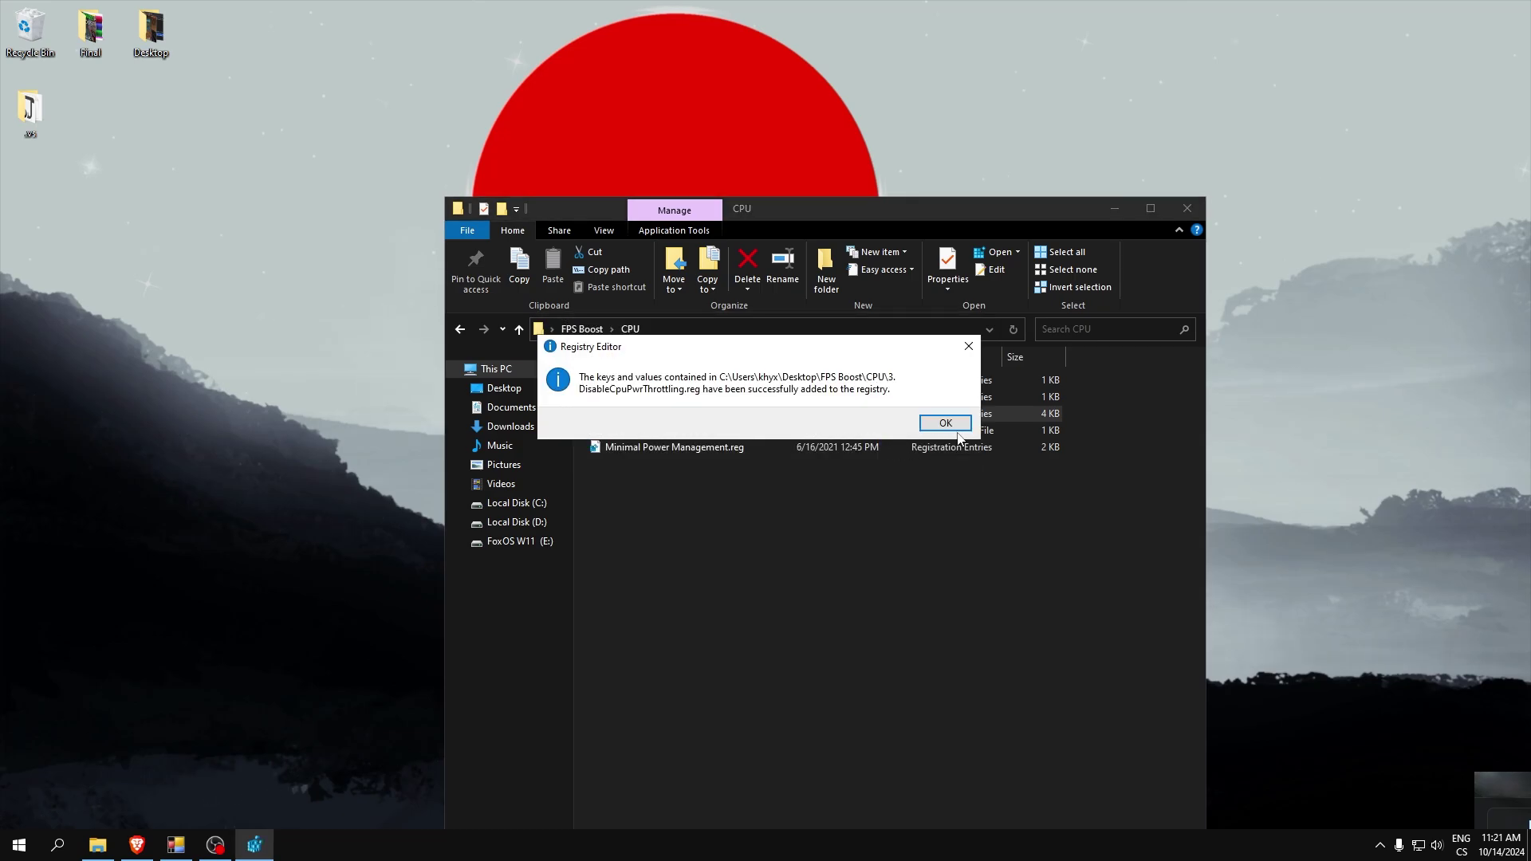
key(Return)
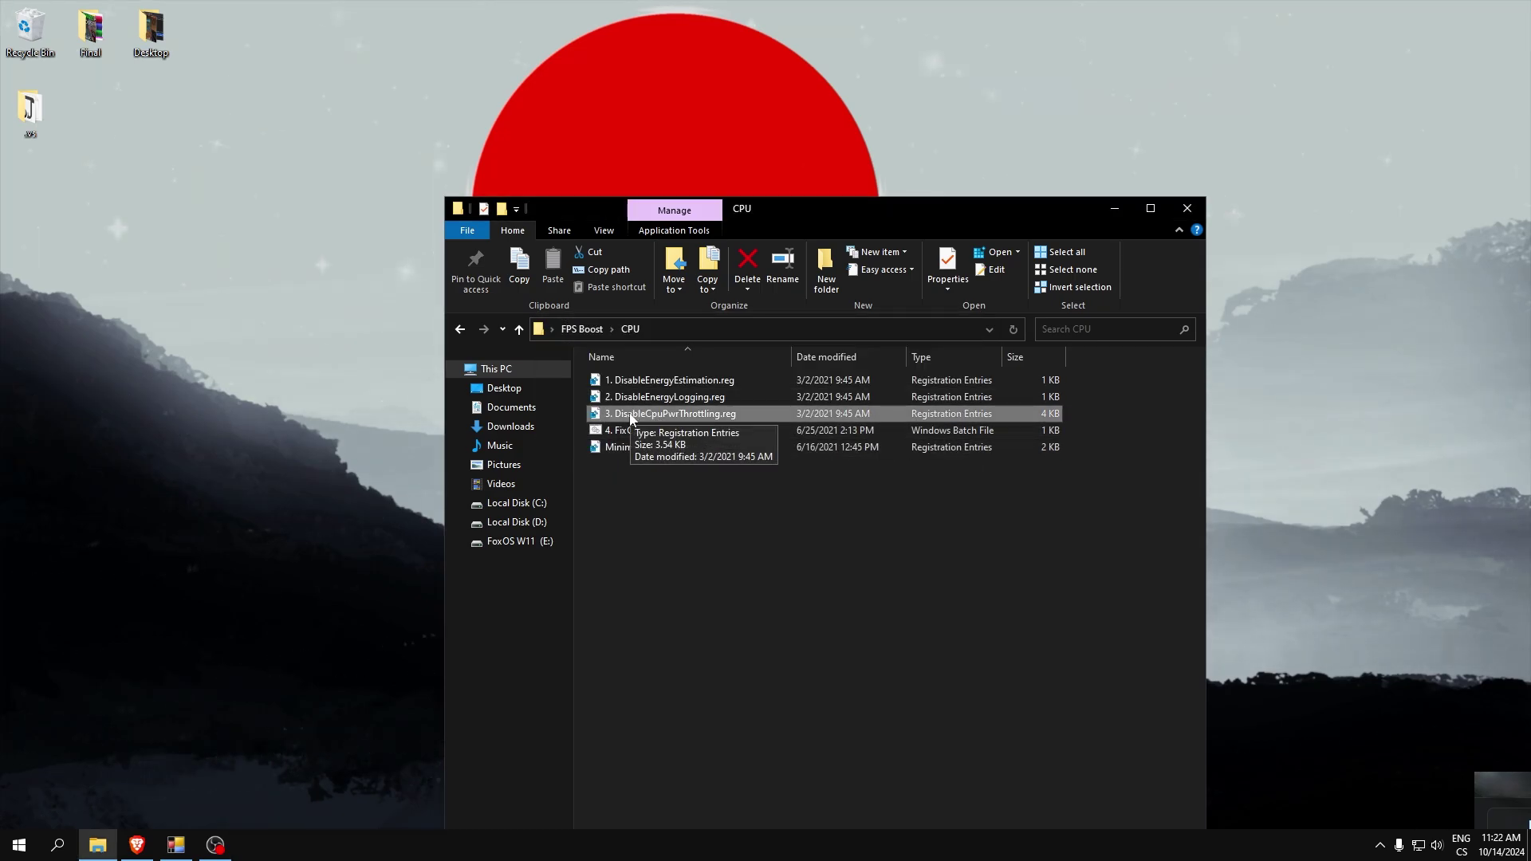
drag(579, 373, 629, 399)
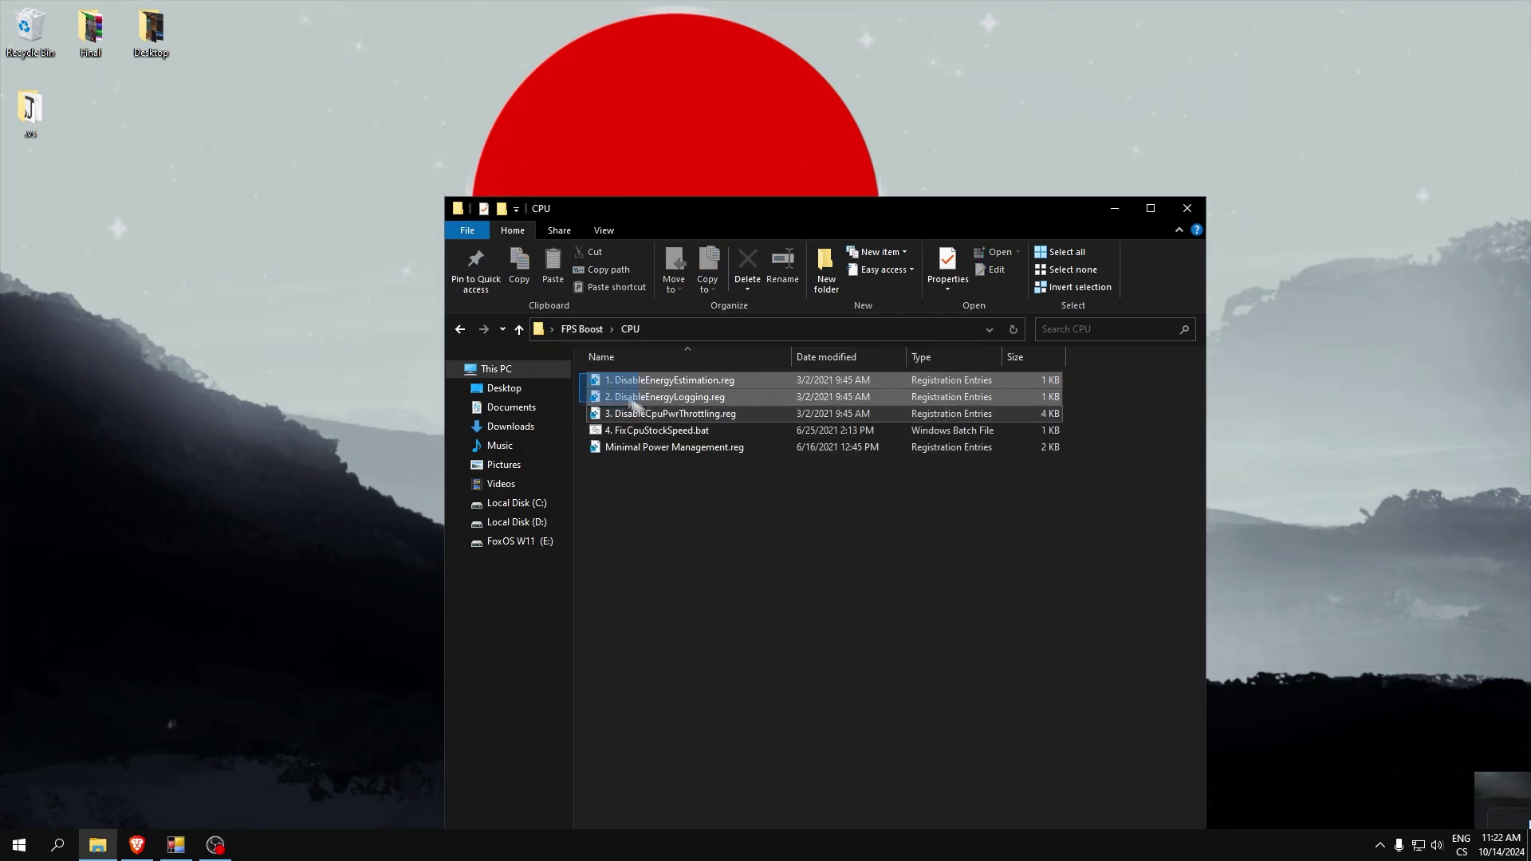
click(690, 418)
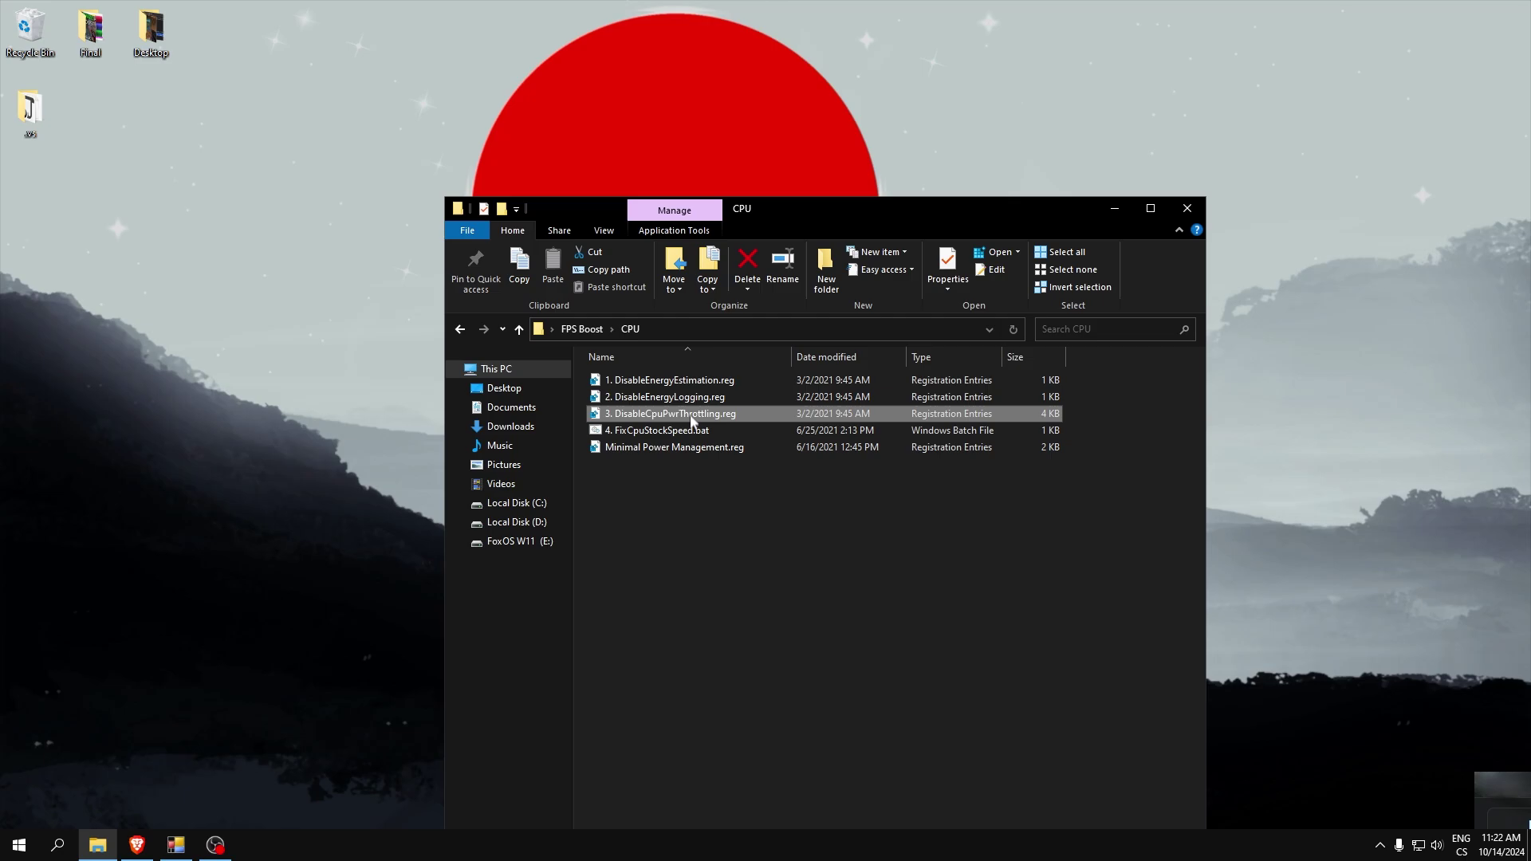
right_click(650, 430)
key(Escape)
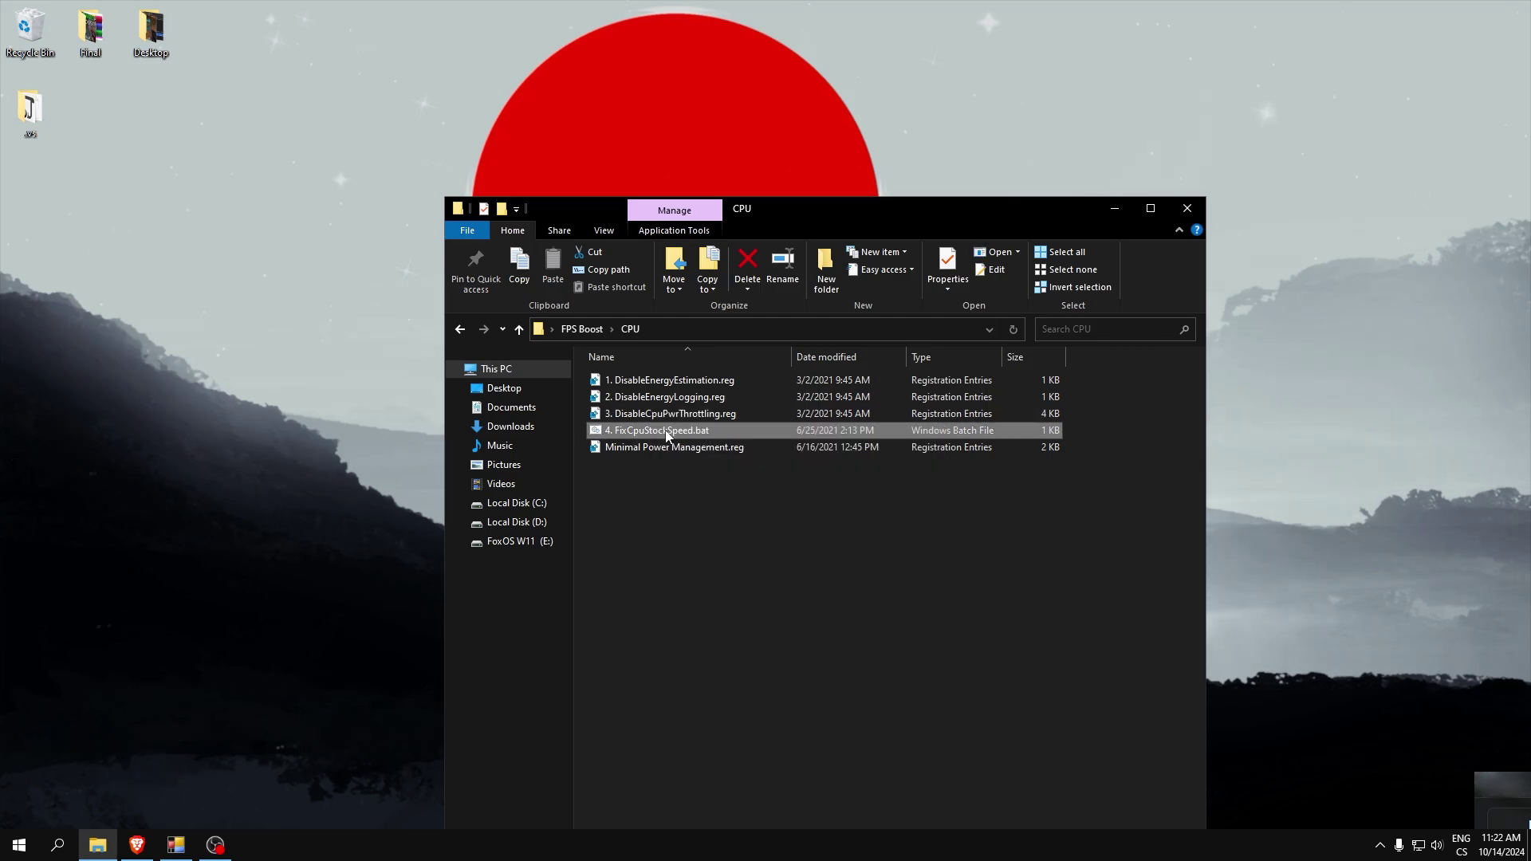
Run "4. FixCpuStockSpeed.bat" in the CPU folder as administrator
click(667, 431)
right_click(733, 433)
key(Escape)
key(Escape)
right_click(666, 432)
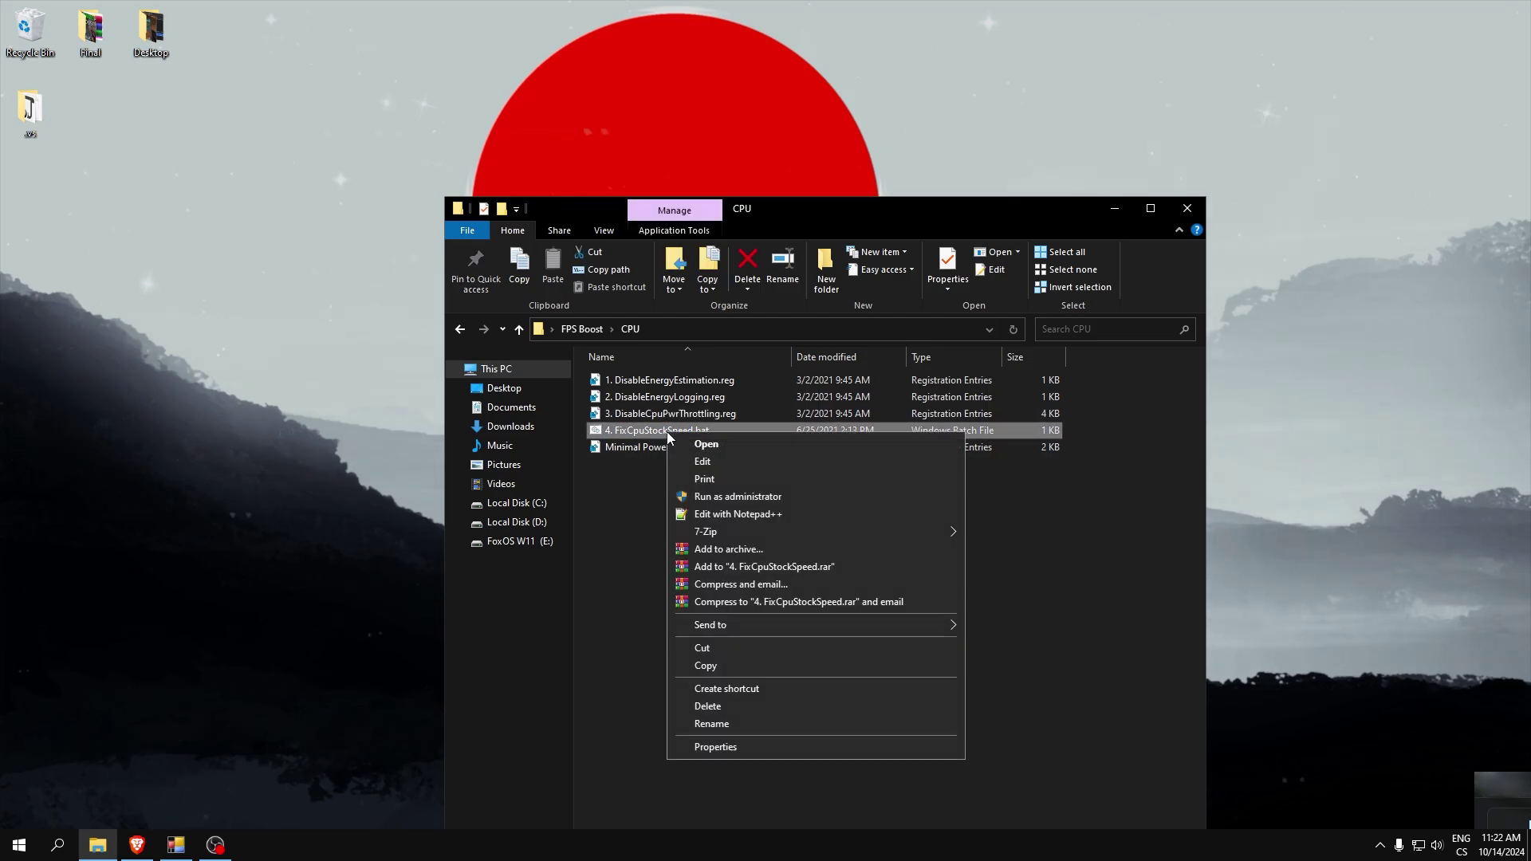
click(705, 505)
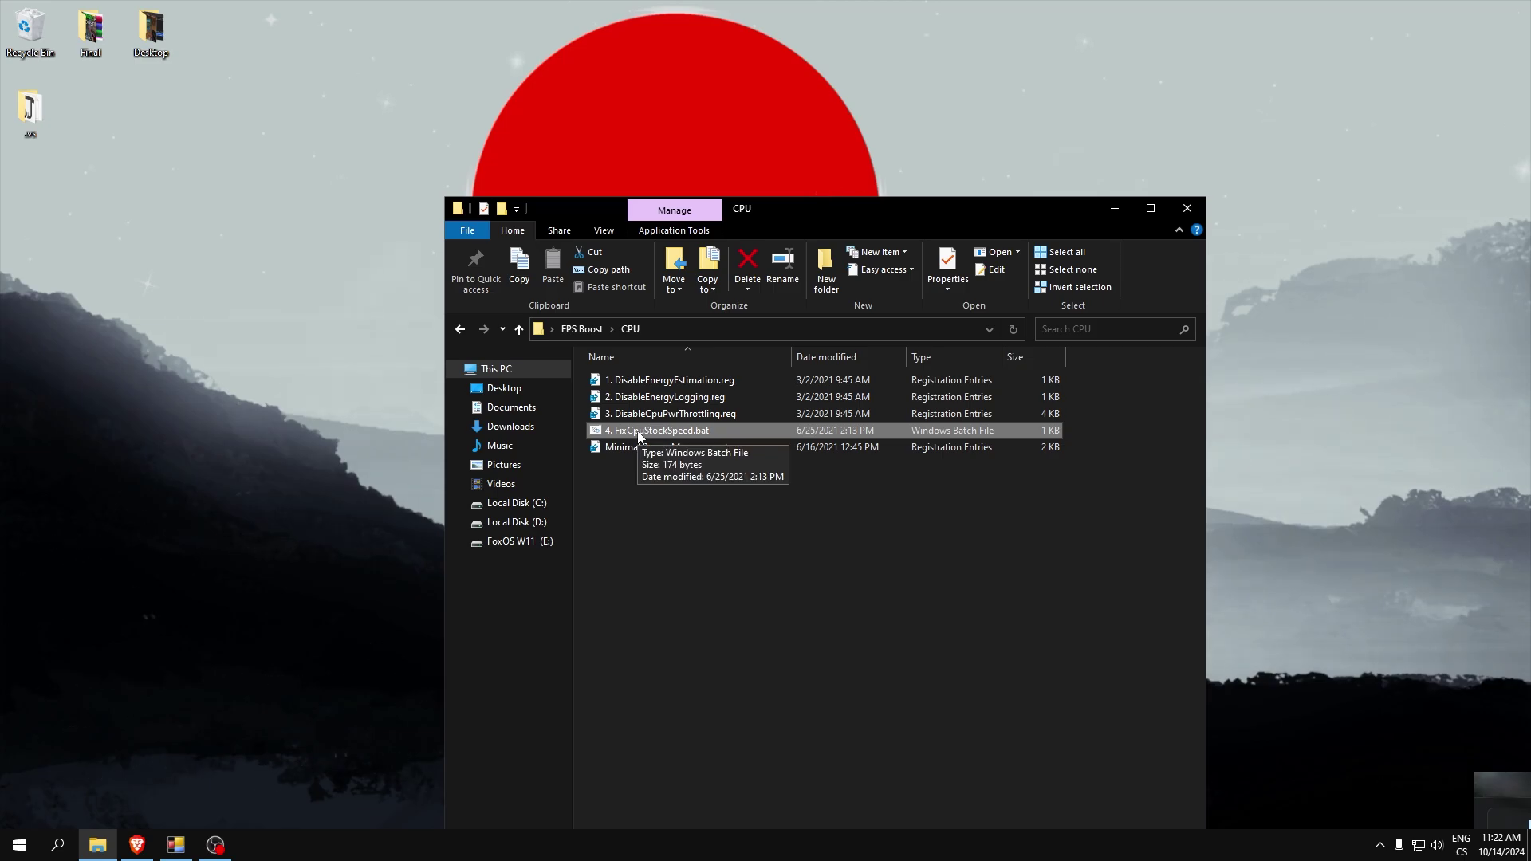
Merge "Minimal Power Management.reg" from the CPU folder into the registry
double_click(647, 449)
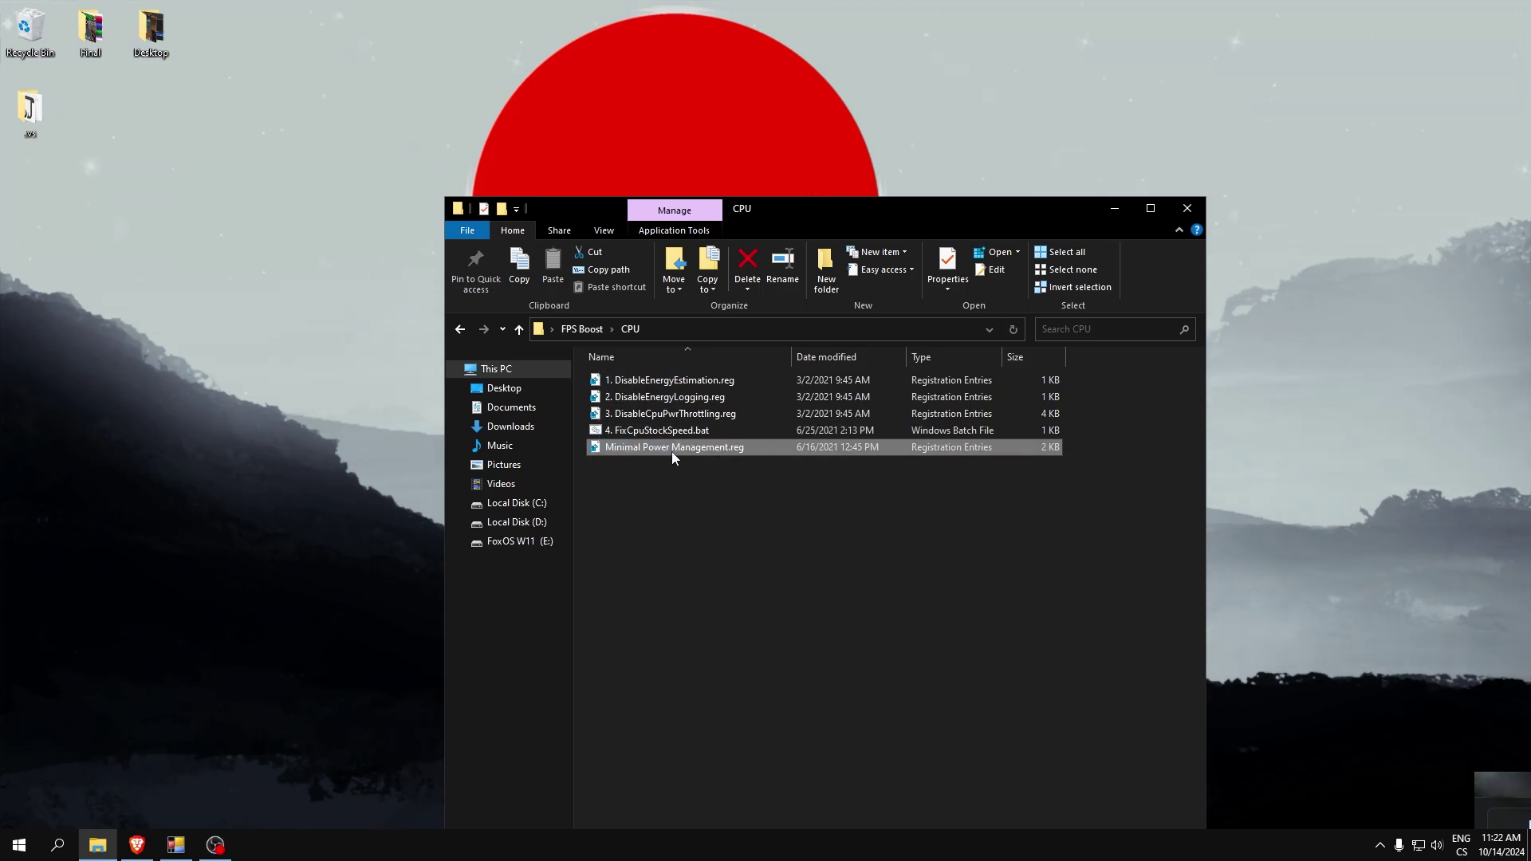
click(900, 445)
click(945, 423)
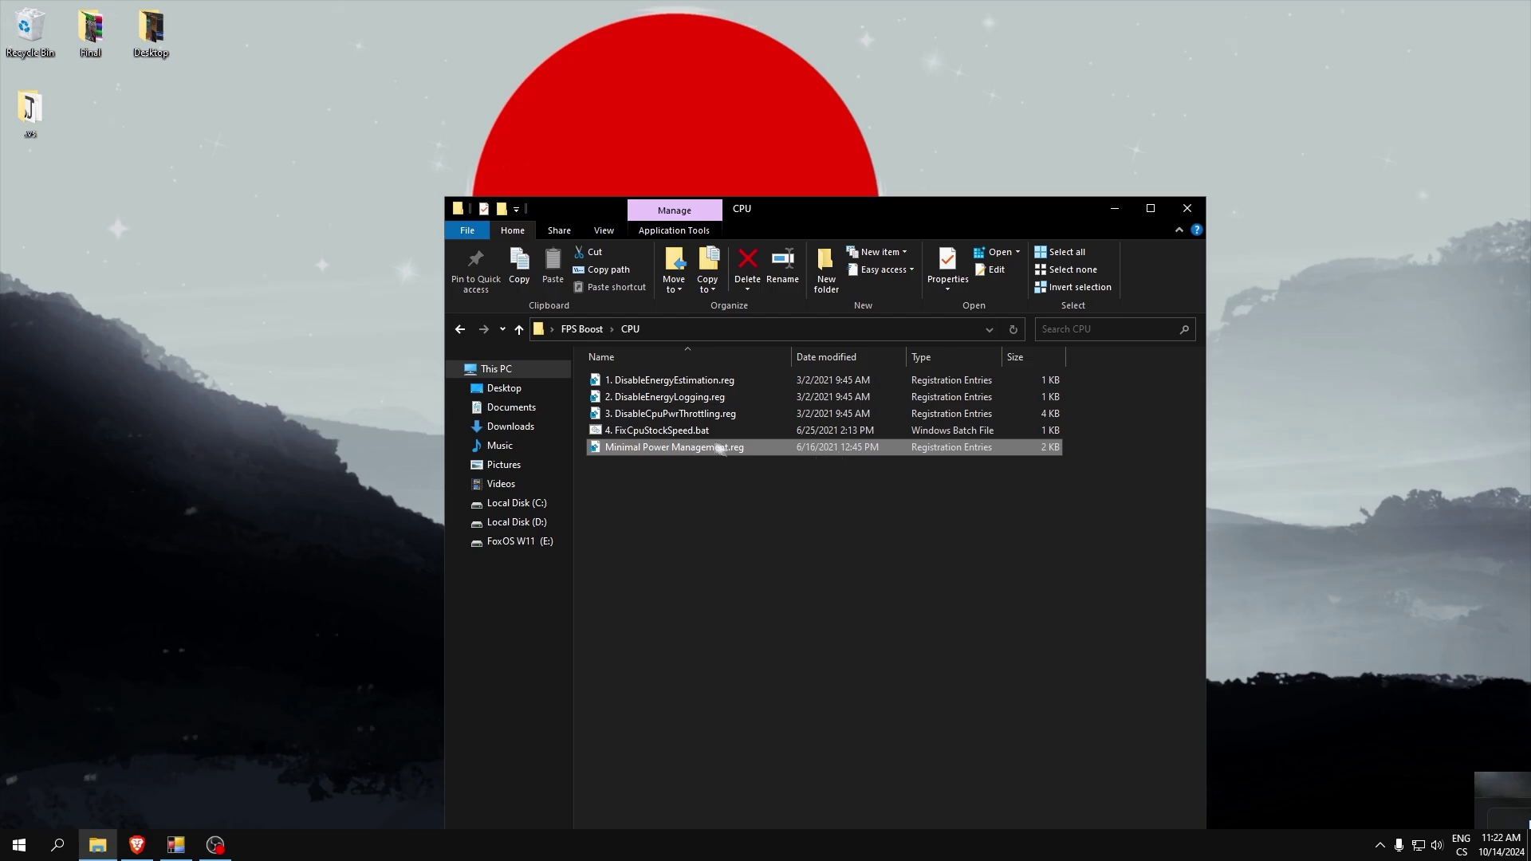
drag(762, 212, 801, 214)
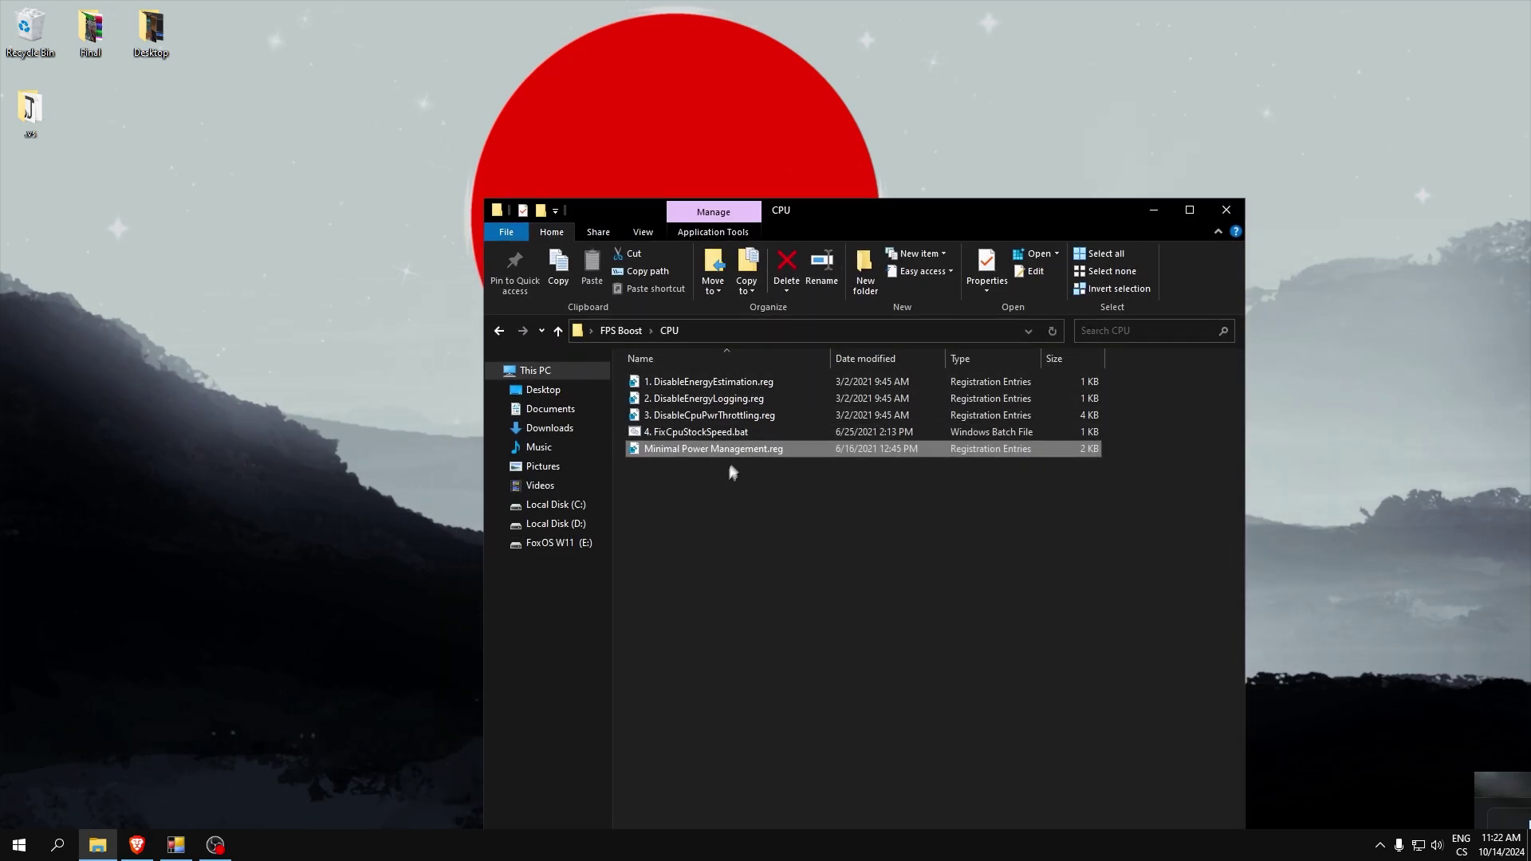
Open the GPU folder inside FPS Boost and move its window aside on the desktop
click(500, 331)
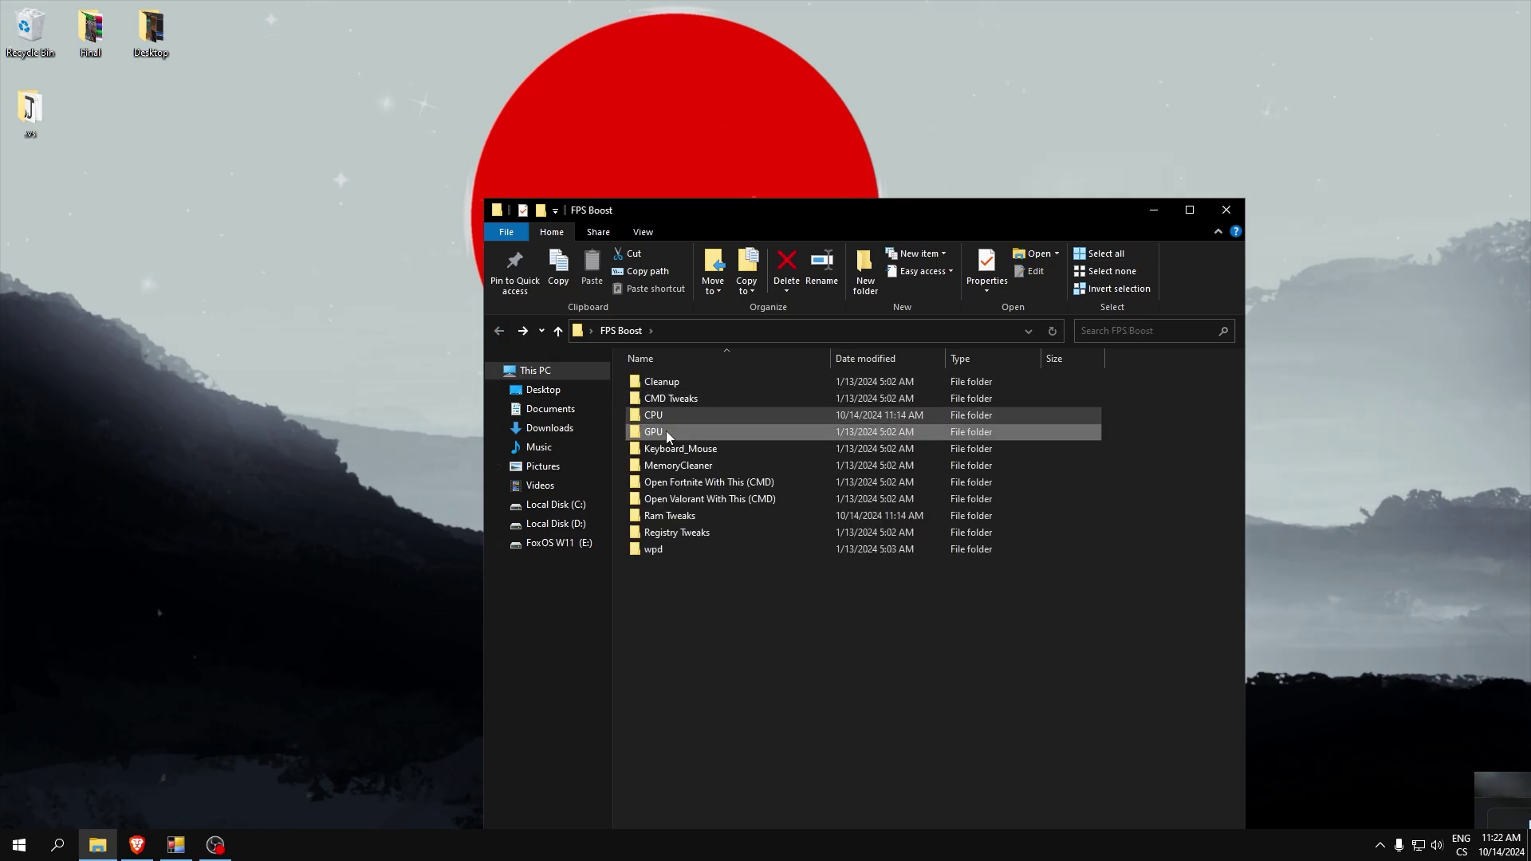
double_click(667, 430)
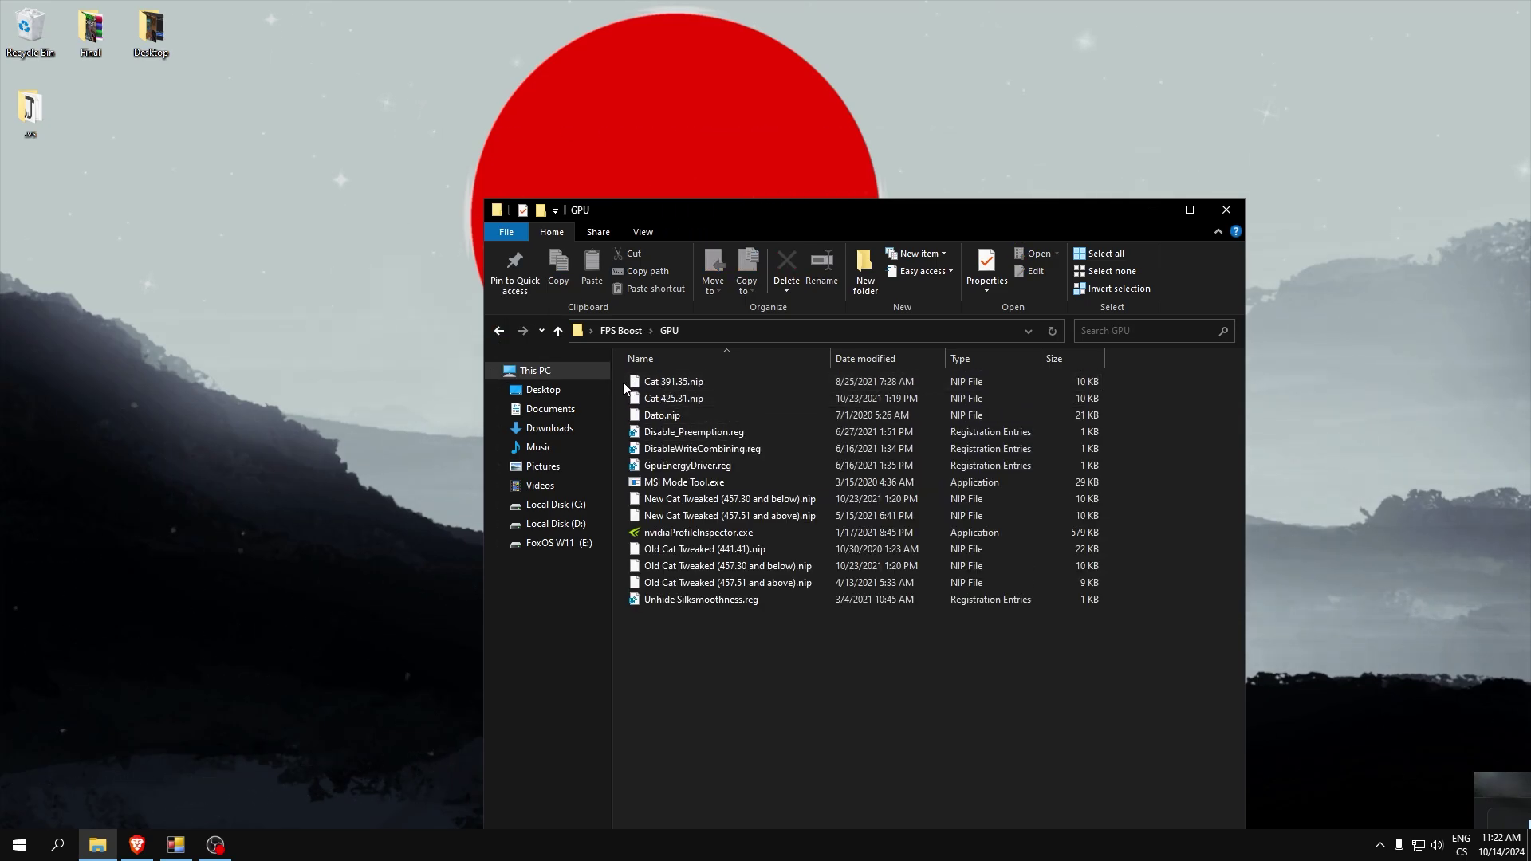
mouse_move(629, 388)
mouse_down()
mouse_move(630, 582)
mouse_move(631, 360)
mouse_move(611, 341)
mouse_move(652, 401)
mouse_move(690, 413)
mouse_move(697, 386)
mouse_move(711, 405)
mouse_move(597, 382)
mouse_move(673, 410)
mouse_move(618, 383)
mouse_up()
drag(720, 220, 1017, 199)
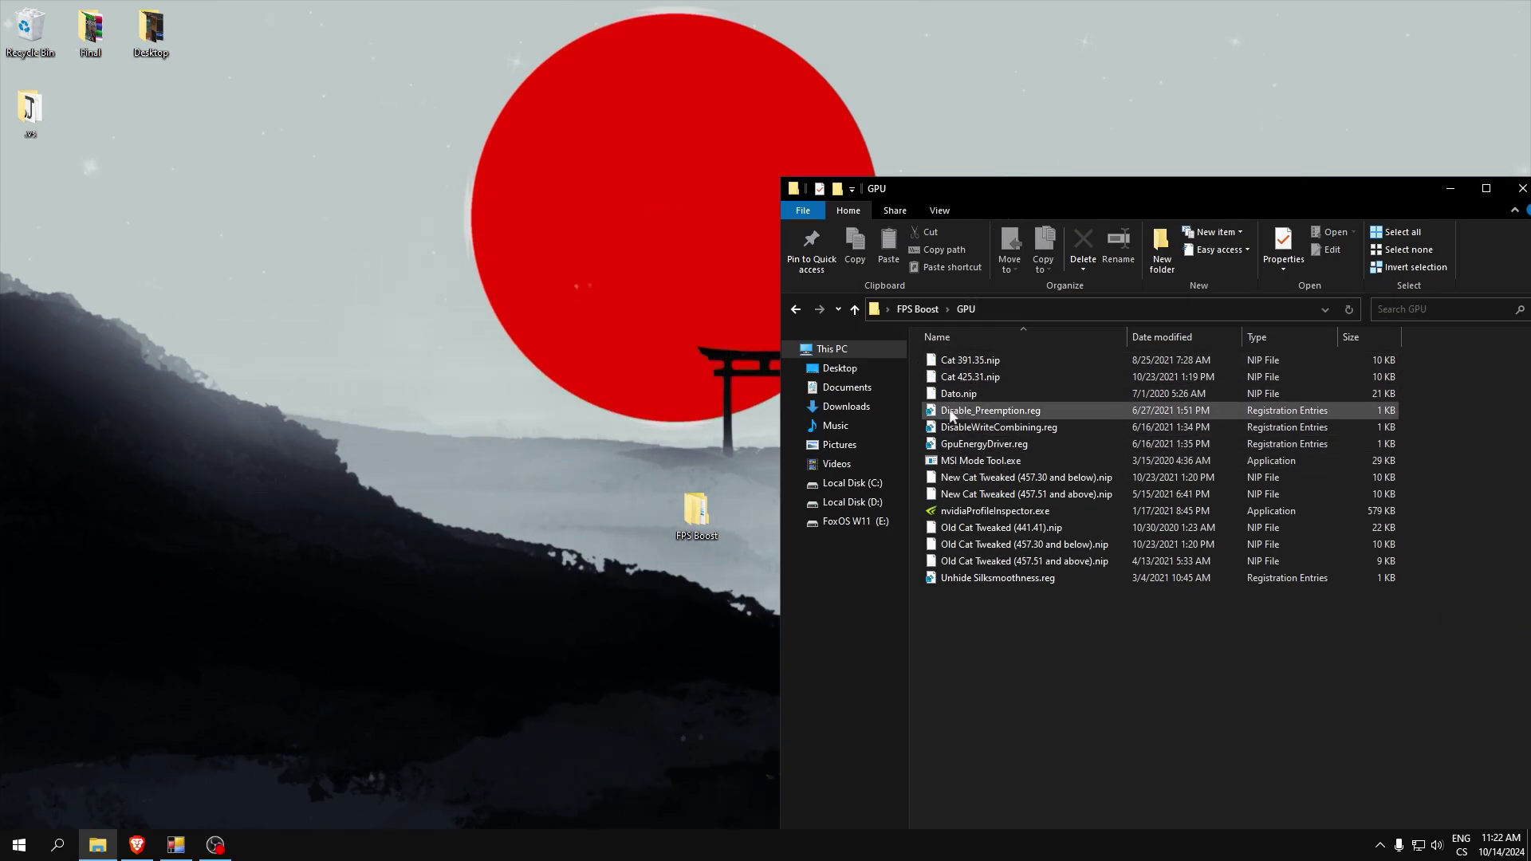
Merge "DisableWriteCombining.reg" and "GpuEnergyDriver.reg" from the GPU folder into the registry
double_click(980, 428)
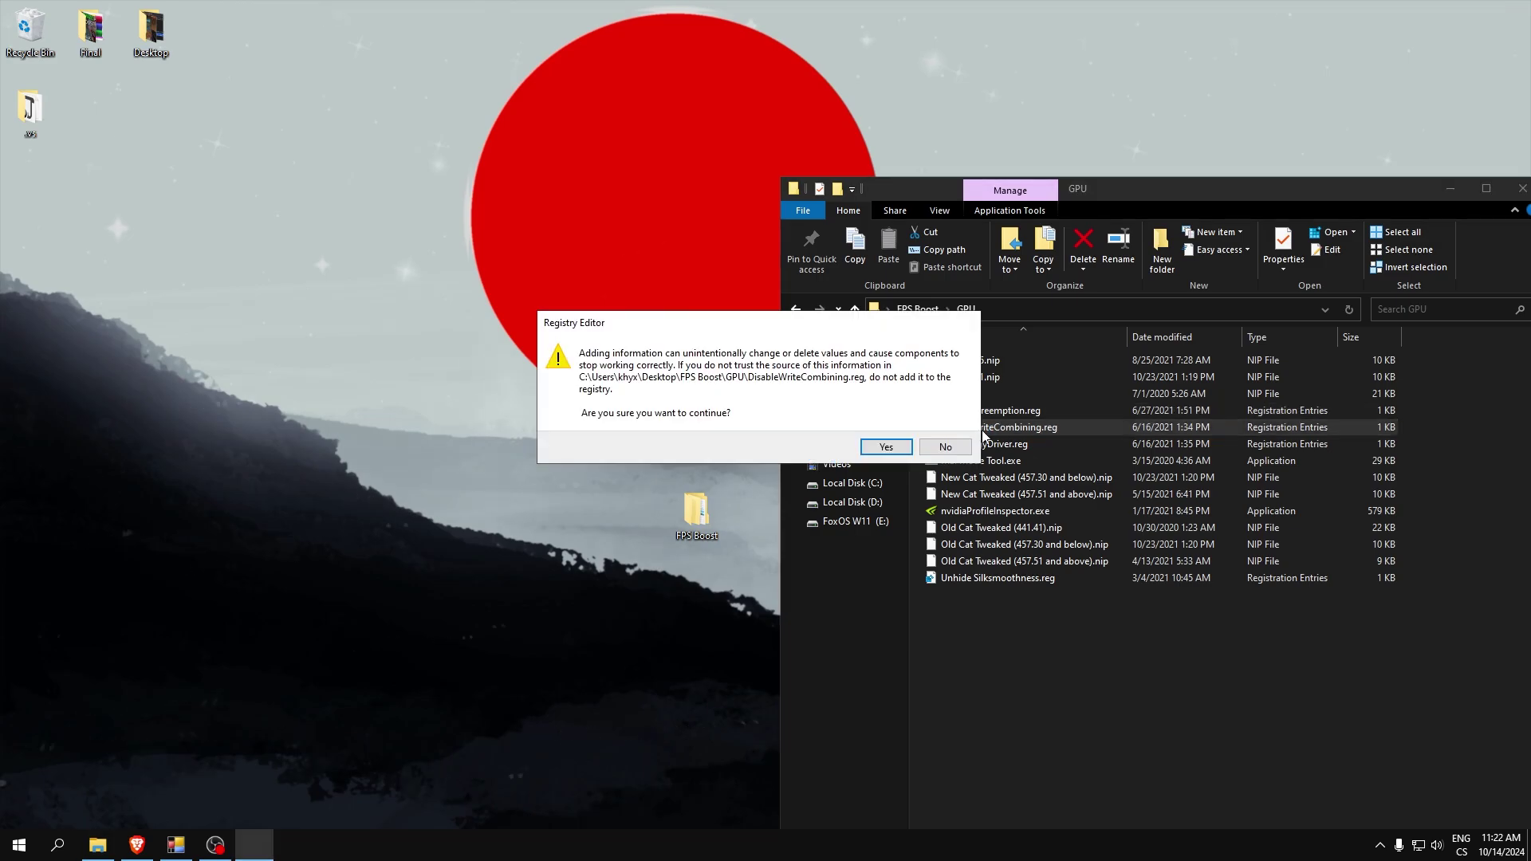
click(886, 446)
click(945, 423)
double_click(983, 444)
click(885, 447)
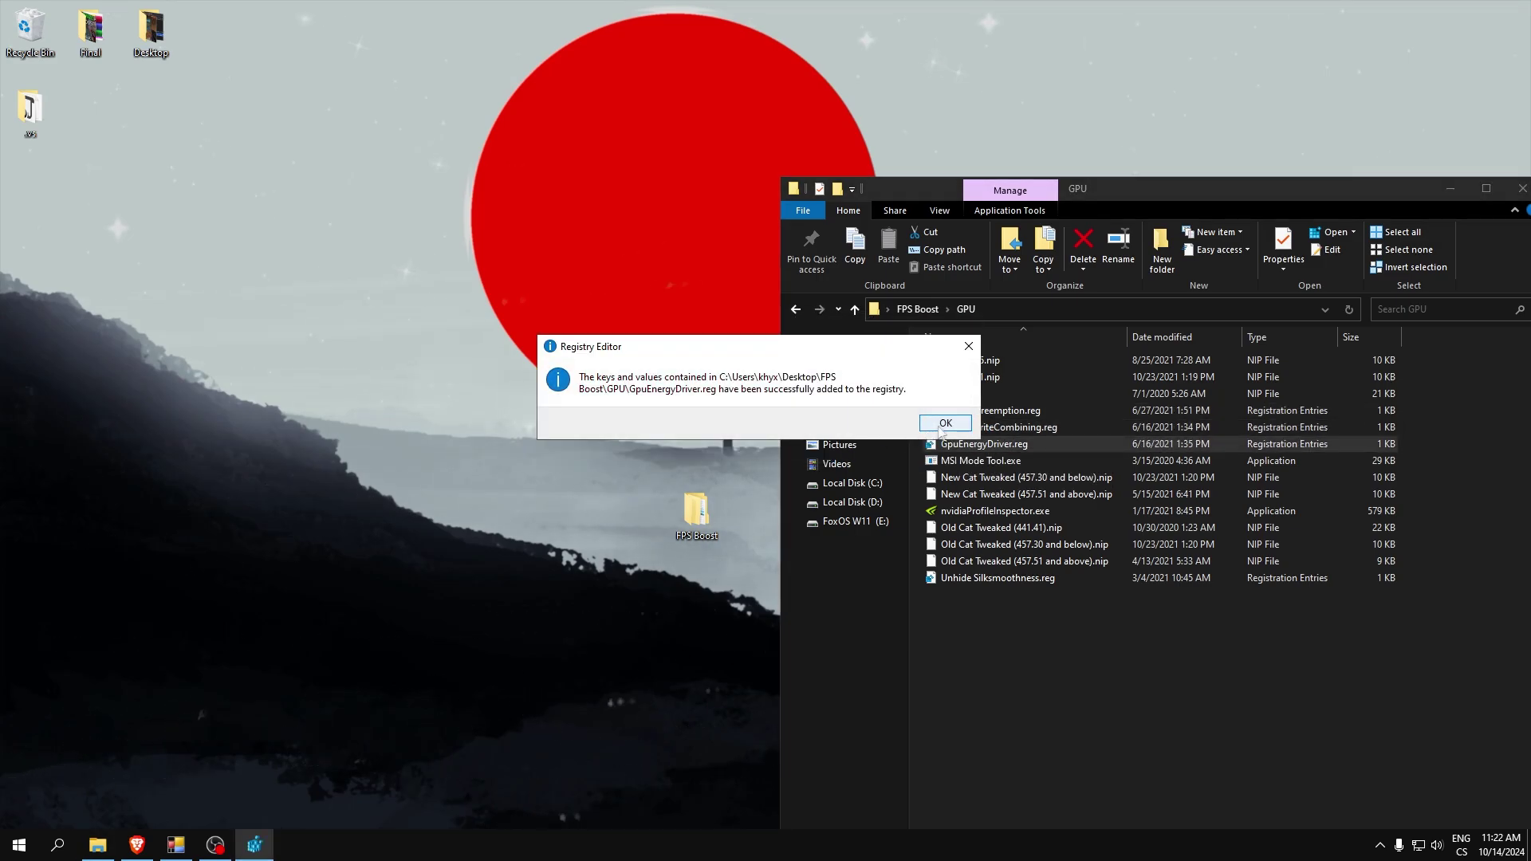
click(942, 426)
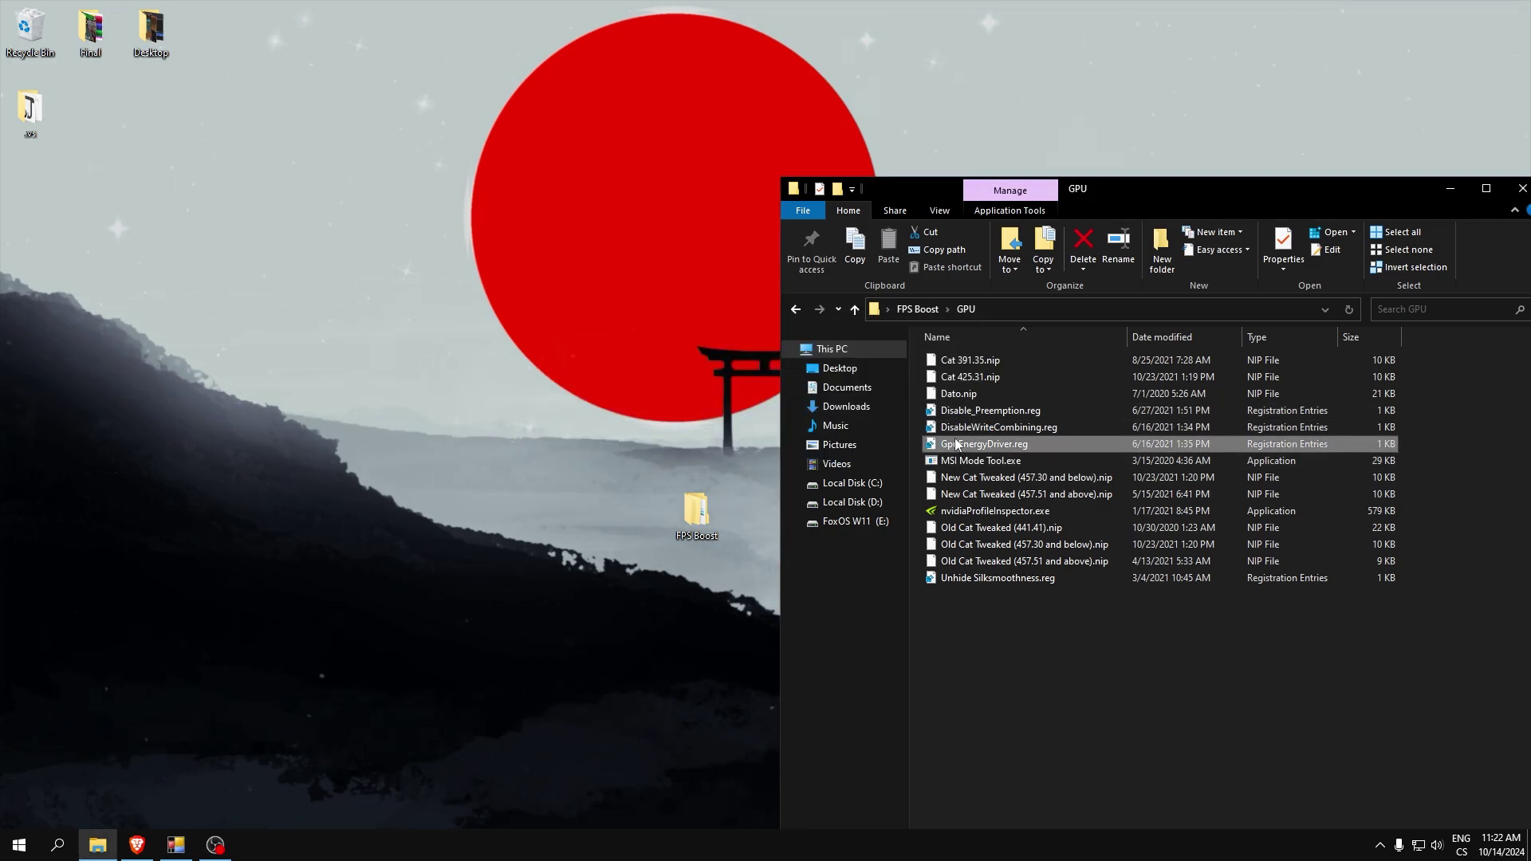
Merge "Unhide Silksmoothness.reg" from the GPU folder into the registry
double_click(968, 580)
click(887, 445)
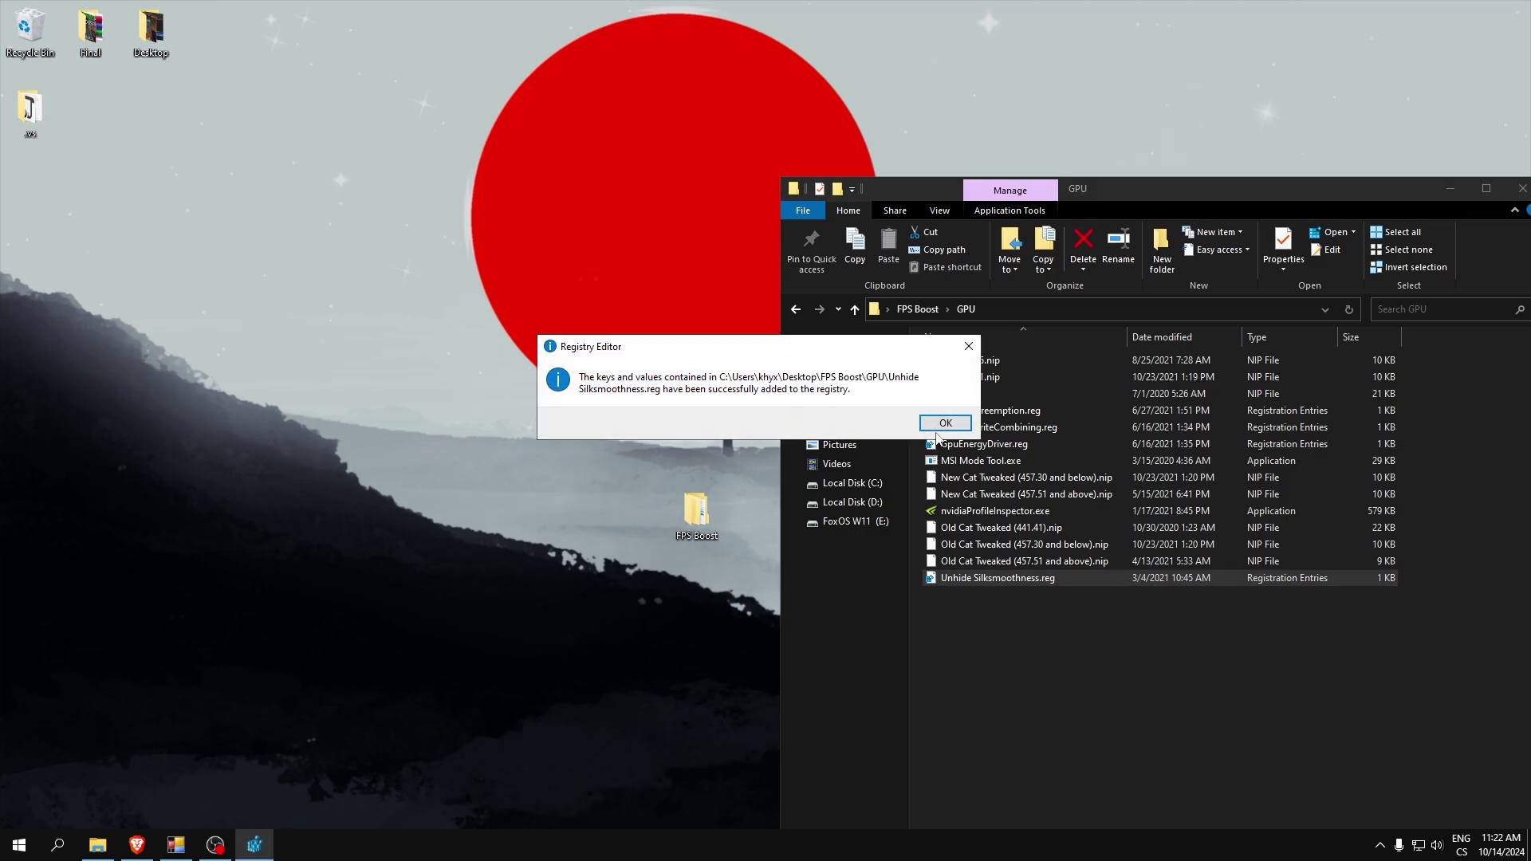
click(938, 428)
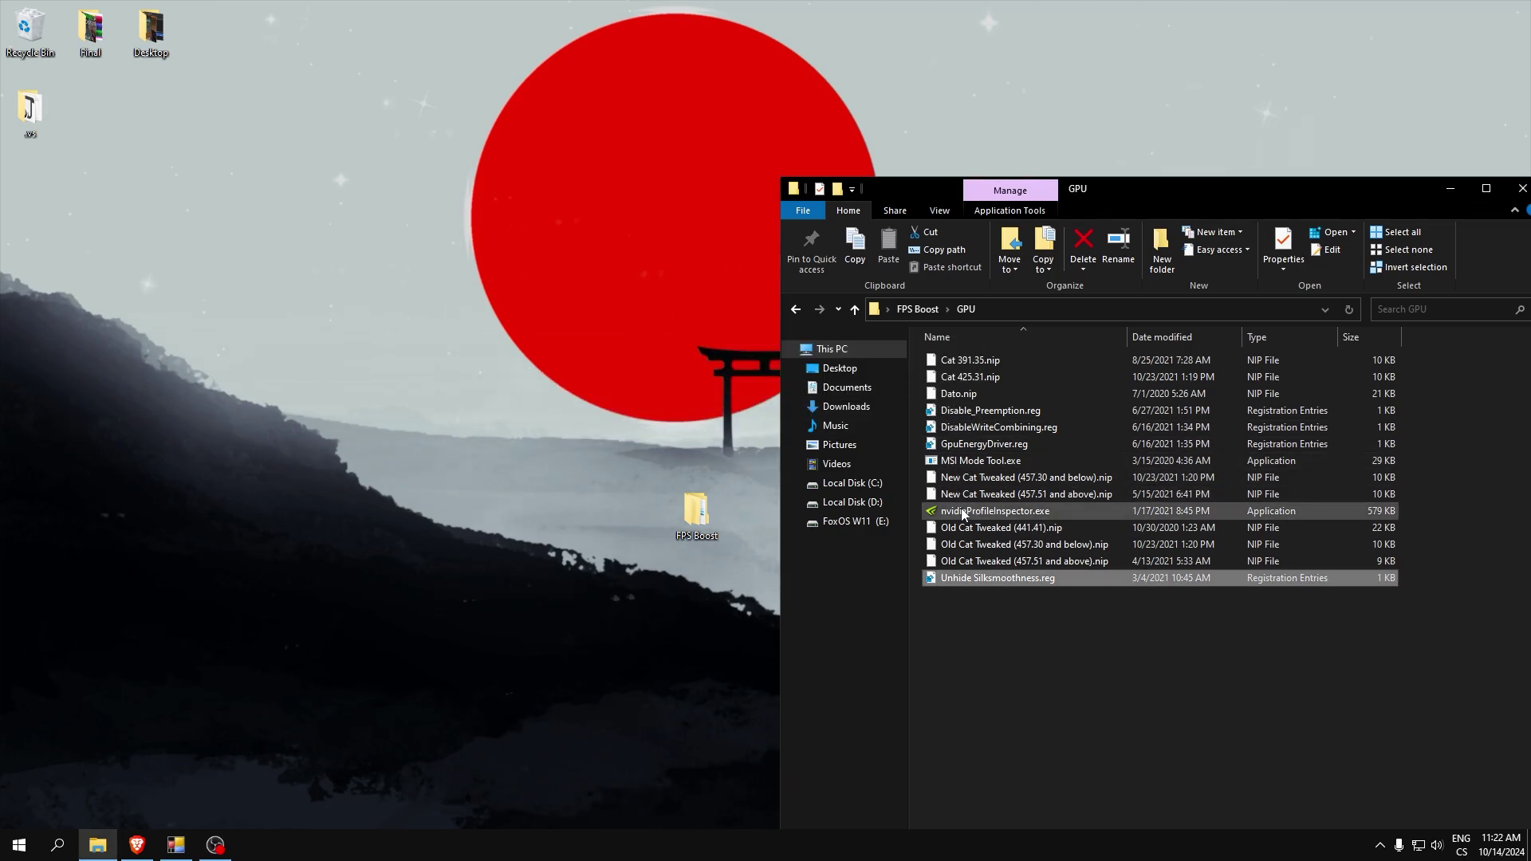
Launch "MSI Mode Tool.exe" and examine the entries for the High Definition Audio Controller and the NVIDIA GeForce GTX 1650
right_click(954, 457)
click(901, 440)
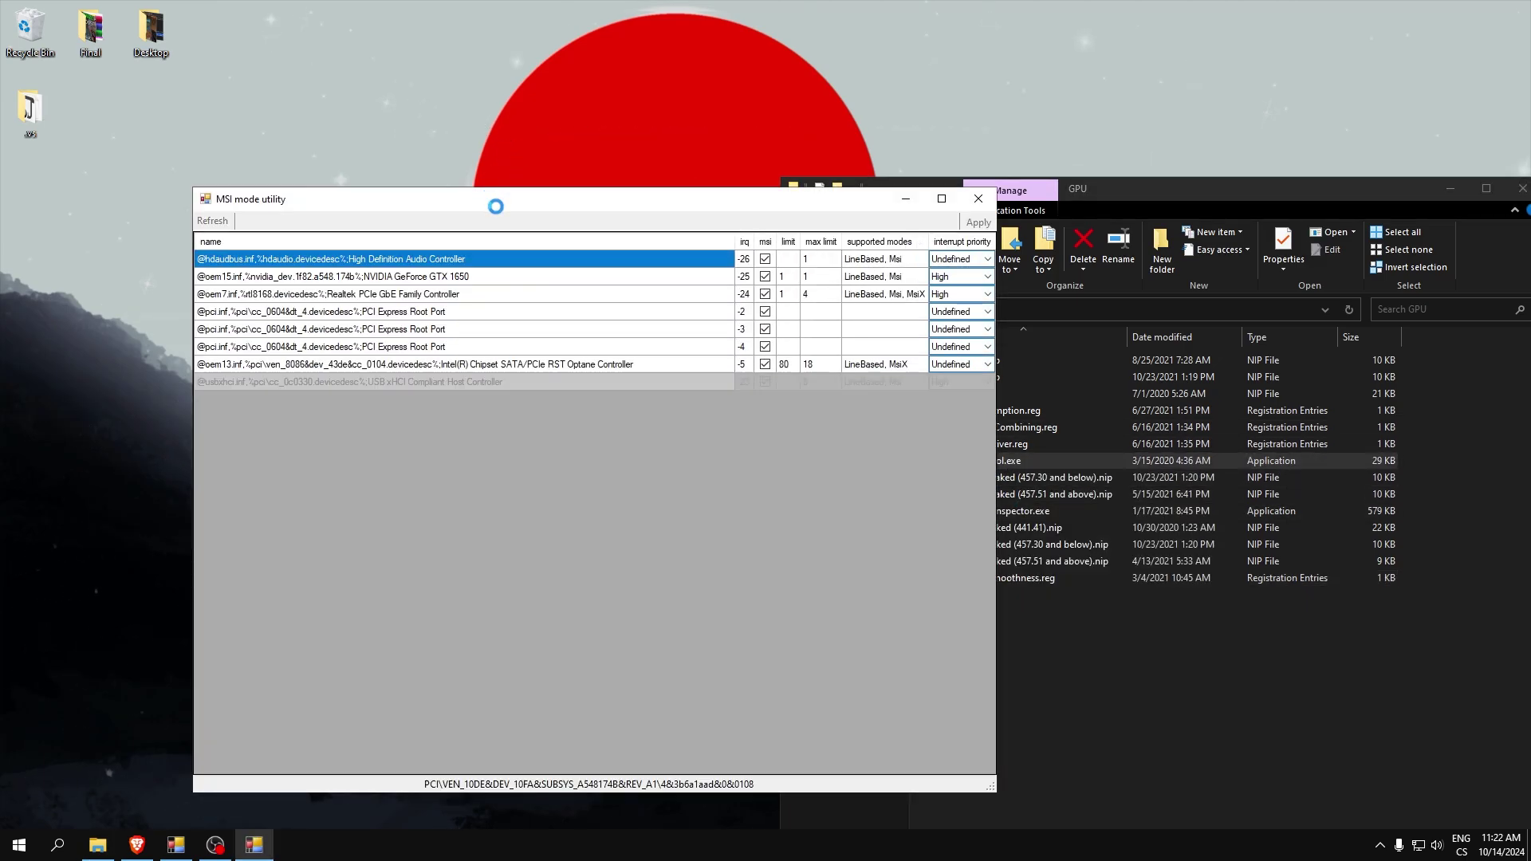
drag(508, 216, 564, 220)
click(540, 284)
click(555, 265)
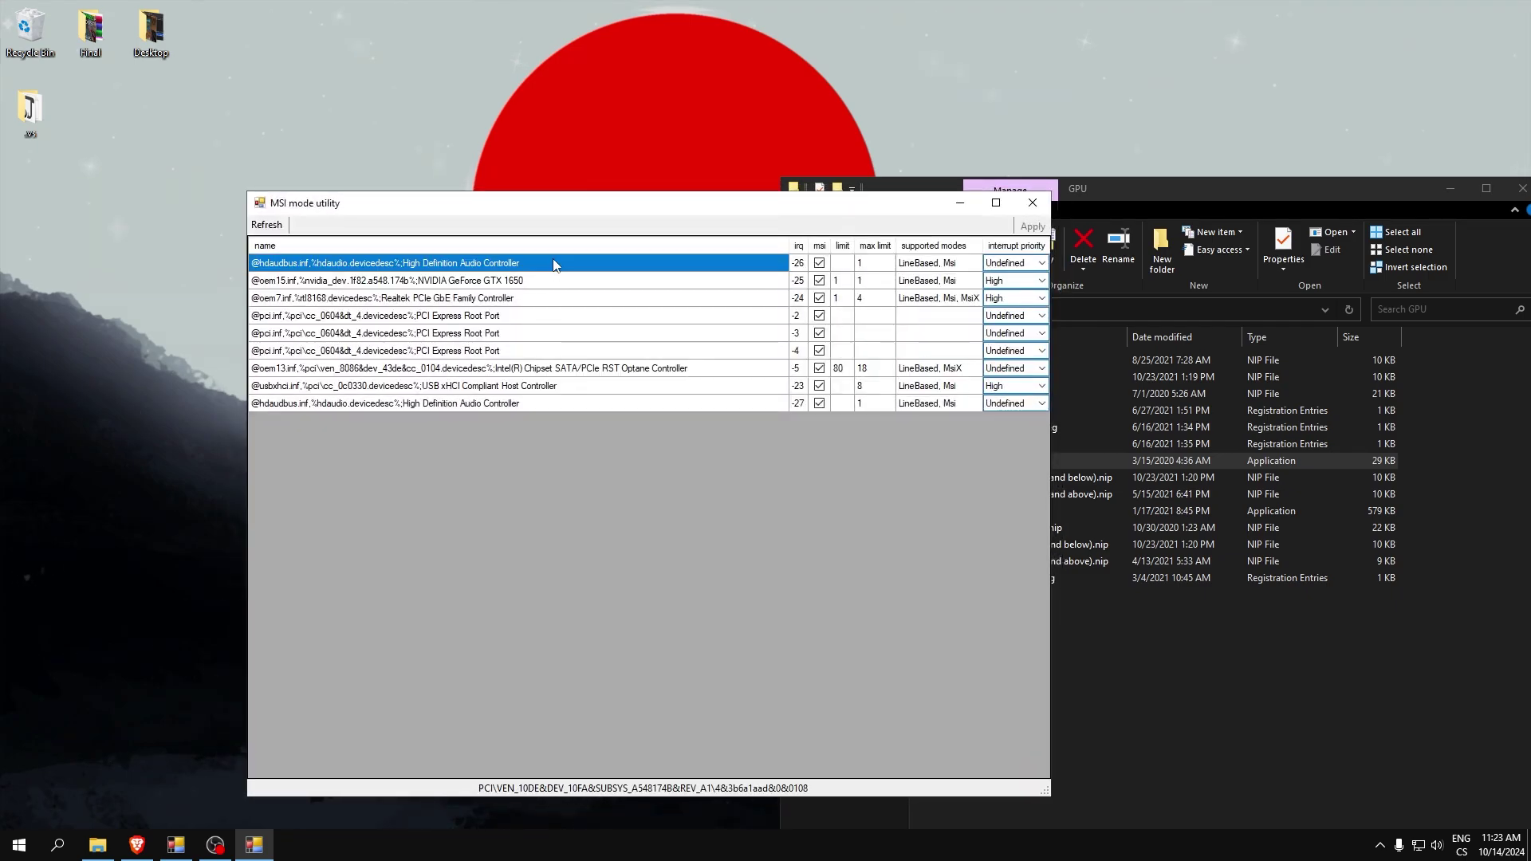
click(559, 284)
click(562, 269)
click(556, 287)
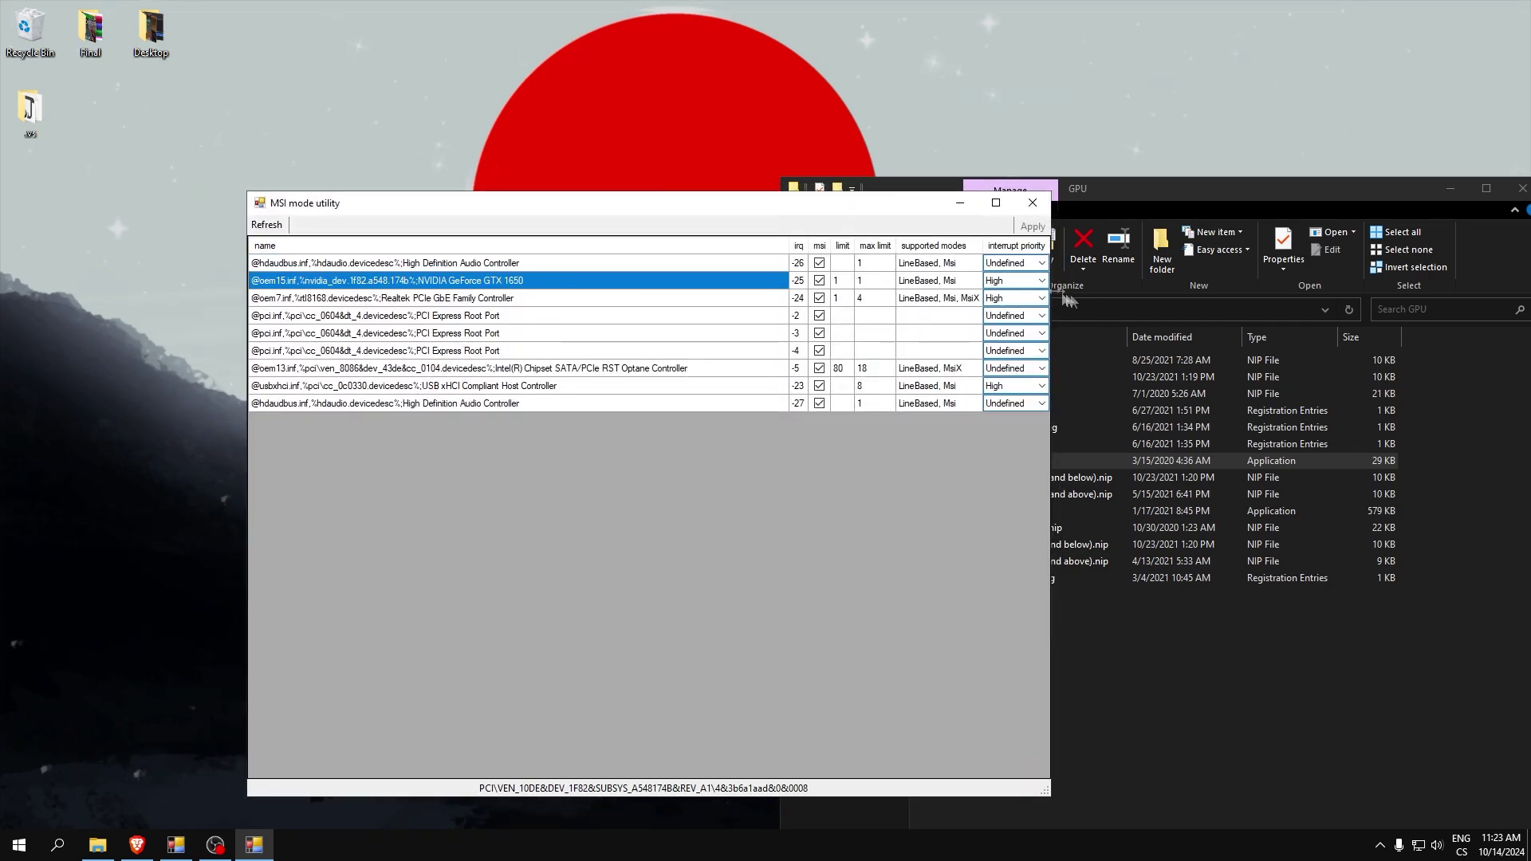
Set the interrupt priority of the NVIDIA GeForce GTX 1650 and the Realtek PCIe GbE Family Controller to Undefined
click(1041, 281)
click(1042, 283)
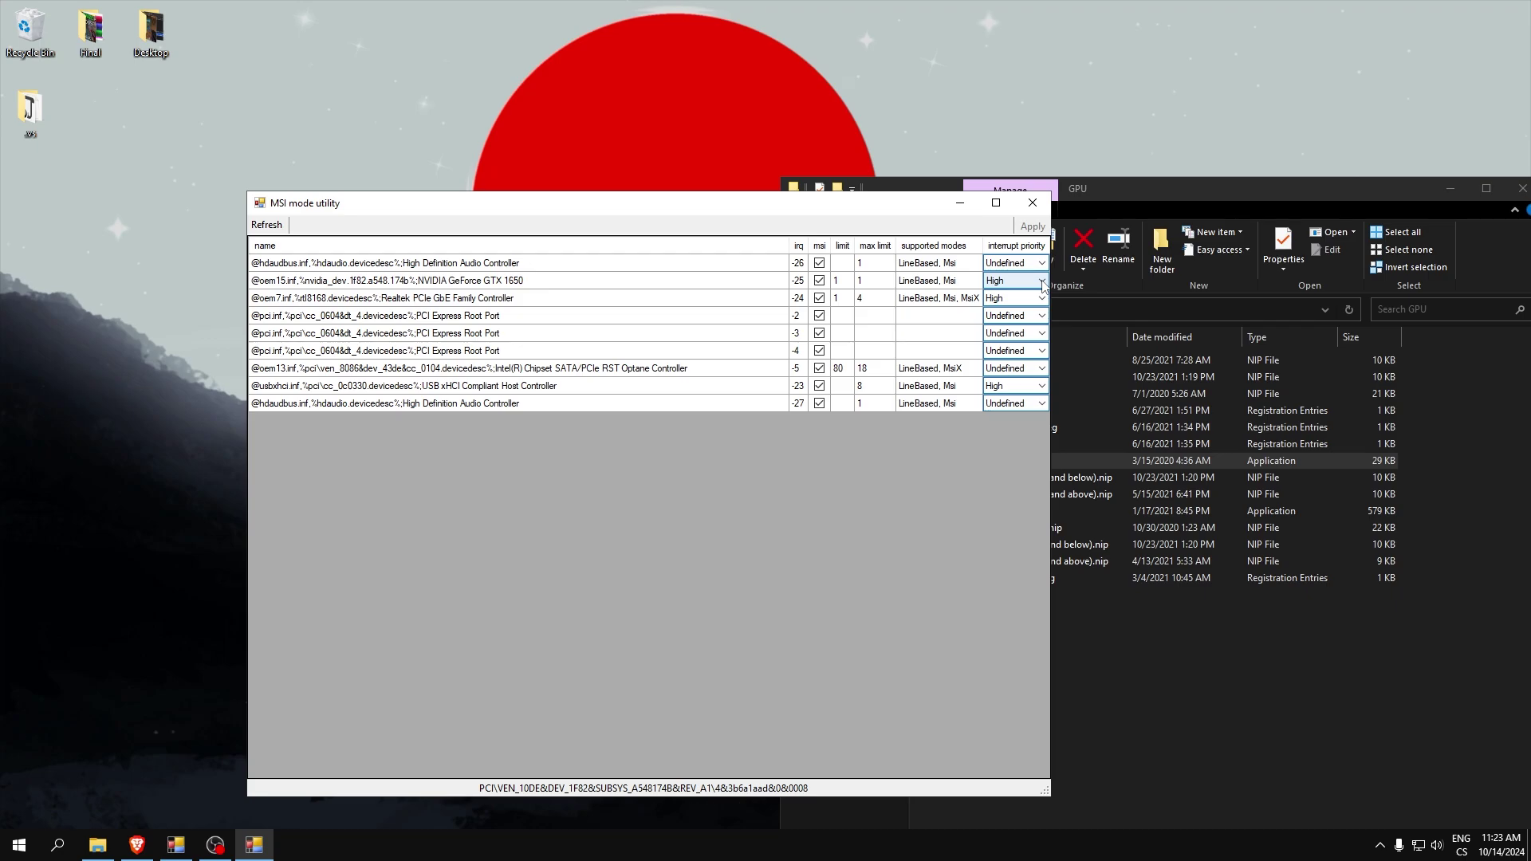
click(1042, 282)
click(1009, 294)
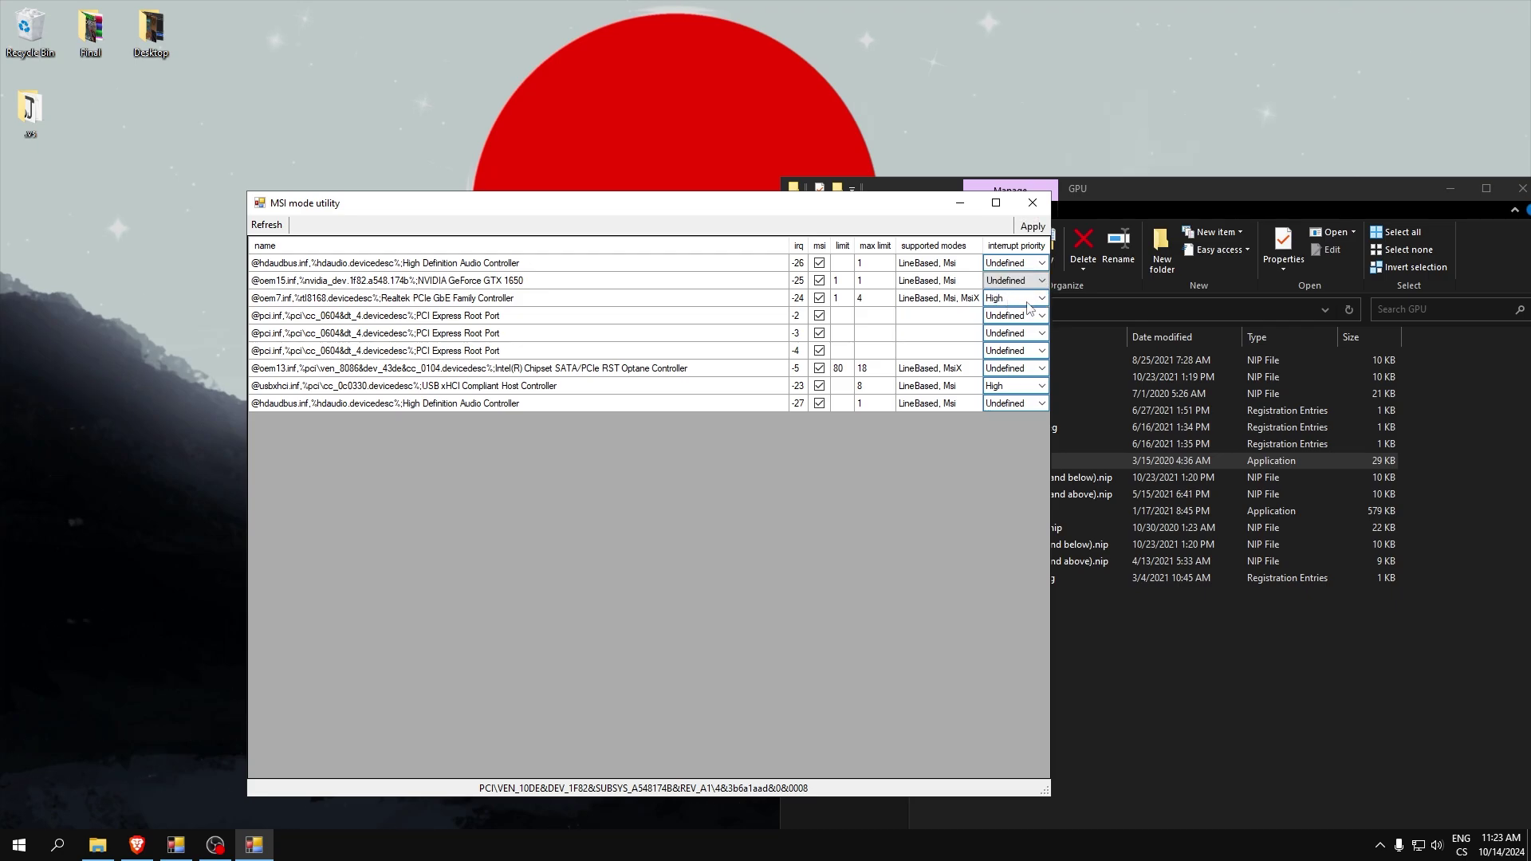
click(1006, 305)
click(1008, 302)
click(1006, 316)
Set the USB xHCI Compliant Host Controller's interrupt priority to Undefined and close the MSI mode utility without applying
click(575, 303)
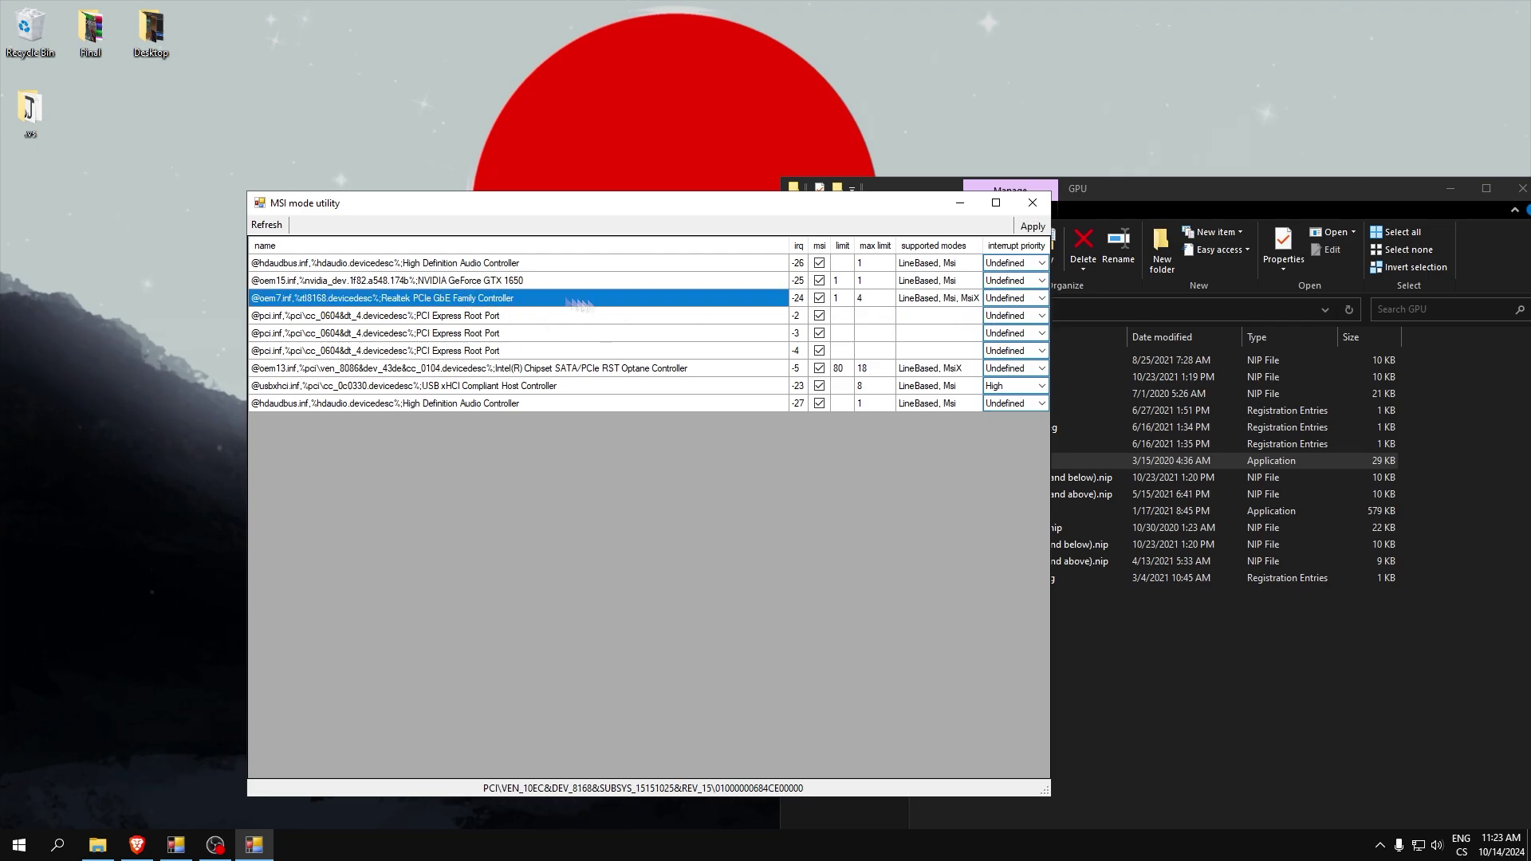
click(505, 387)
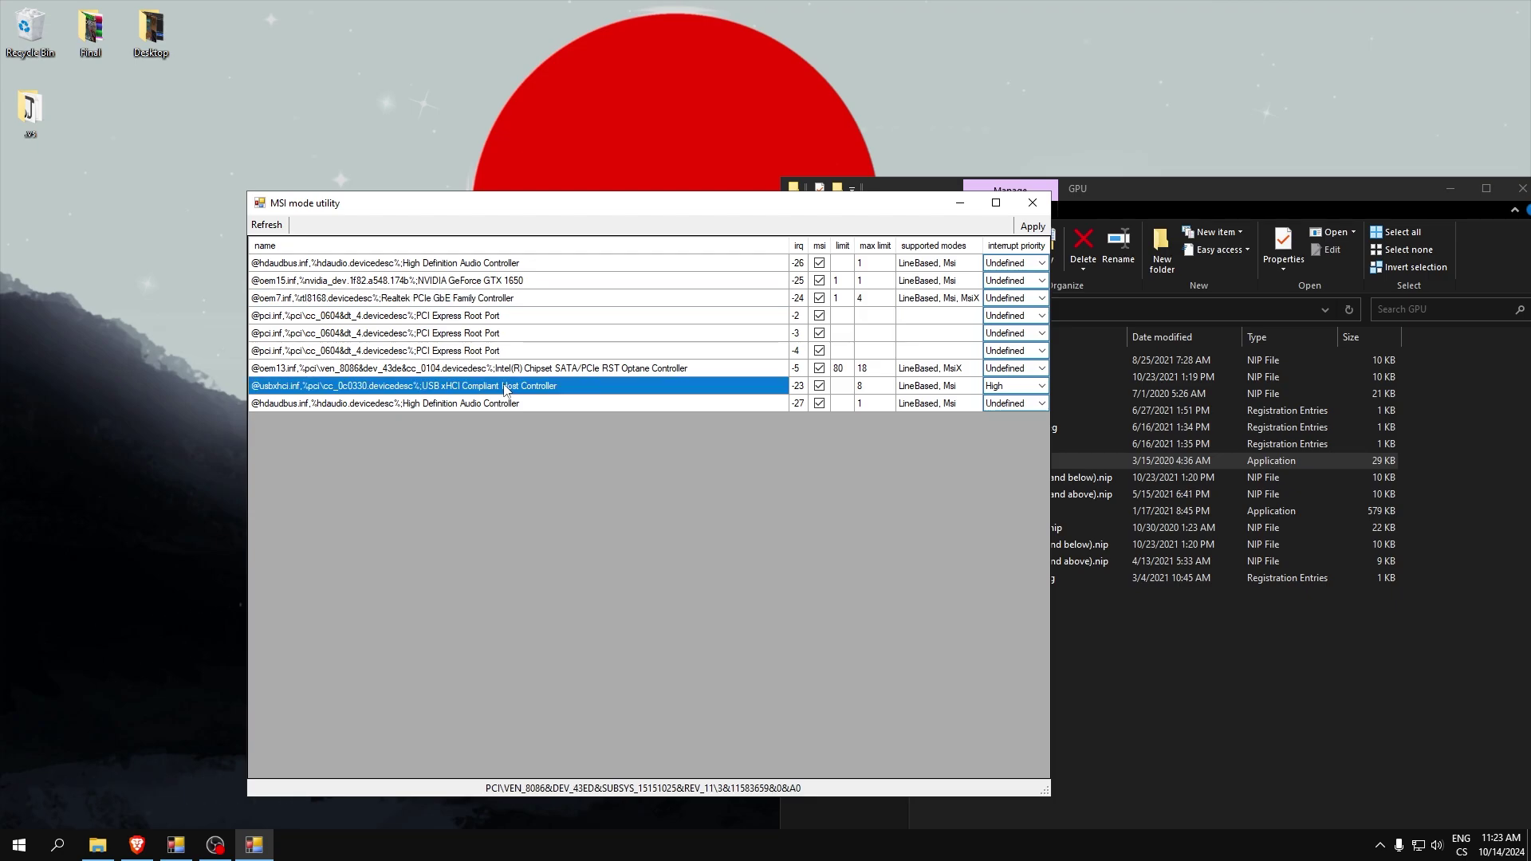
click(1042, 386)
click(1005, 400)
click(1009, 386)
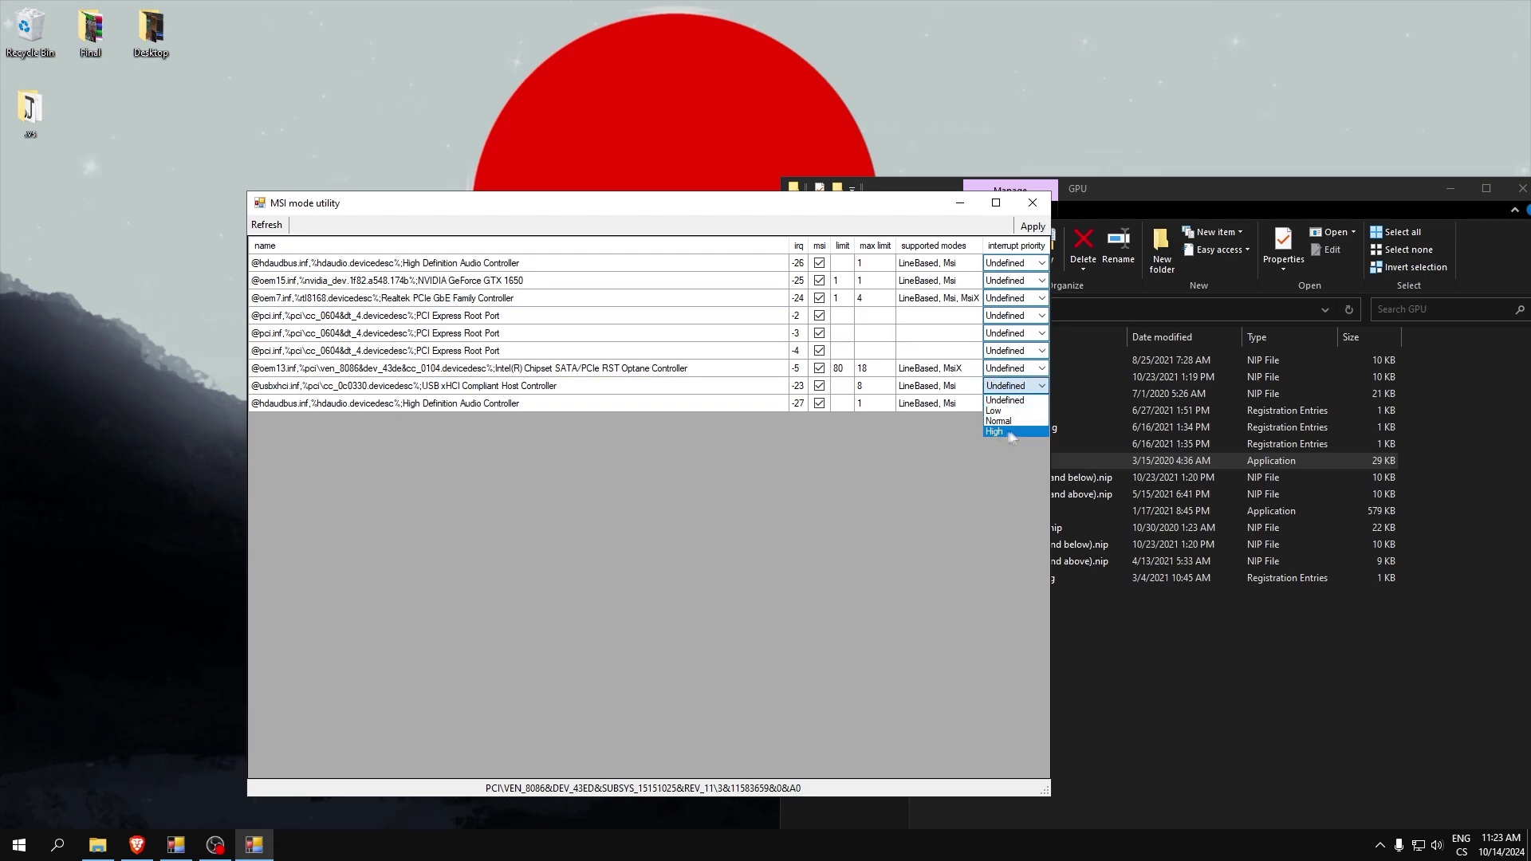
click(1003, 398)
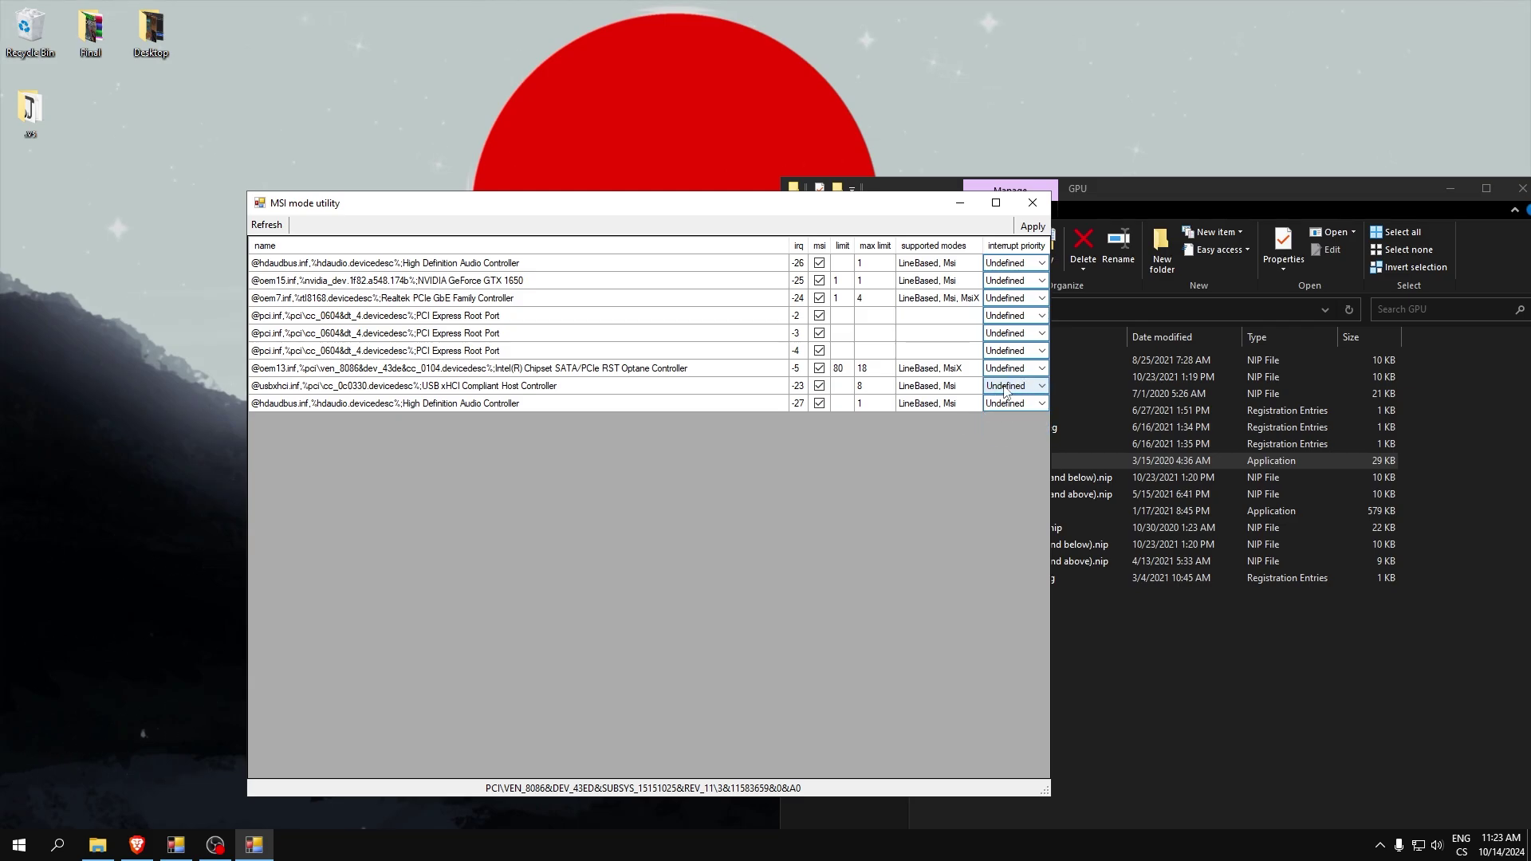
click(1033, 202)
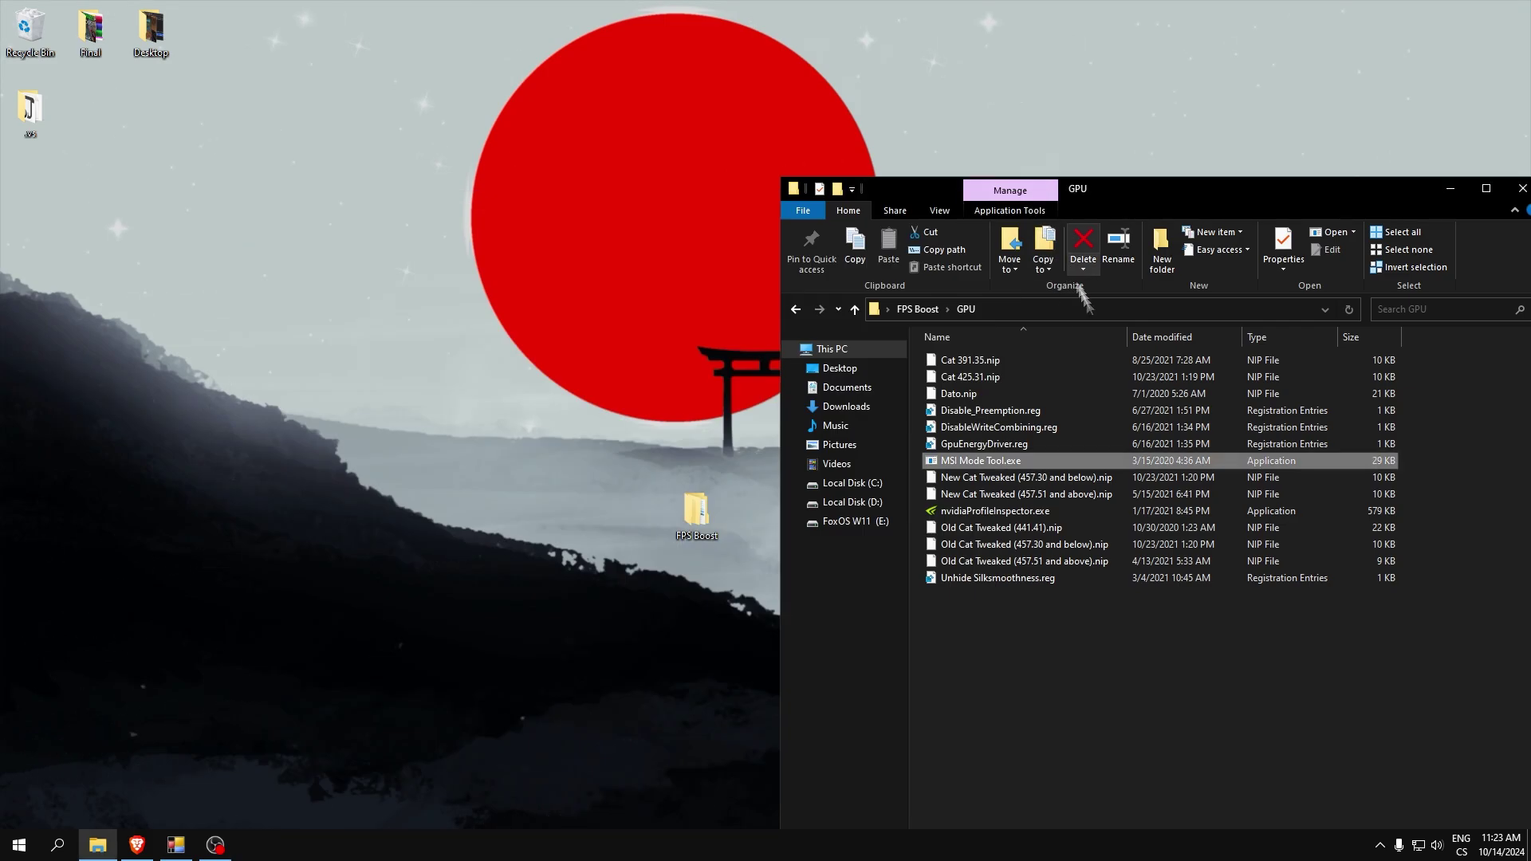
Import "New Cat Tweaked (457.51 and above).nip" into NVIDIA Profile Inspector, apply the changes and close it
double_click(951, 513)
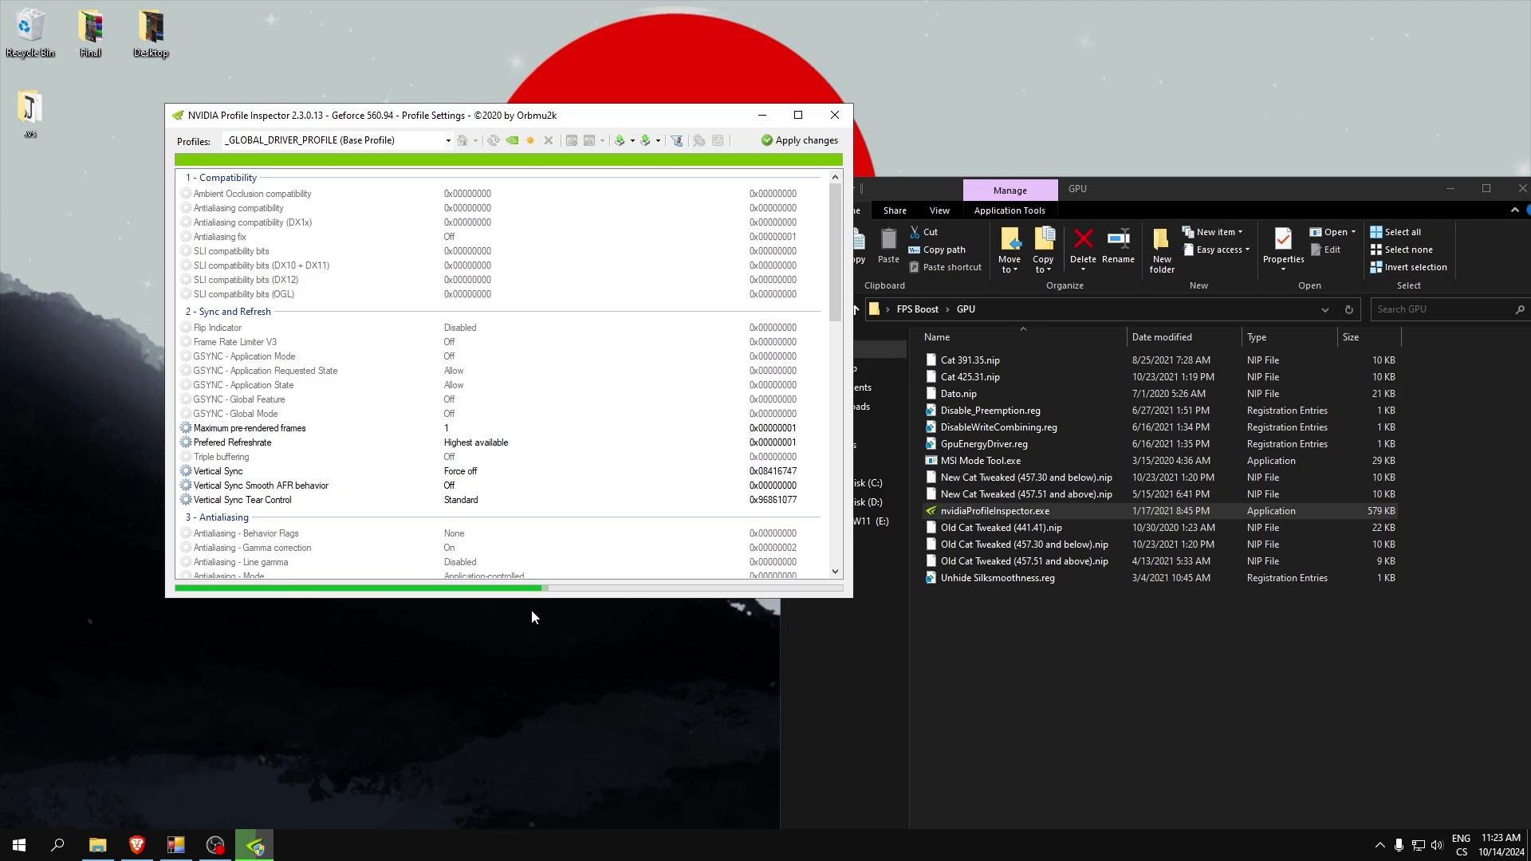
click(997, 511)
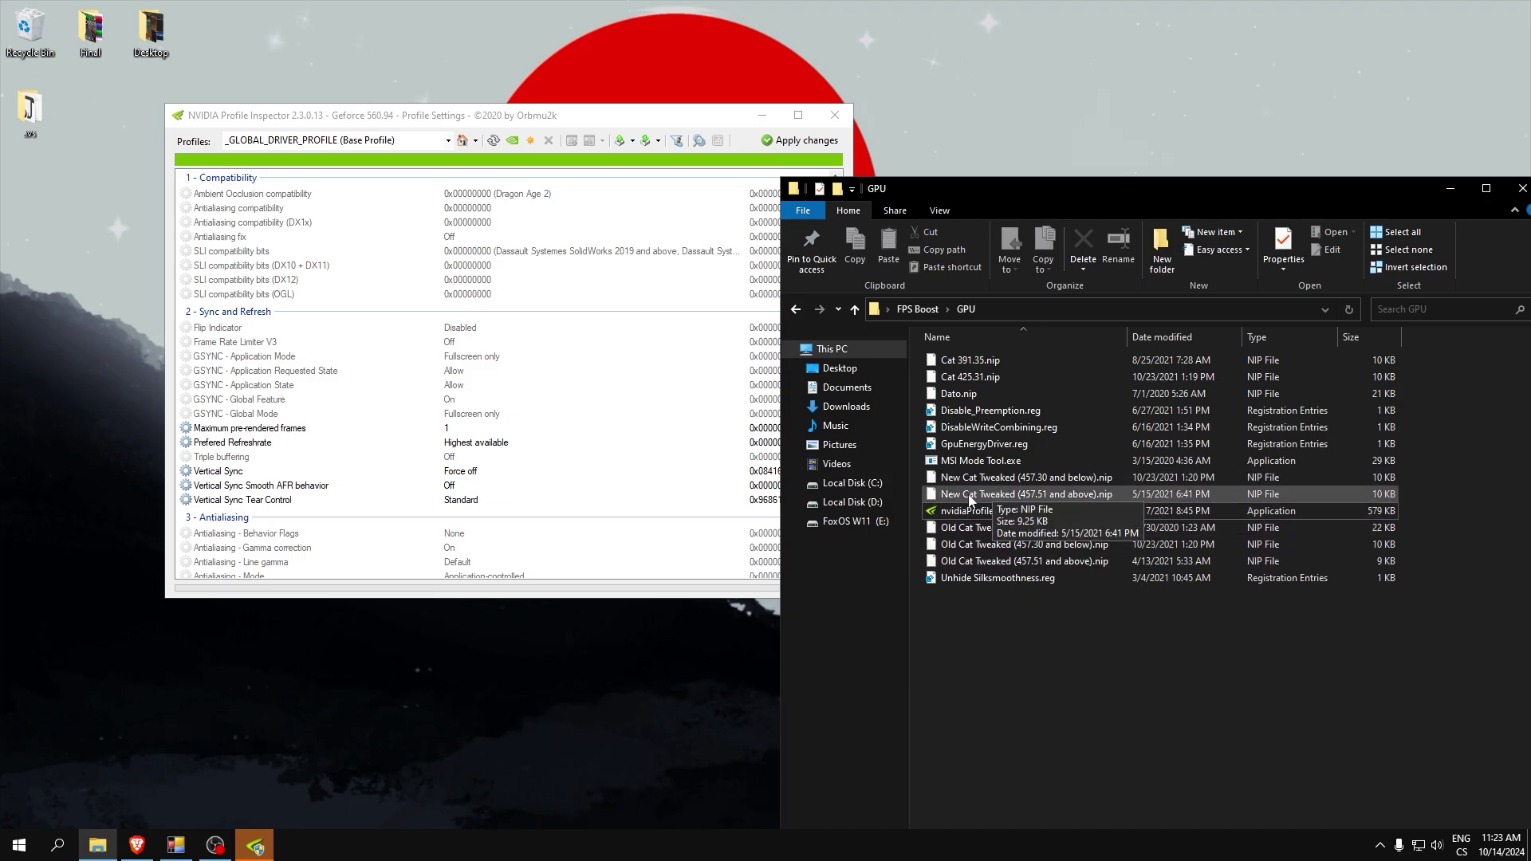
drag(1049, 501, 983, 507)
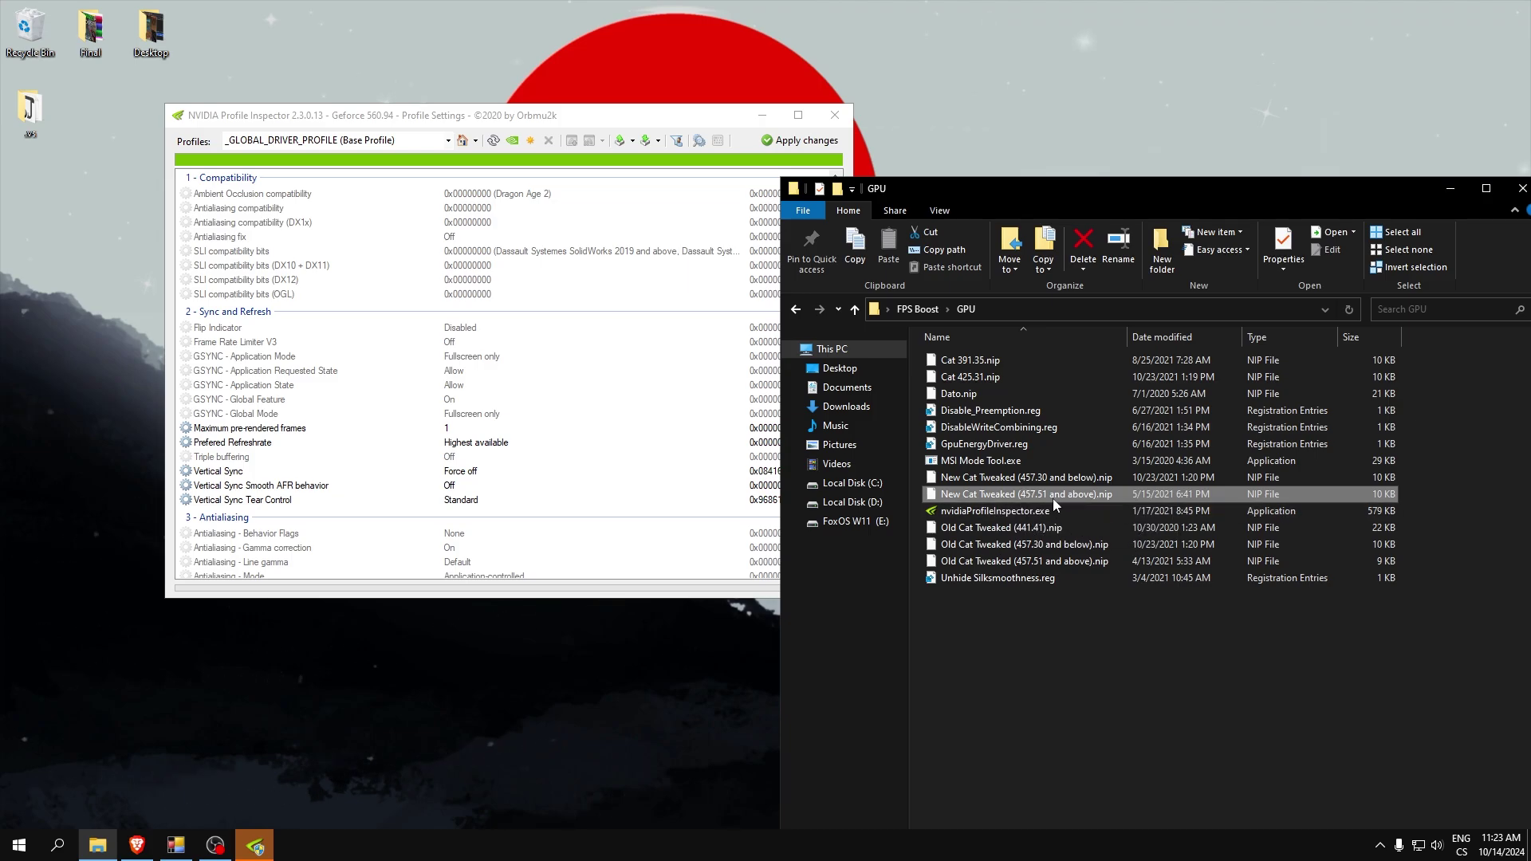
drag(956, 503, 642, 476)
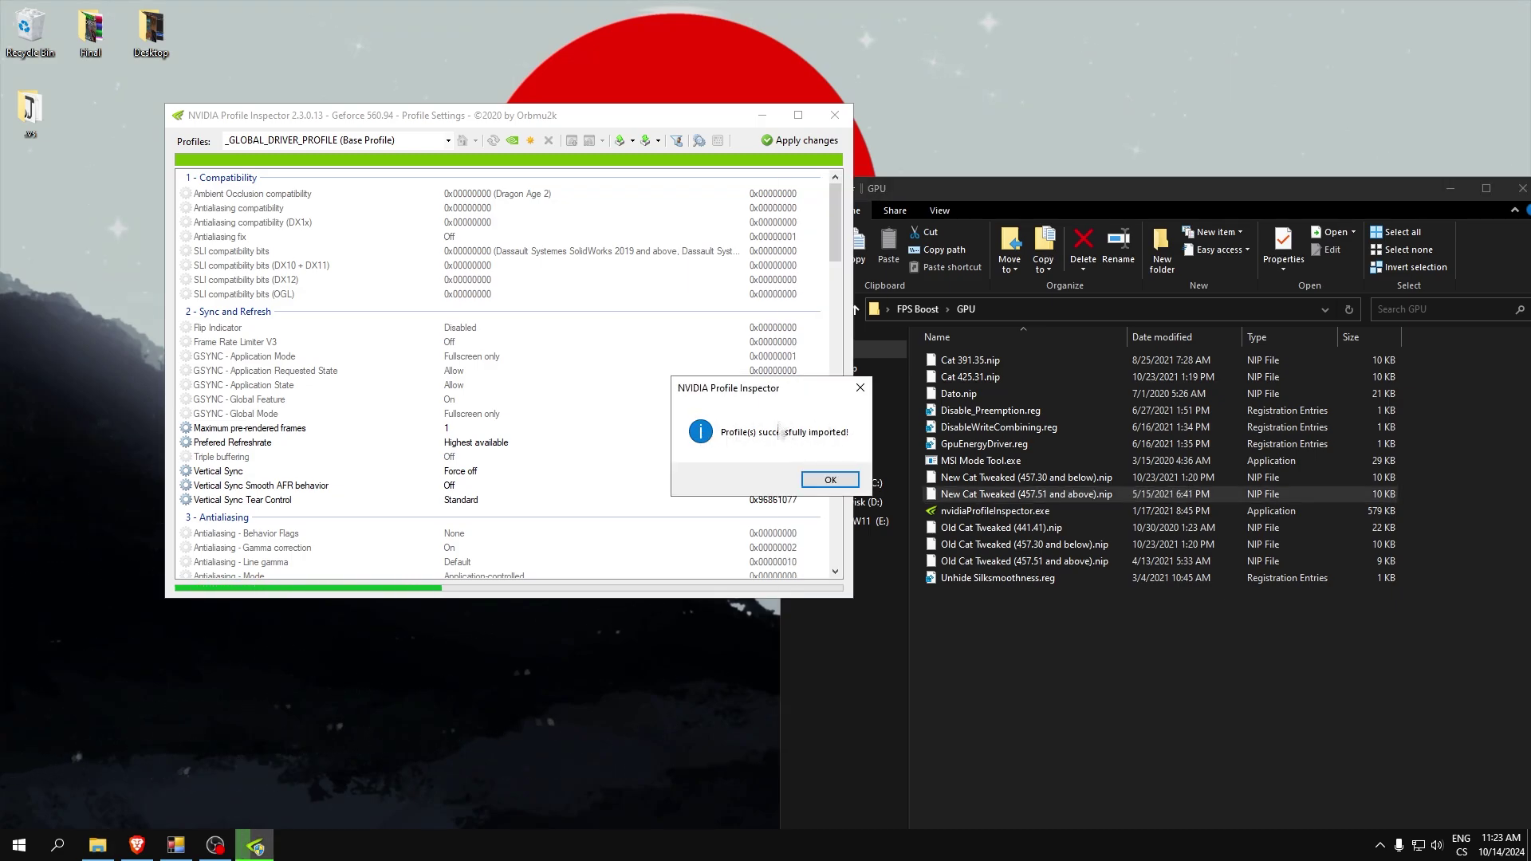
click(808, 475)
click(801, 141)
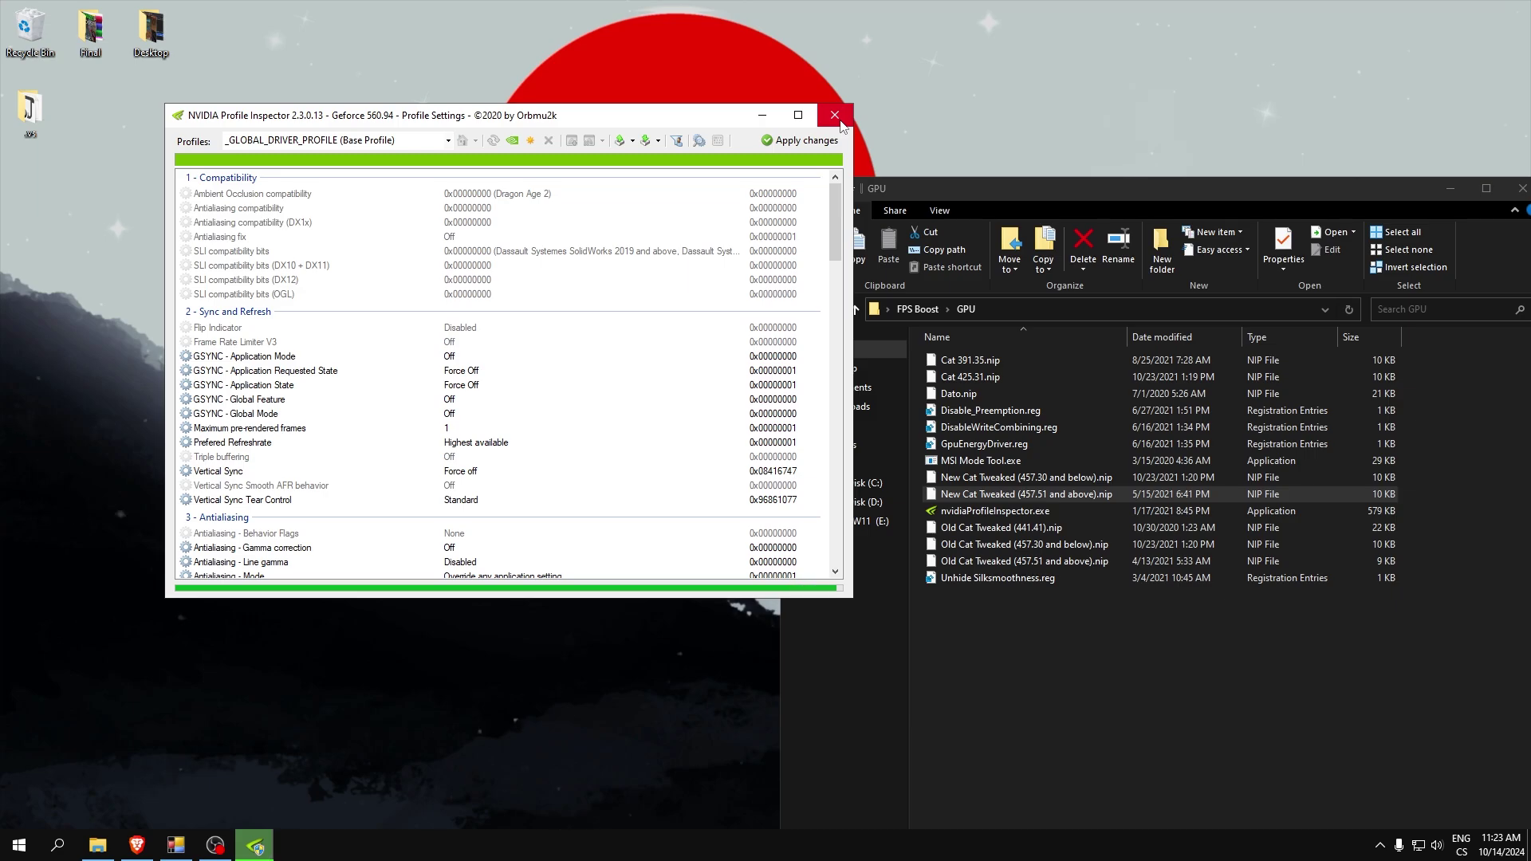
click(838, 118)
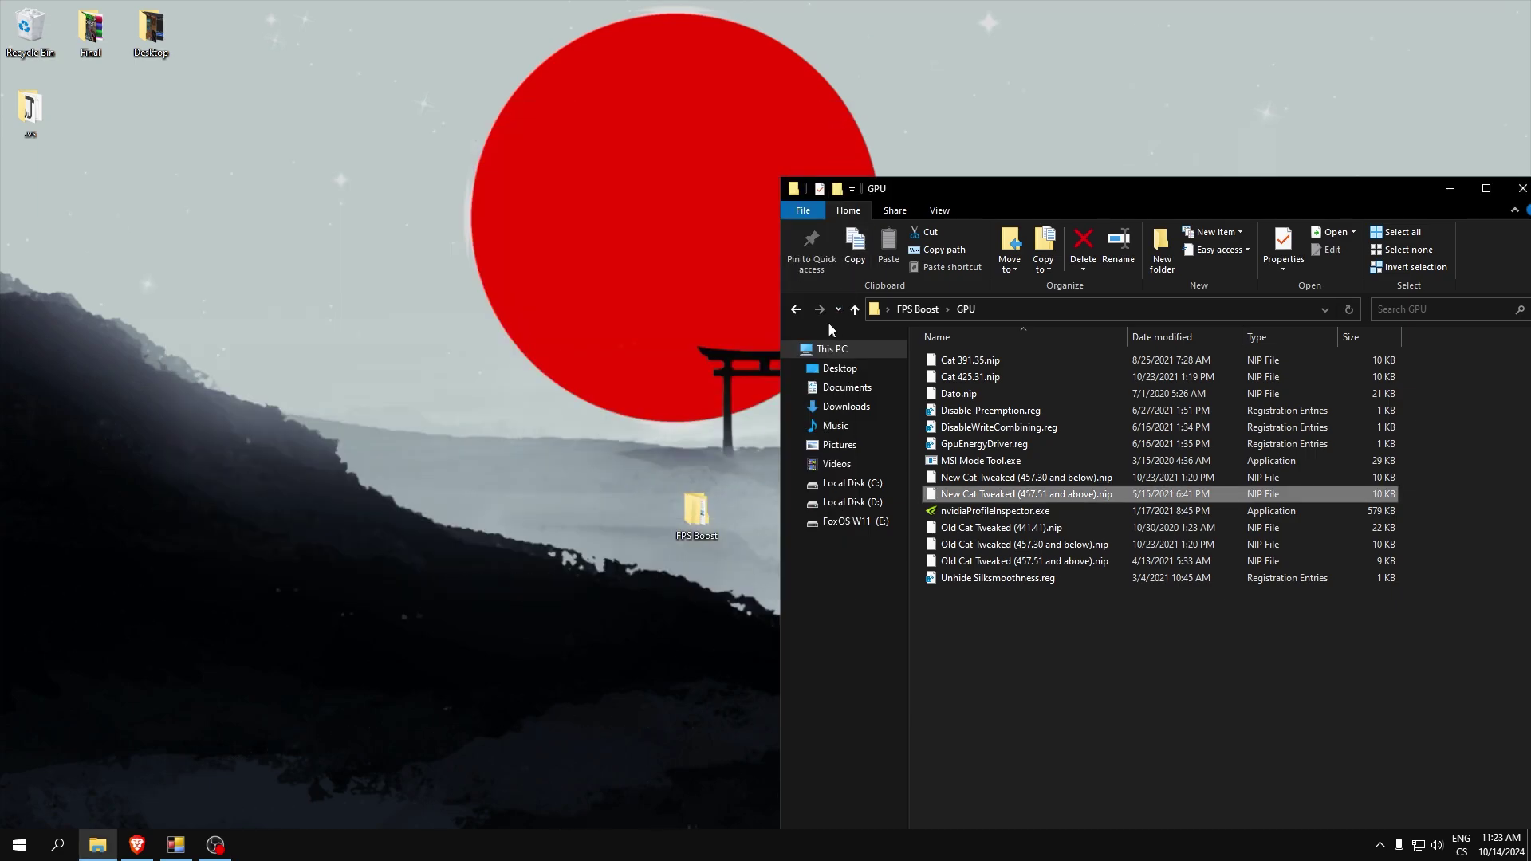
Open the Keyboard_Mouse folder inside FPS Boost and move its window towards the middle of the desktop
click(796, 308)
double_click(960, 432)
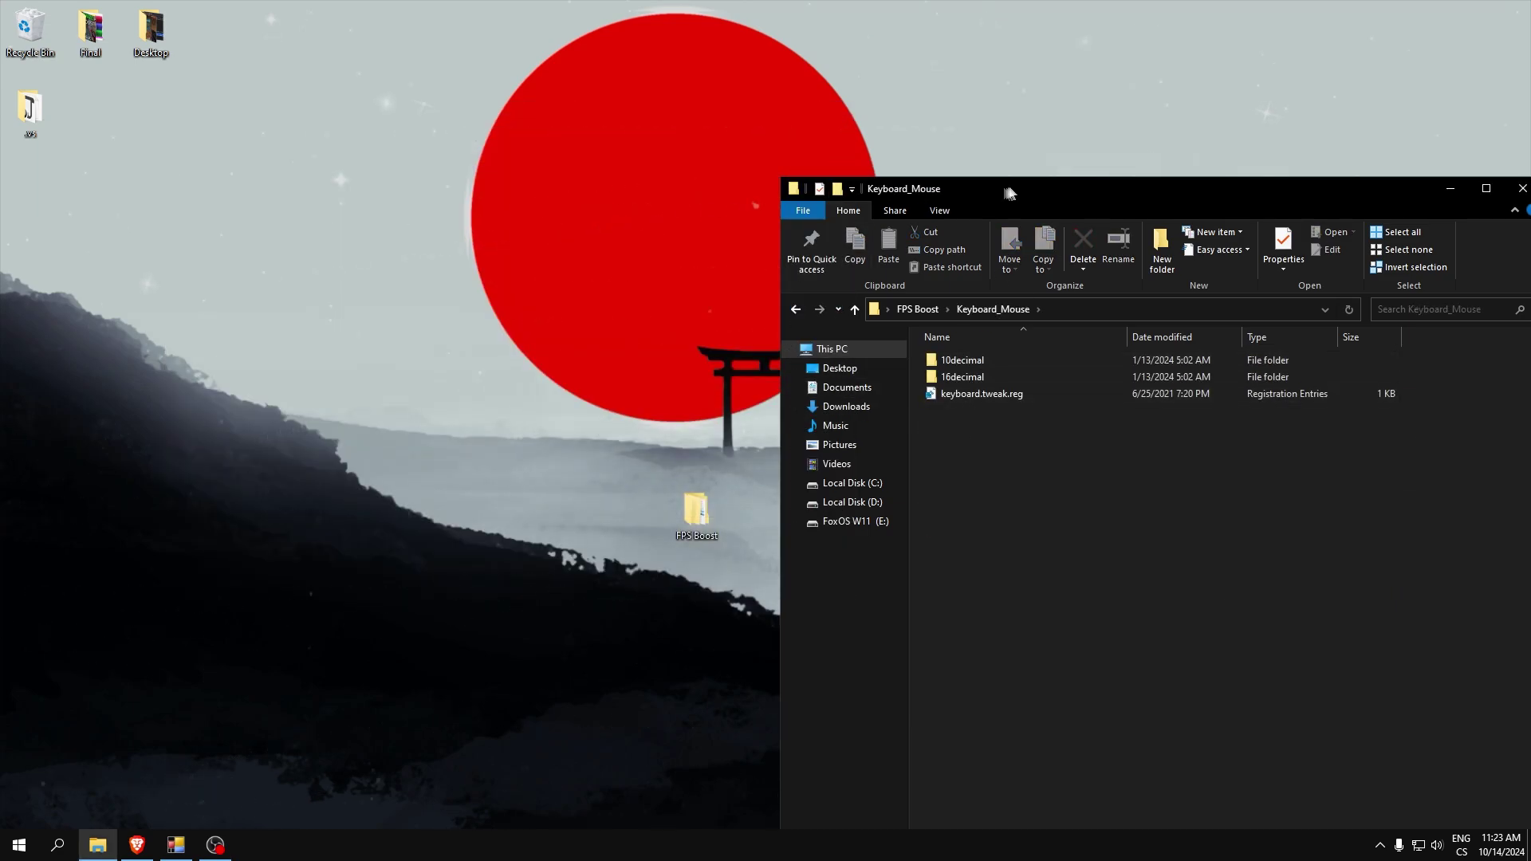
drag(1009, 192, 728, 188)
Examine which registry files the 10decimal and 16decimal folders contain and return to Keyboard_Mouse
double_click(686, 355)
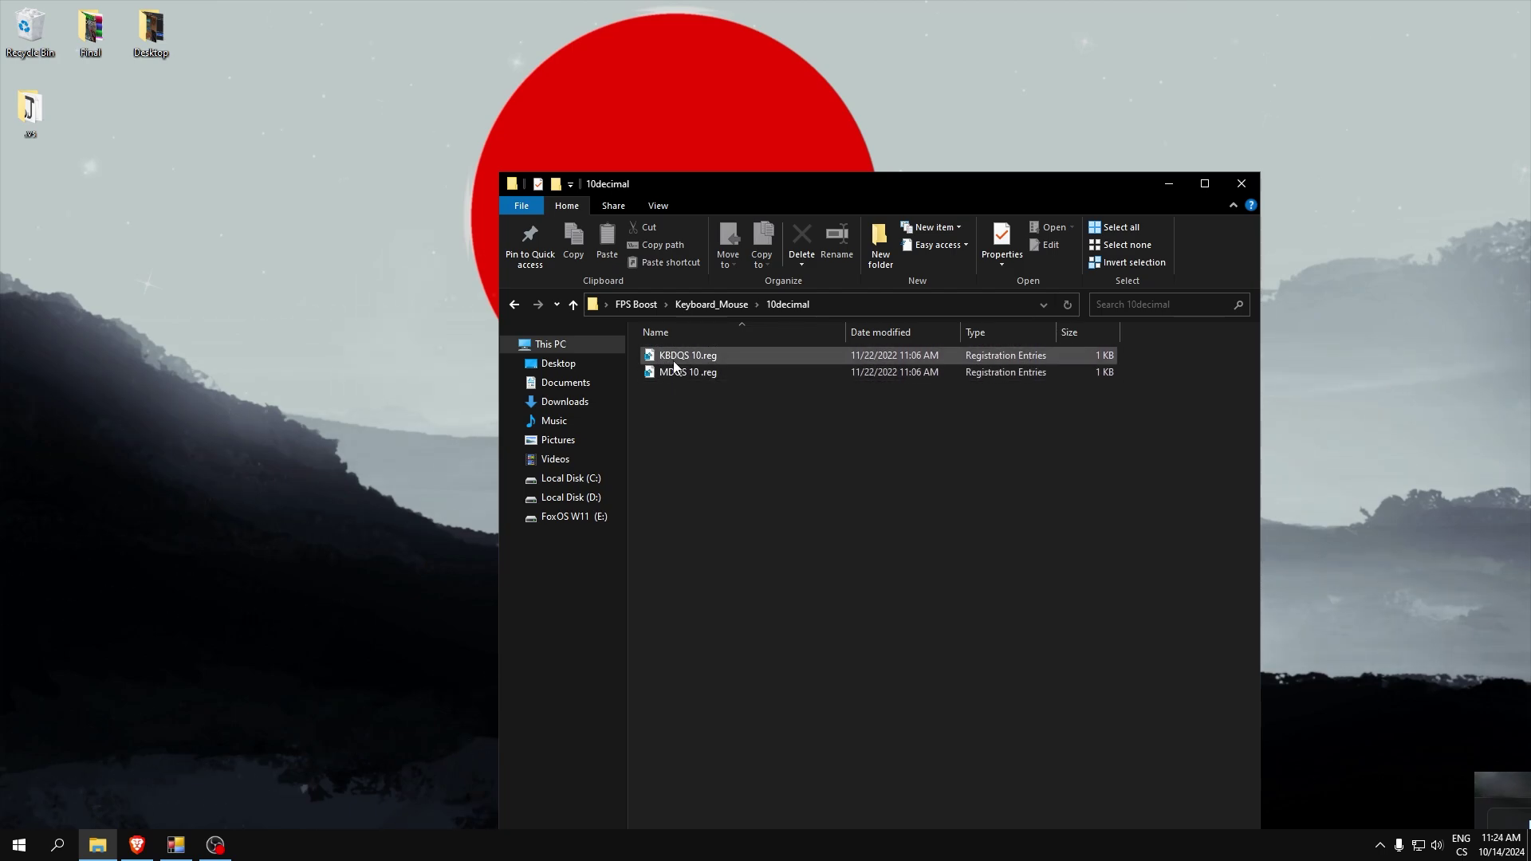
click(515, 304)
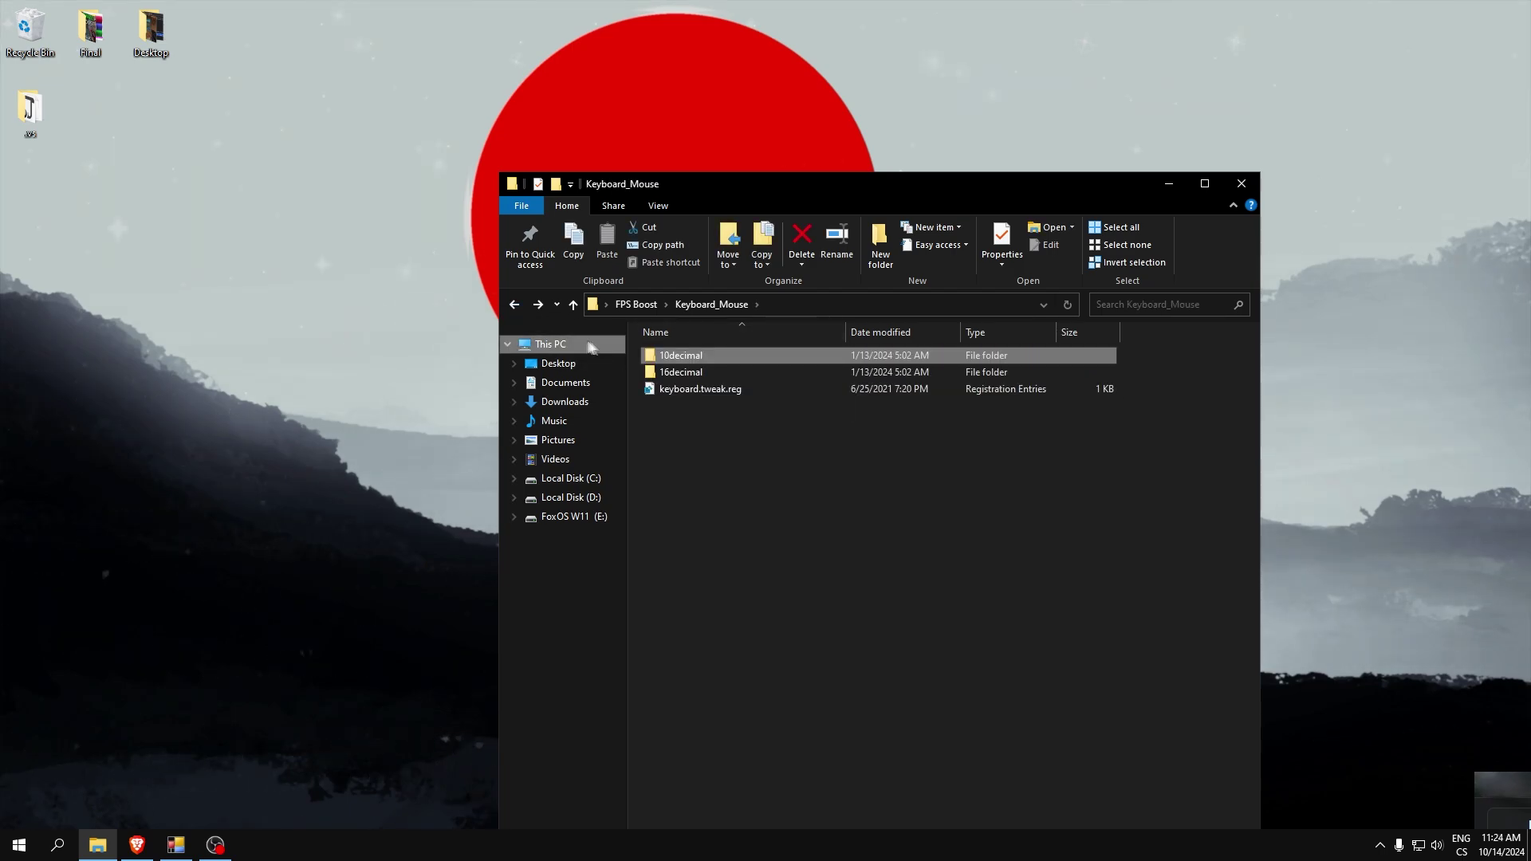
double_click(682, 373)
click(514, 304)
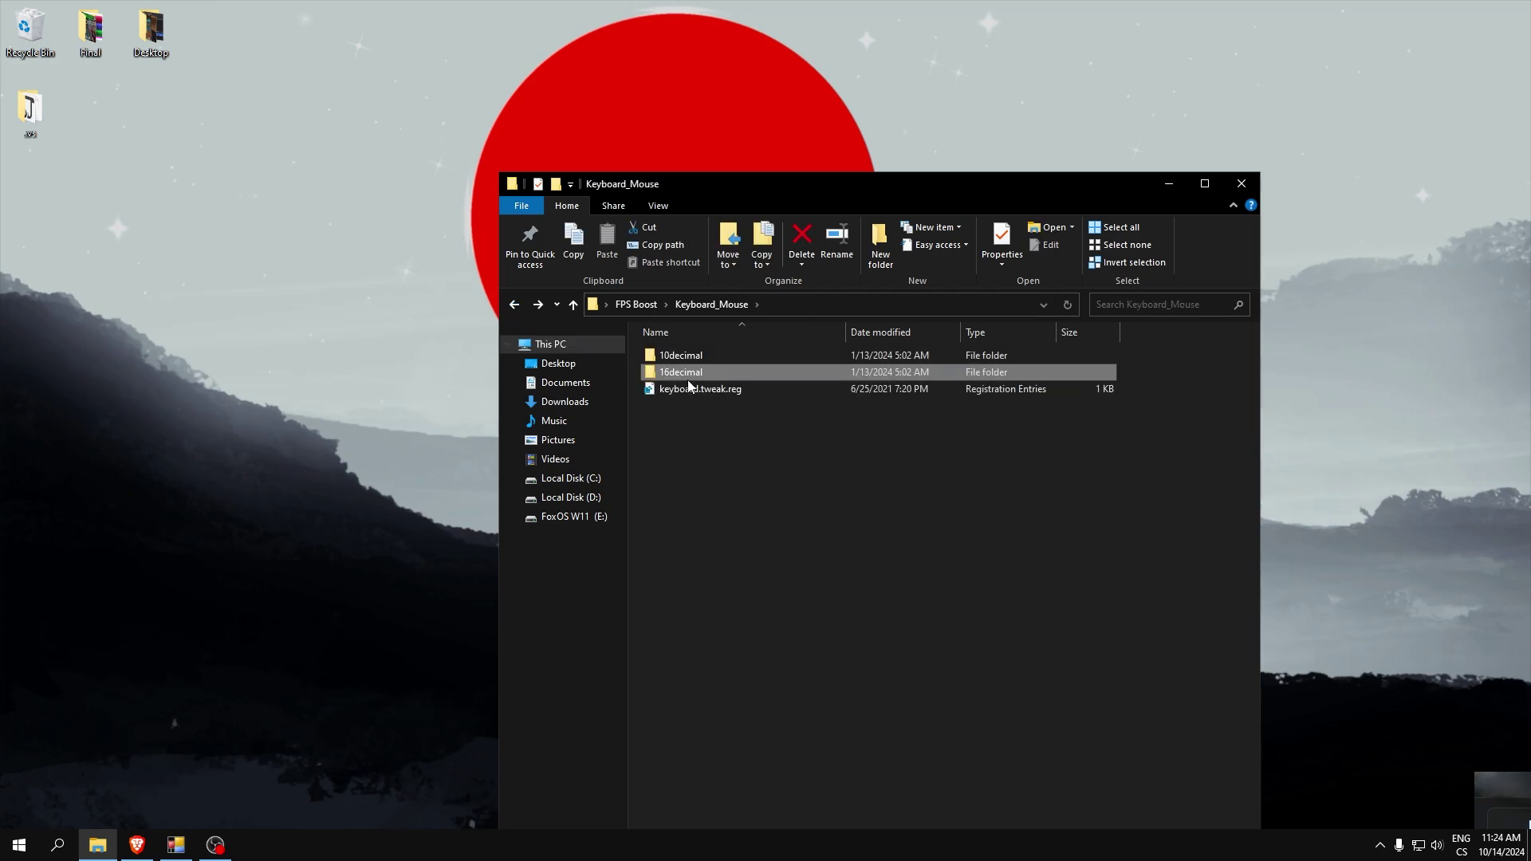
double_click(684, 372)
click(514, 304)
click(656, 356)
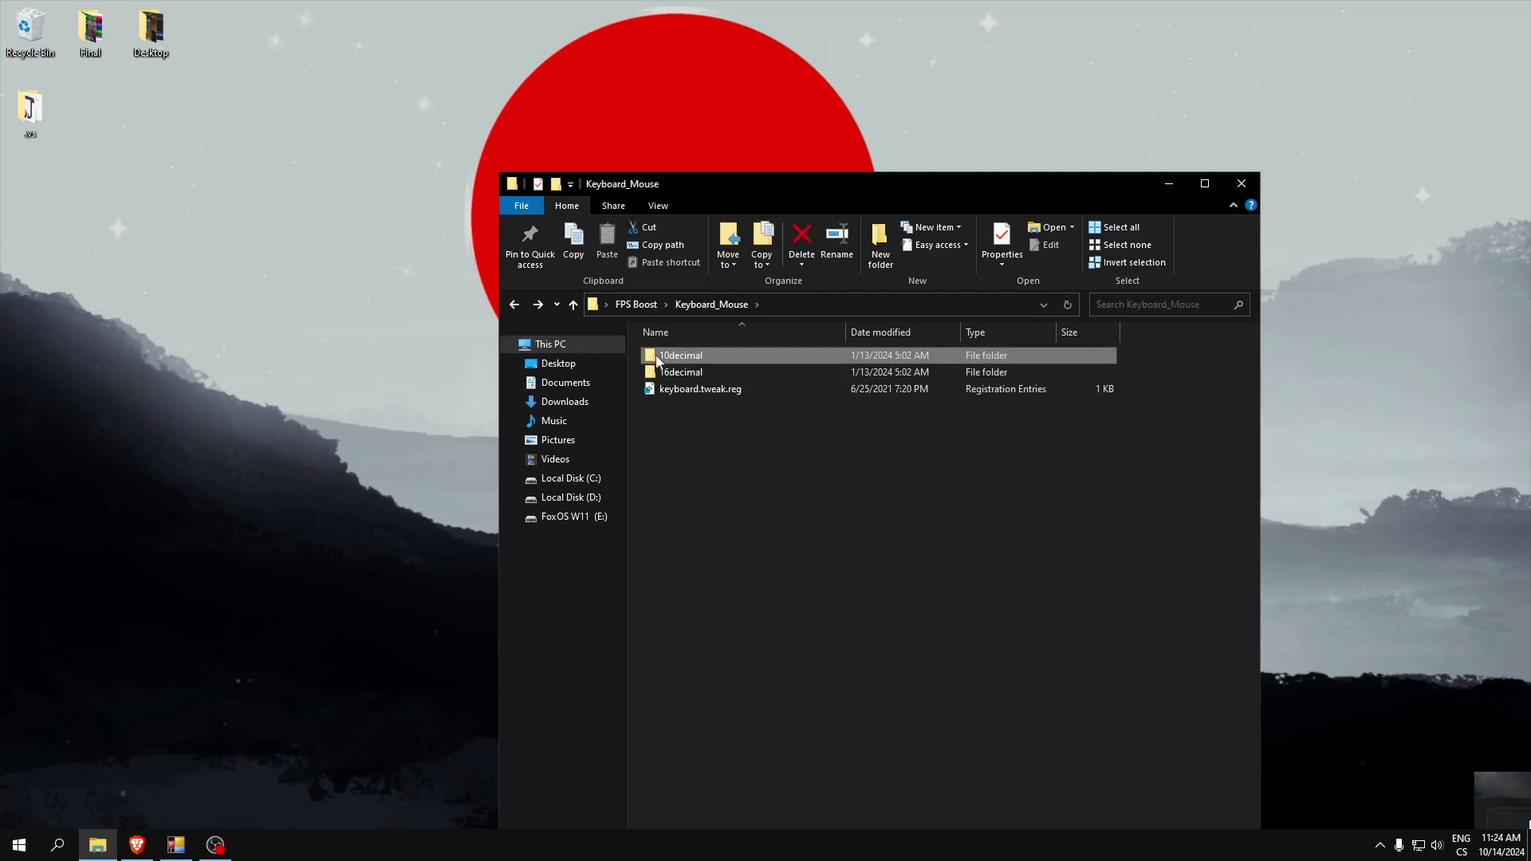
click(670, 375)
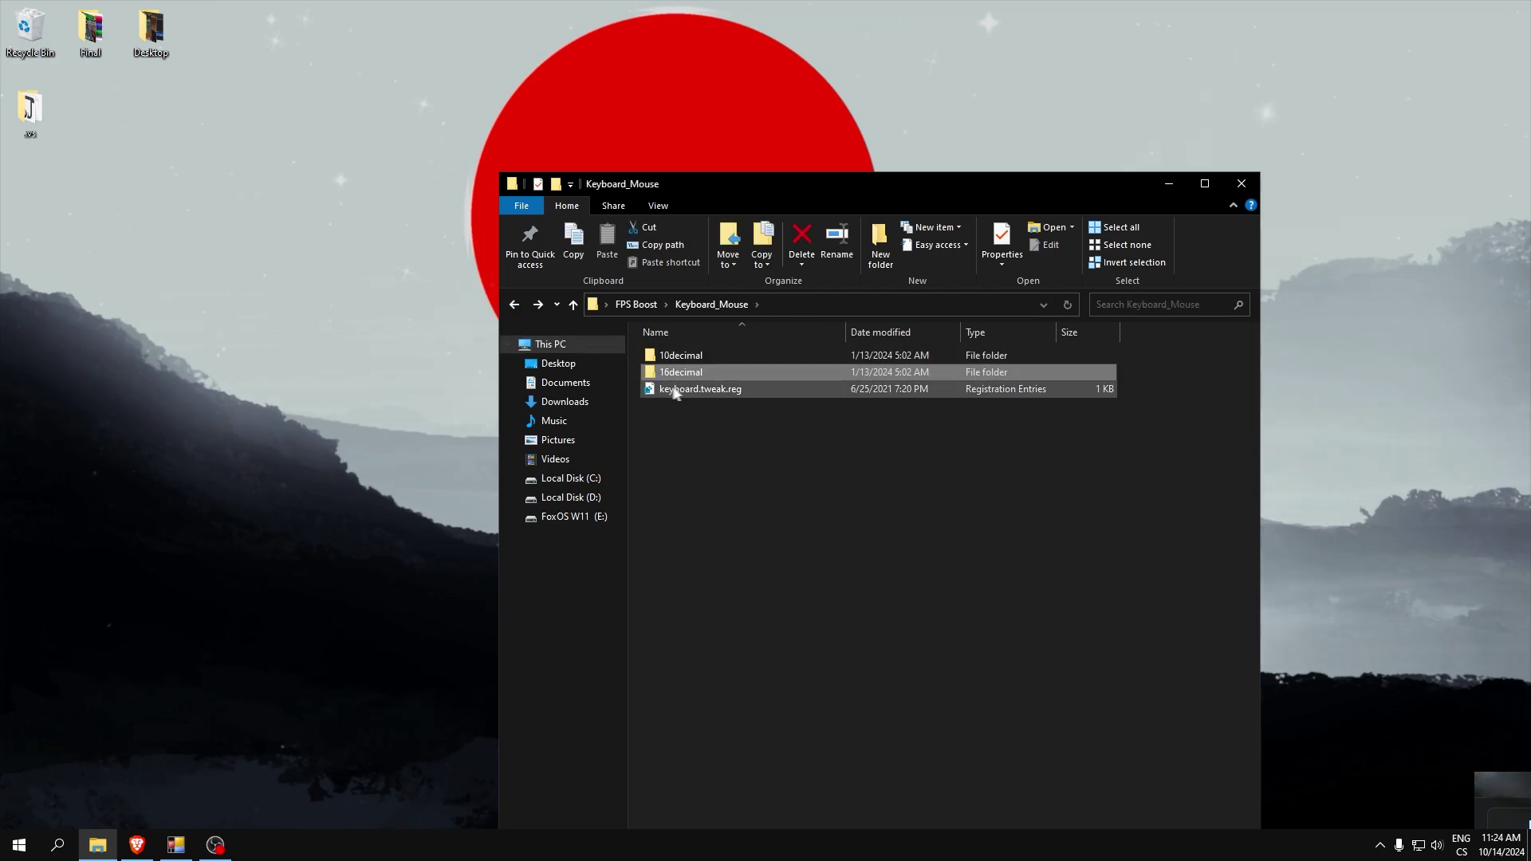
Merge KBDQS 16.reg and MDQS 16.reg from the 16decimal folder into the registry and return to Keyboard_Mouse
click(683, 356)
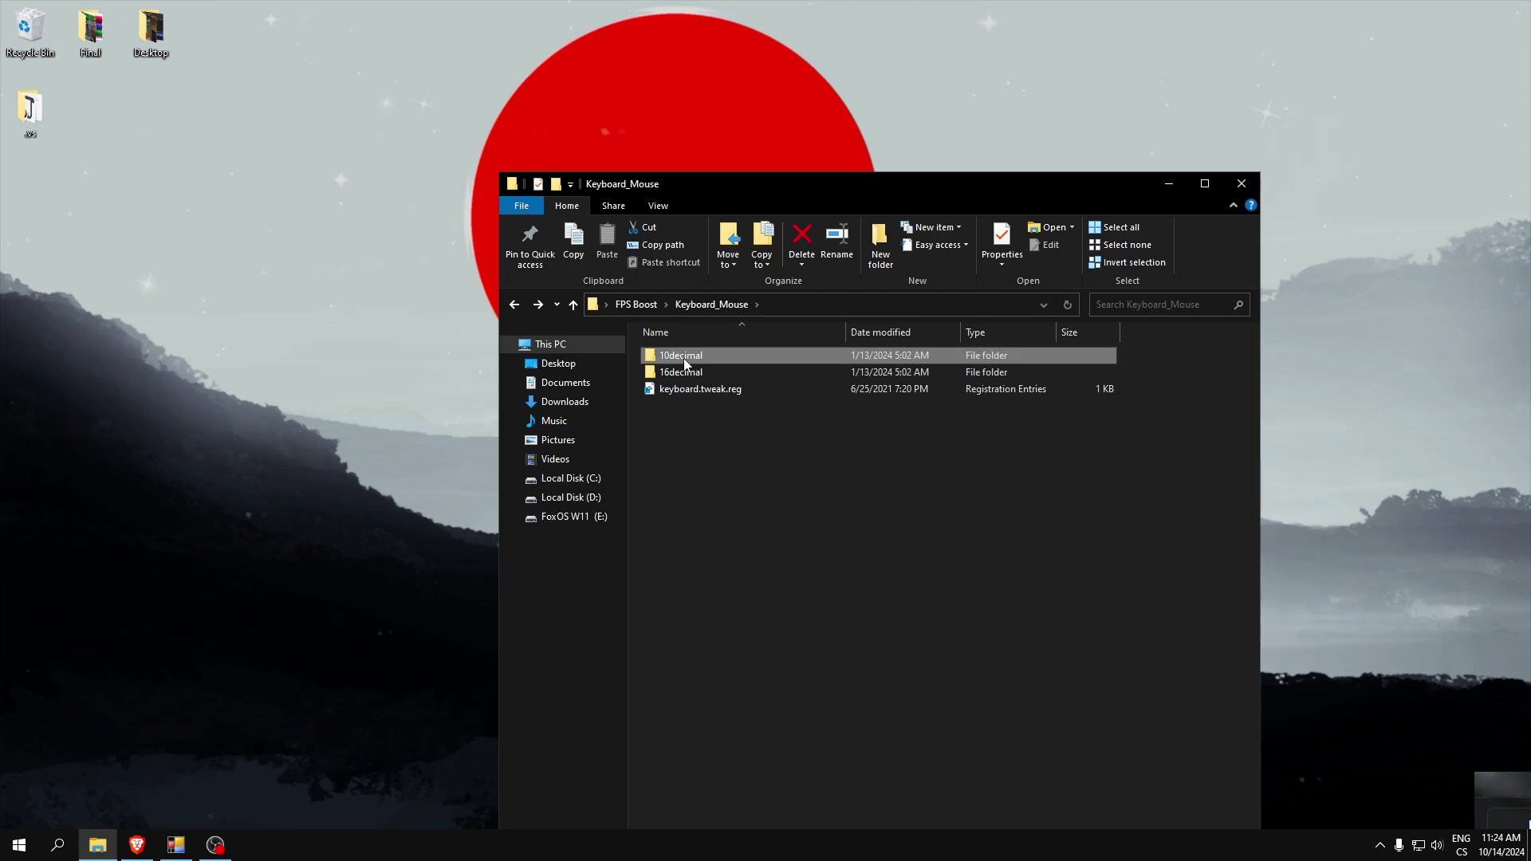
mouse_move(682, 362)
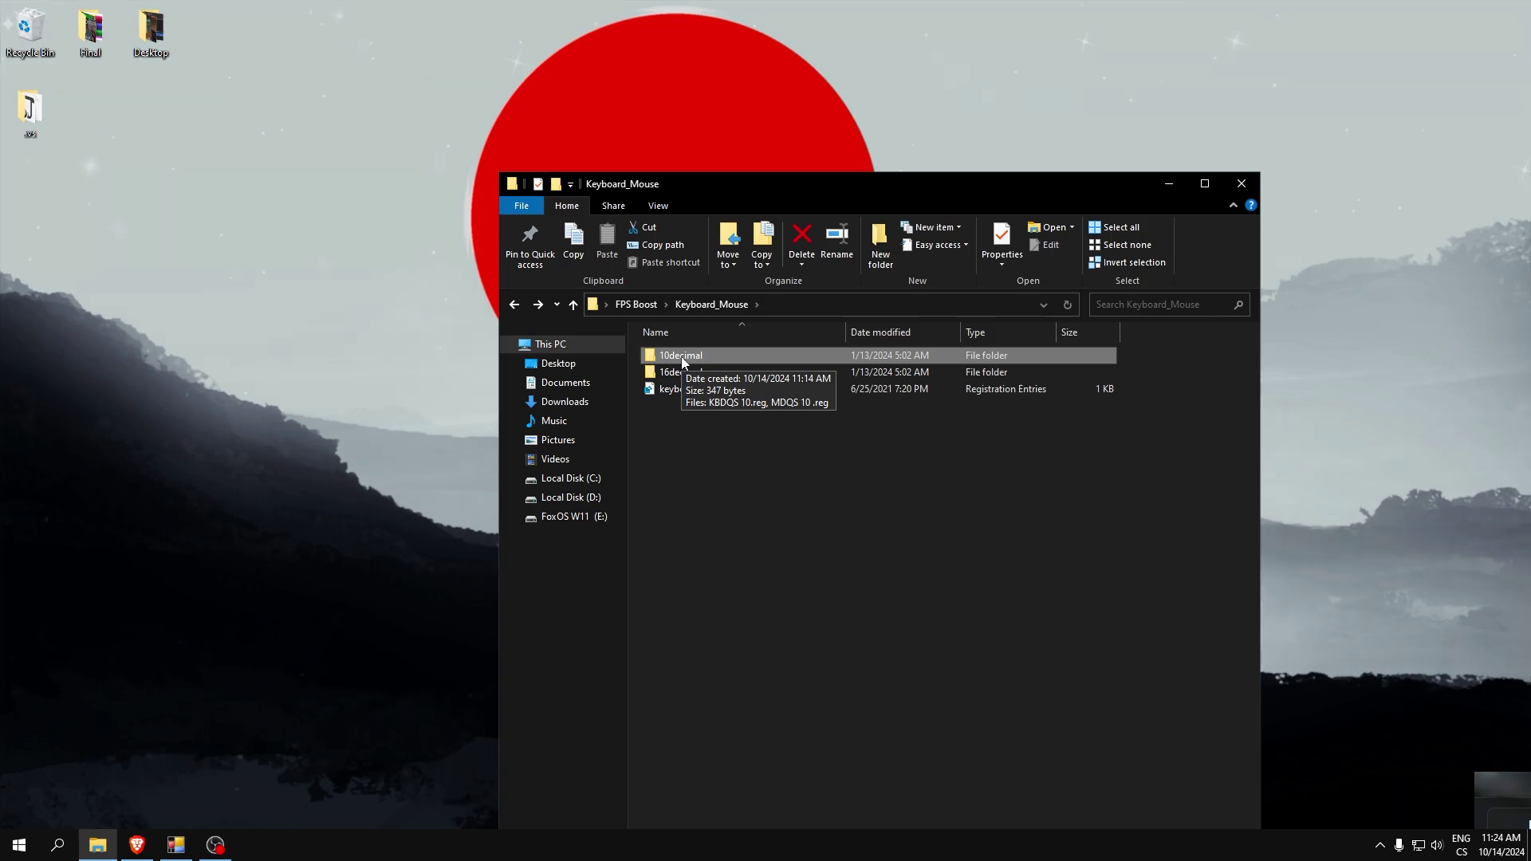
double_click(668, 371)
double_click(688, 358)
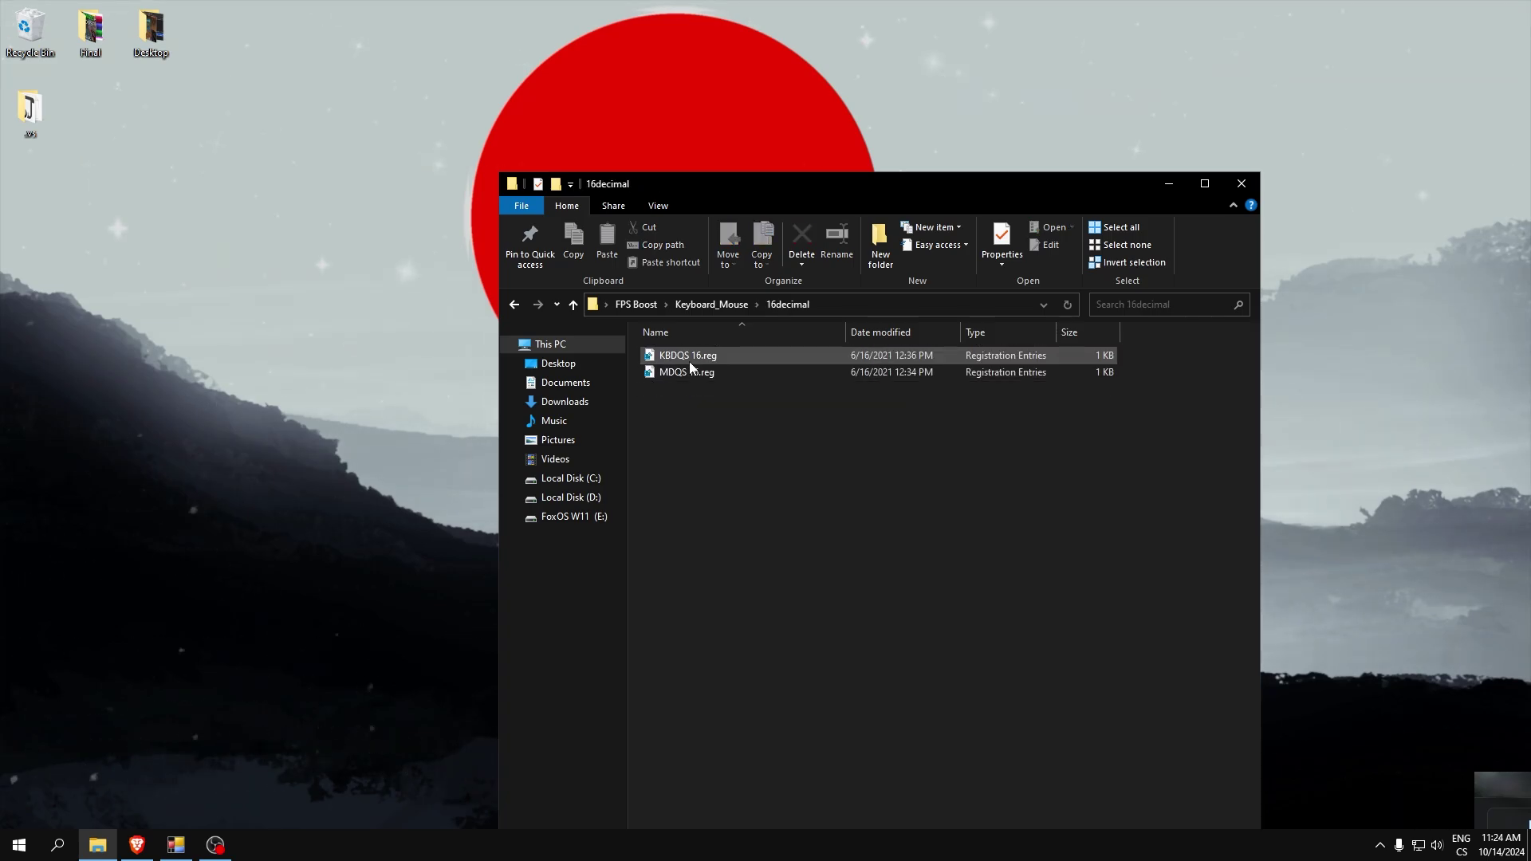
click(886, 446)
click(945, 428)
double_click(695, 373)
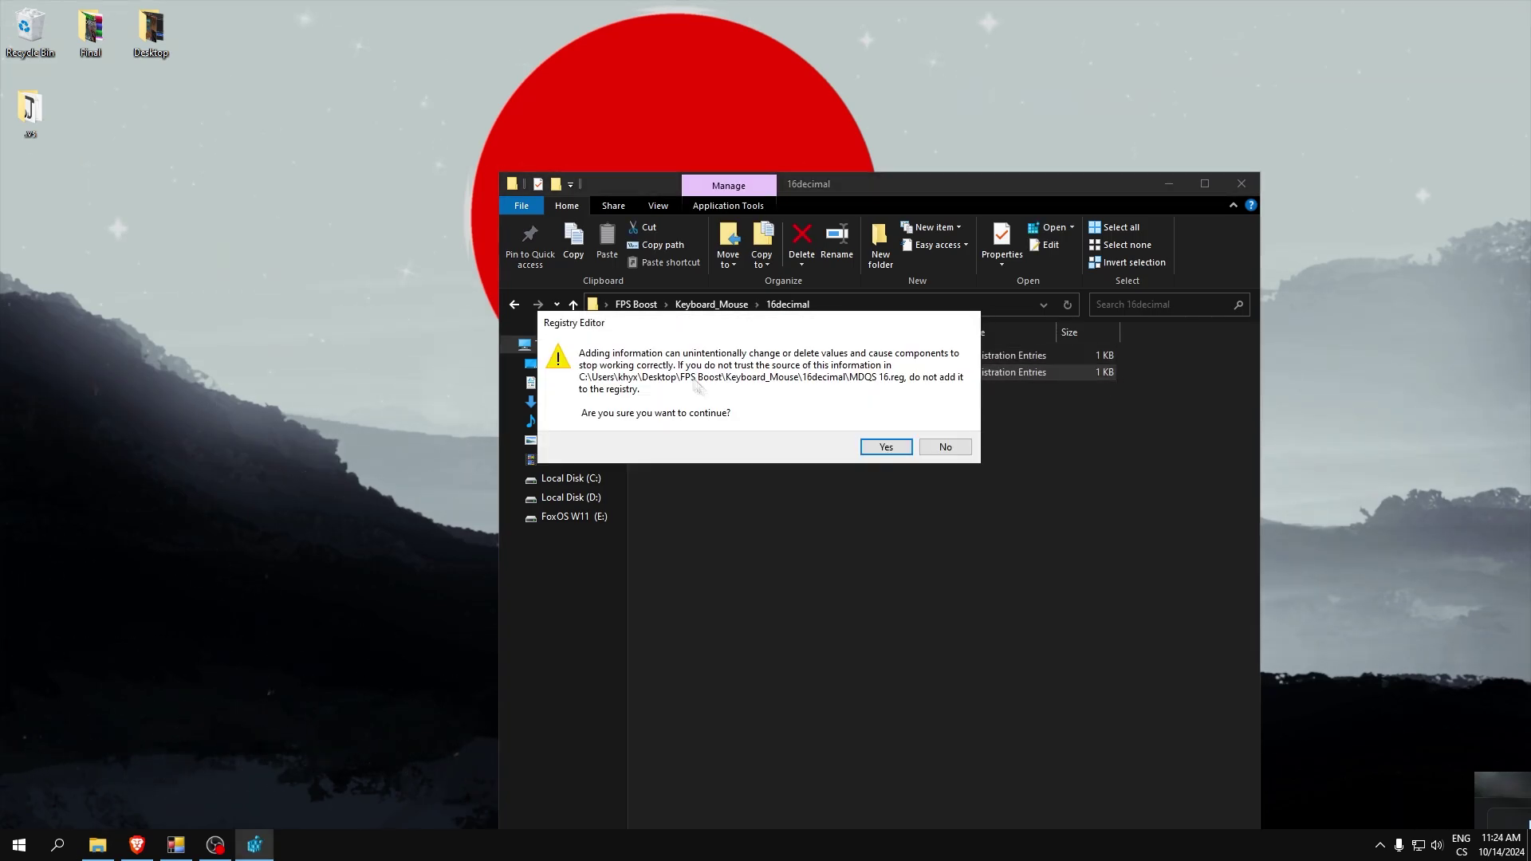
click(885, 447)
click(945, 428)
click(514, 304)
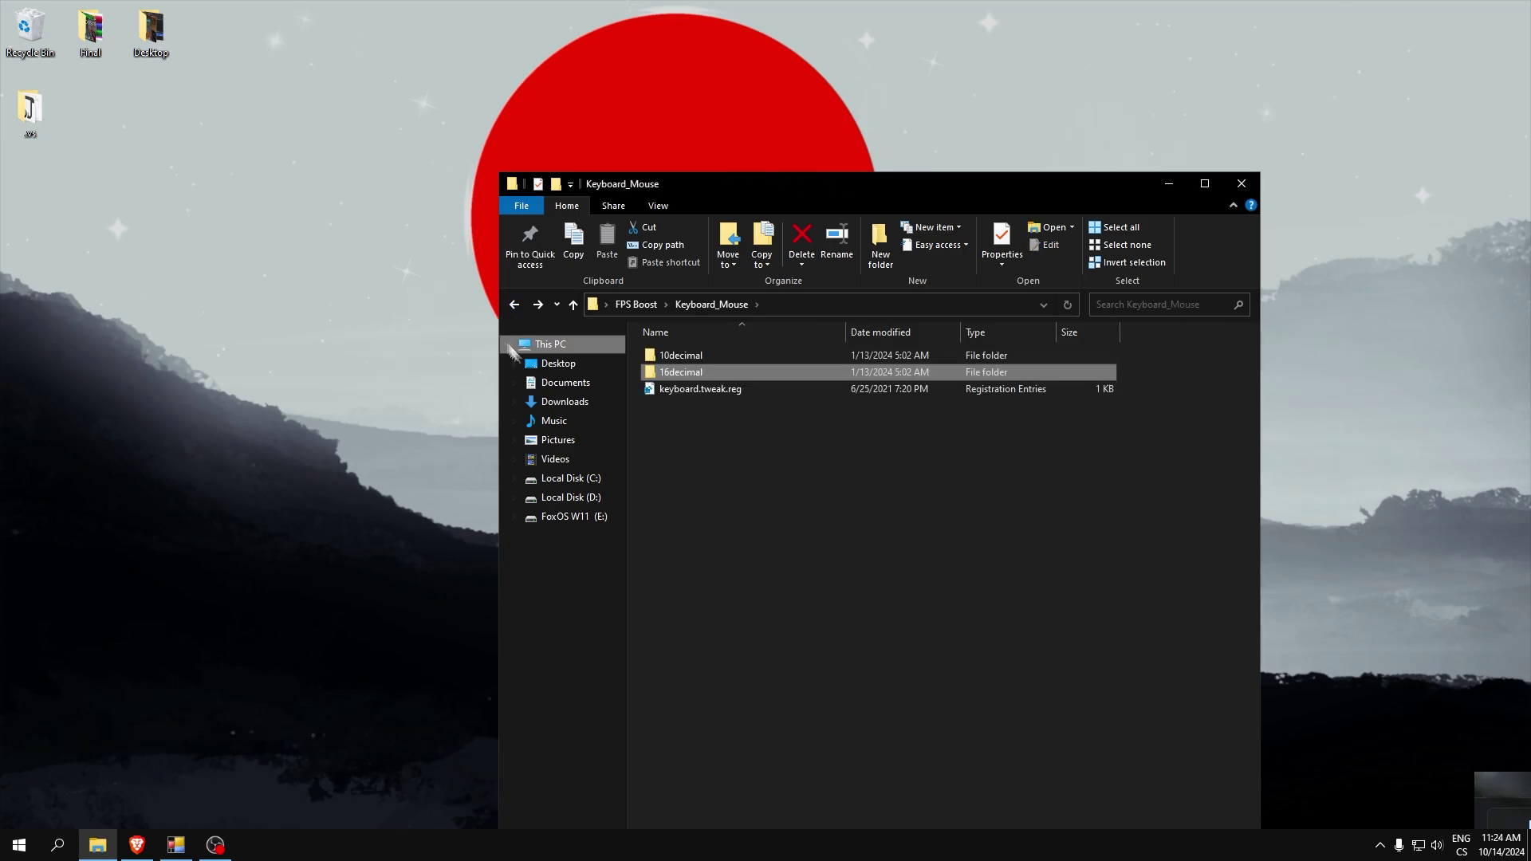
Merge keyboard.tweak.reg into the registry and return to the FPS Boost folder
double_click(692, 389)
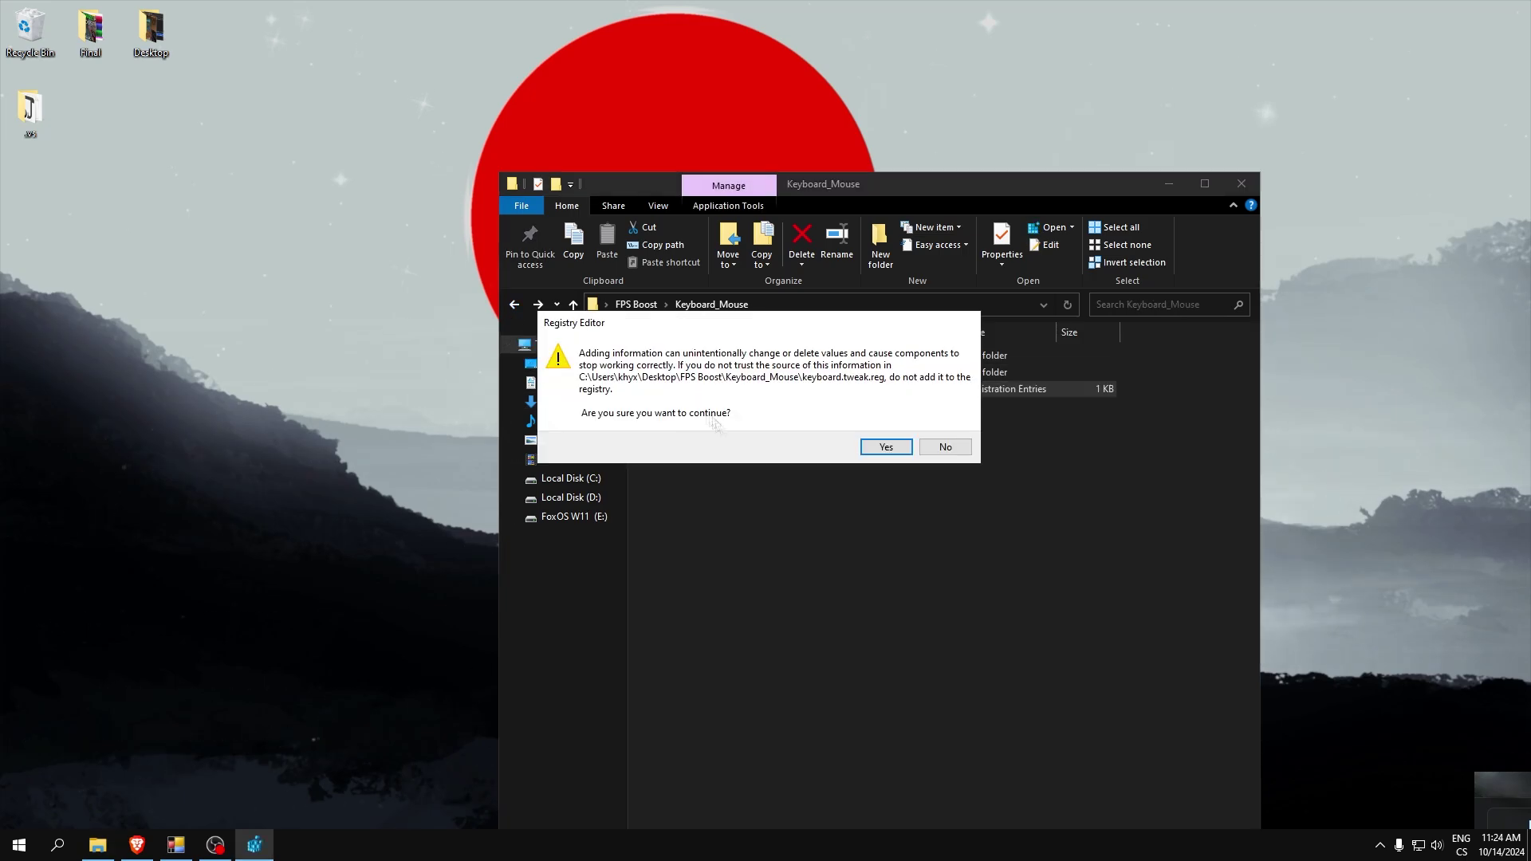
click(885, 444)
click(940, 425)
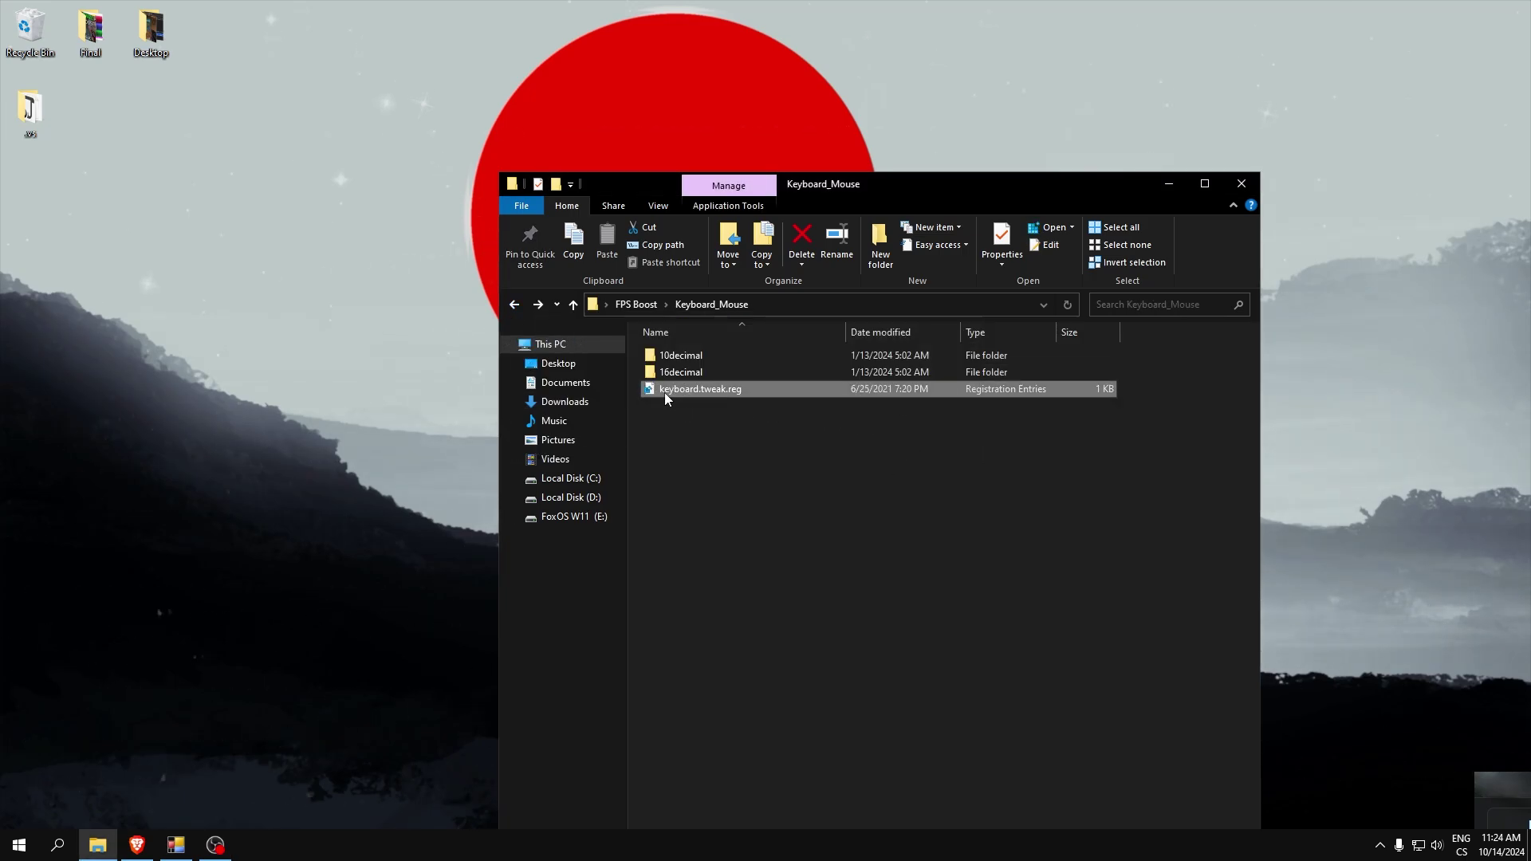
click(513, 306)
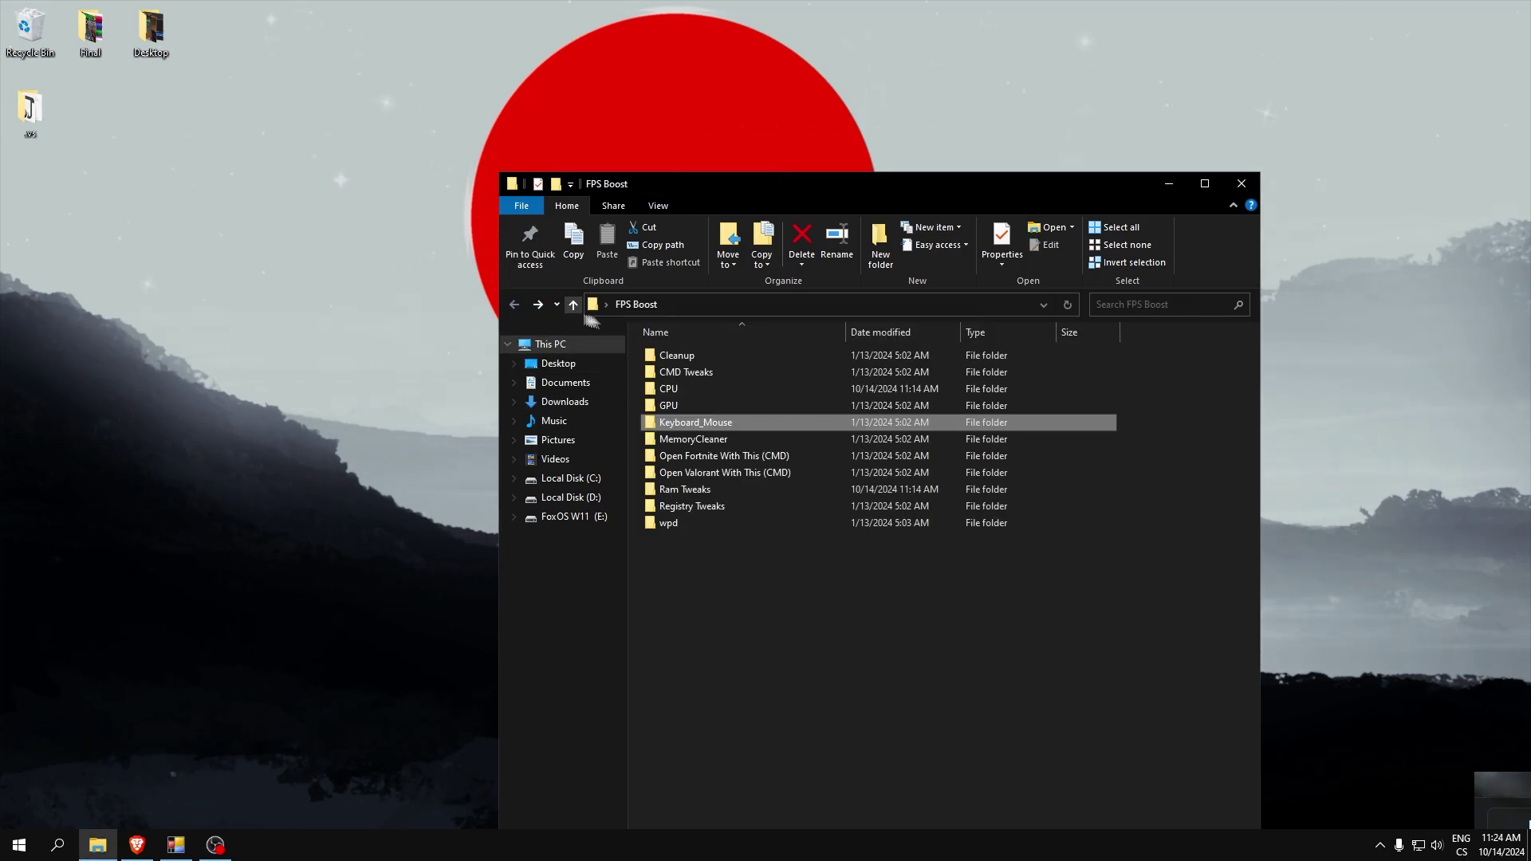
Run the memory cleaner from the MemoryCleaner folder, start its timer resolution, clean the memory and minimize it
double_click(694, 439)
double_click(680, 355)
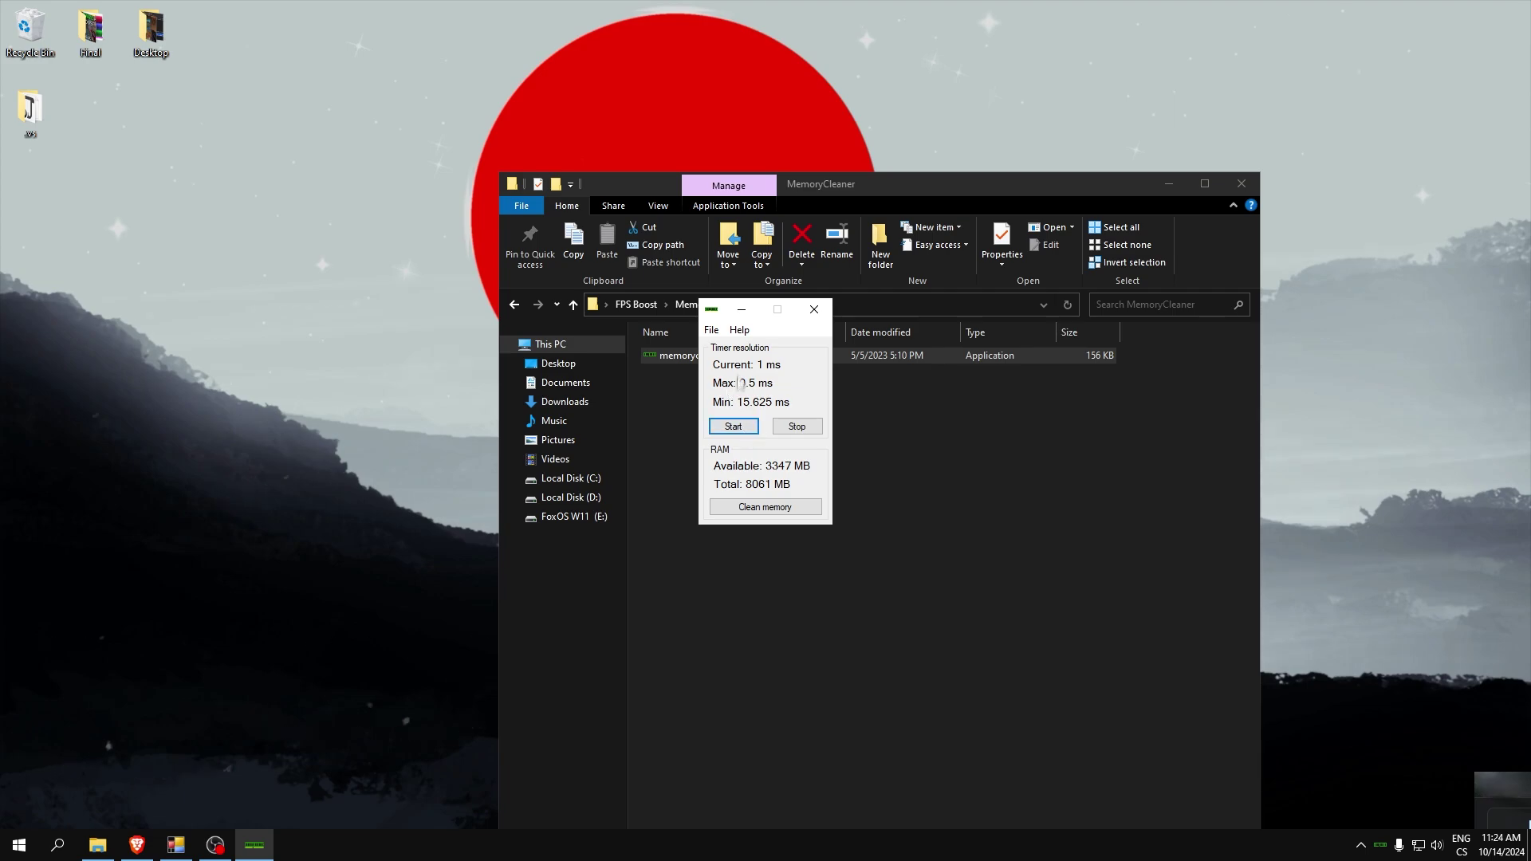
click(732, 426)
click(766, 508)
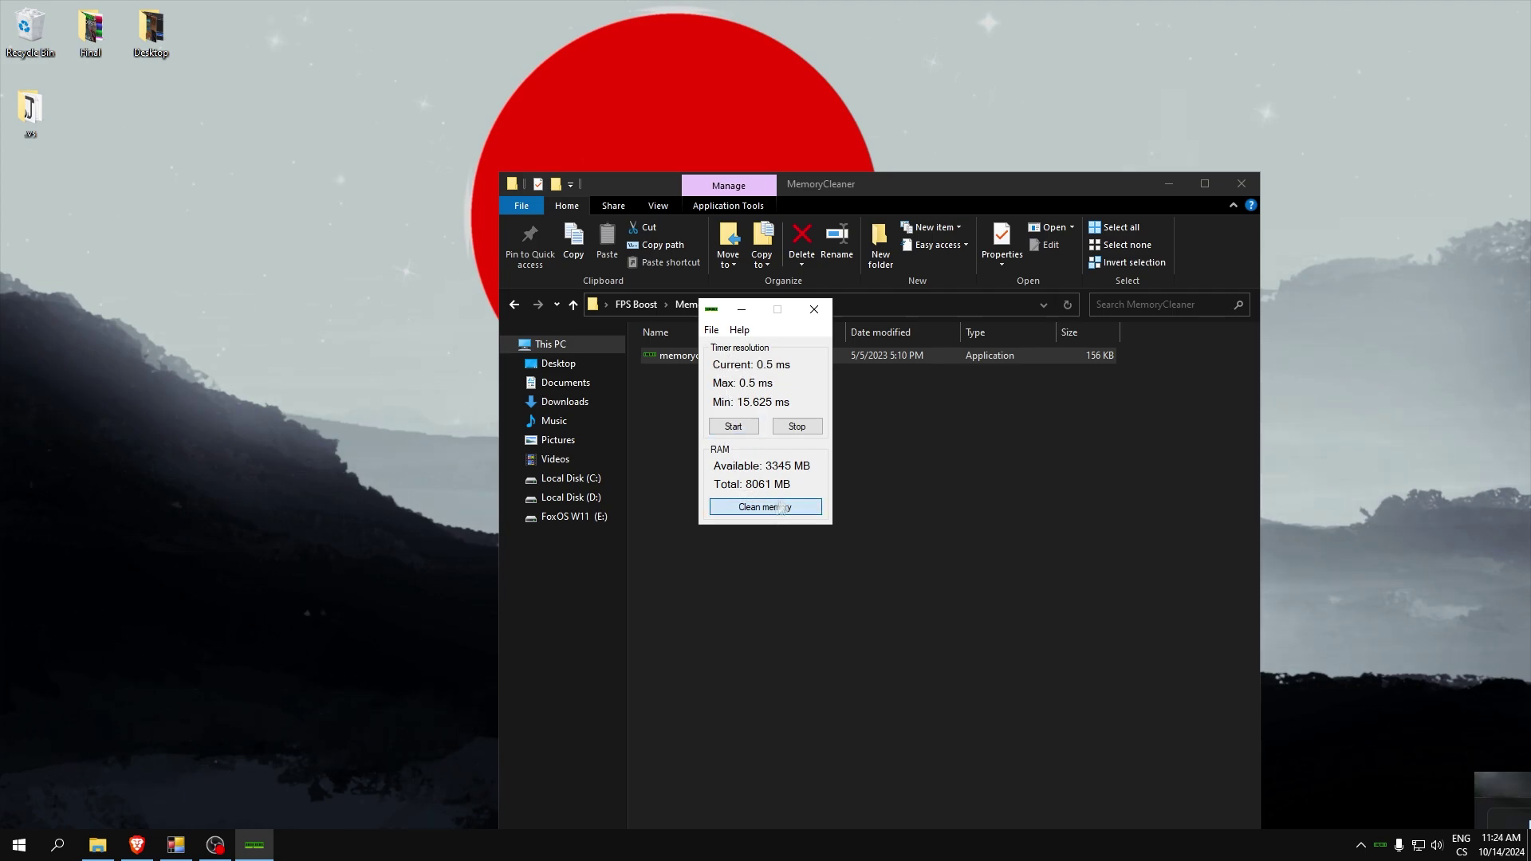
click(741, 310)
click(514, 304)
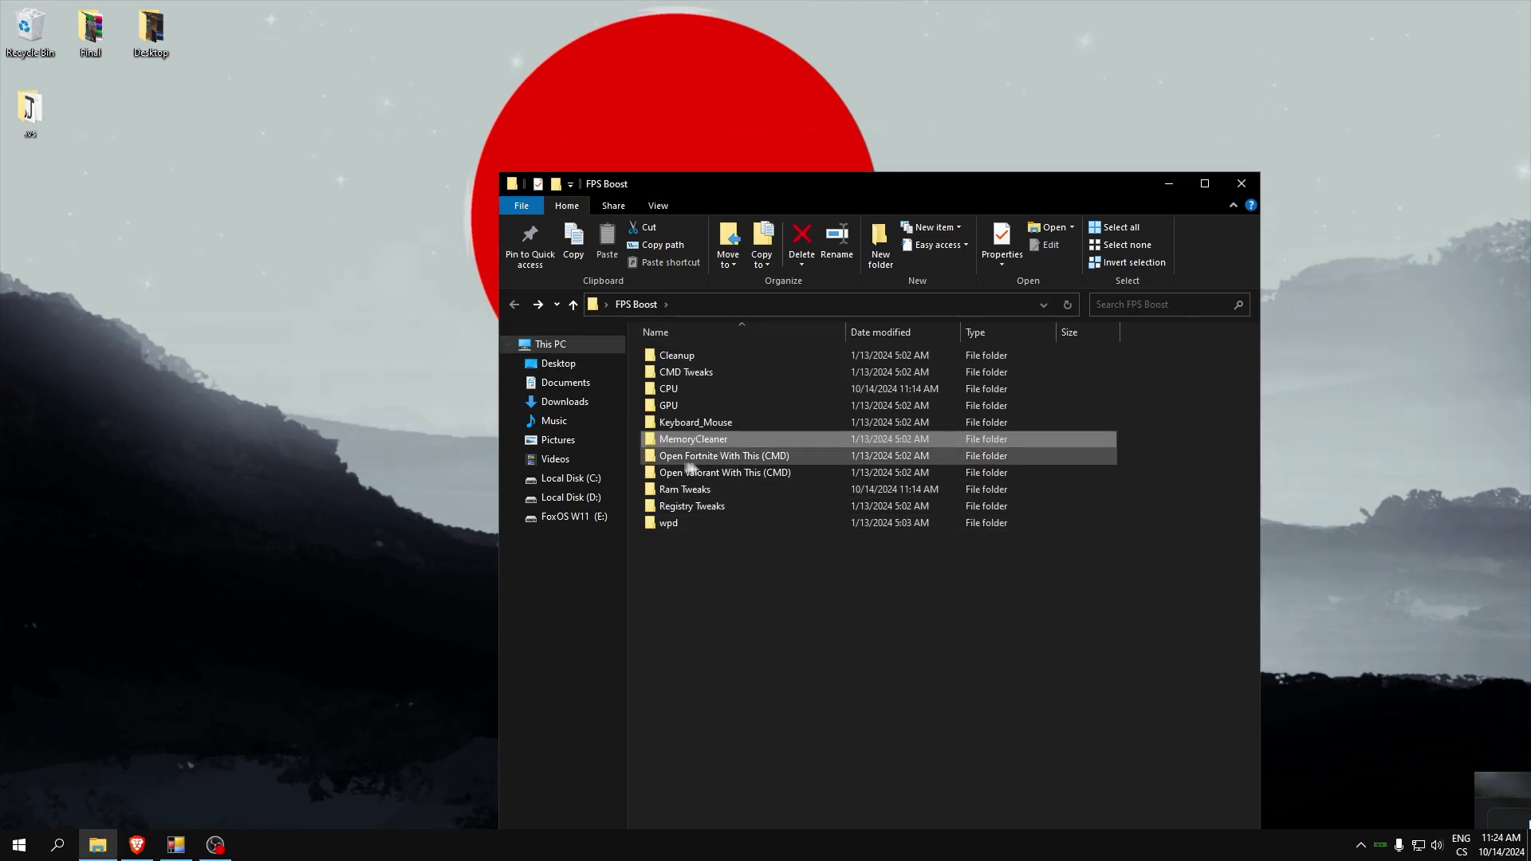
Examine the contents of the "Open Fortnite With This (CMD)" and "Open Valorant With This (CMD)" folders and return to FPS Boost
click(653, 461)
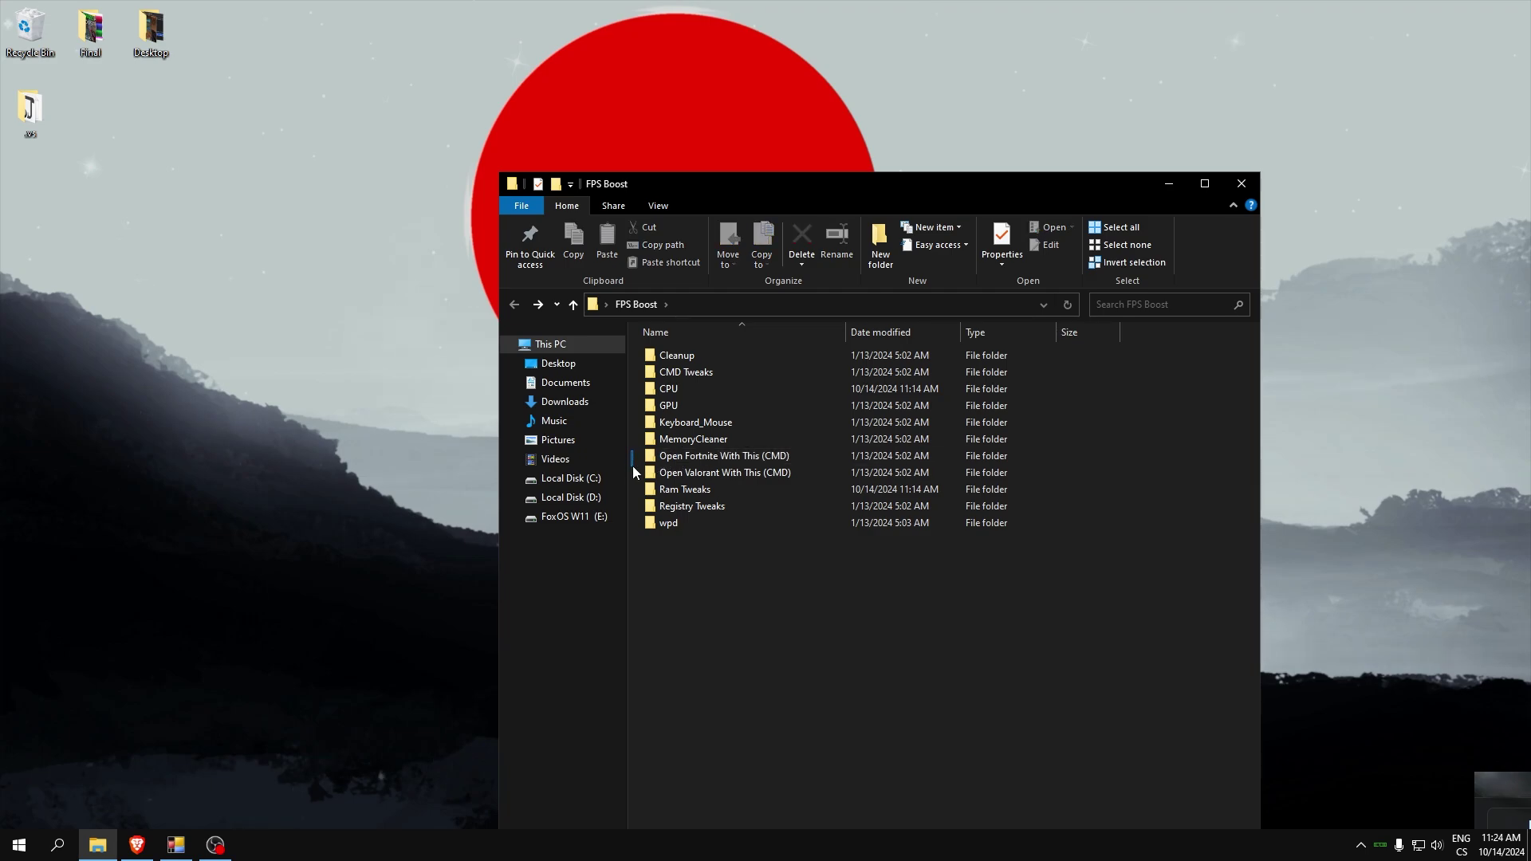
click(658, 475)
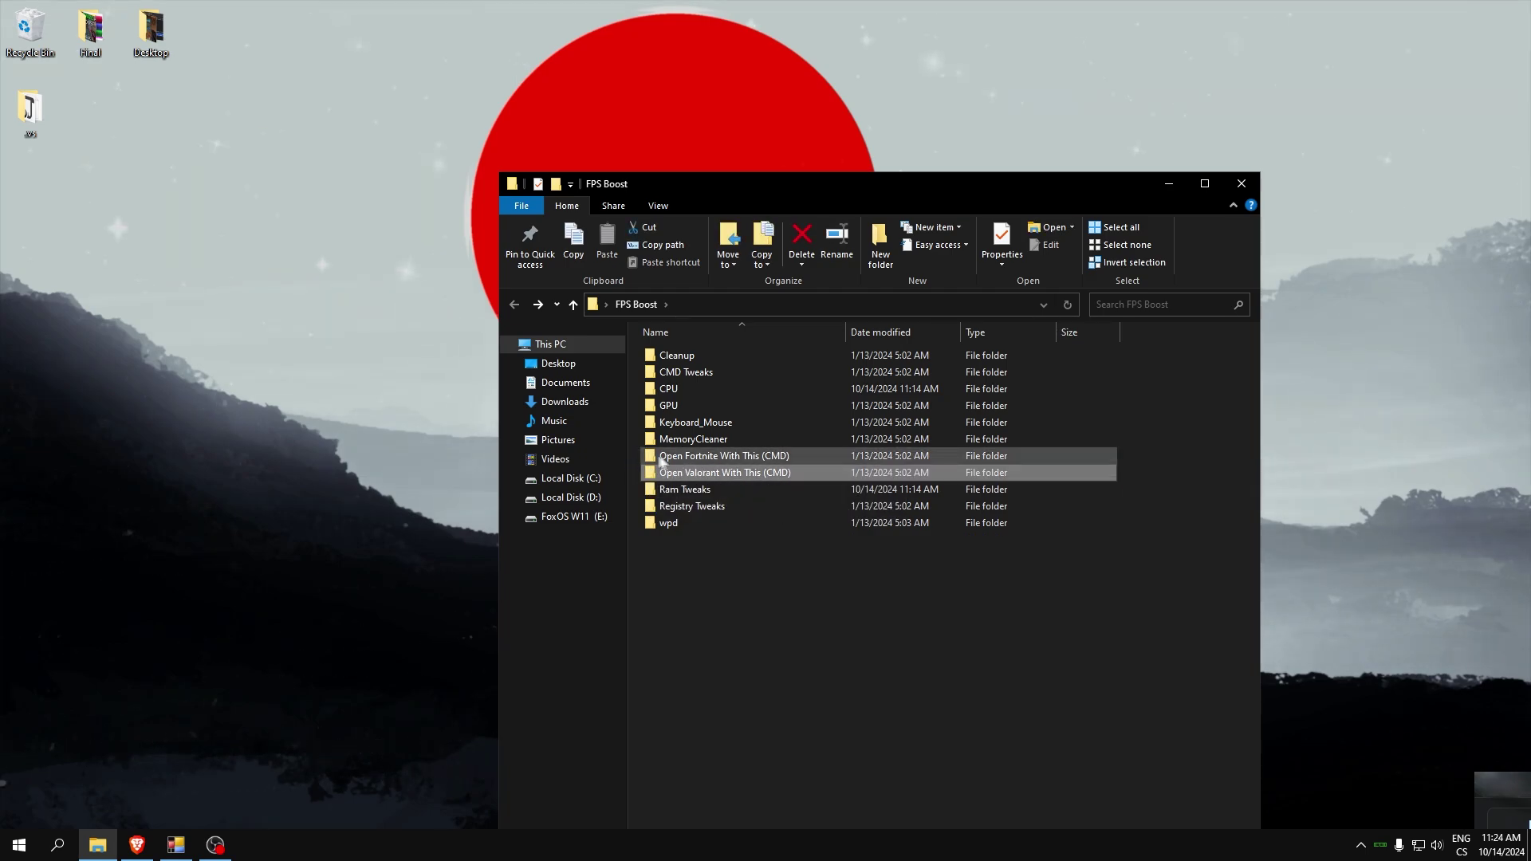
click(658, 461)
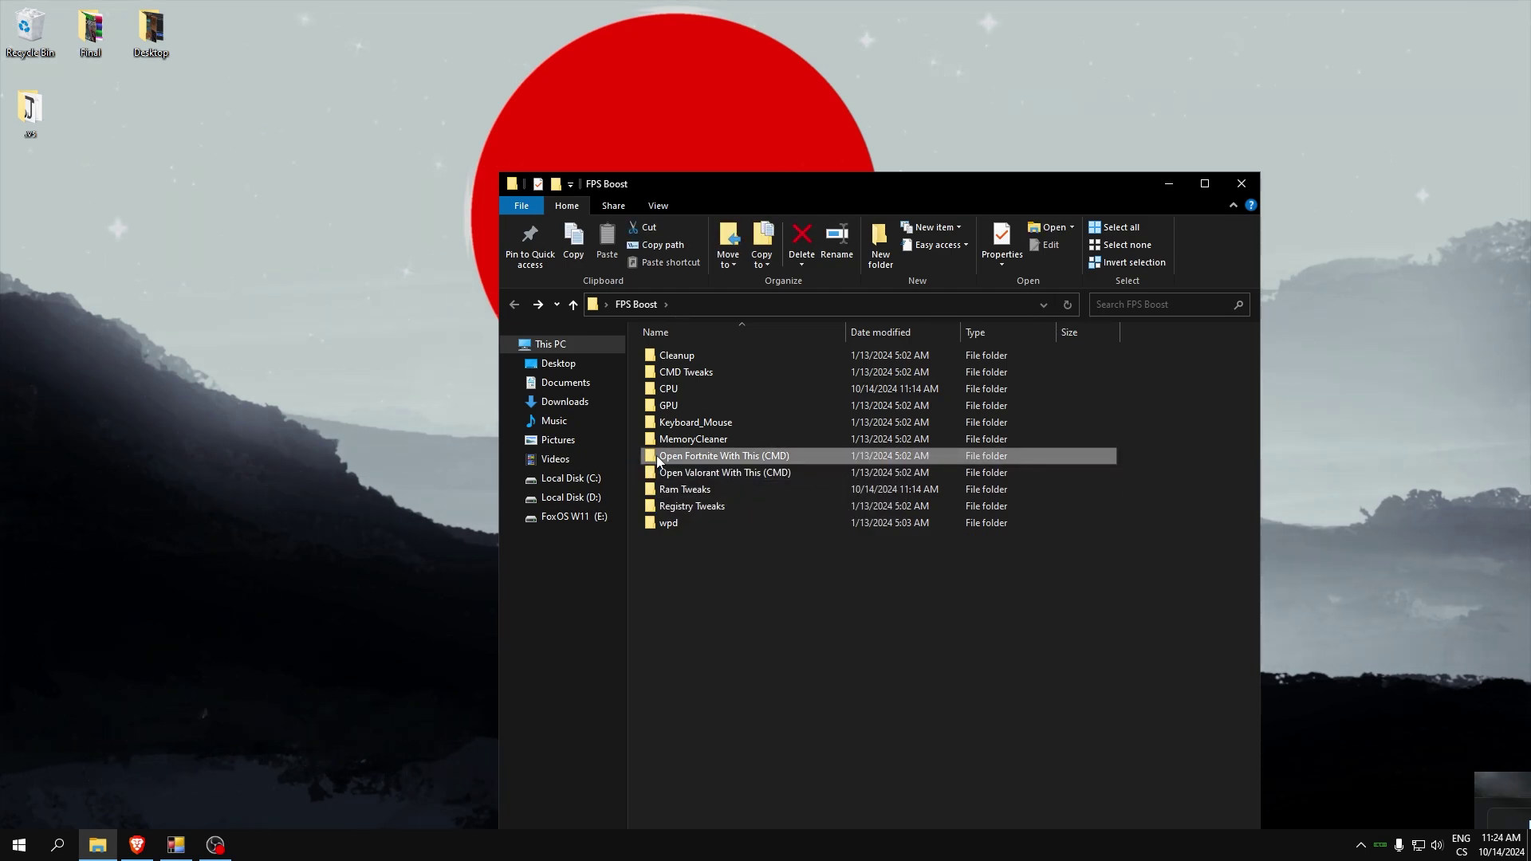
double_click(657, 461)
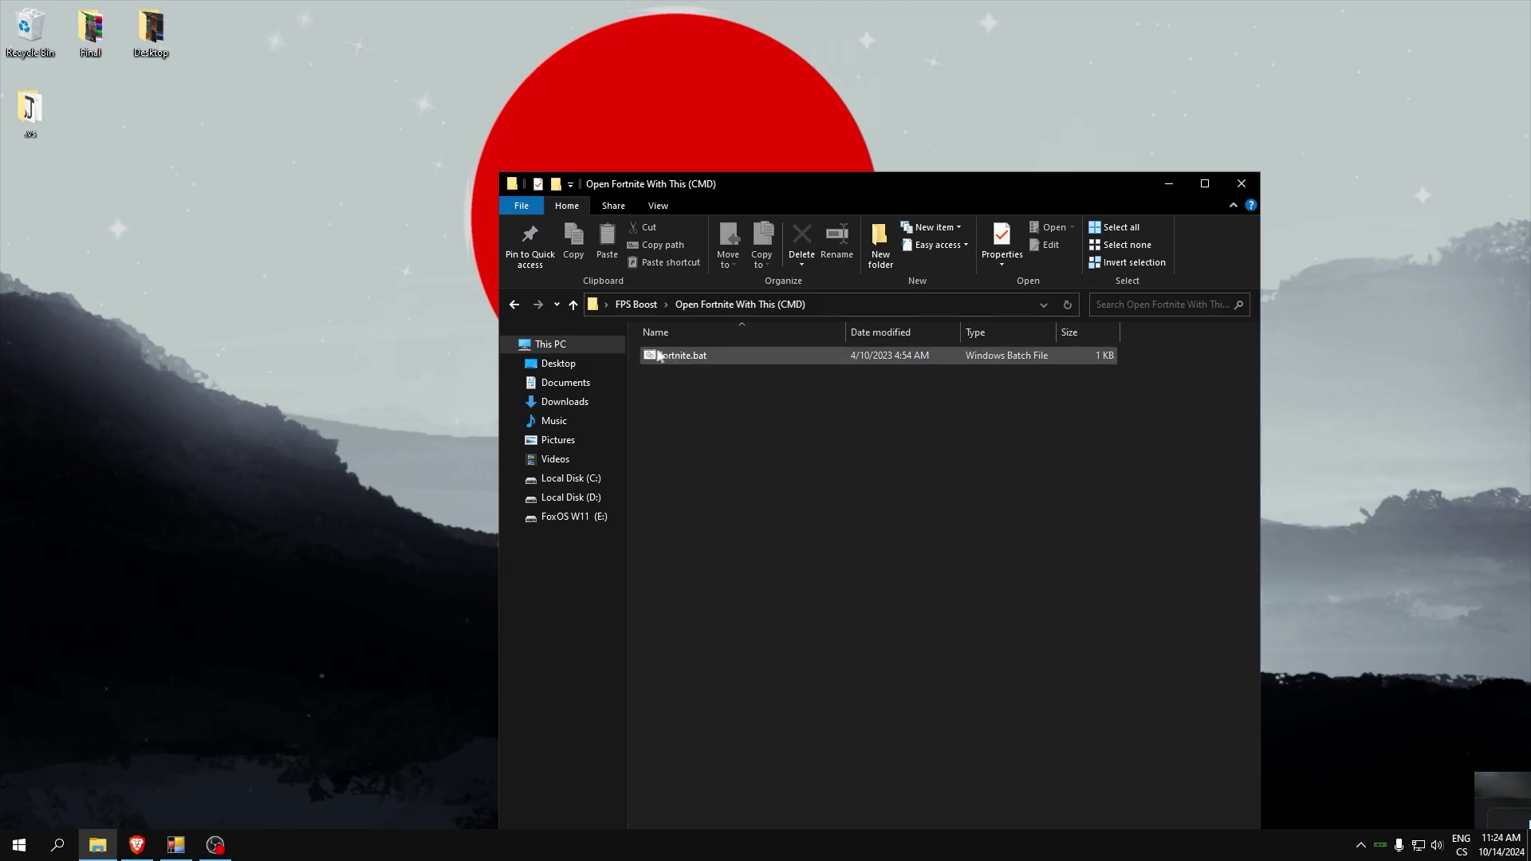
click(514, 304)
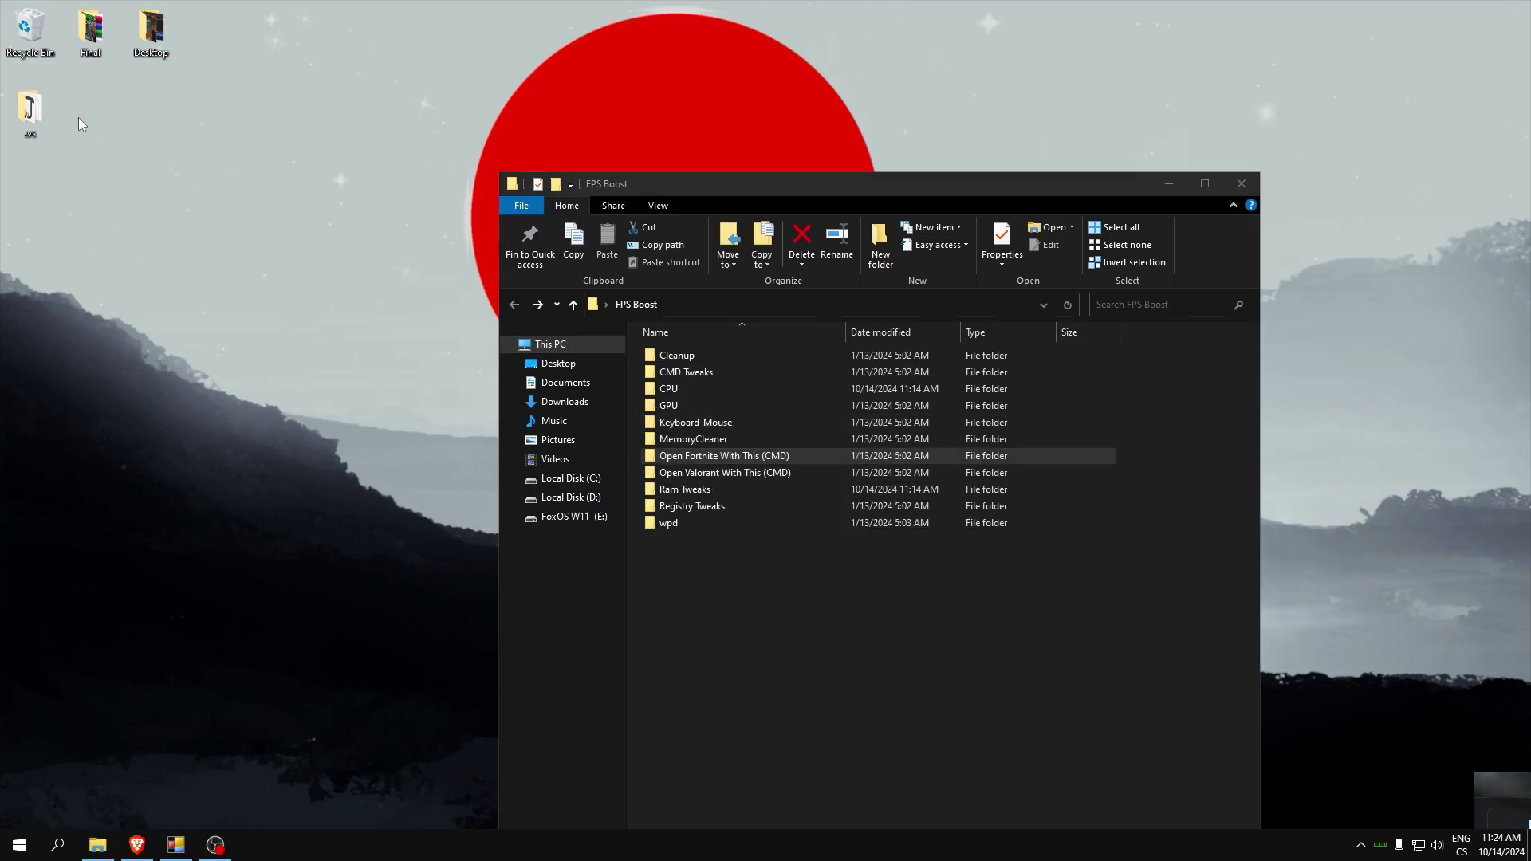
double_click(694, 457)
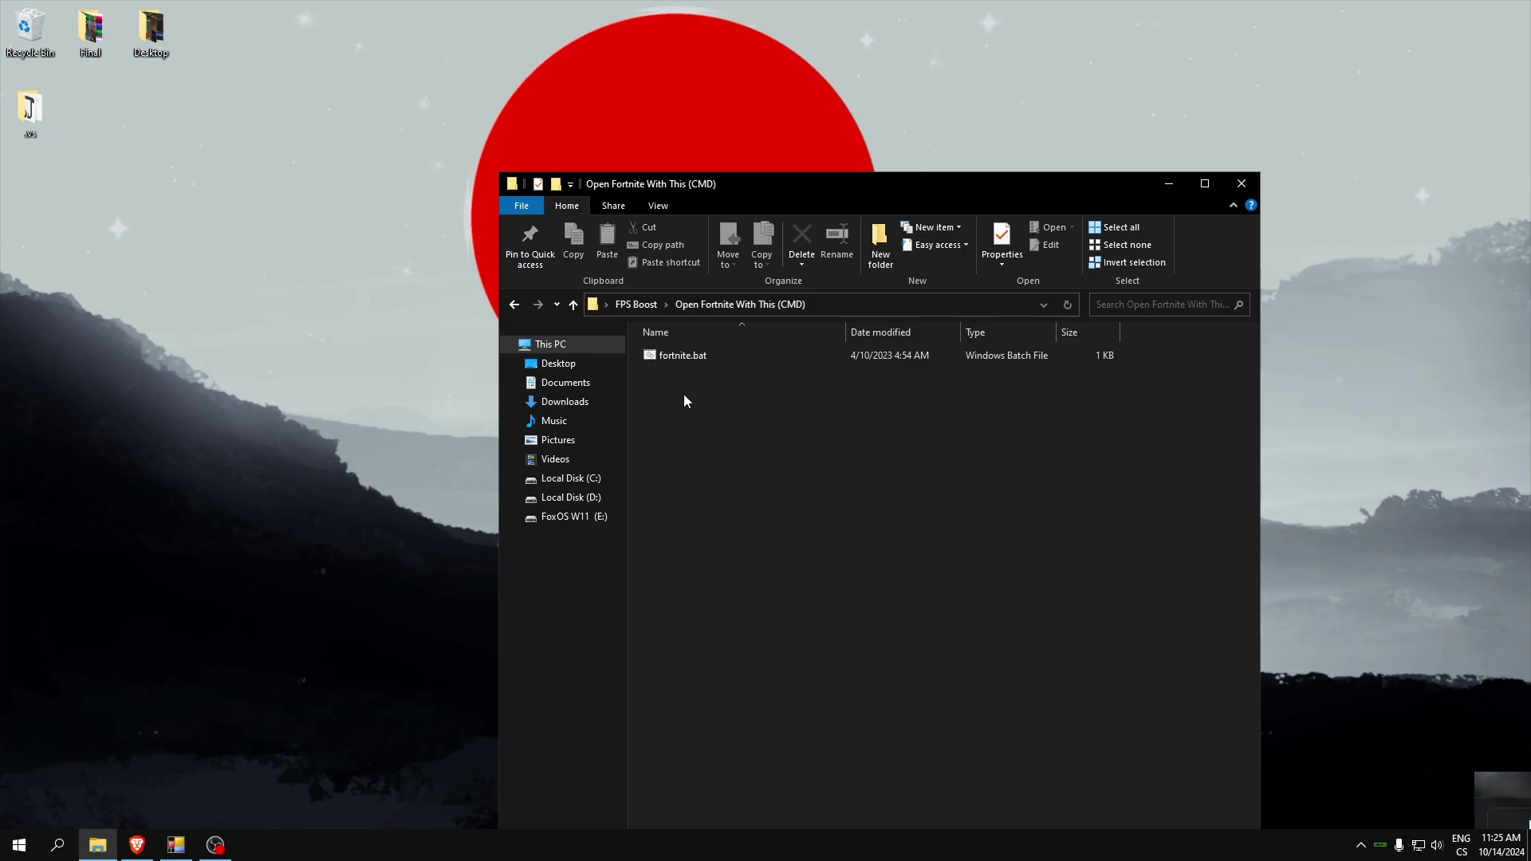
double_click(665, 357)
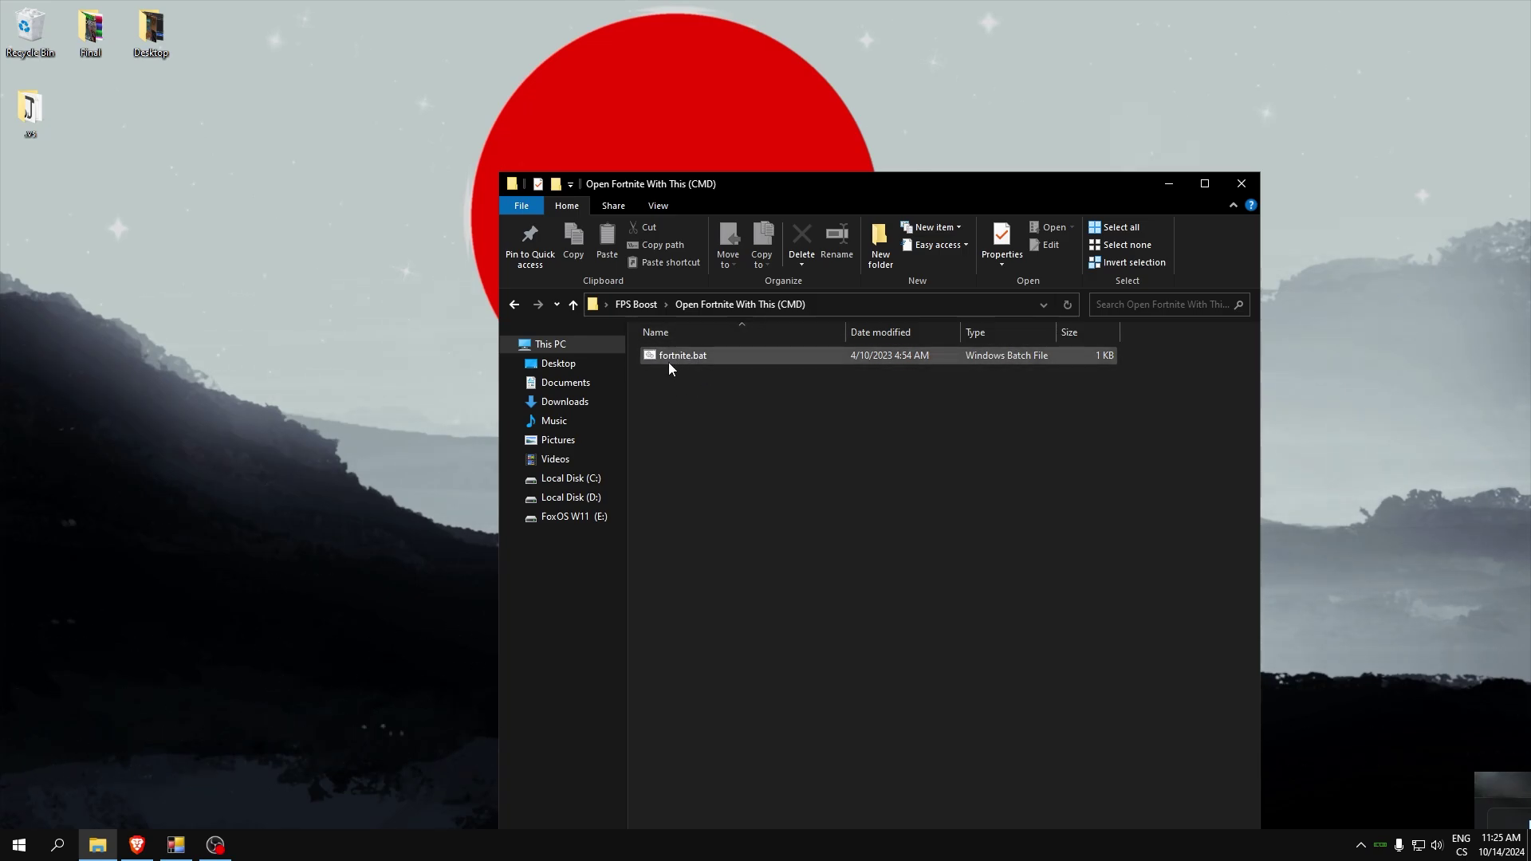
click(514, 304)
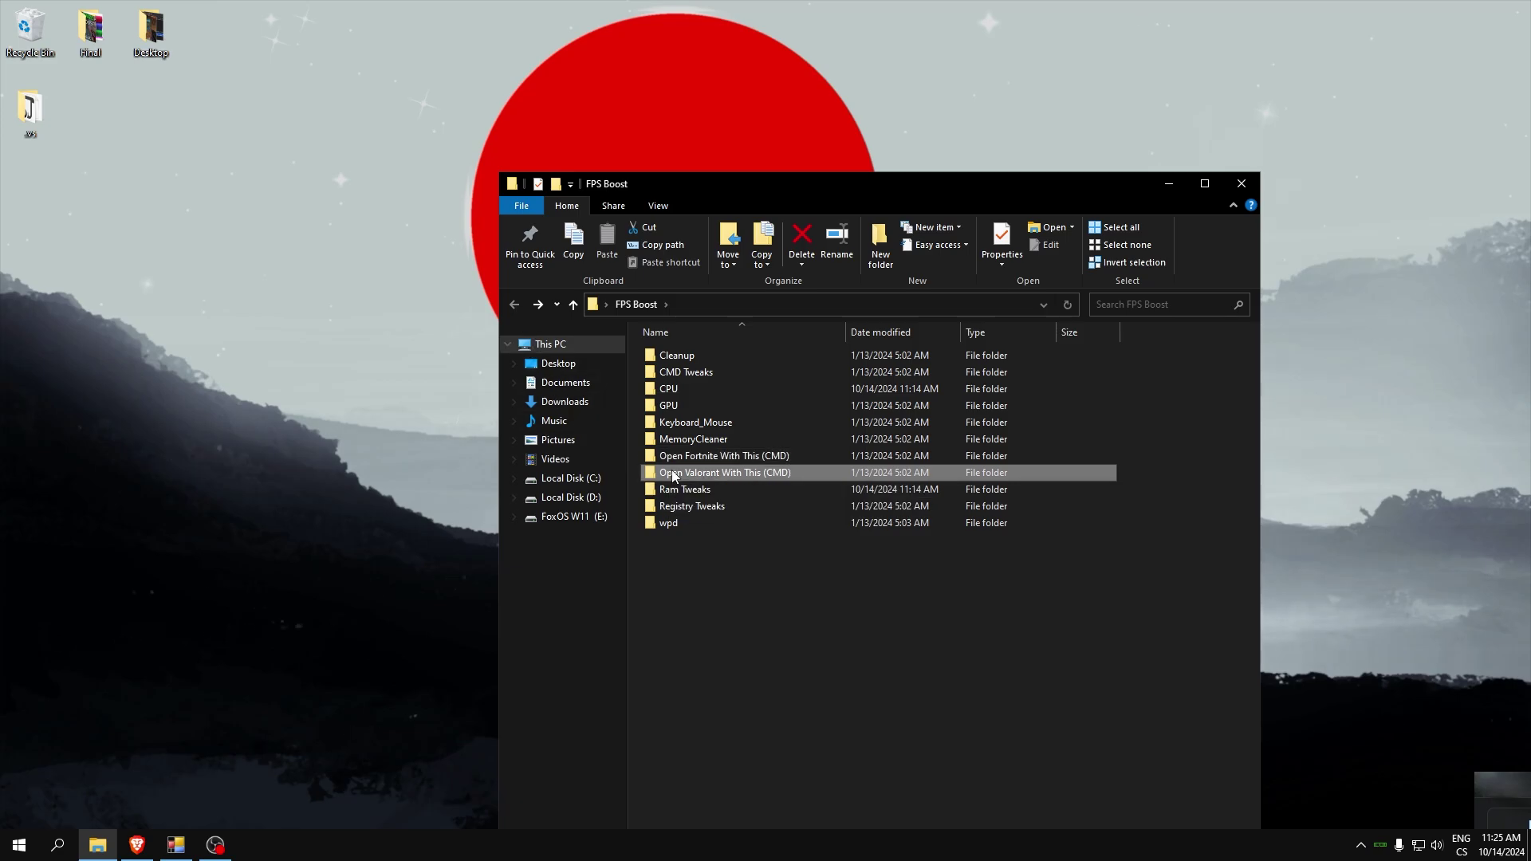
double_click(672, 474)
click(514, 305)
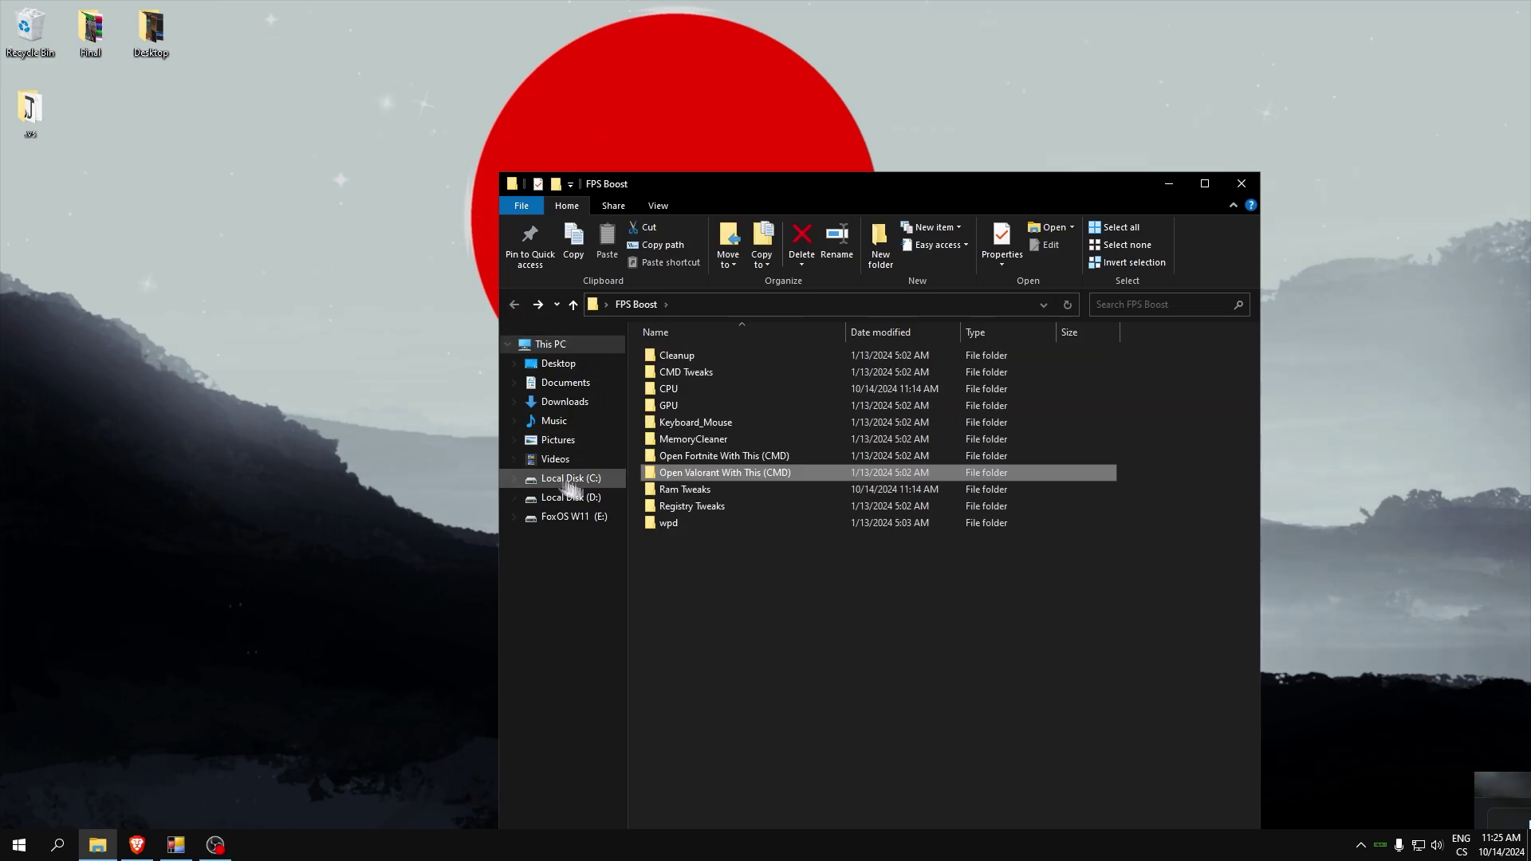
Merge "1. Memory Management Optimizations" and "2. Enable LargeSystemCache.reg" from the Ram Tweaks folder into the registry
double_click(680, 490)
double_click(674, 355)
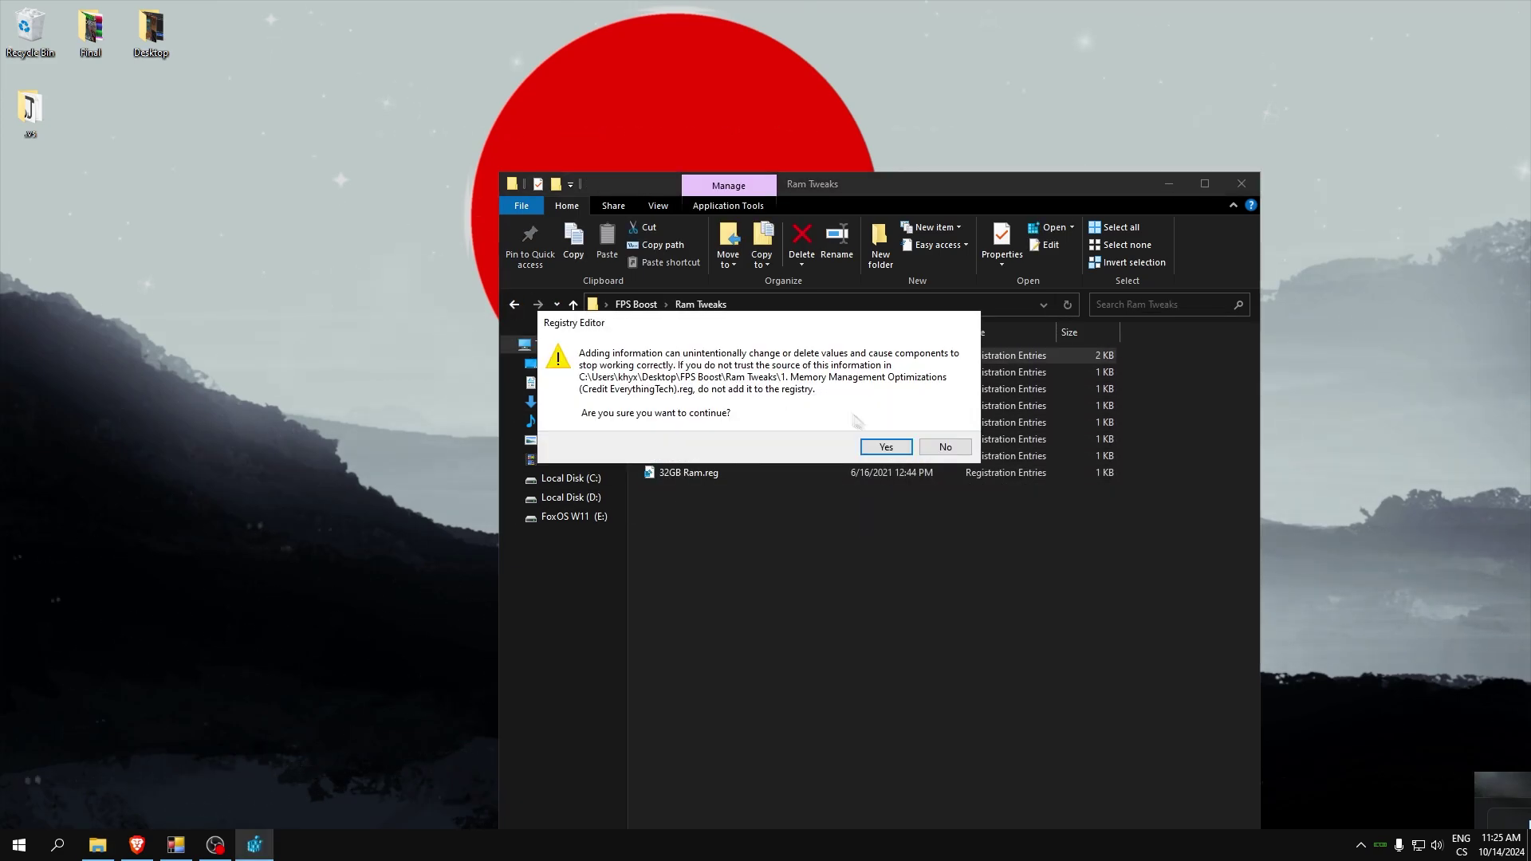
click(882, 444)
click(934, 426)
double_click(718, 369)
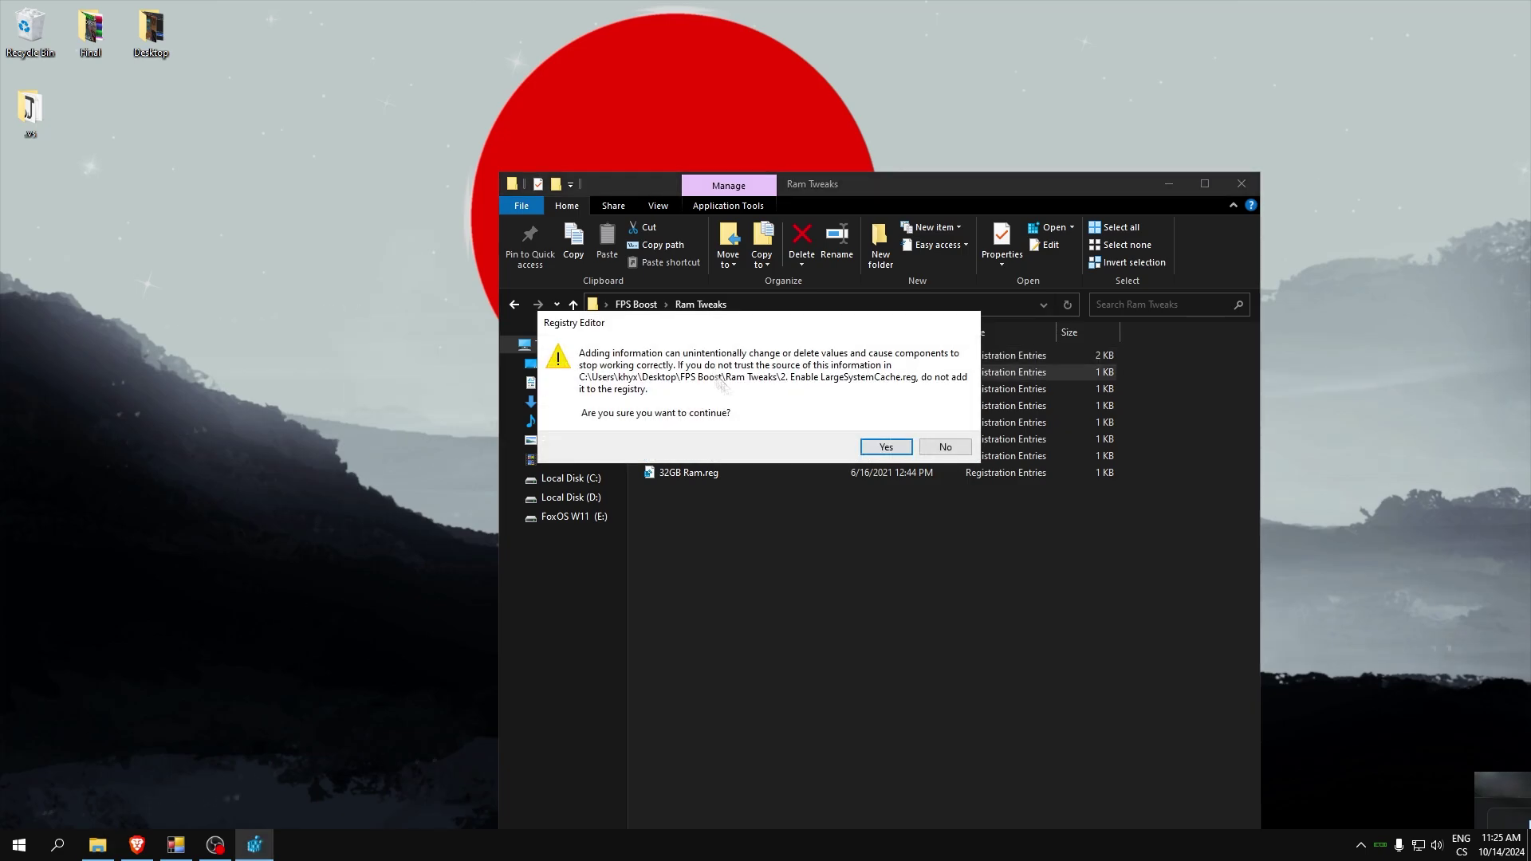
click(882, 446)
click(935, 426)
Merge 8GB Ram.reg into the registry and return to the FPS Boost folder
mouse_move(635, 355)
mouse_down()
mouse_move(711, 385)
mouse_move(607, 351)
mouse_up()
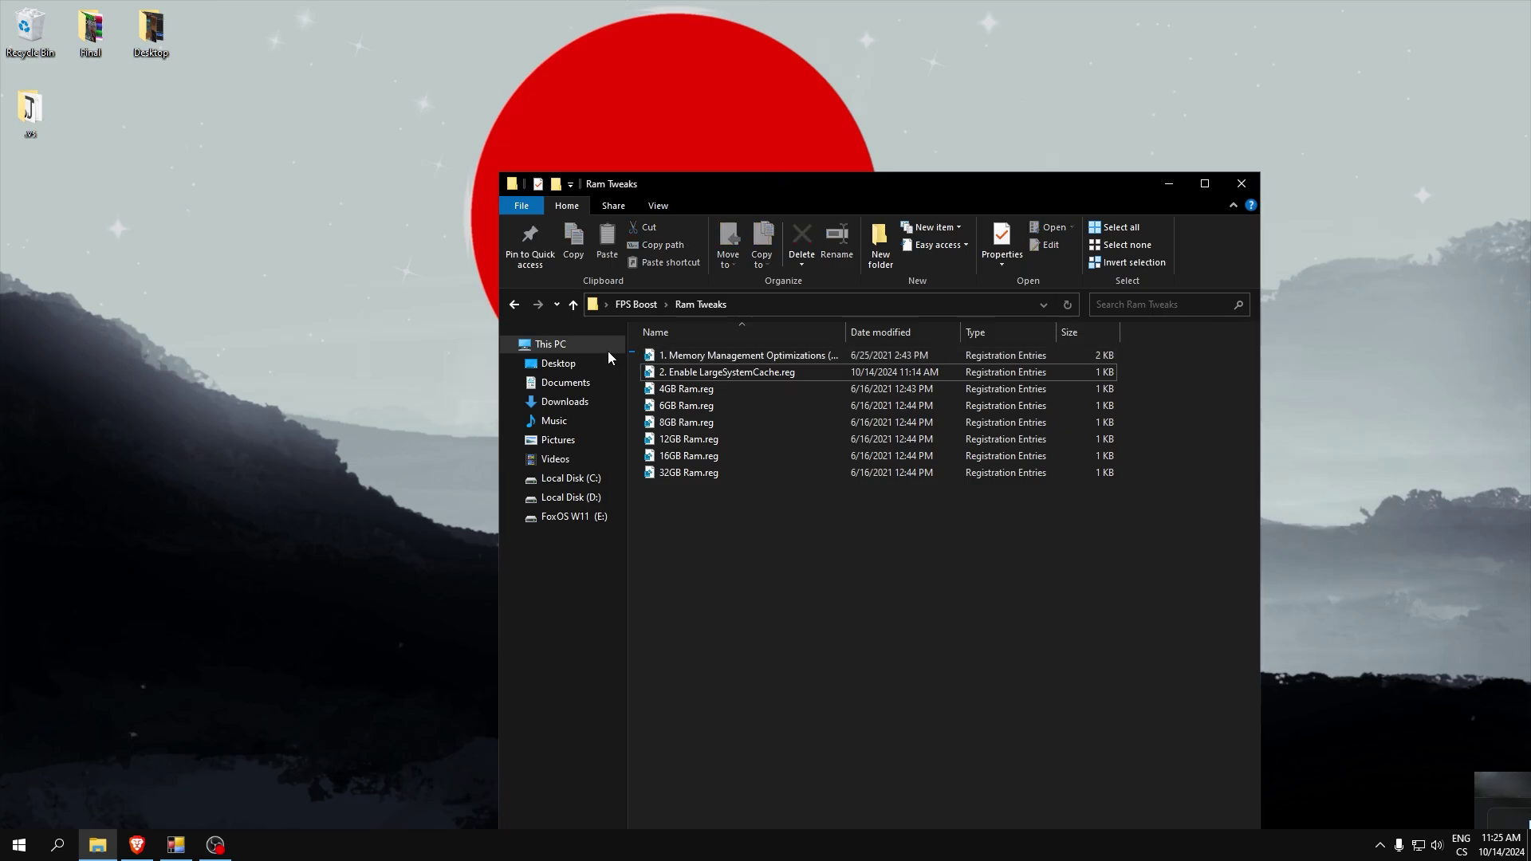
double_click(670, 421)
click(882, 440)
click(929, 420)
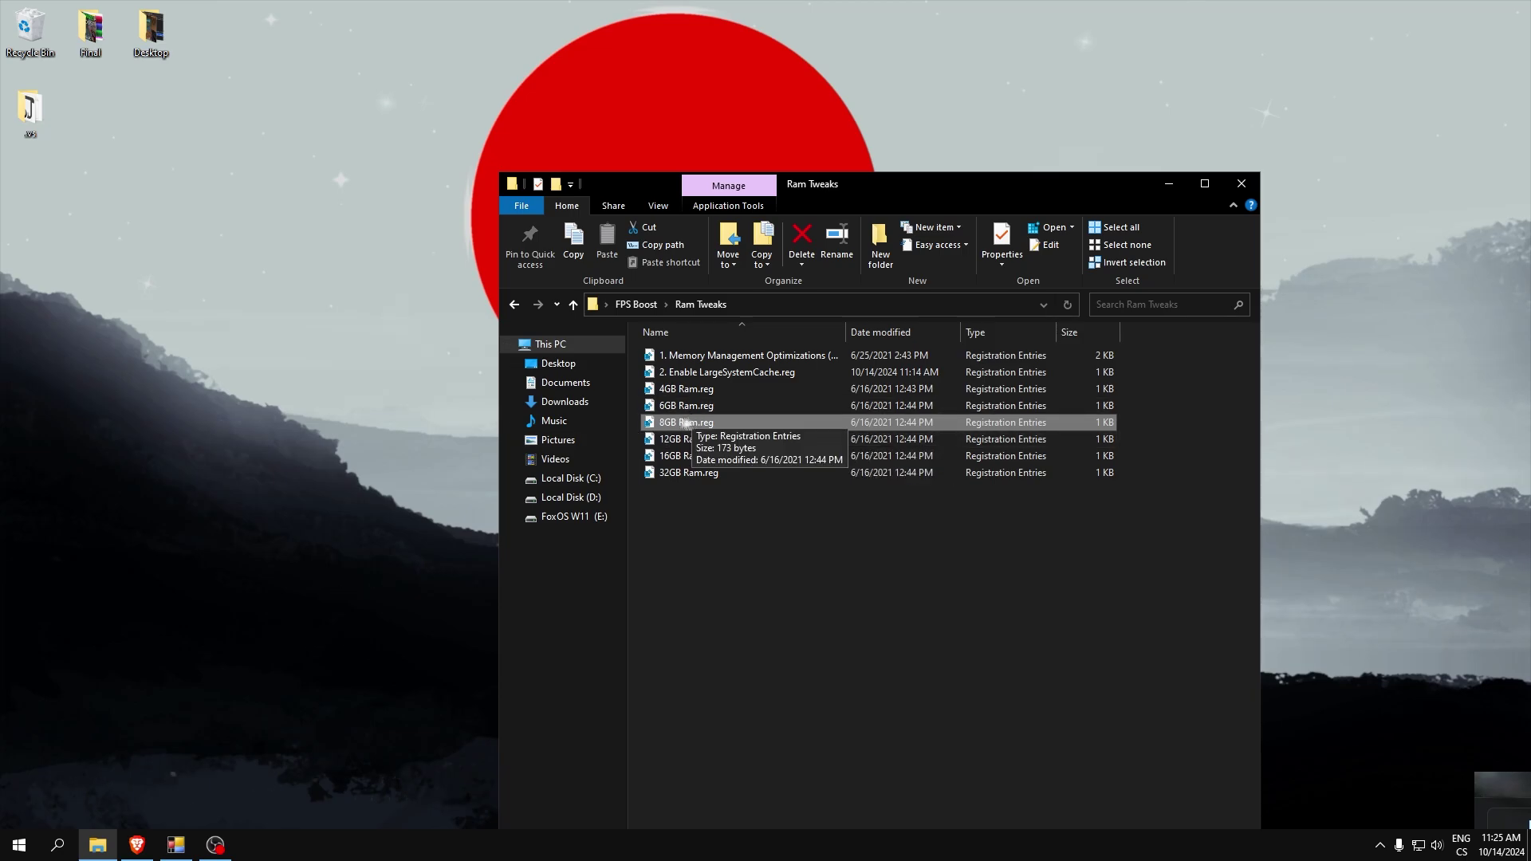
click(514, 304)
Merge Tweaked CSRSS Priority.reg from the CSRSS folder inside Registry Tweaks and return to Registry Tweaks
double_click(688, 490)
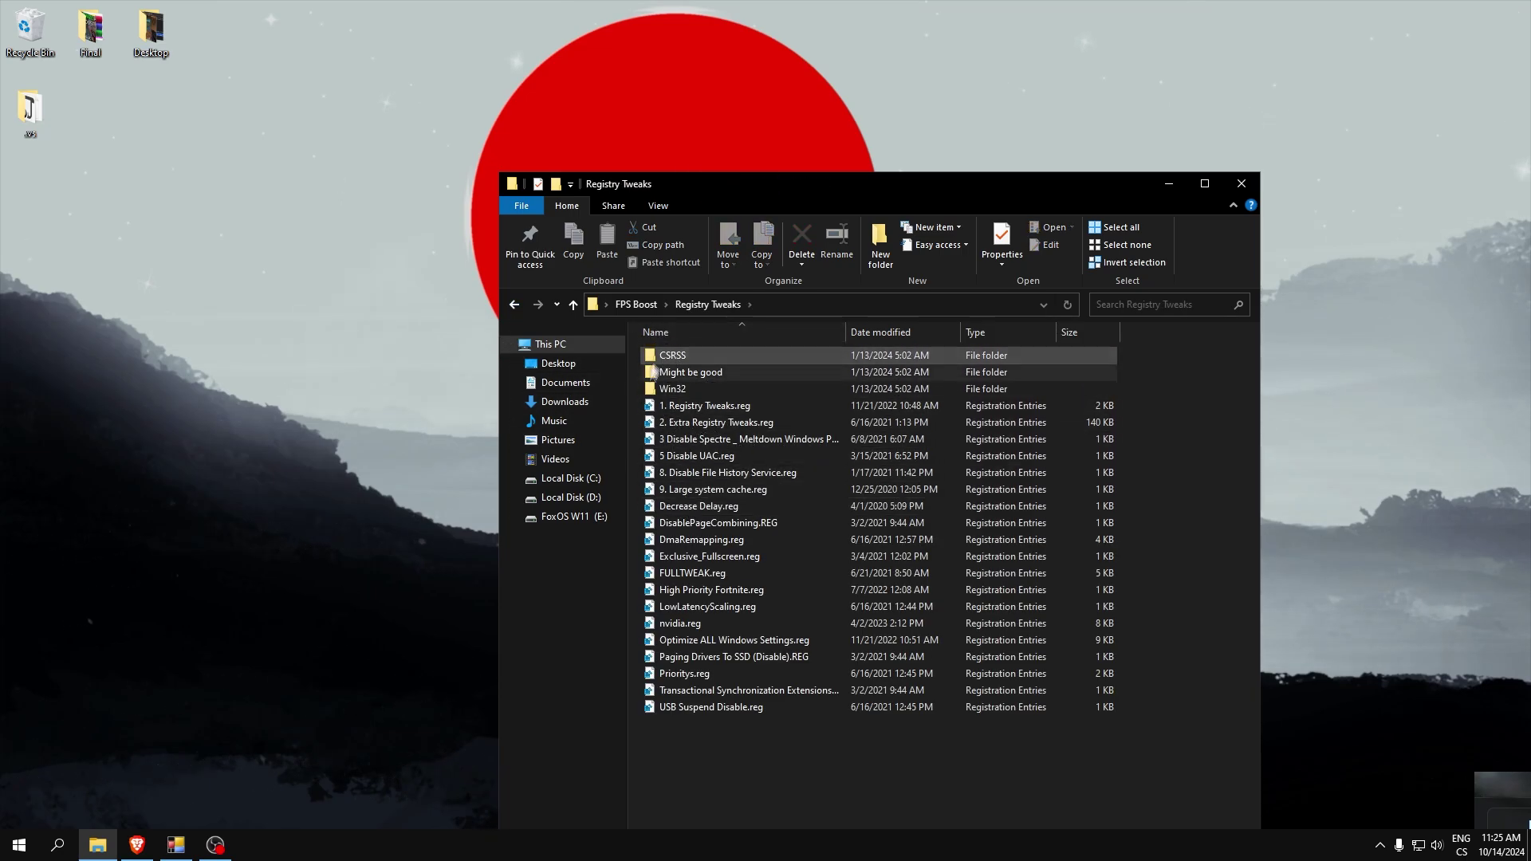
double_click(737, 355)
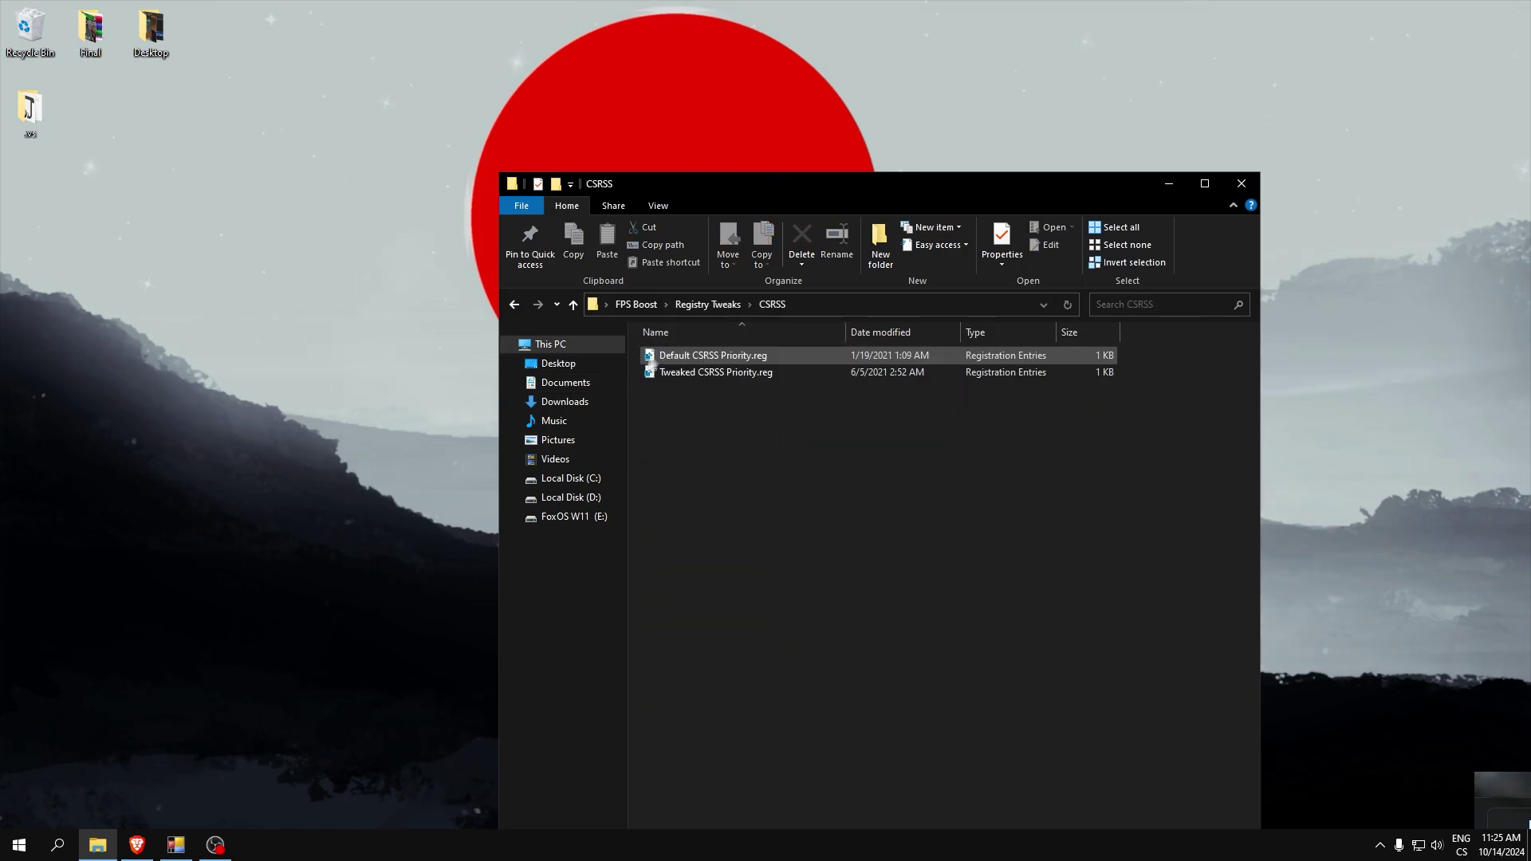
double_click(688, 372)
key(Return)
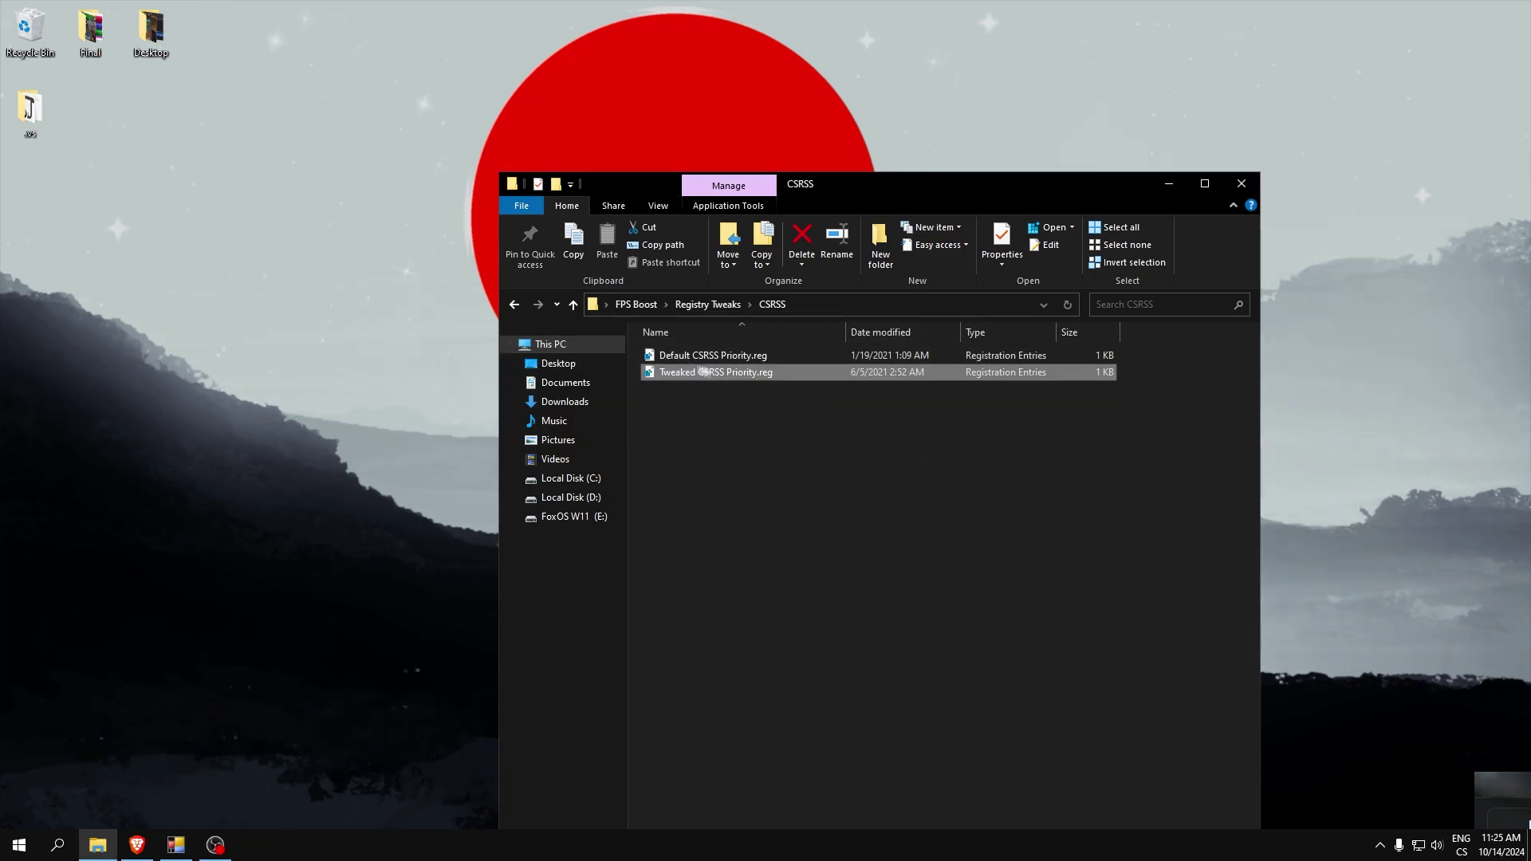
key(alt+Left)
Merge Tweaked lsass Priority.reg and Tweaked winlogon Priority.reg from the "Might be good" folder and return to Registry Tweaks
double_click(689, 373)
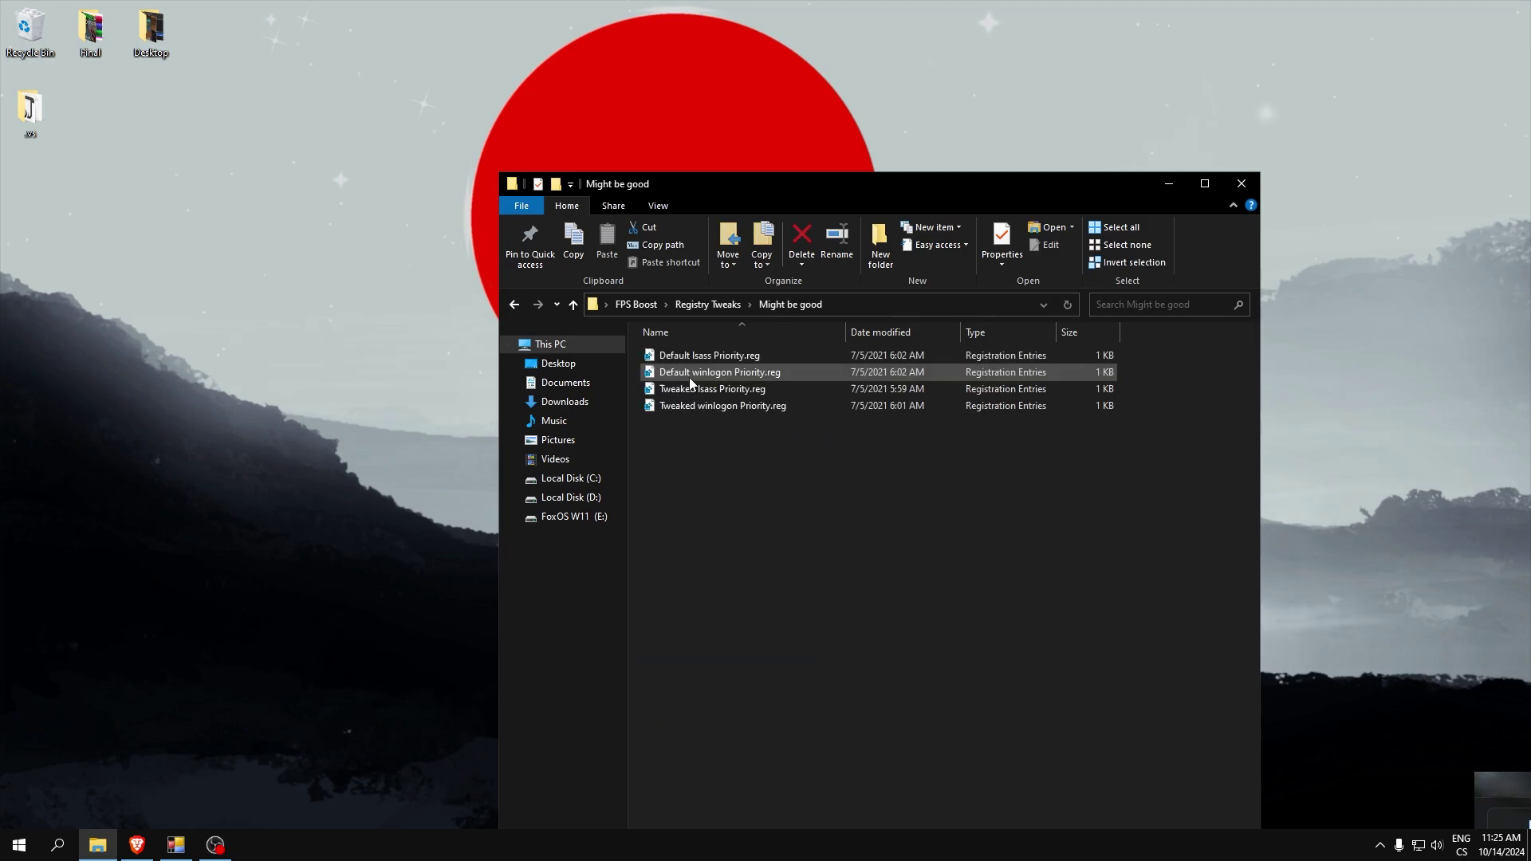
double_click(706, 389)
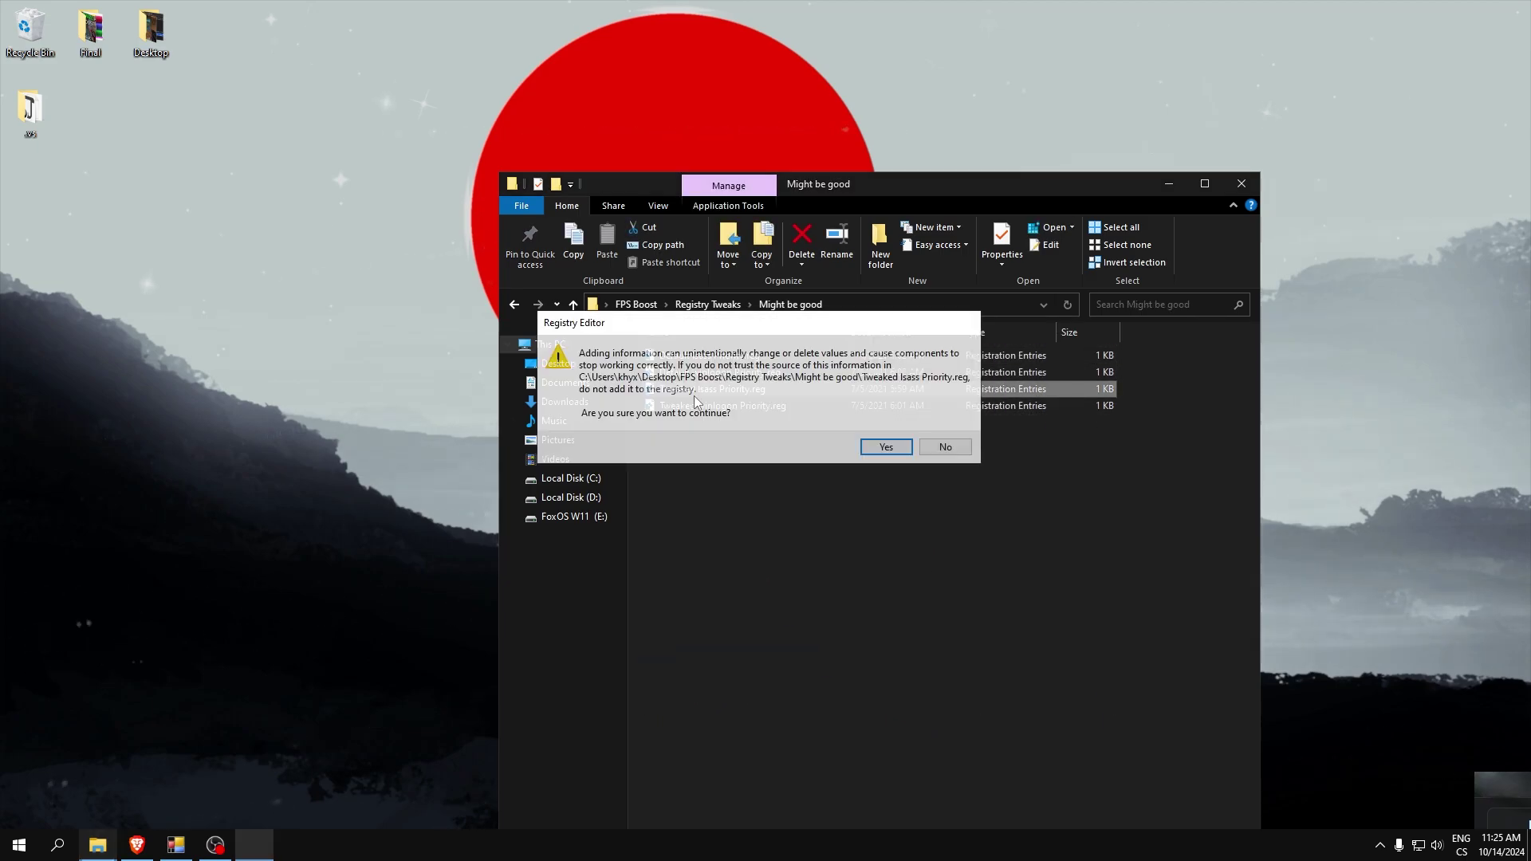
key(Return)
key(Return)
double_click(707, 406)
key(Return)
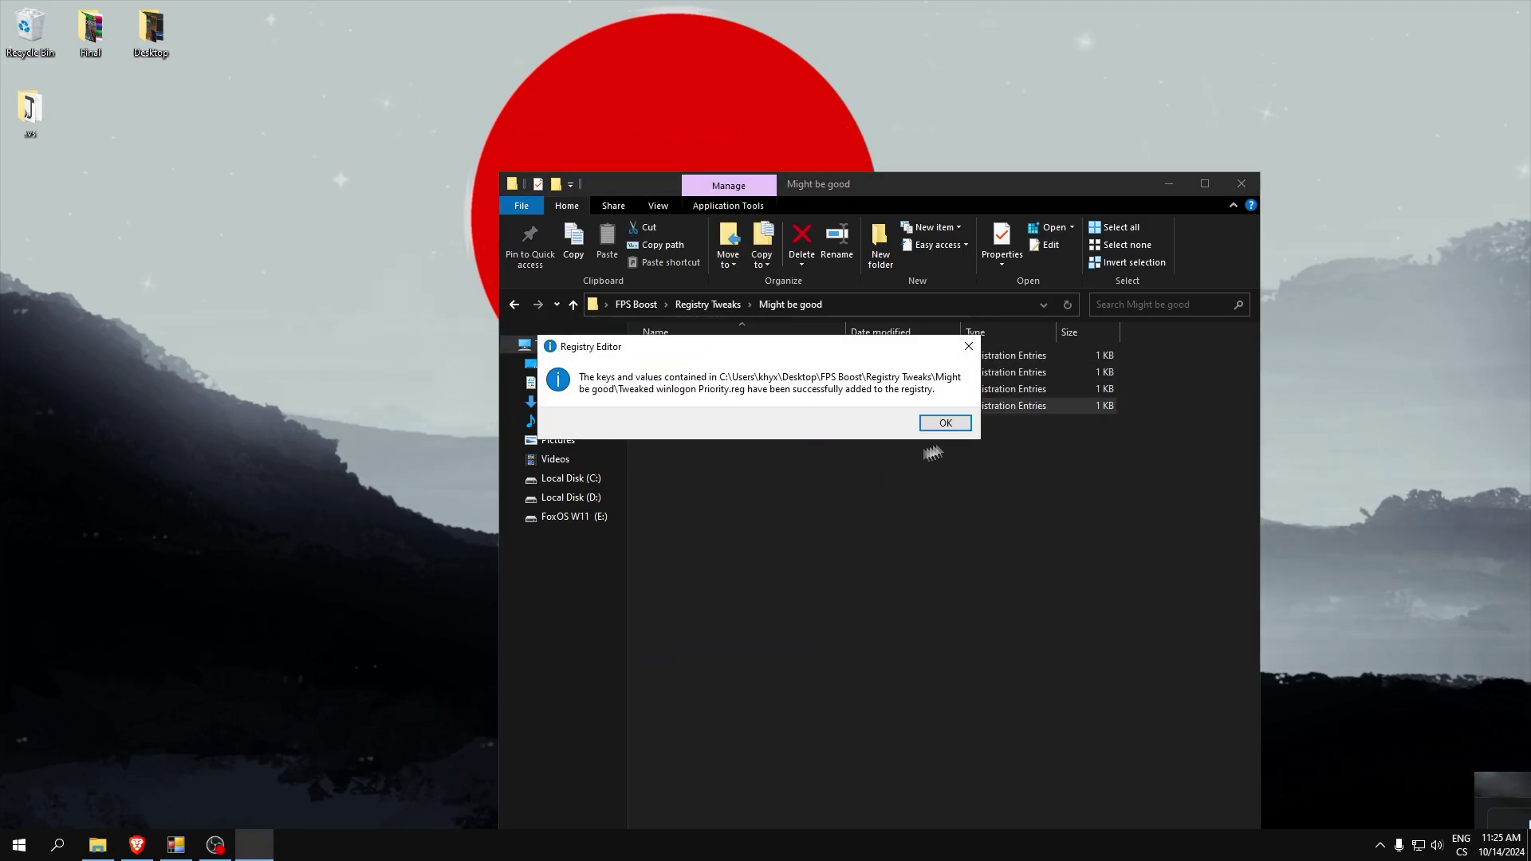
click(943, 423)
key(alt+Left)
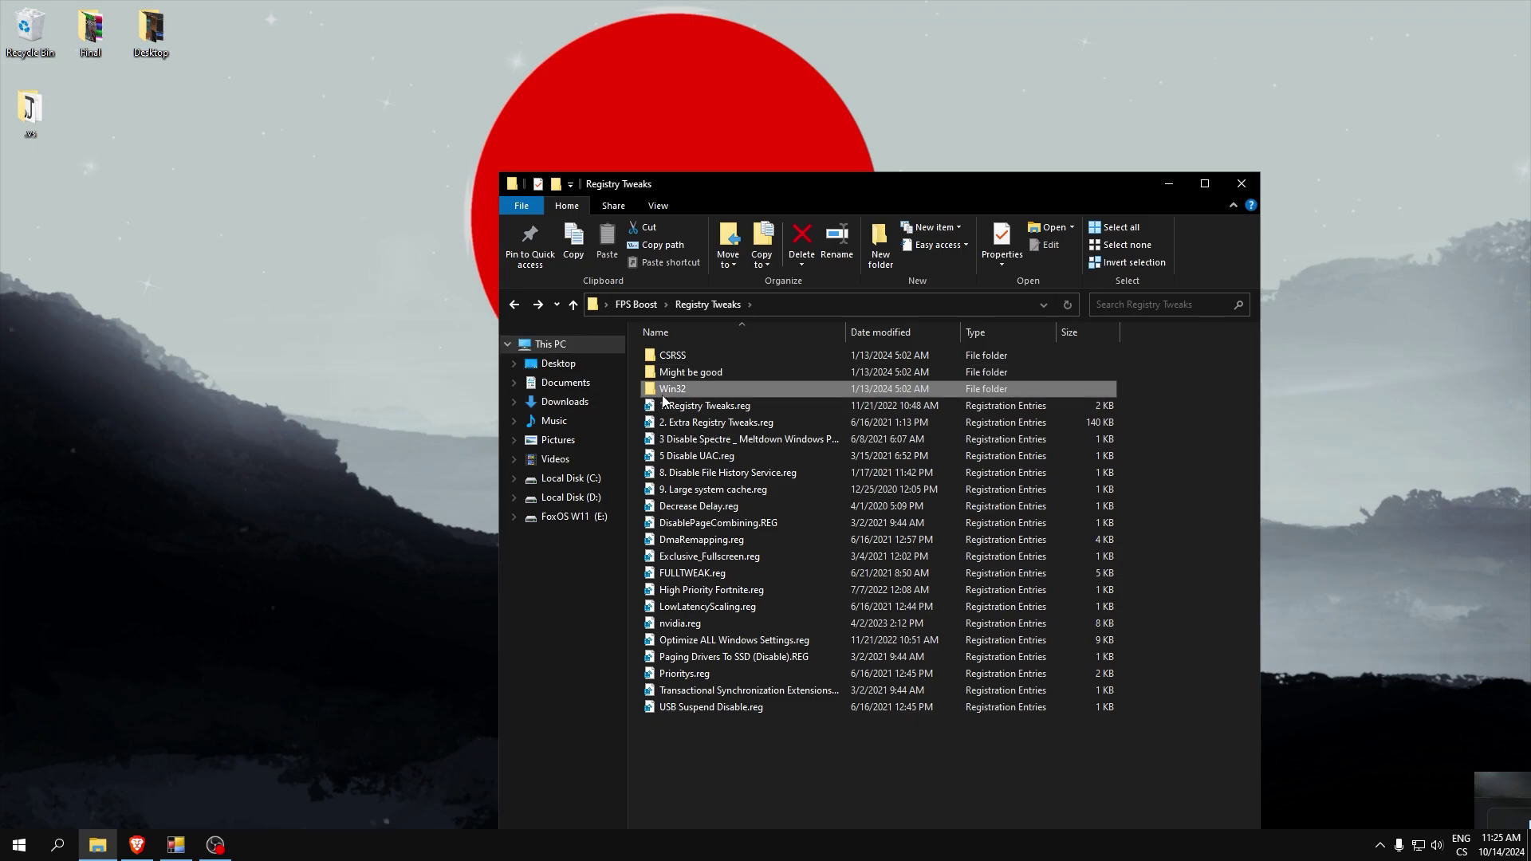
Merge 26HEXWindows32PrioritySeperation.reg from the Win32 folder into the registry and return to Registry Tweaks
double_click(669, 389)
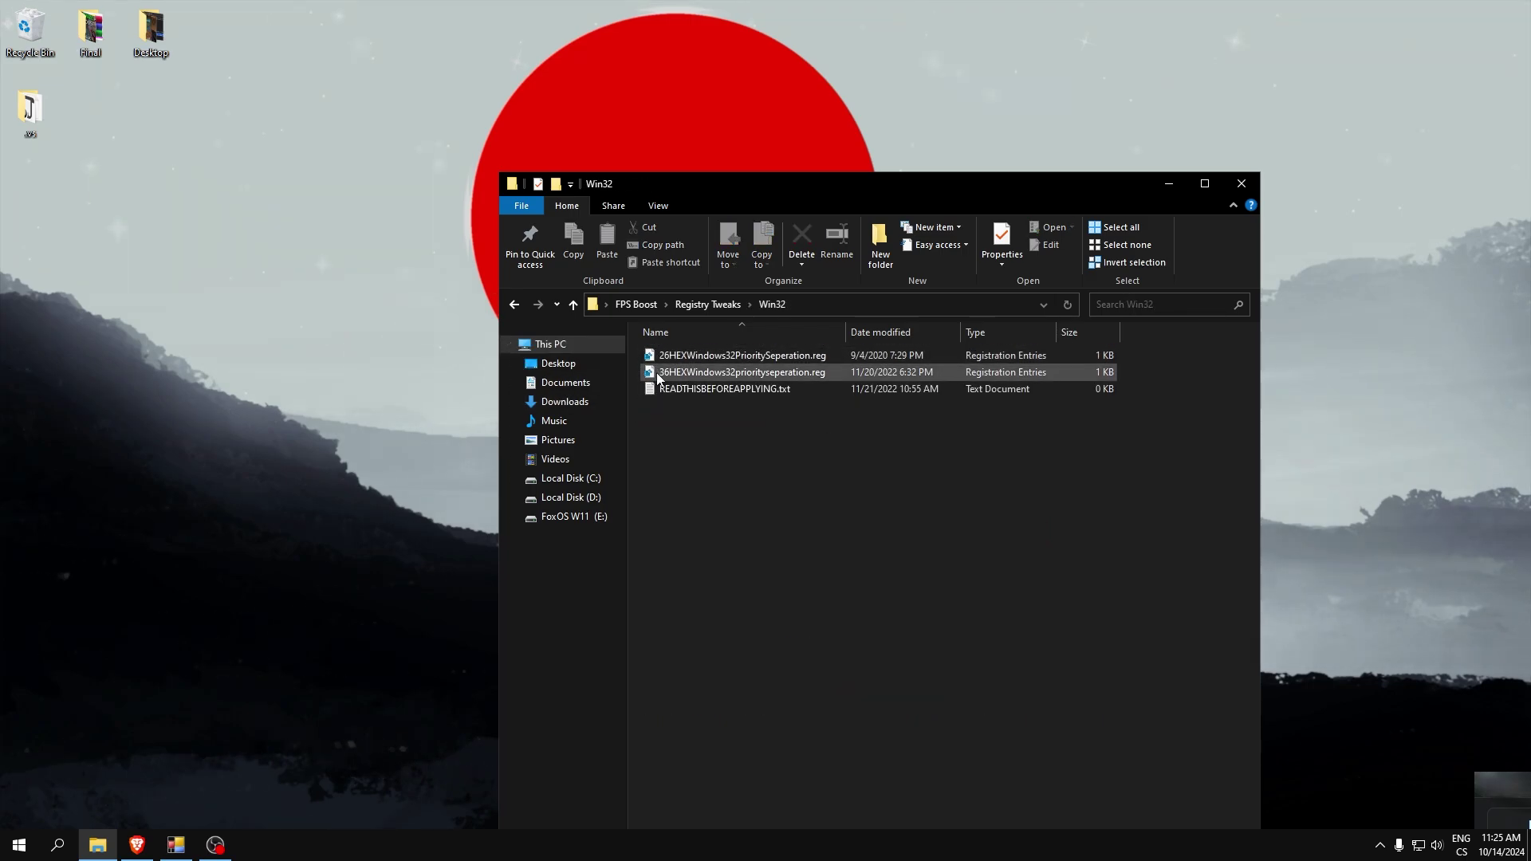
double_click(667, 356)
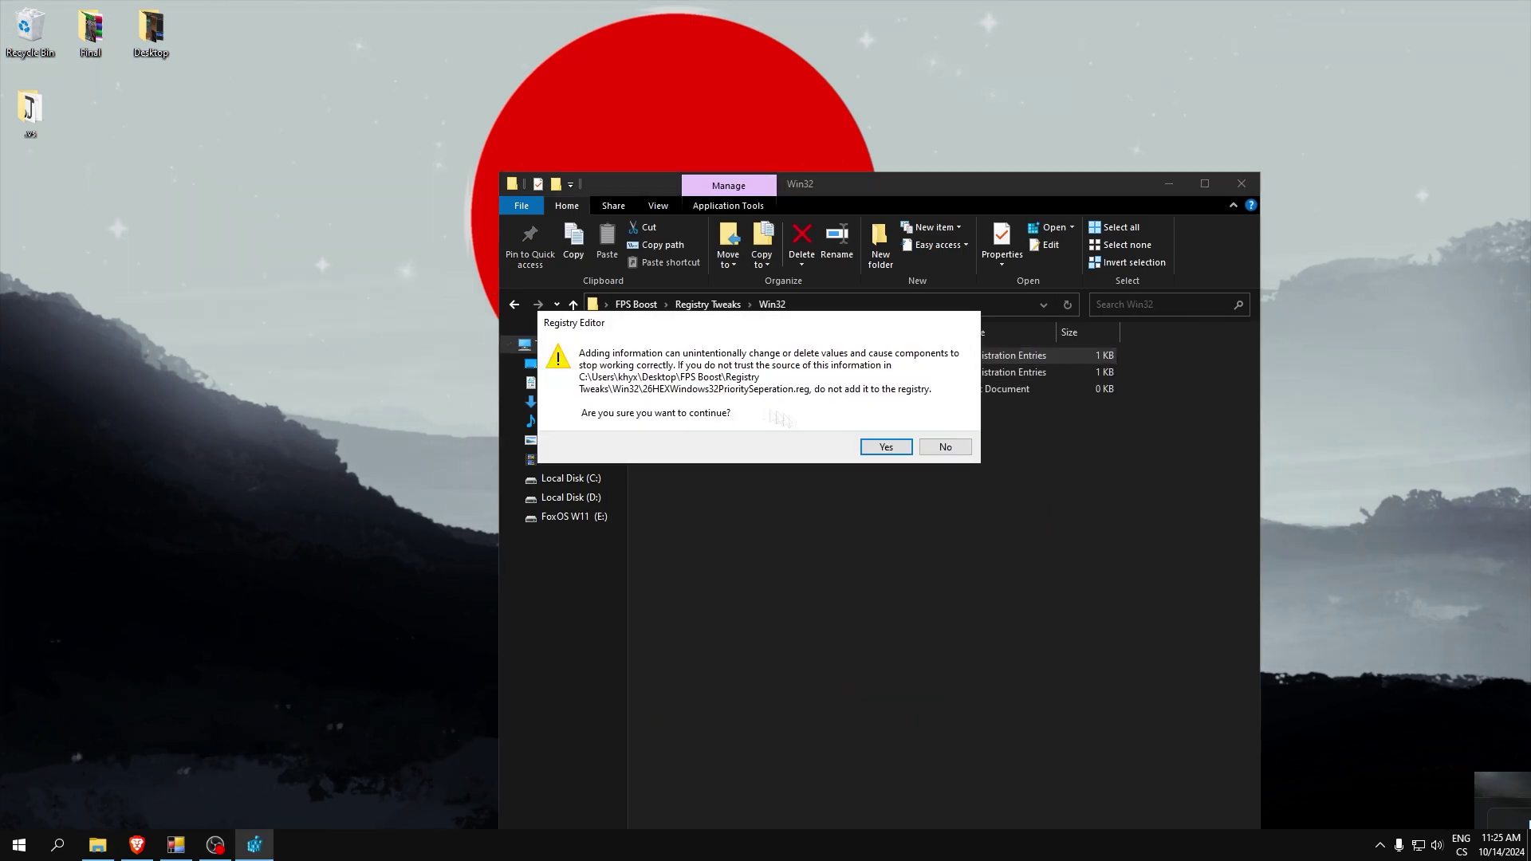
key(Return)
click(941, 429)
click(514, 306)
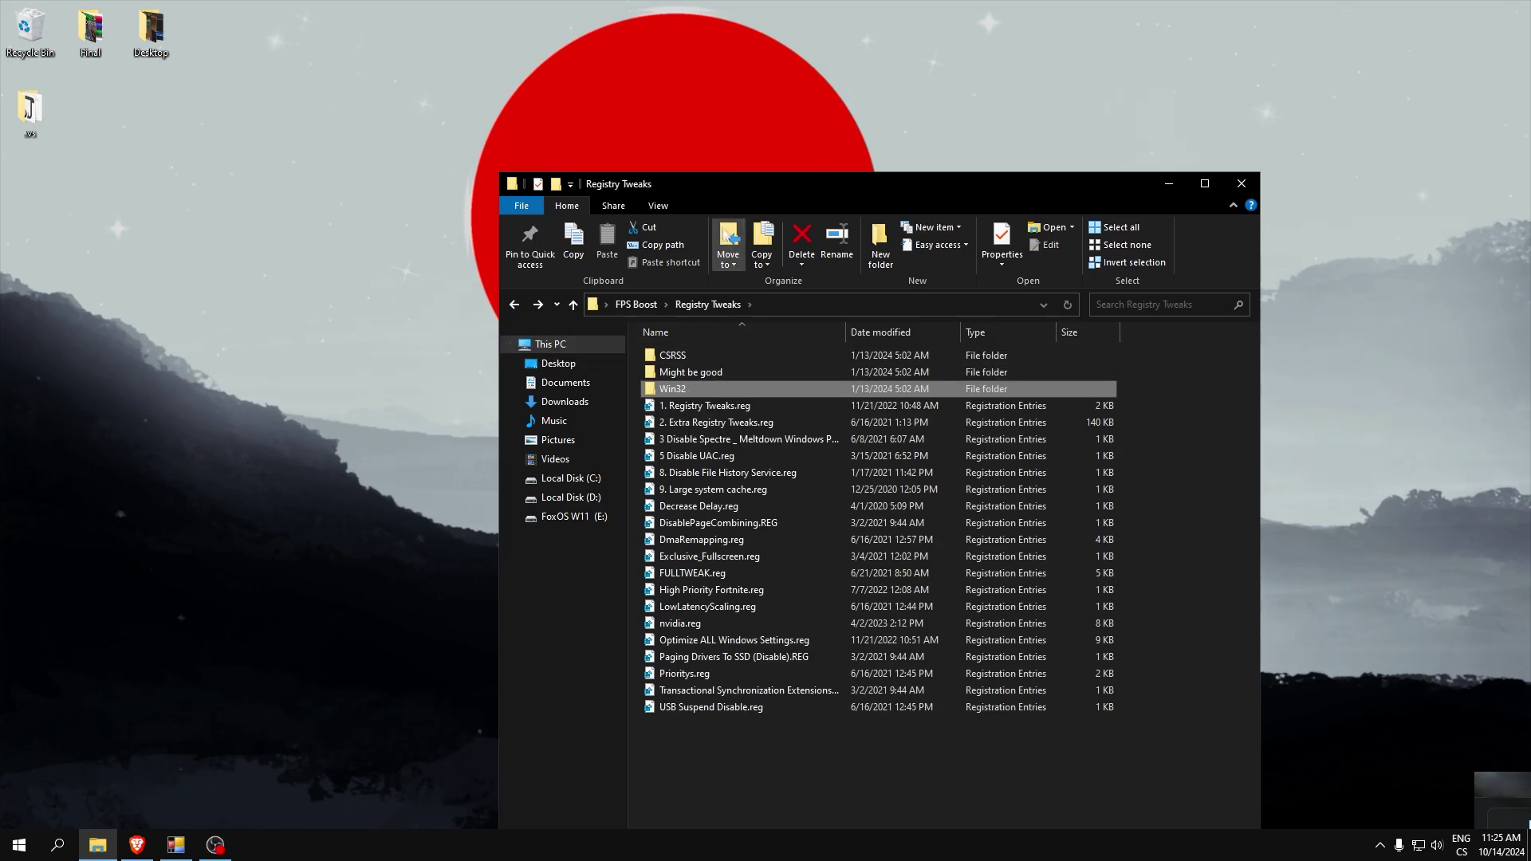
Merge the numbered .reg files from 1. Registry Tweaks.reg through 8. Disable File History Service.reg into the registry
drag(710, 189, 670, 192)
double_click(684, 407)
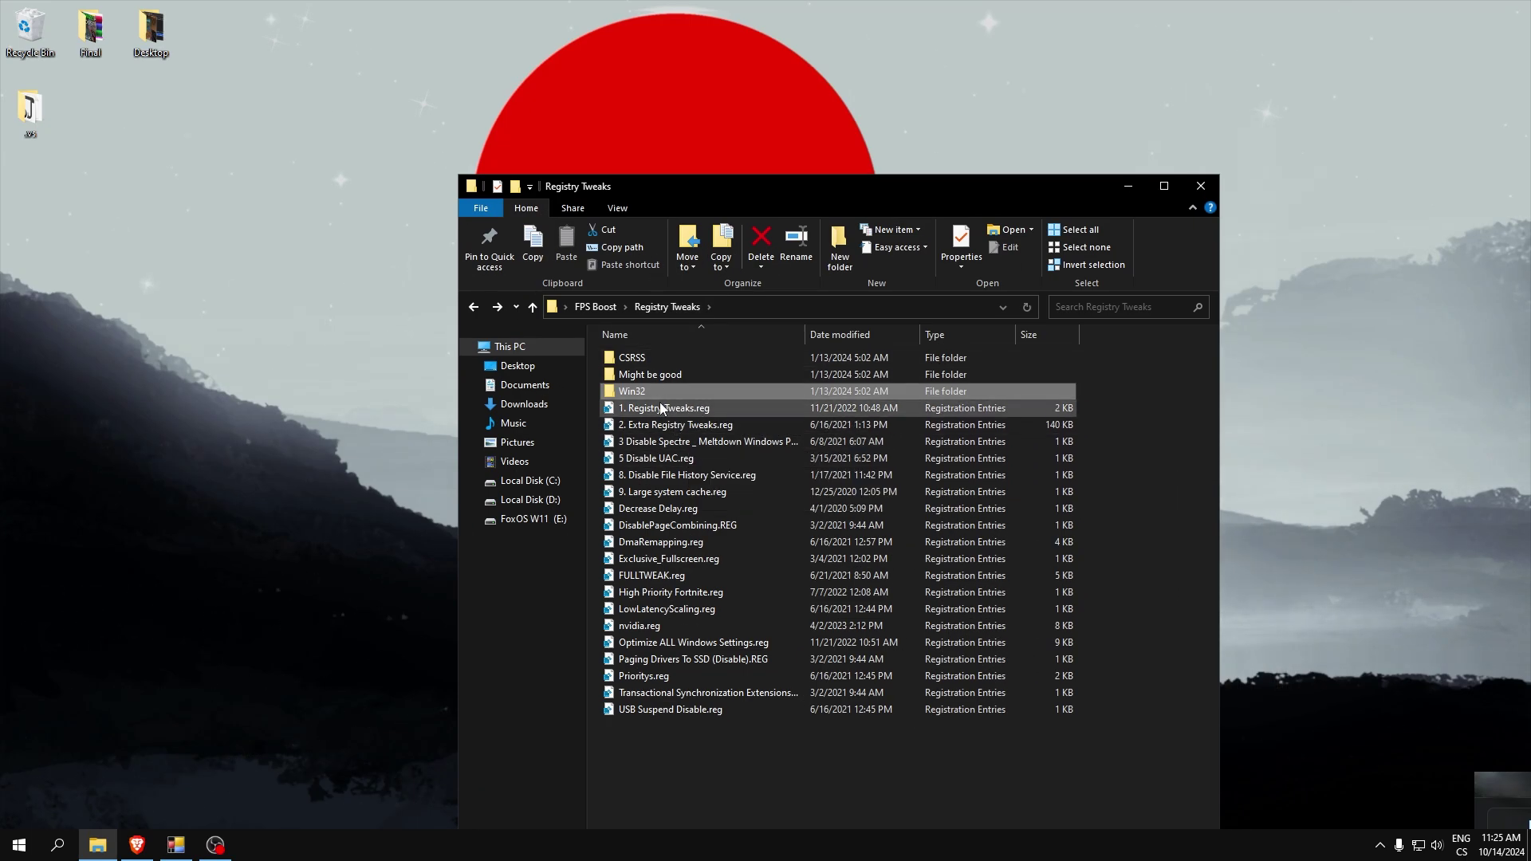
key(Return)
key(Return)
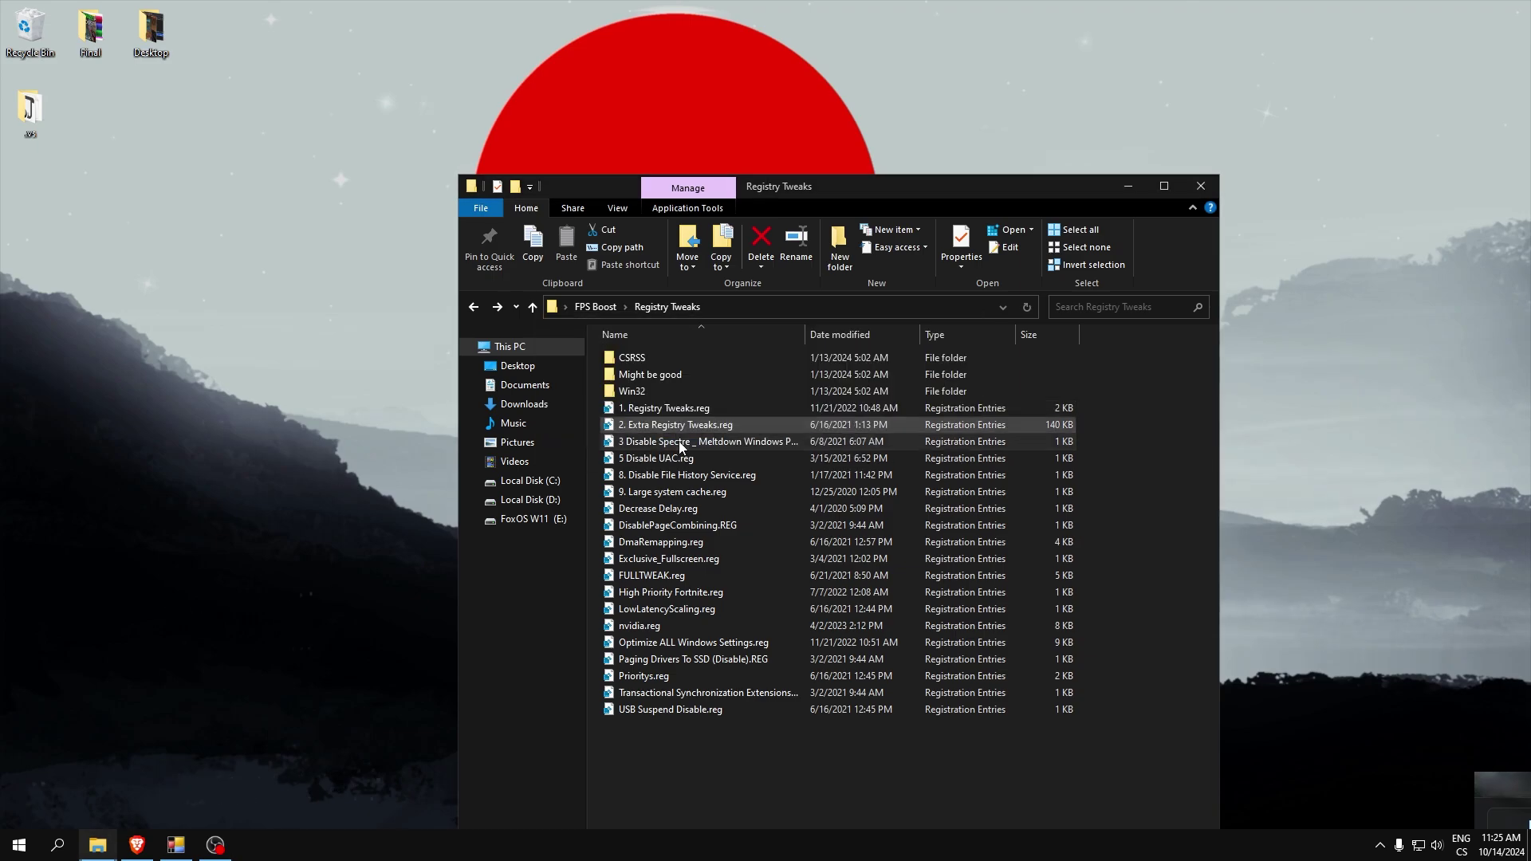
double_click(678, 457)
key(Return)
key(Return)
Merge Decrease Delay.reg and DisablePageCombining.REG from Registry Tweaks into the registry
double_click(683, 507)
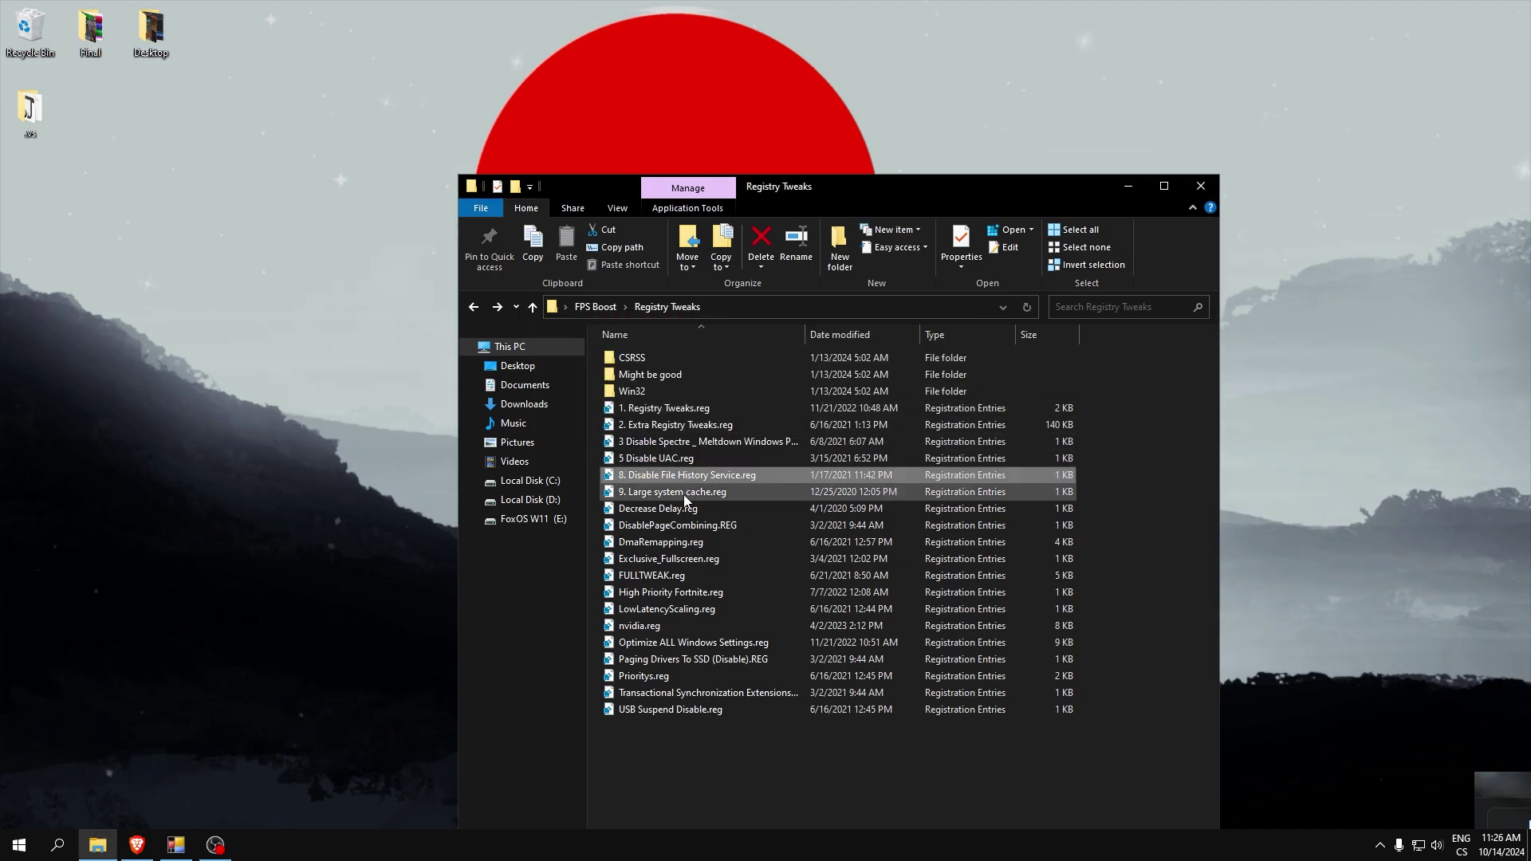
key(Return)
key(Return)
double_click(686, 523)
key(Return)
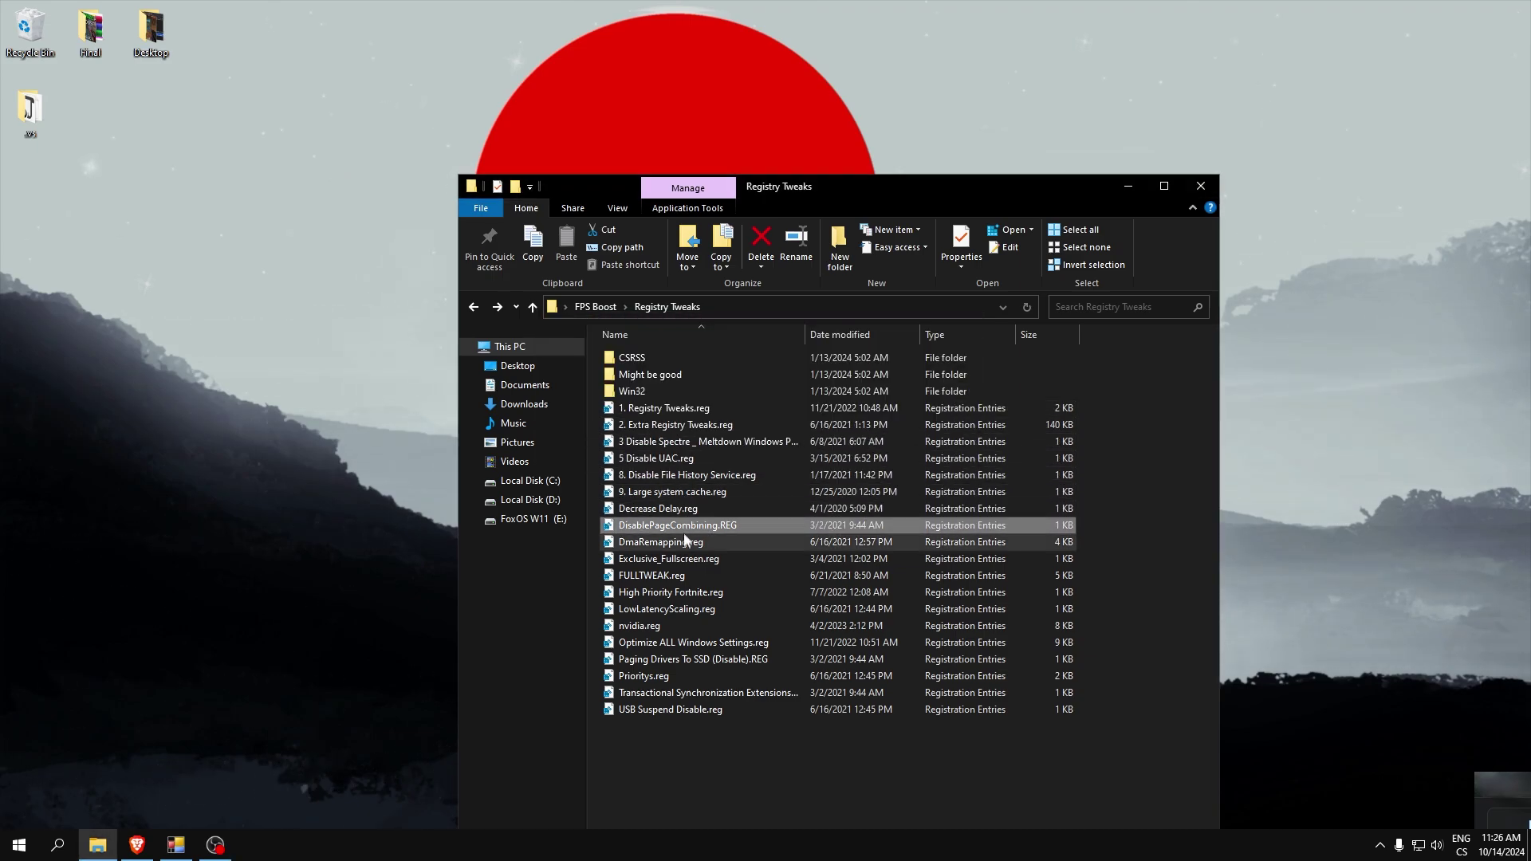
key(Return)
Merge Exclusive_Fullscreen.reg and FULLTWEAK.reg into the registry
click(681, 558)
double_click(682, 558)
key(Return)
double_click(678, 574)
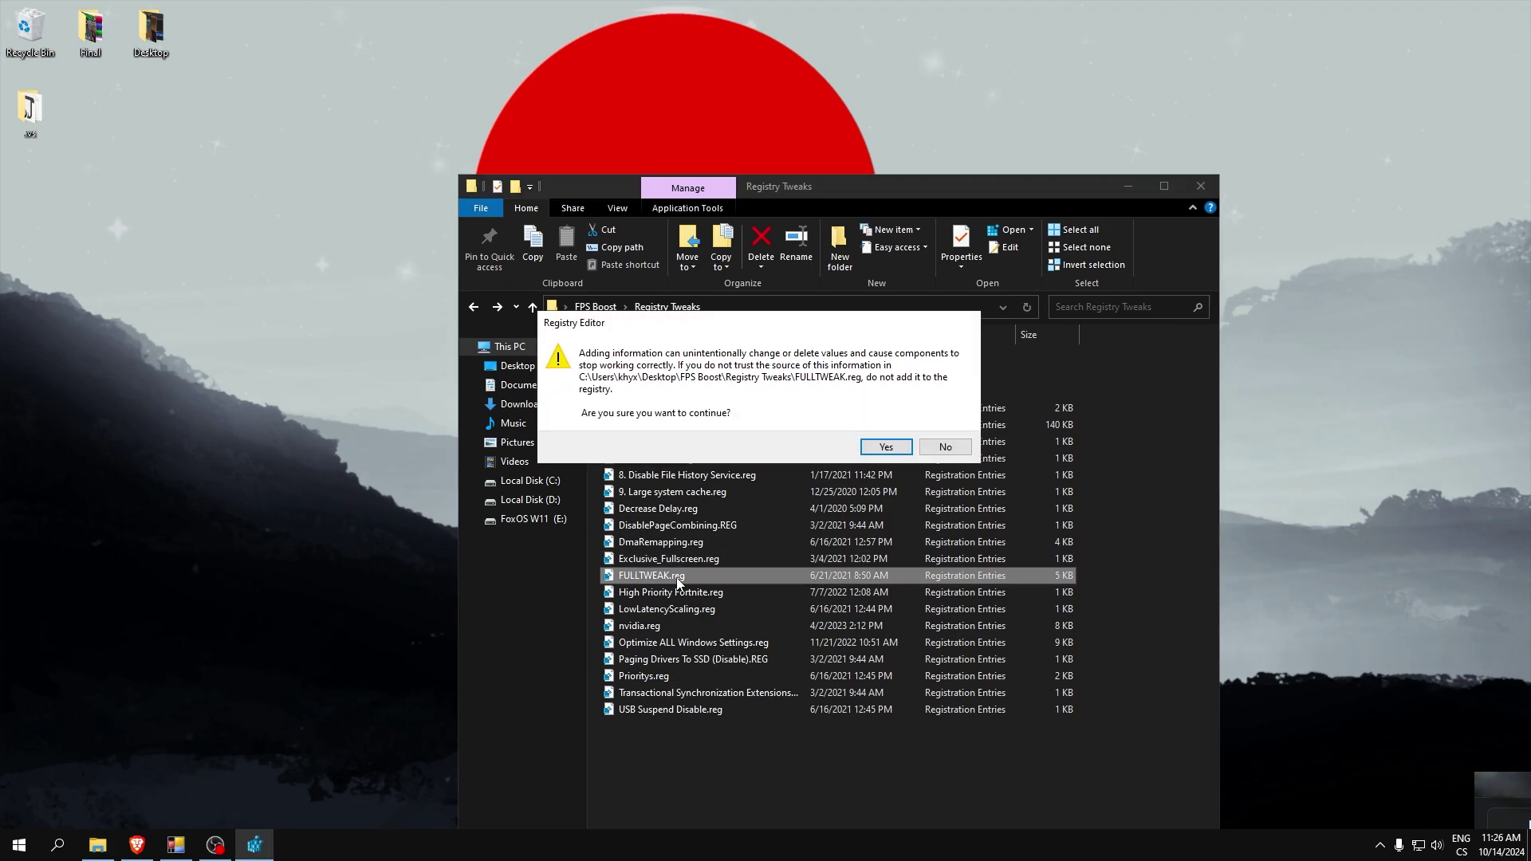
key(Return)
Merge High Priority Fortnite.reg and nvidia.reg into the registry
click(678, 591)
double_click(677, 591)
key(Return)
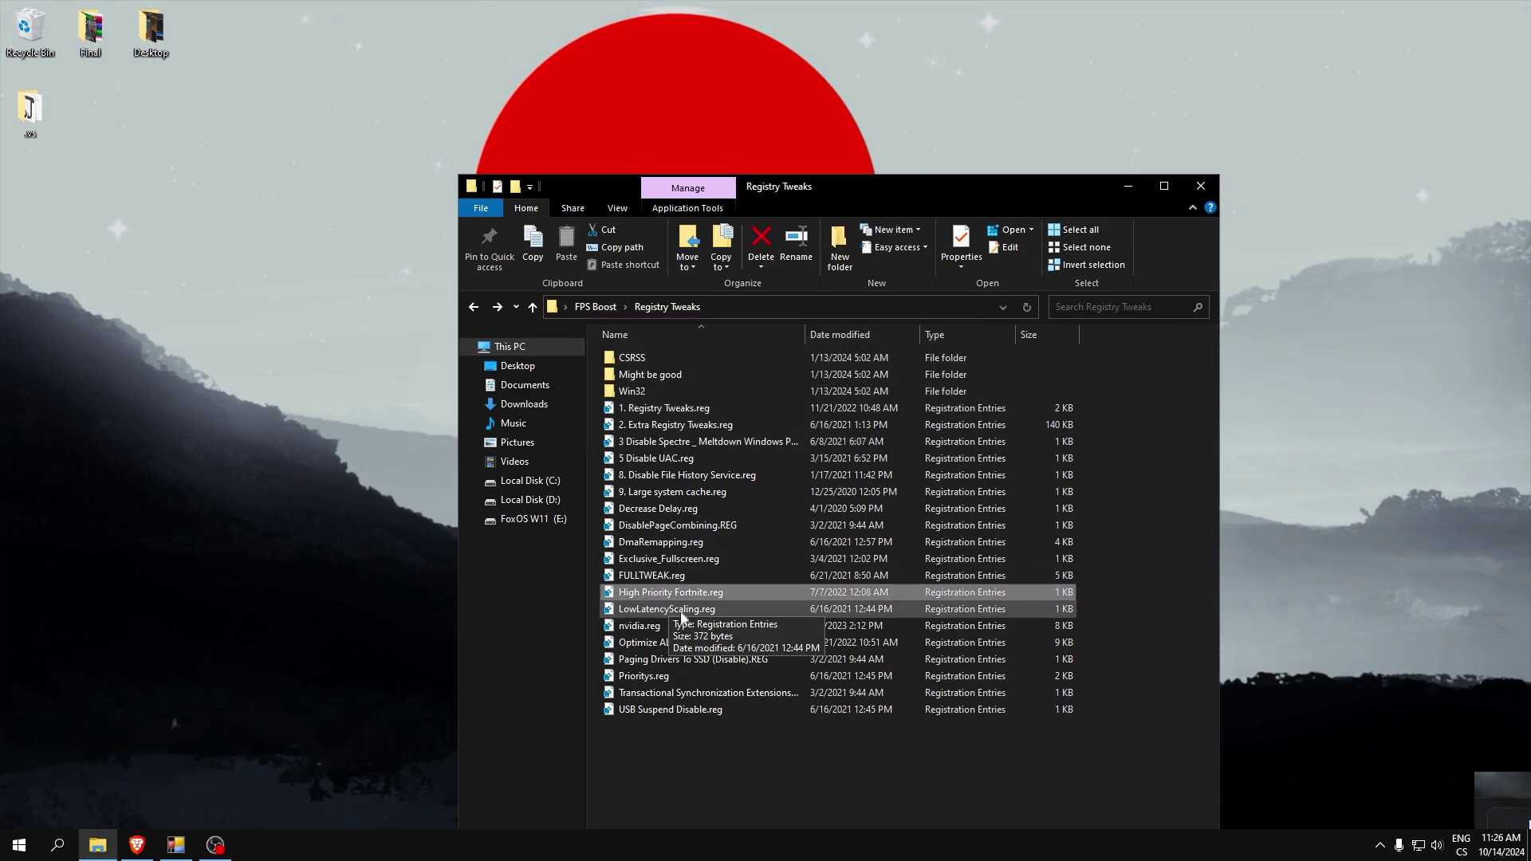
double_click(659, 625)
key(Return)
Merge Optimize ALL Windows Settings.reg and Paging Drivers To SSD (Disable).REG into the registry
double_click(662, 642)
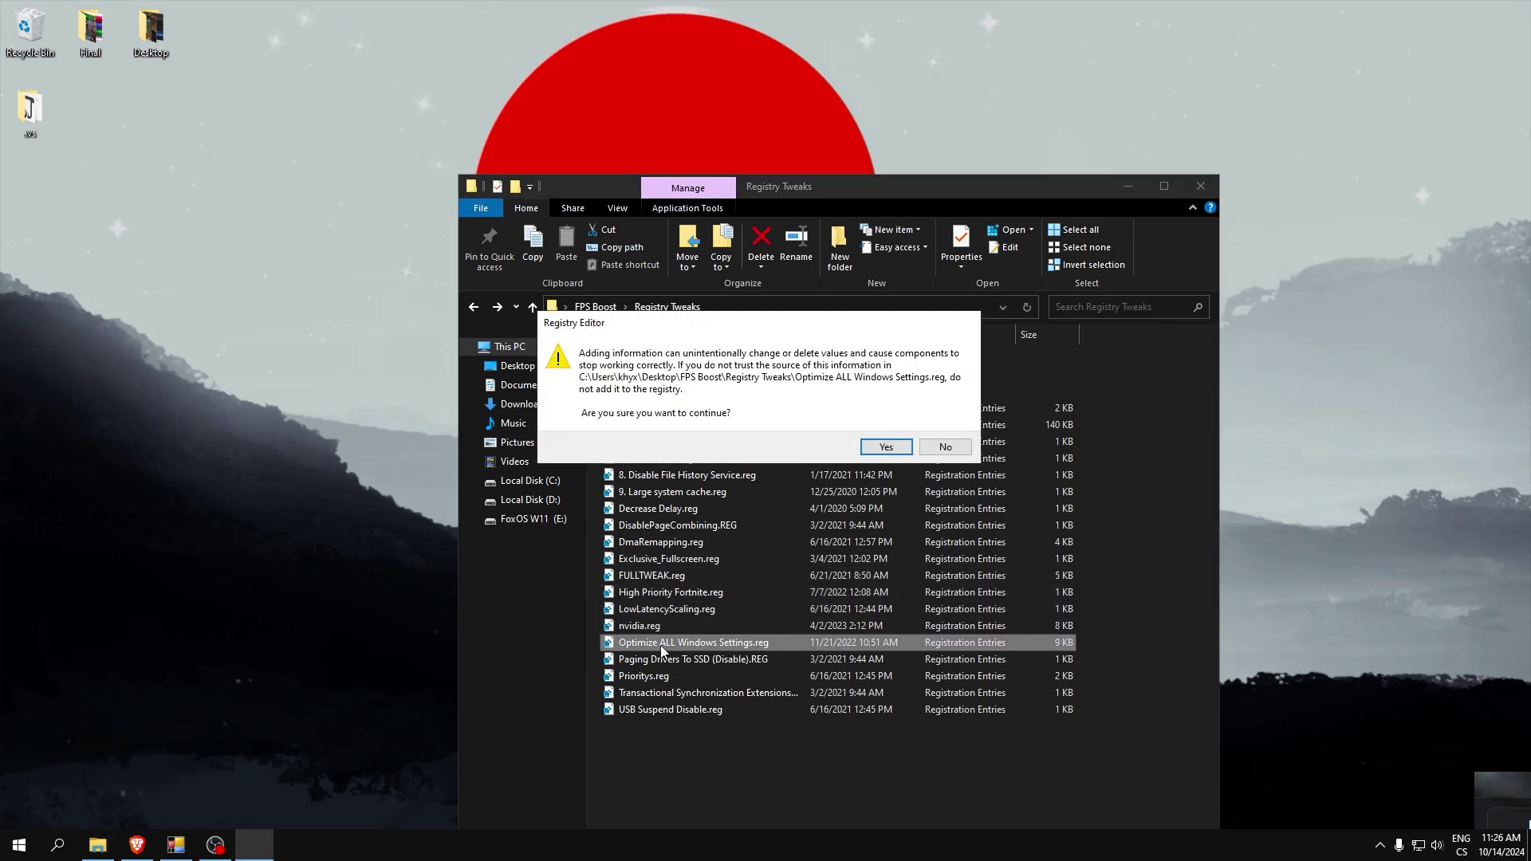
key(Return)
key(Down)
key(Return)
key(Return)
key(Return)
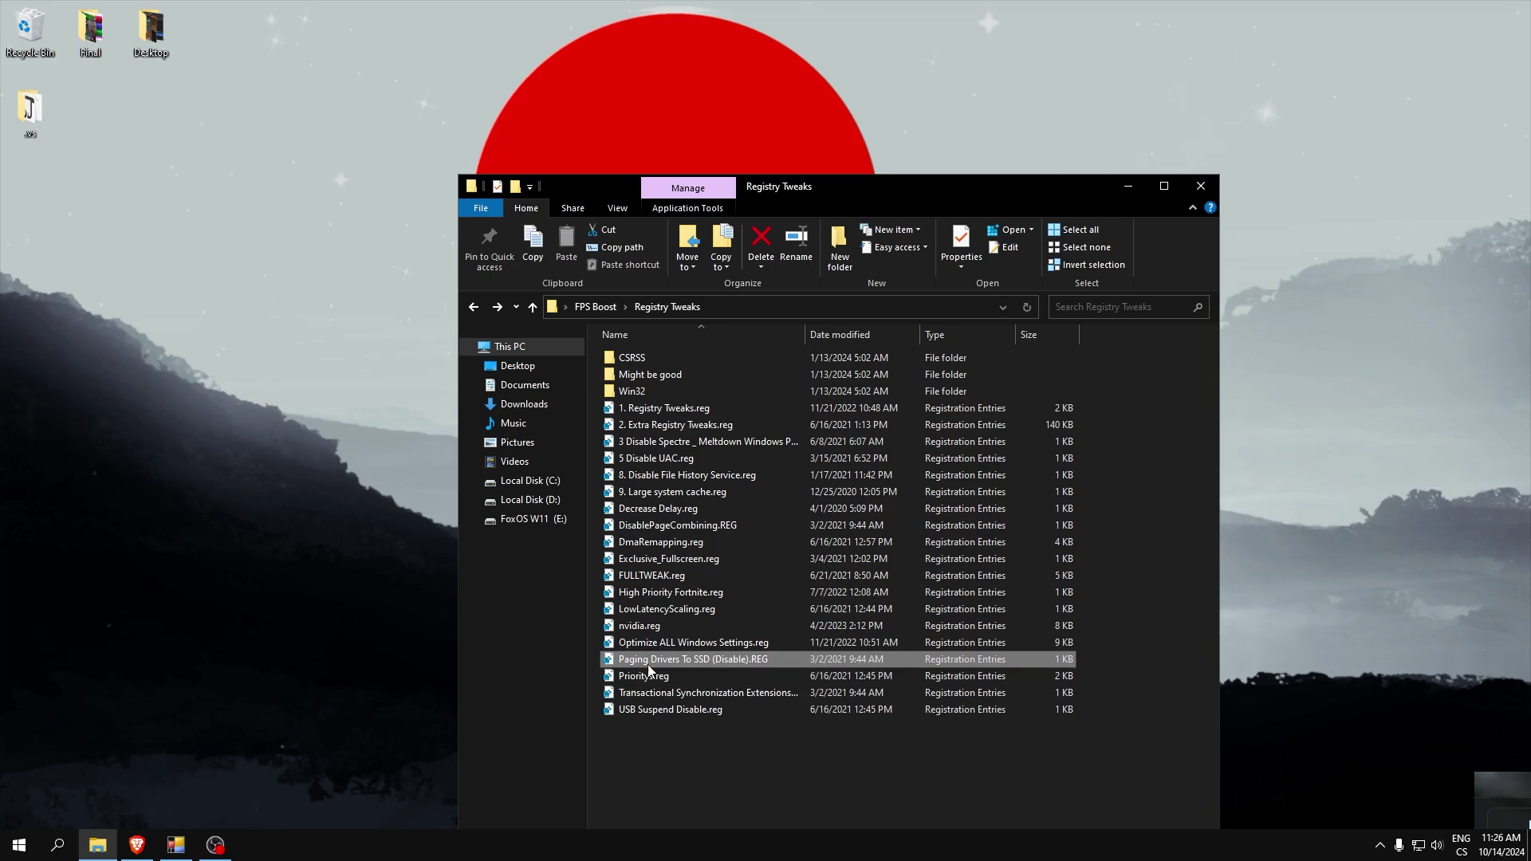
Merge Prioritys.reg, the Transactional Synchronization Extensions file and USB Suspend Disable.reg into the registry
key(Down)
key(Return)
key(Return)
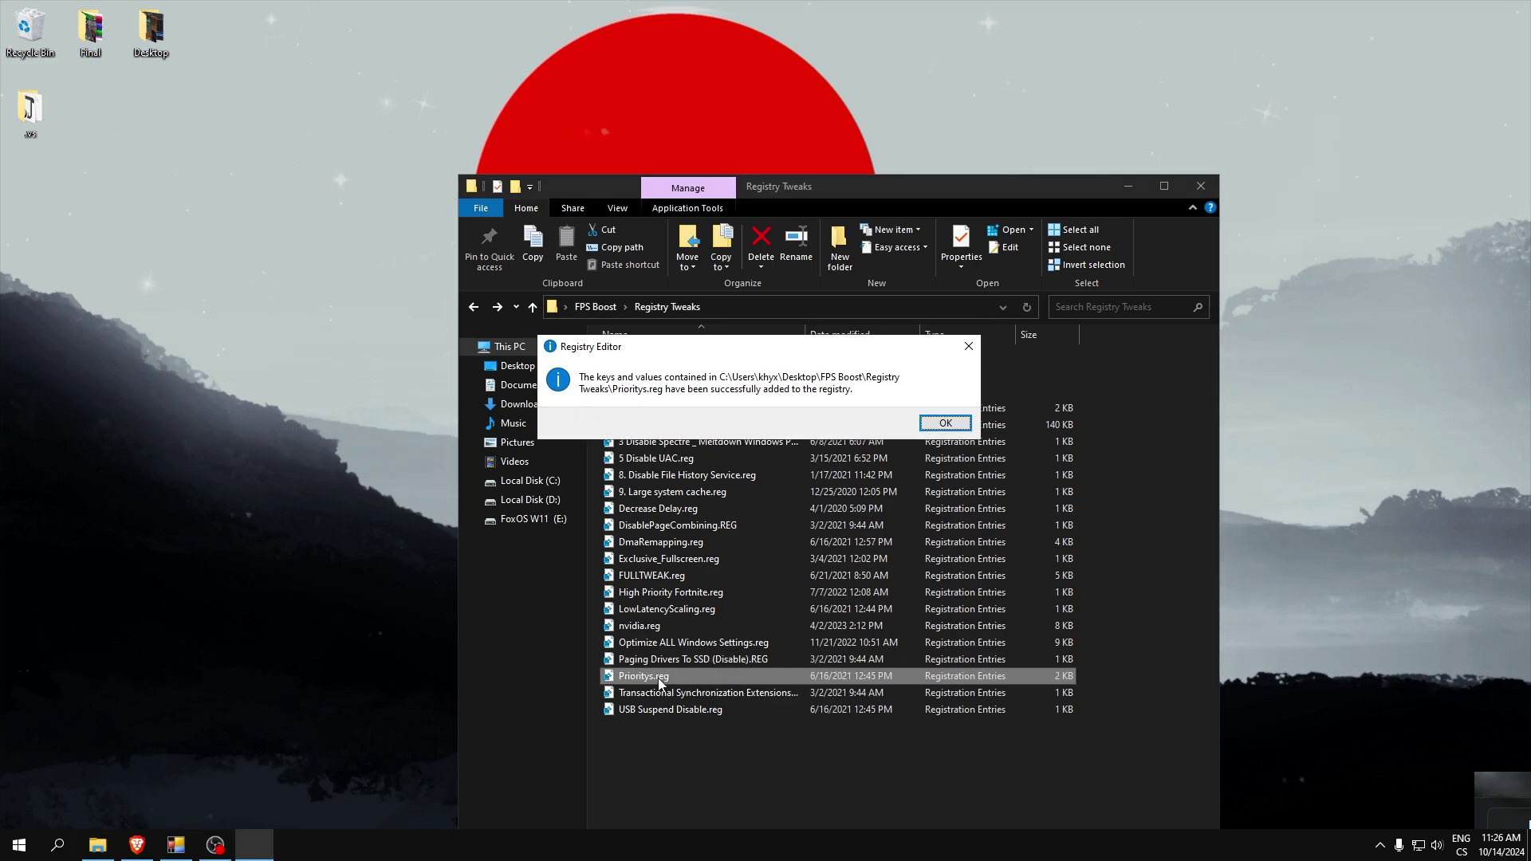
key(Return)
key(Down)
key(Return)
key(Return)
key(Down)
key(Return)
key(Return)
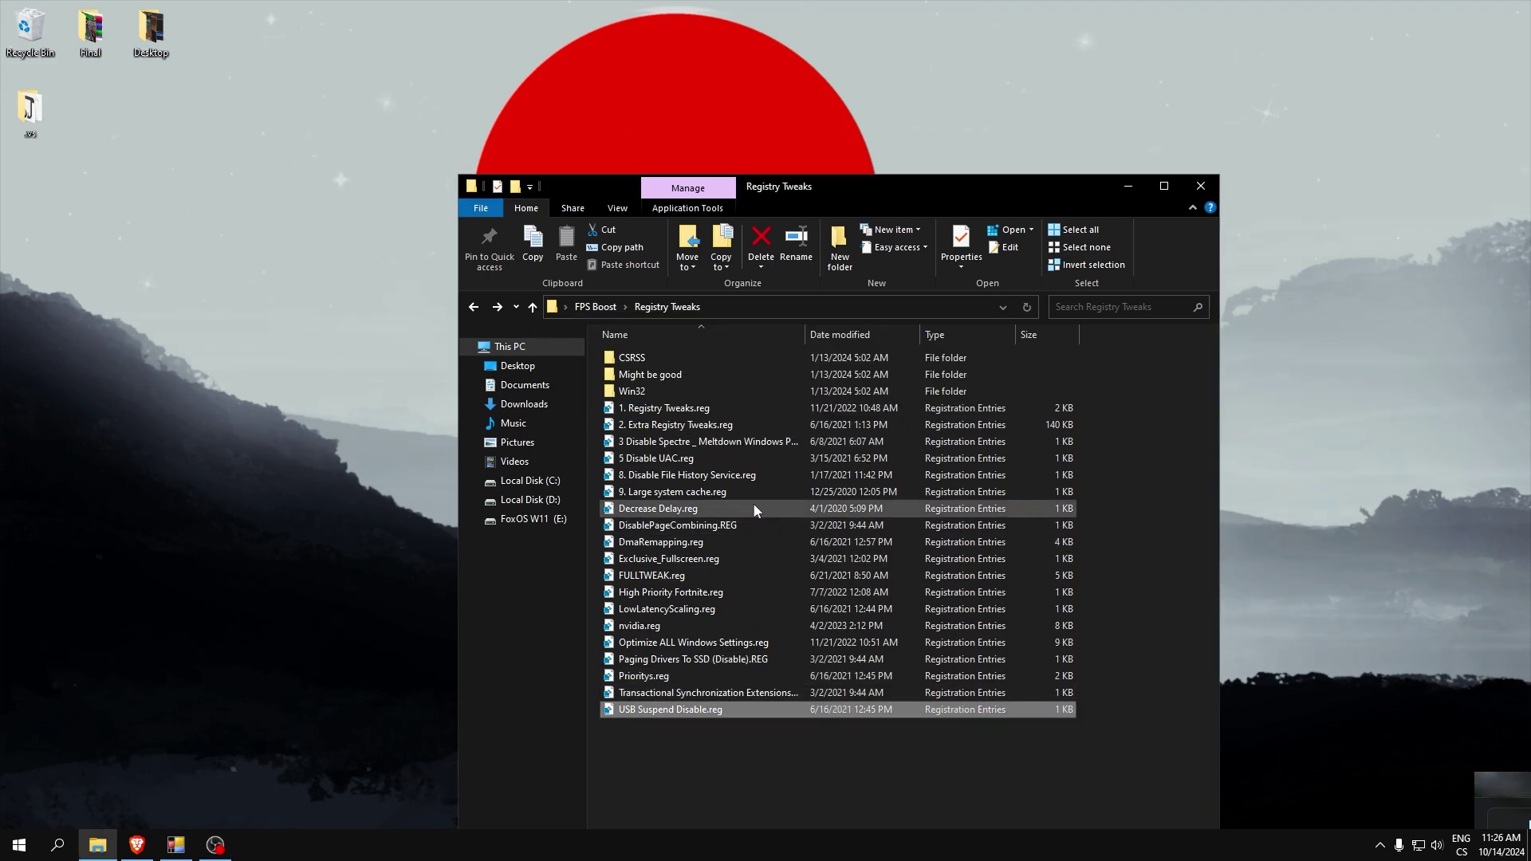
click(698, 665)
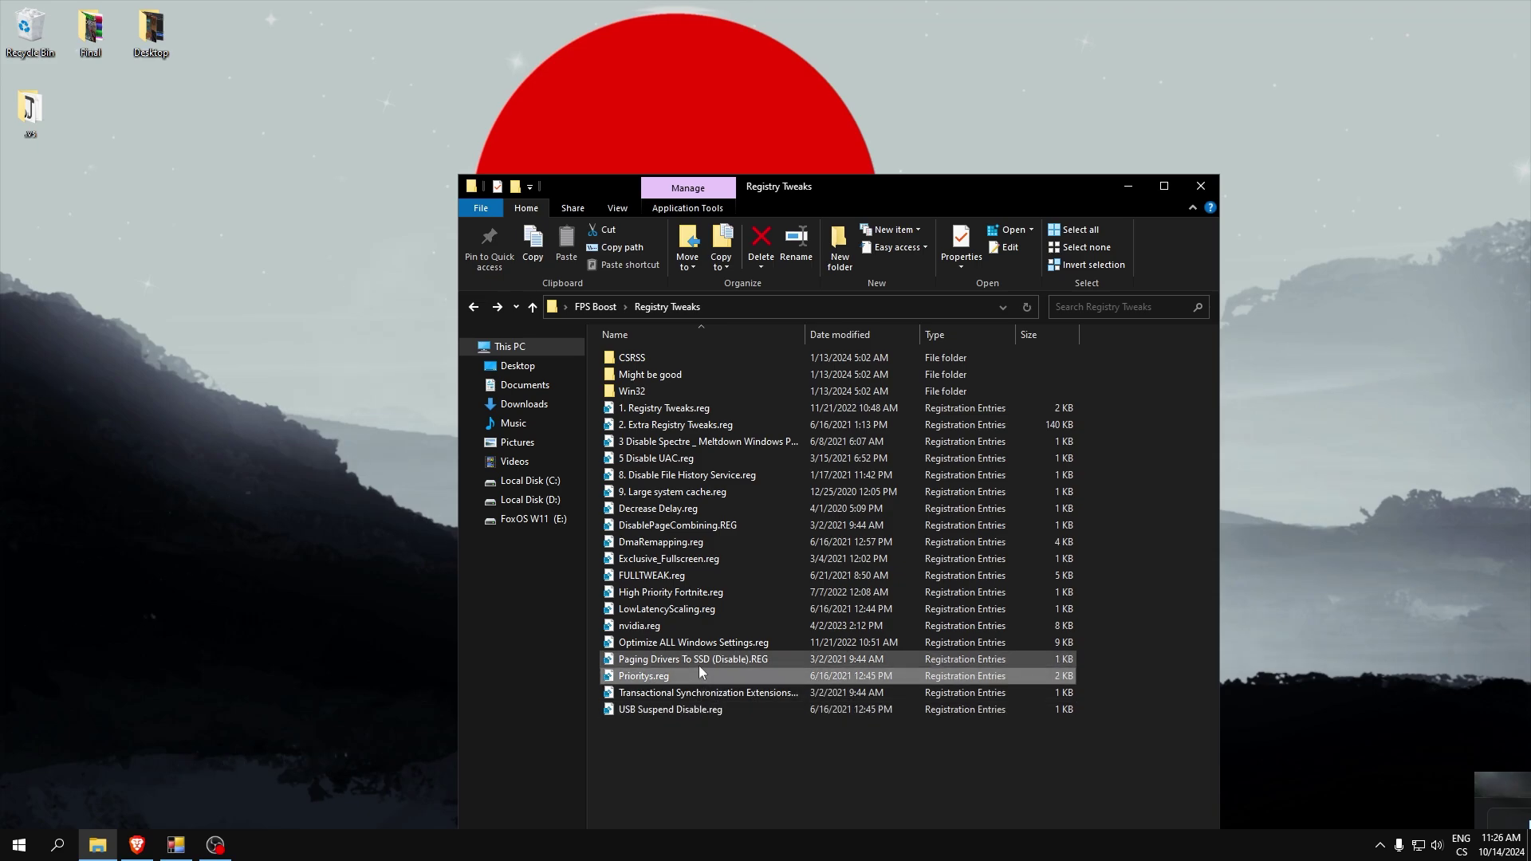
click(656, 631)
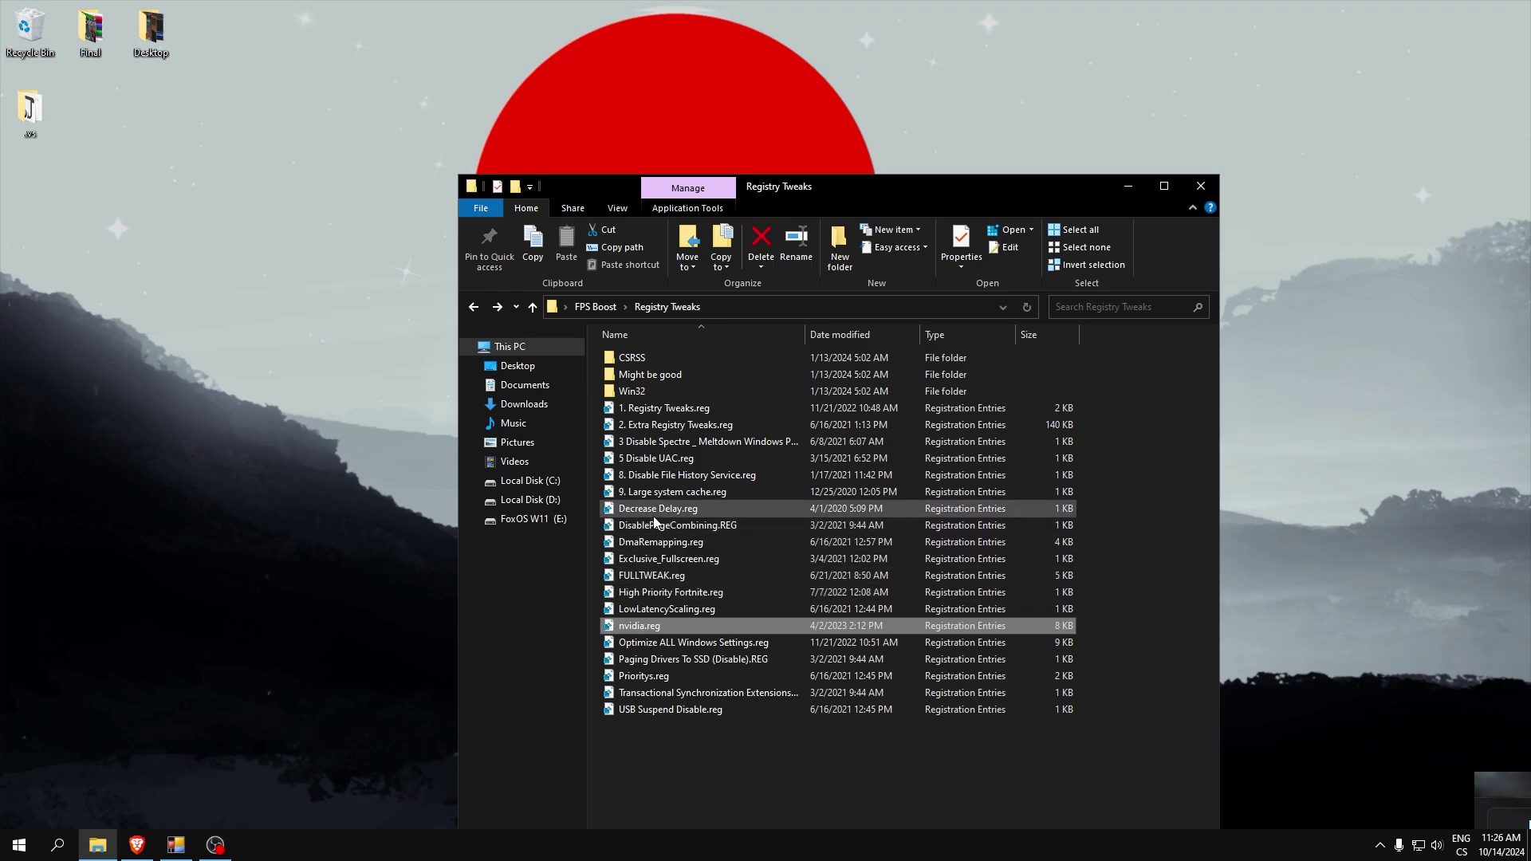
Return to the FPS Boost folder and launch WPD.exe from its wpd folder
click(473, 307)
double_click(637, 536)
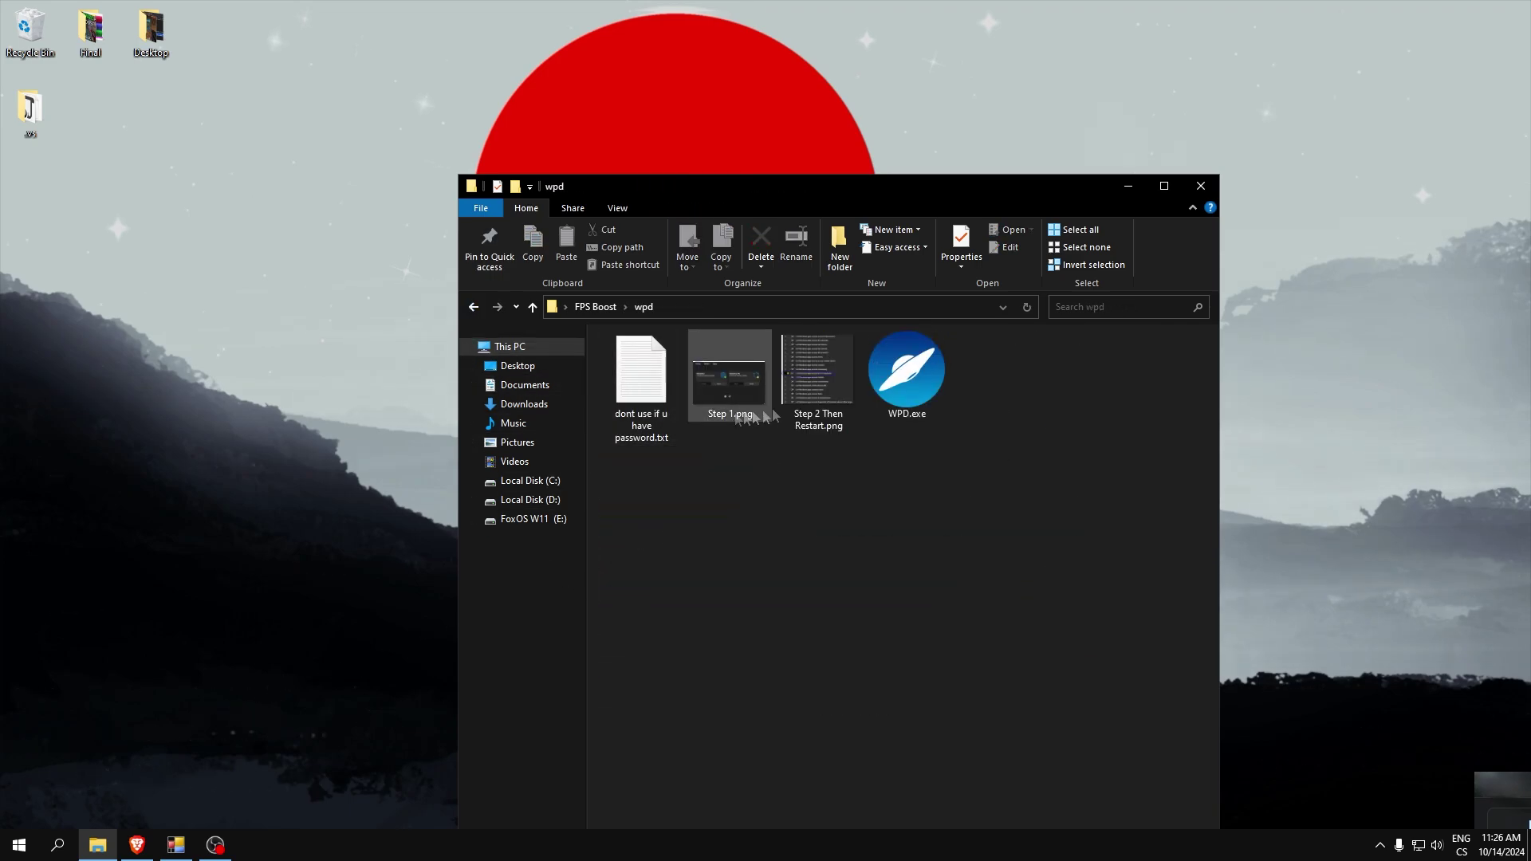
click(917, 415)
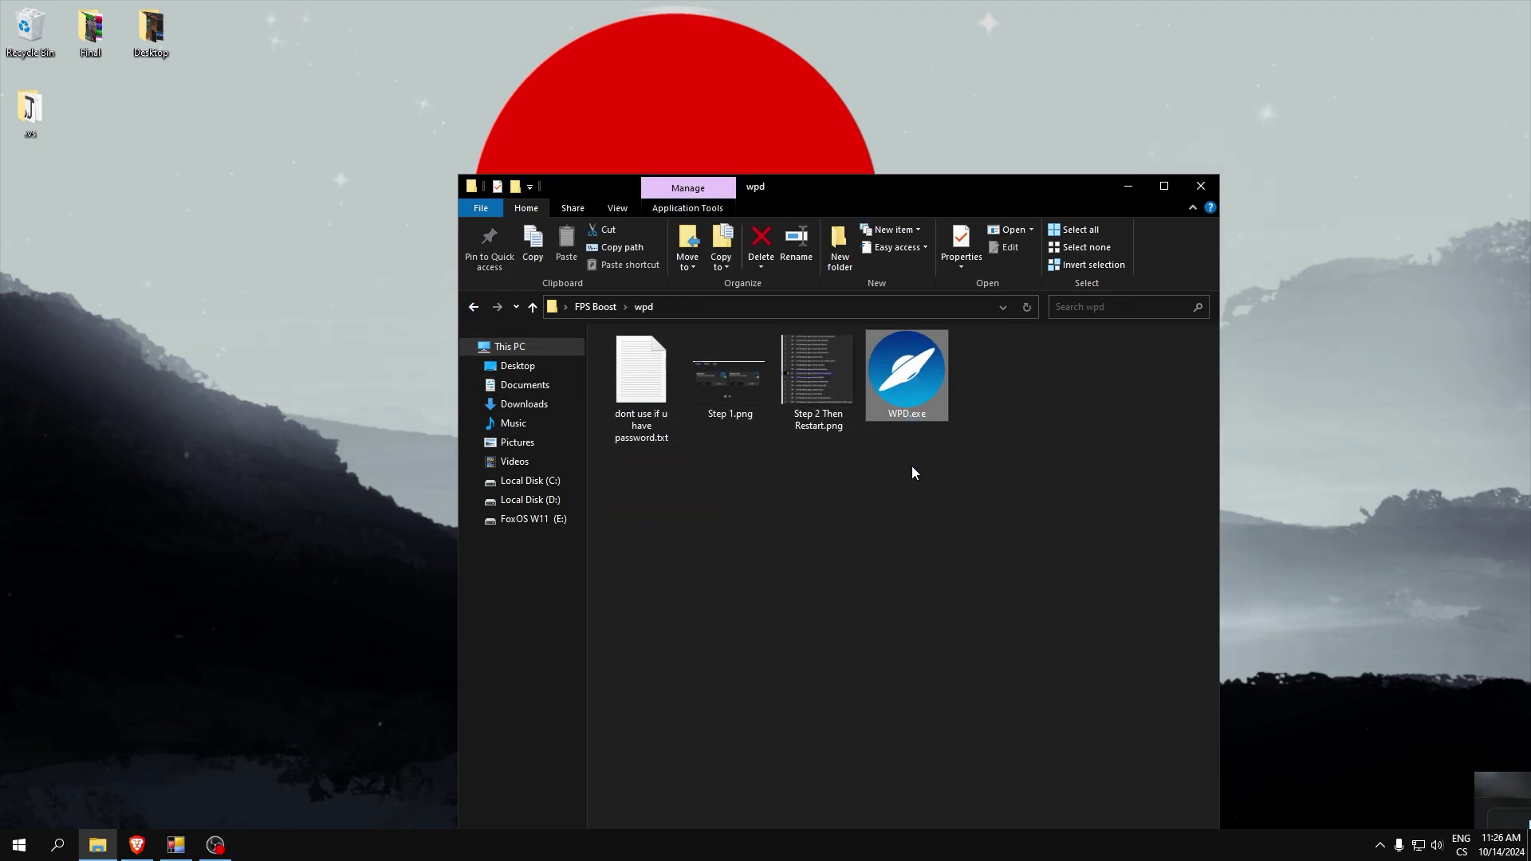
key(Return)
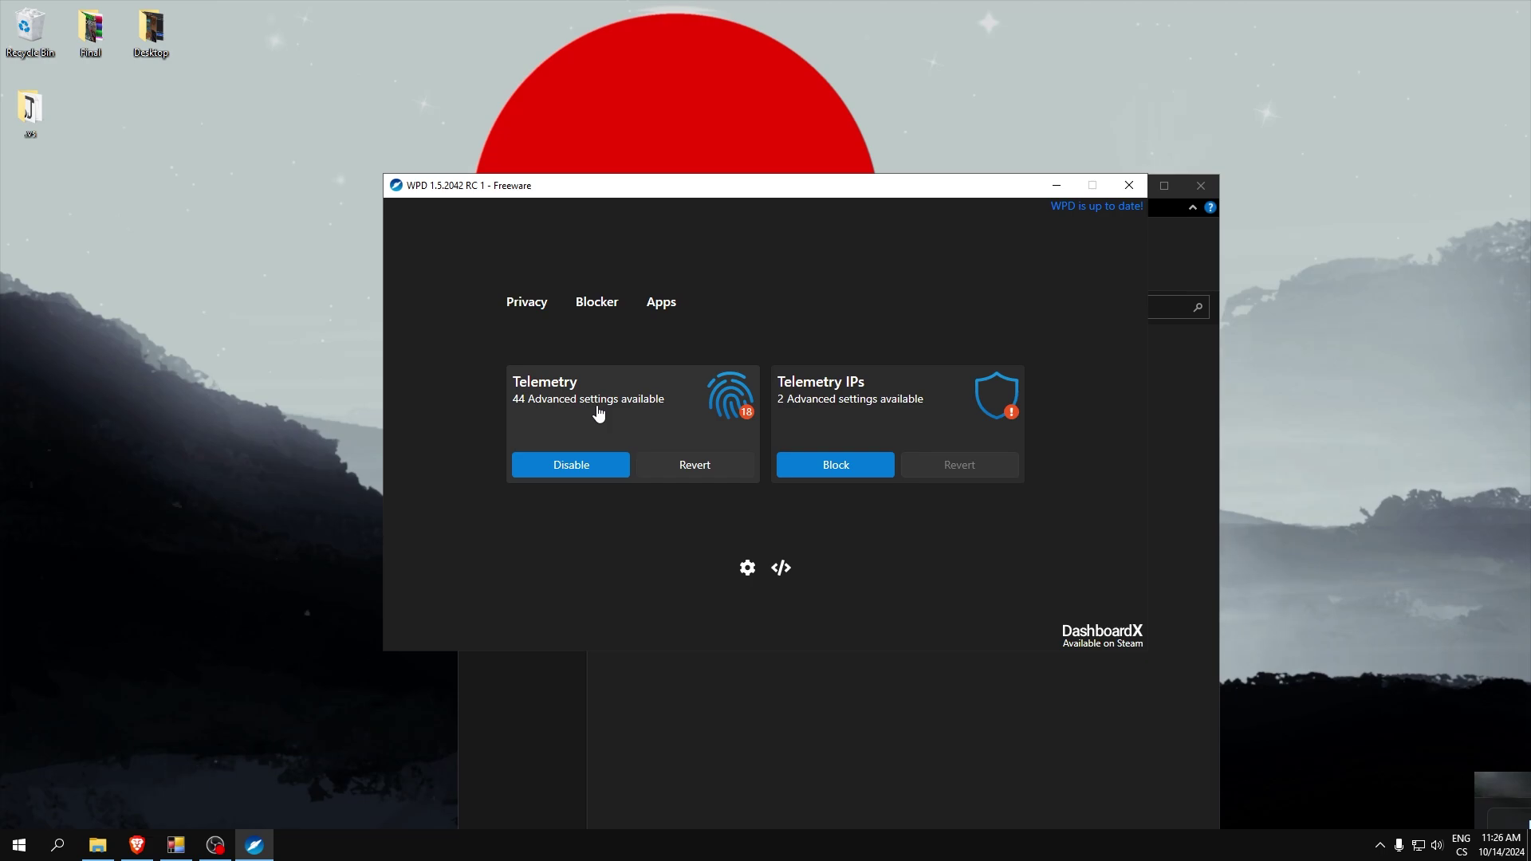
Disable Windows Telemetry and block the Telemetry IPs in WPD
click(578, 469)
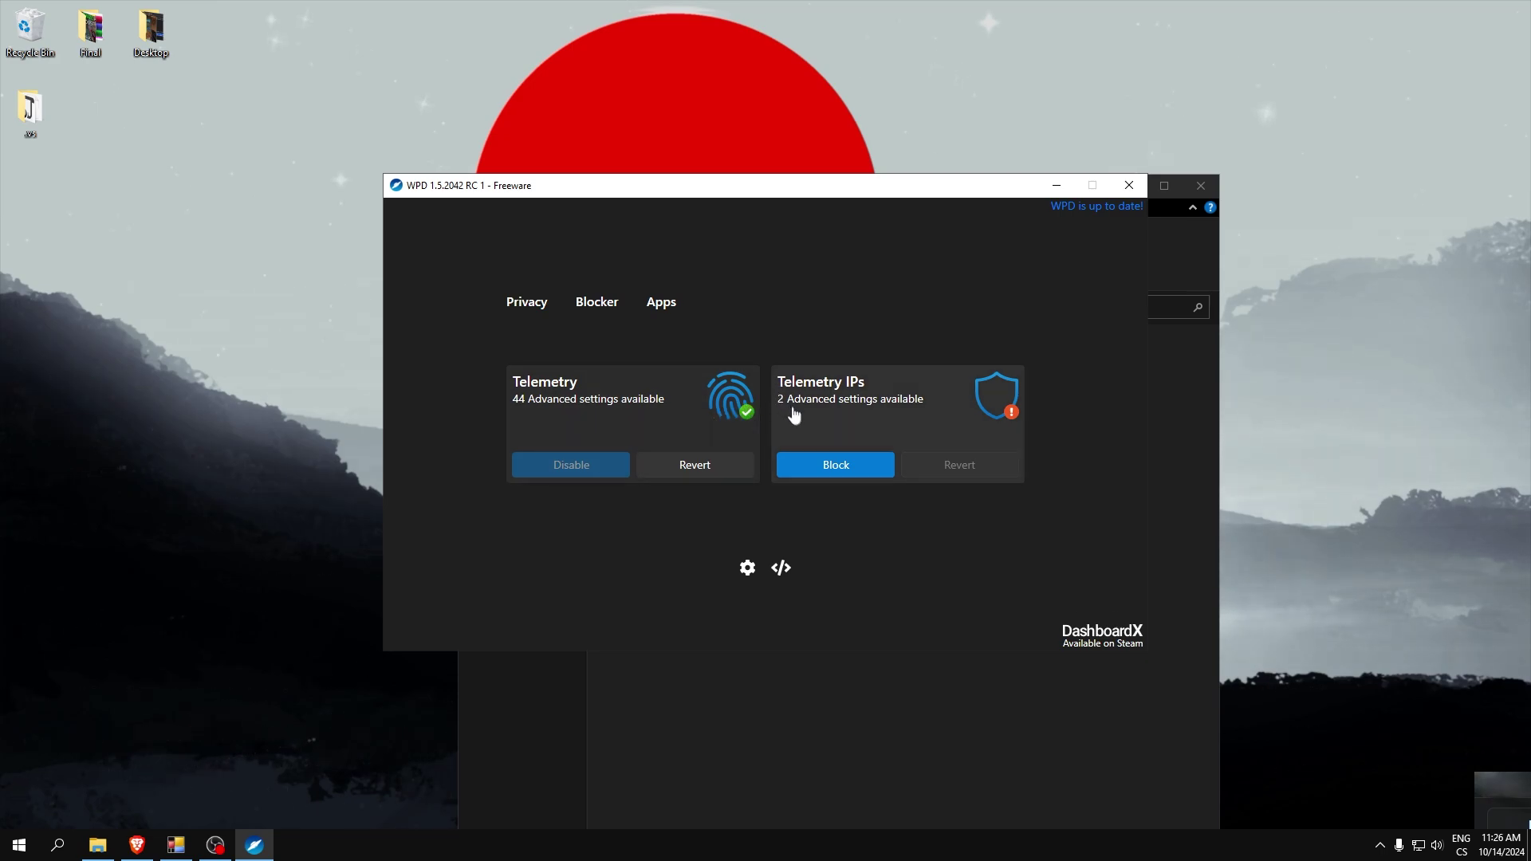
click(820, 476)
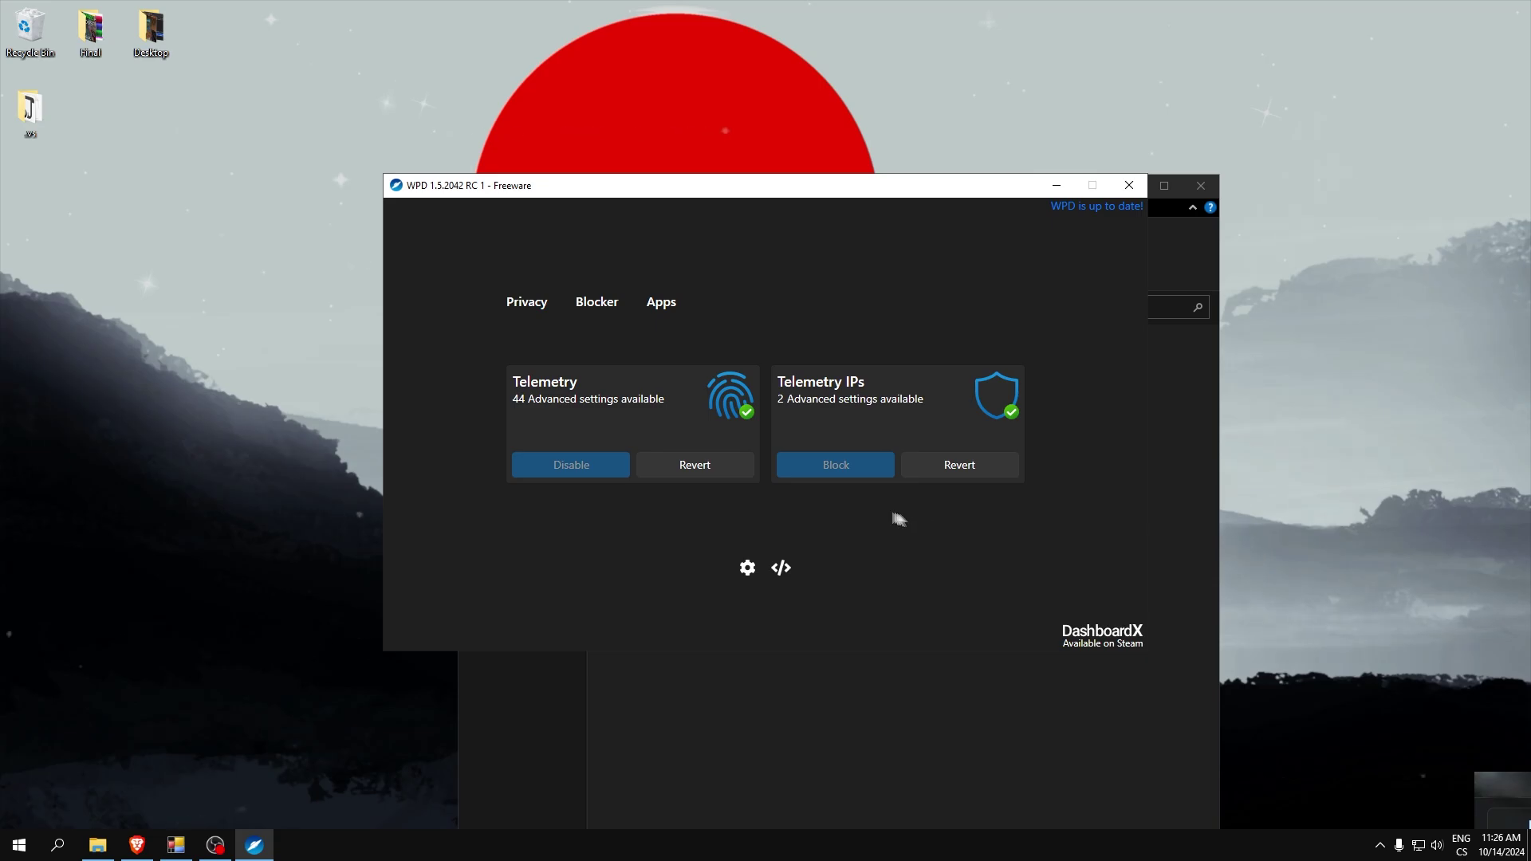
Review WPD's privacy settings, including the individual Windows Update options
click(523, 301)
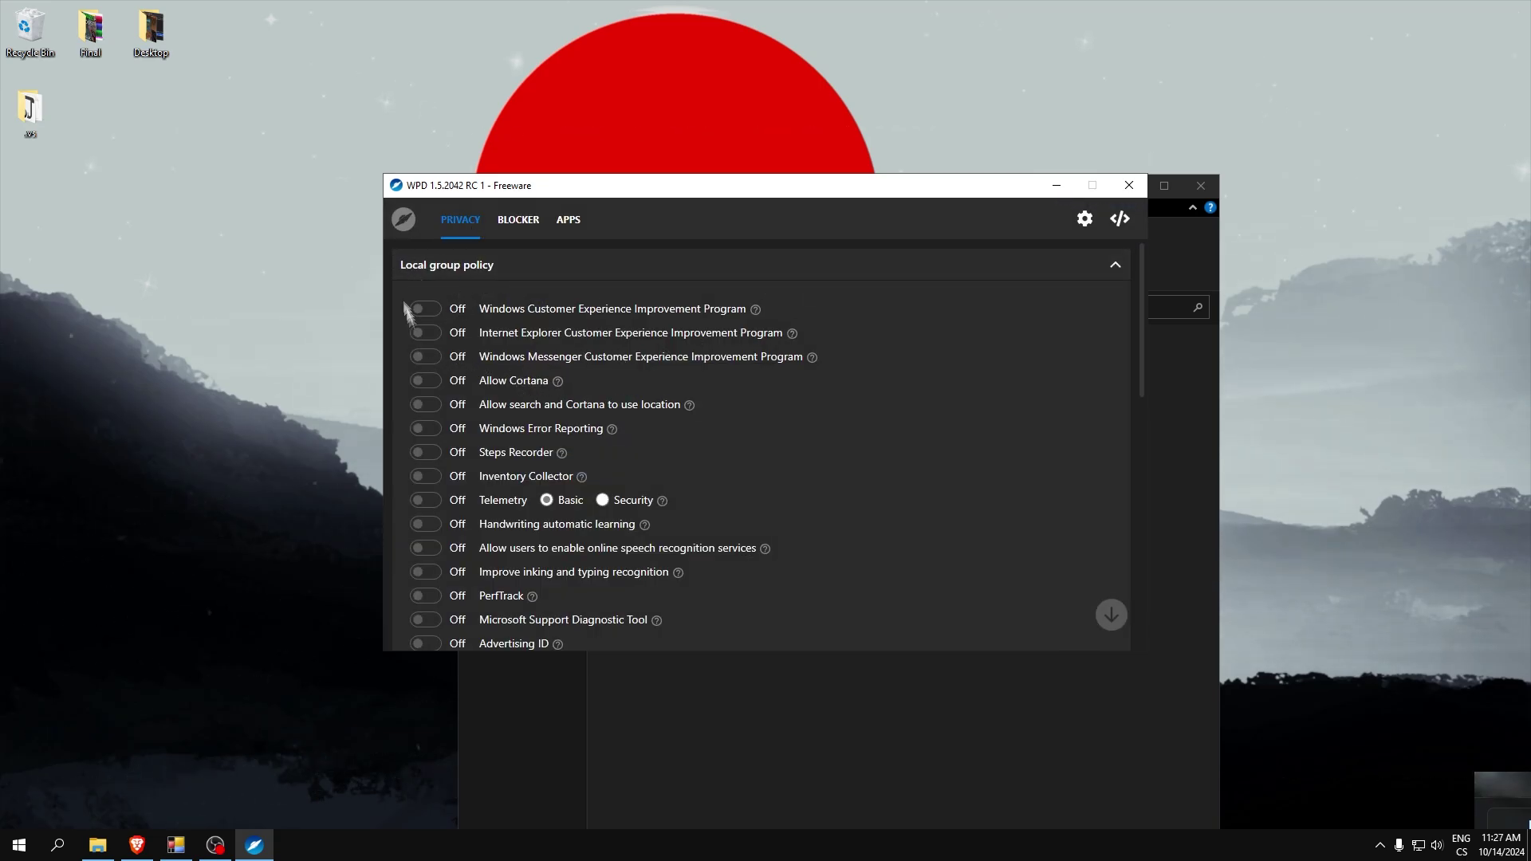
scroll(470, 450, down, 4)
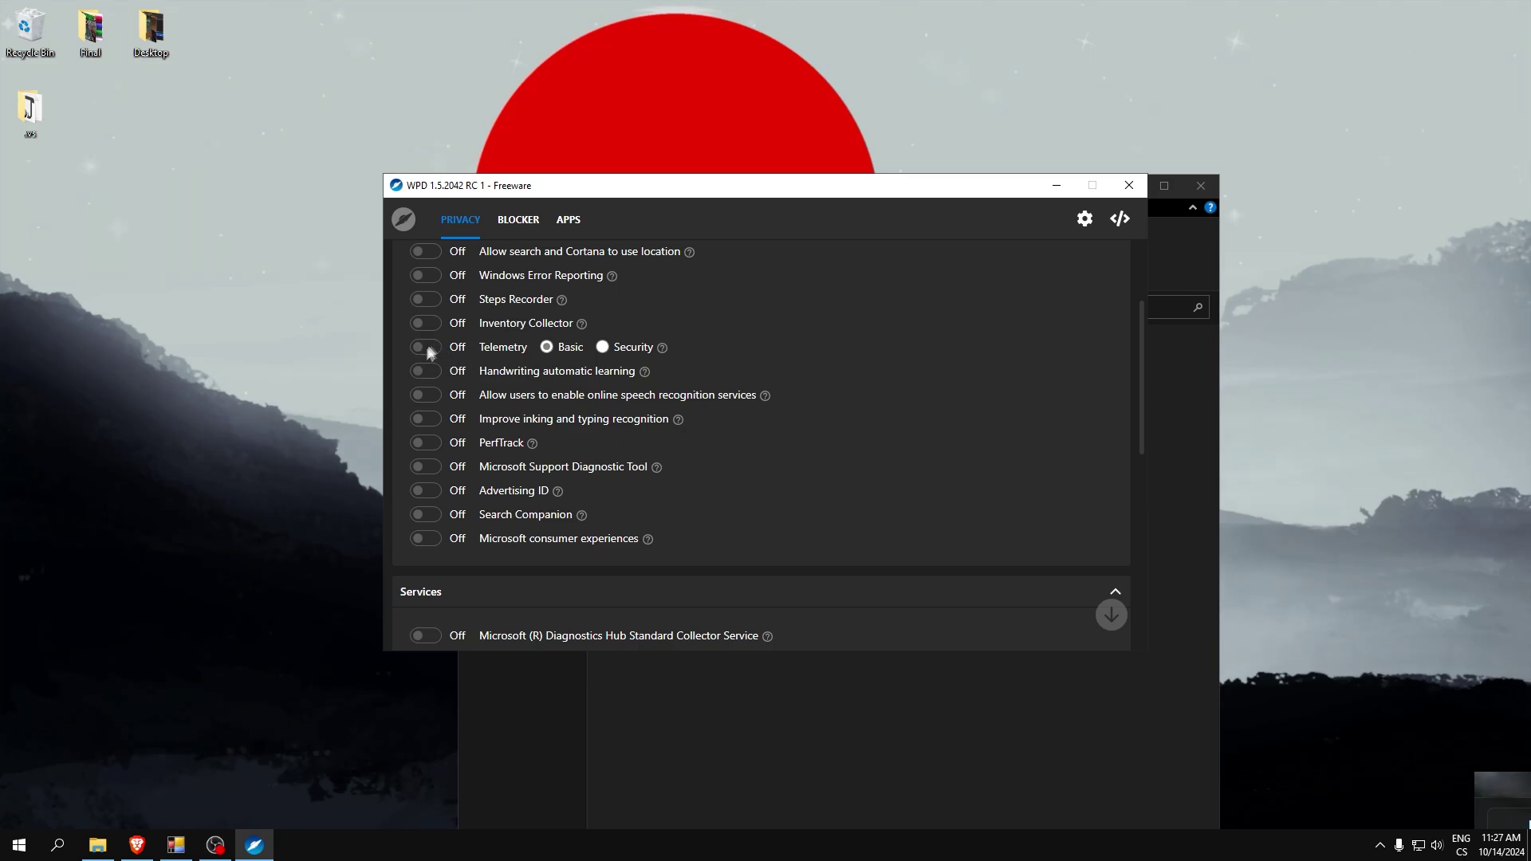
scroll(441, 389, down, 10)
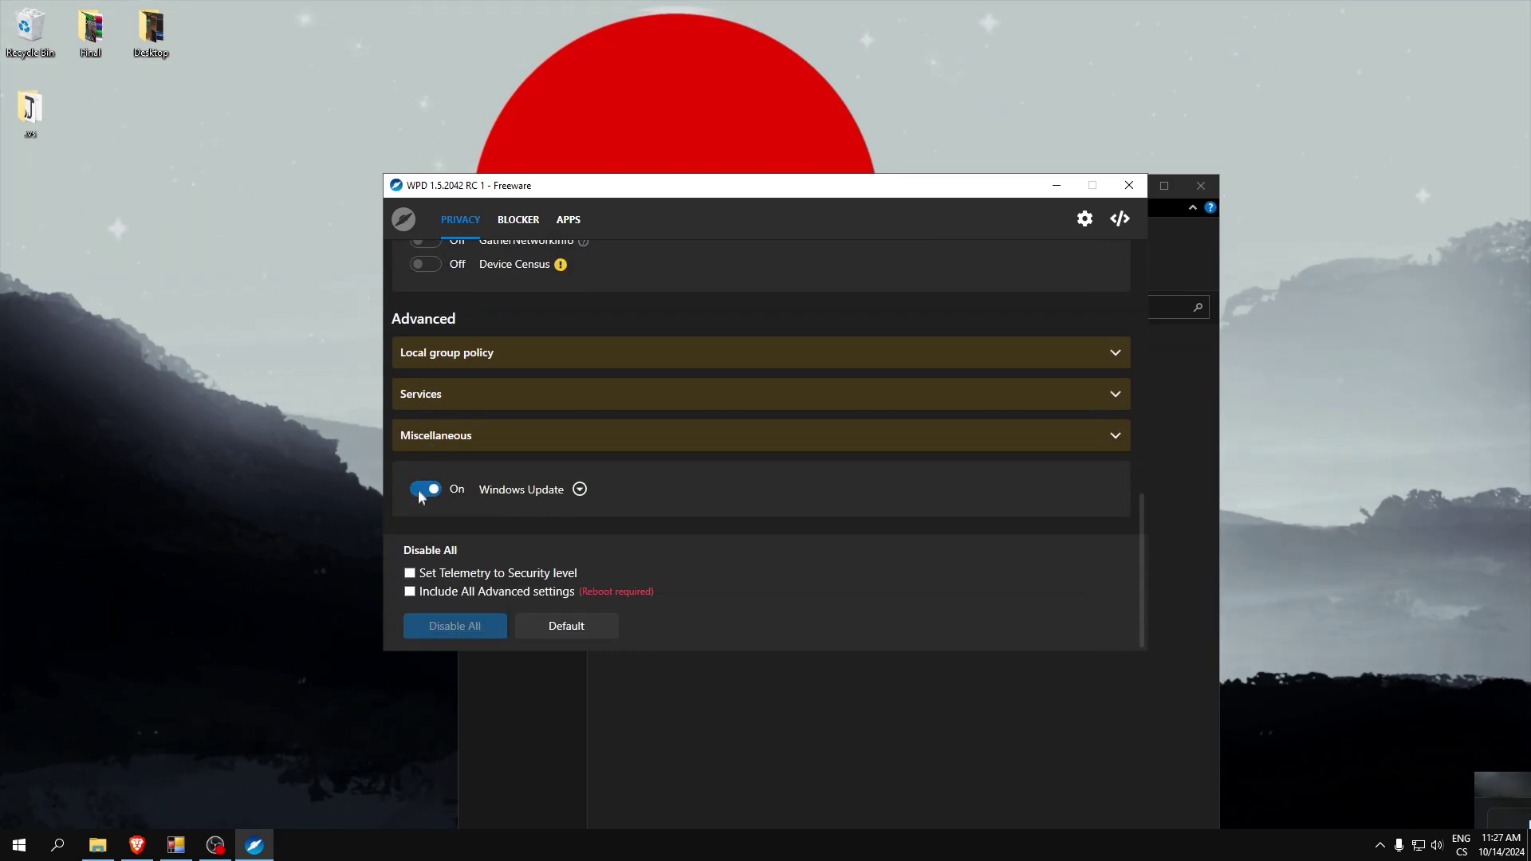
click(579, 491)
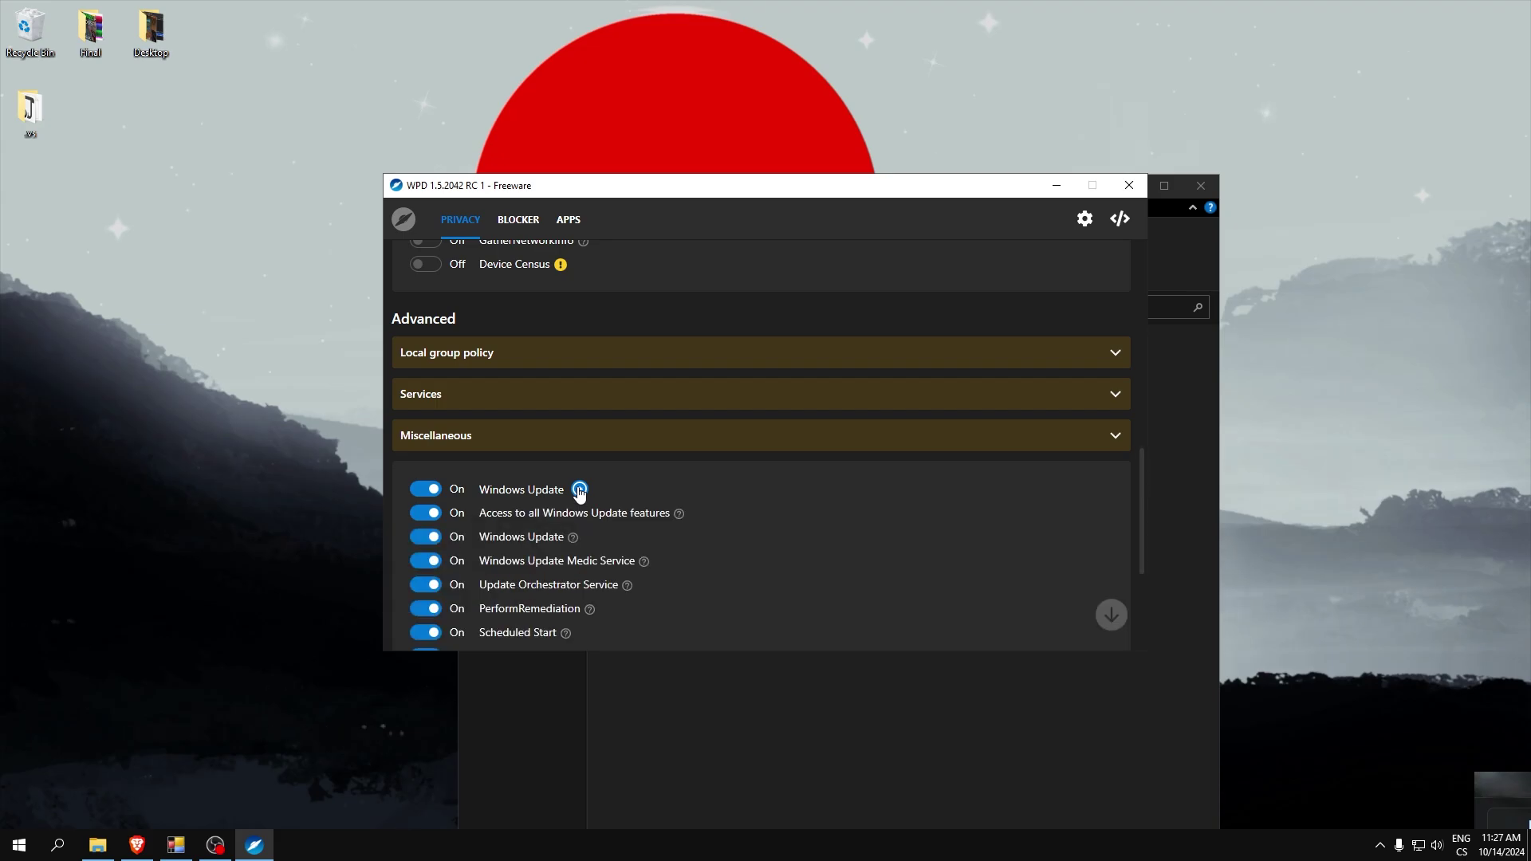
scroll(526, 471, down, 2)
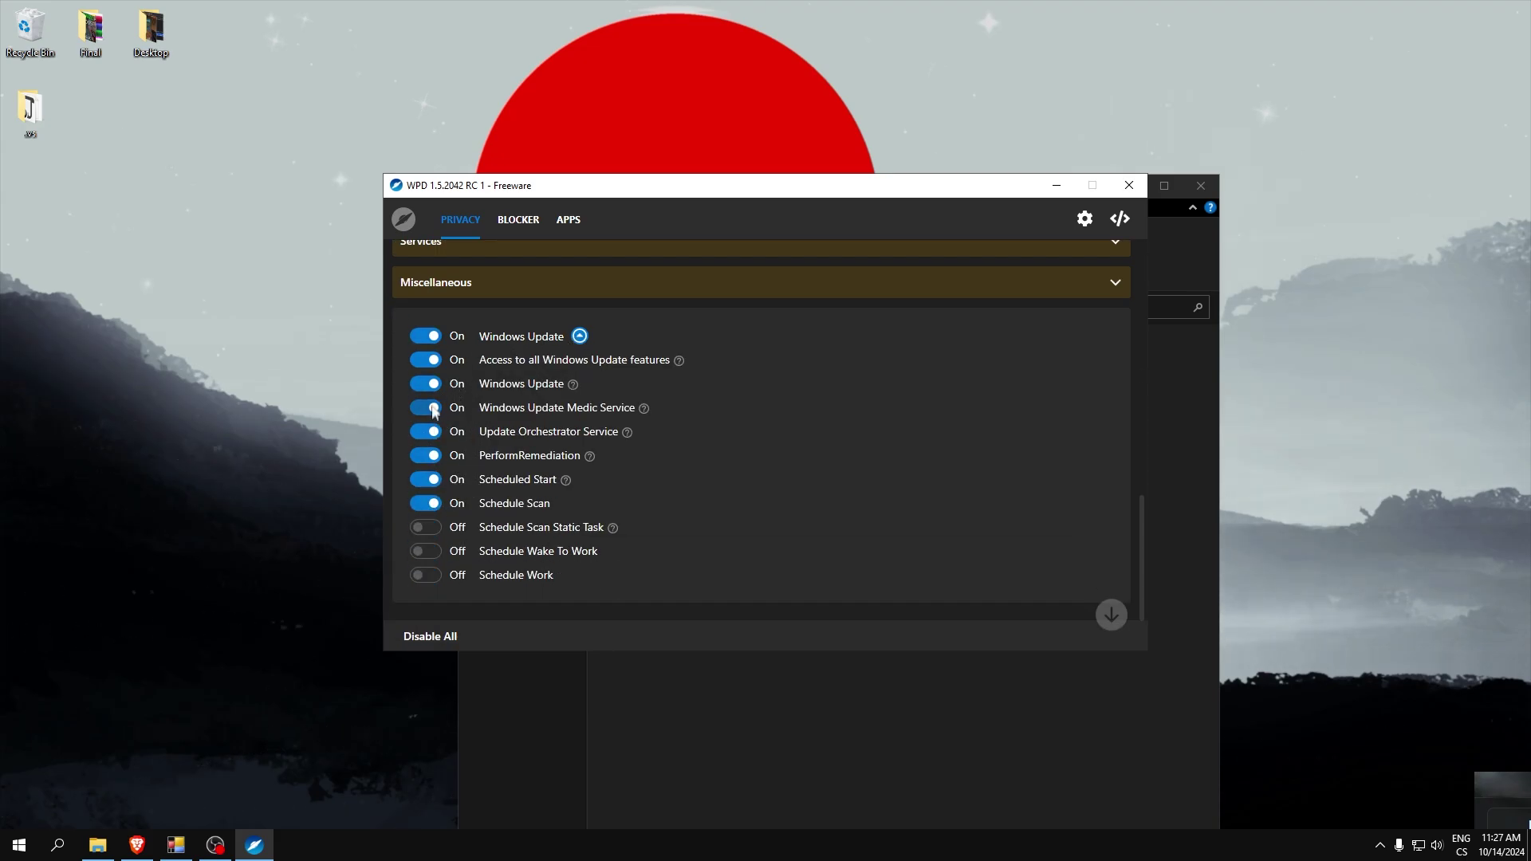
scroll(446, 463, up, 15)
Enable the Extra and Update rule sets in WPD's blocker
click(516, 220)
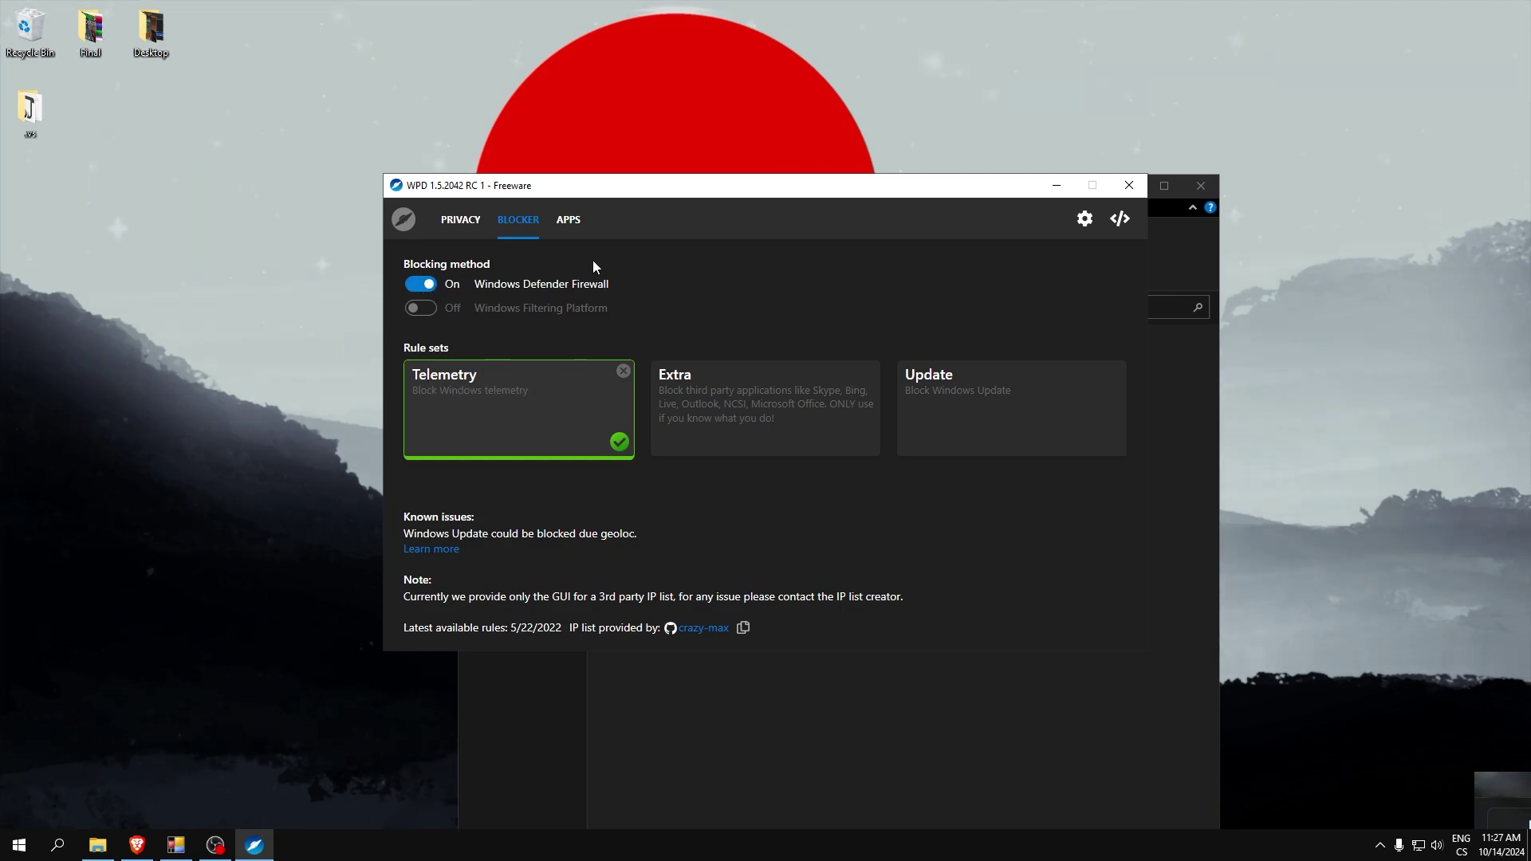
click(746, 423)
click(961, 418)
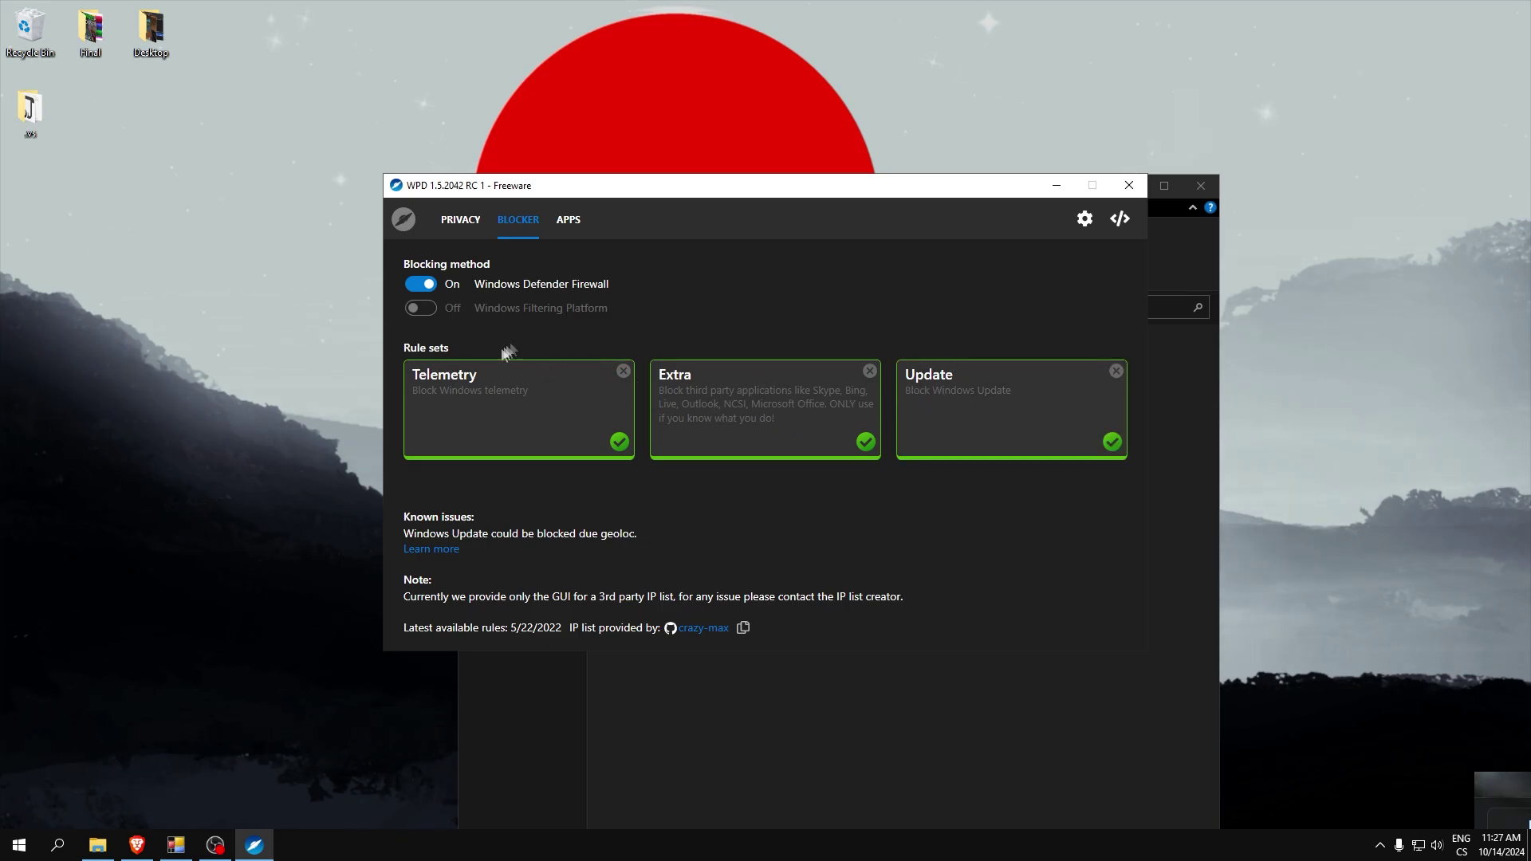
Turn off Sync your settings and Enables Activity Feed in the advanced local group policy of the privacy settings
click(576, 238)
click(460, 227)
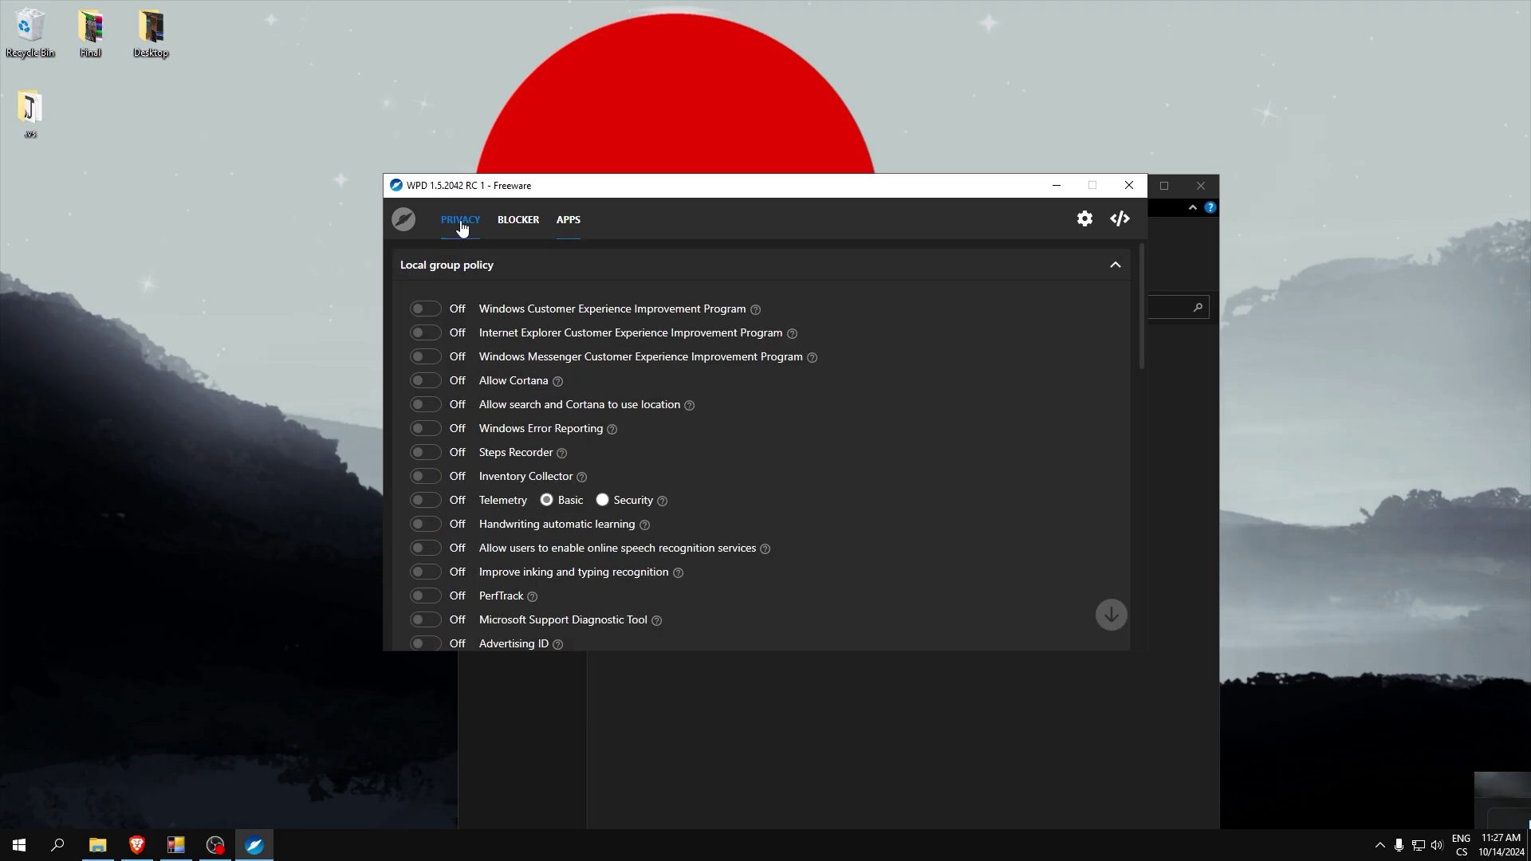
scroll(635, 375, down, 12)
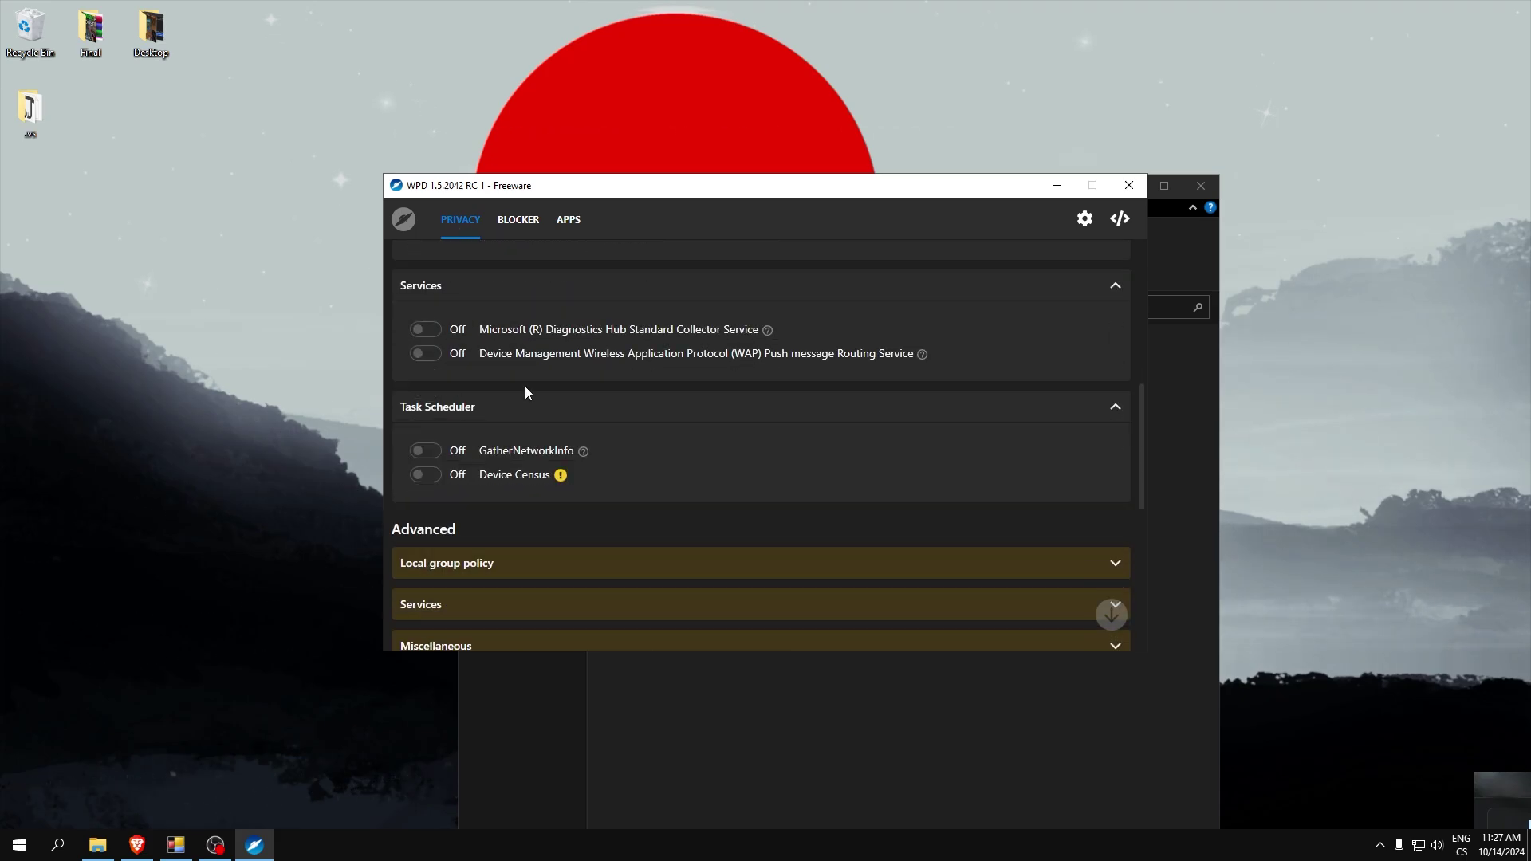
click(532, 411)
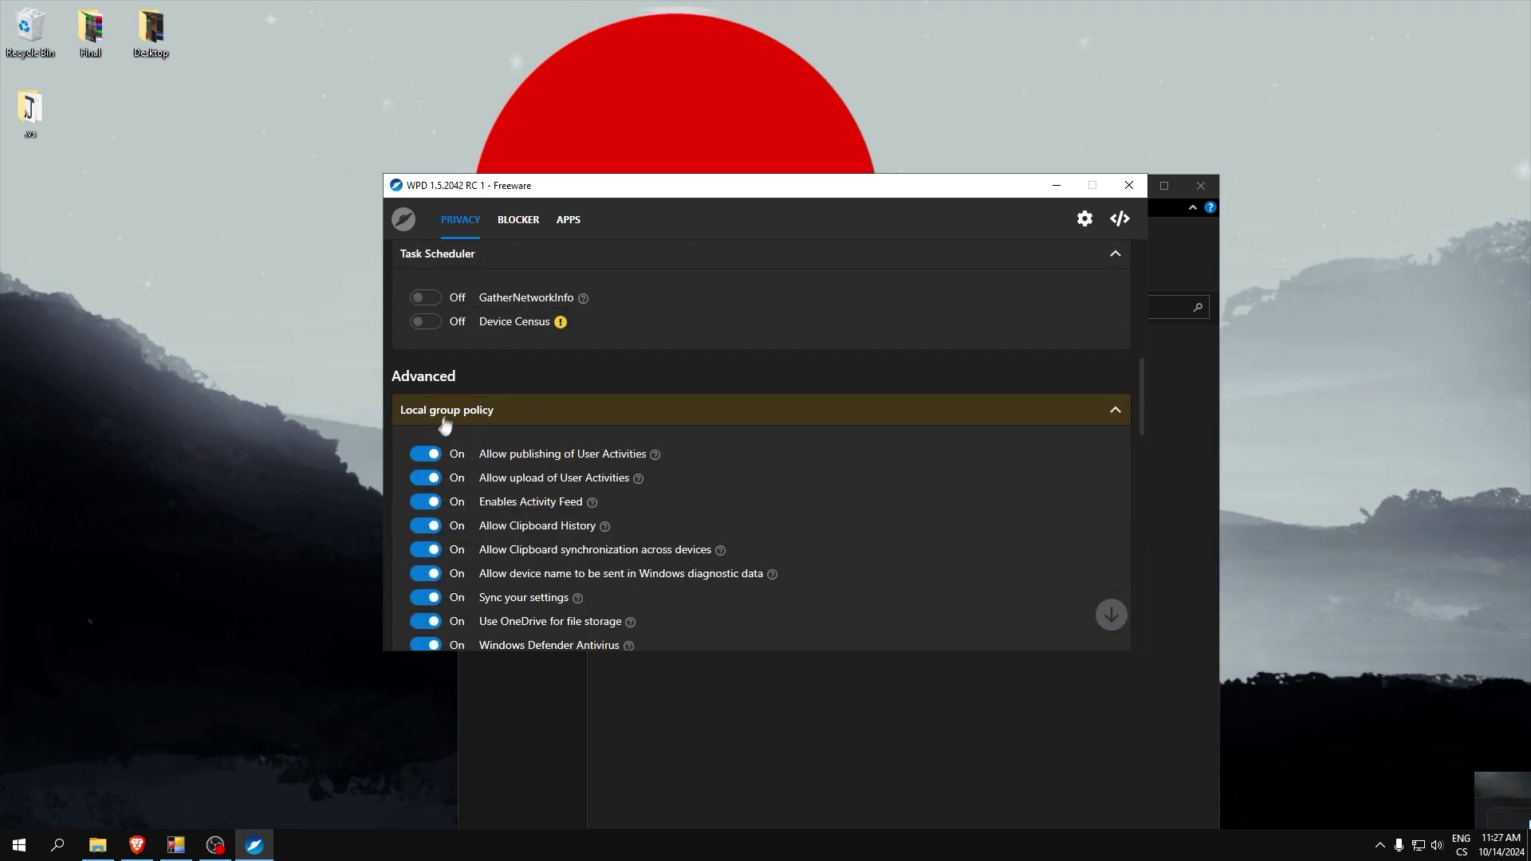
scroll(494, 458, down, 1)
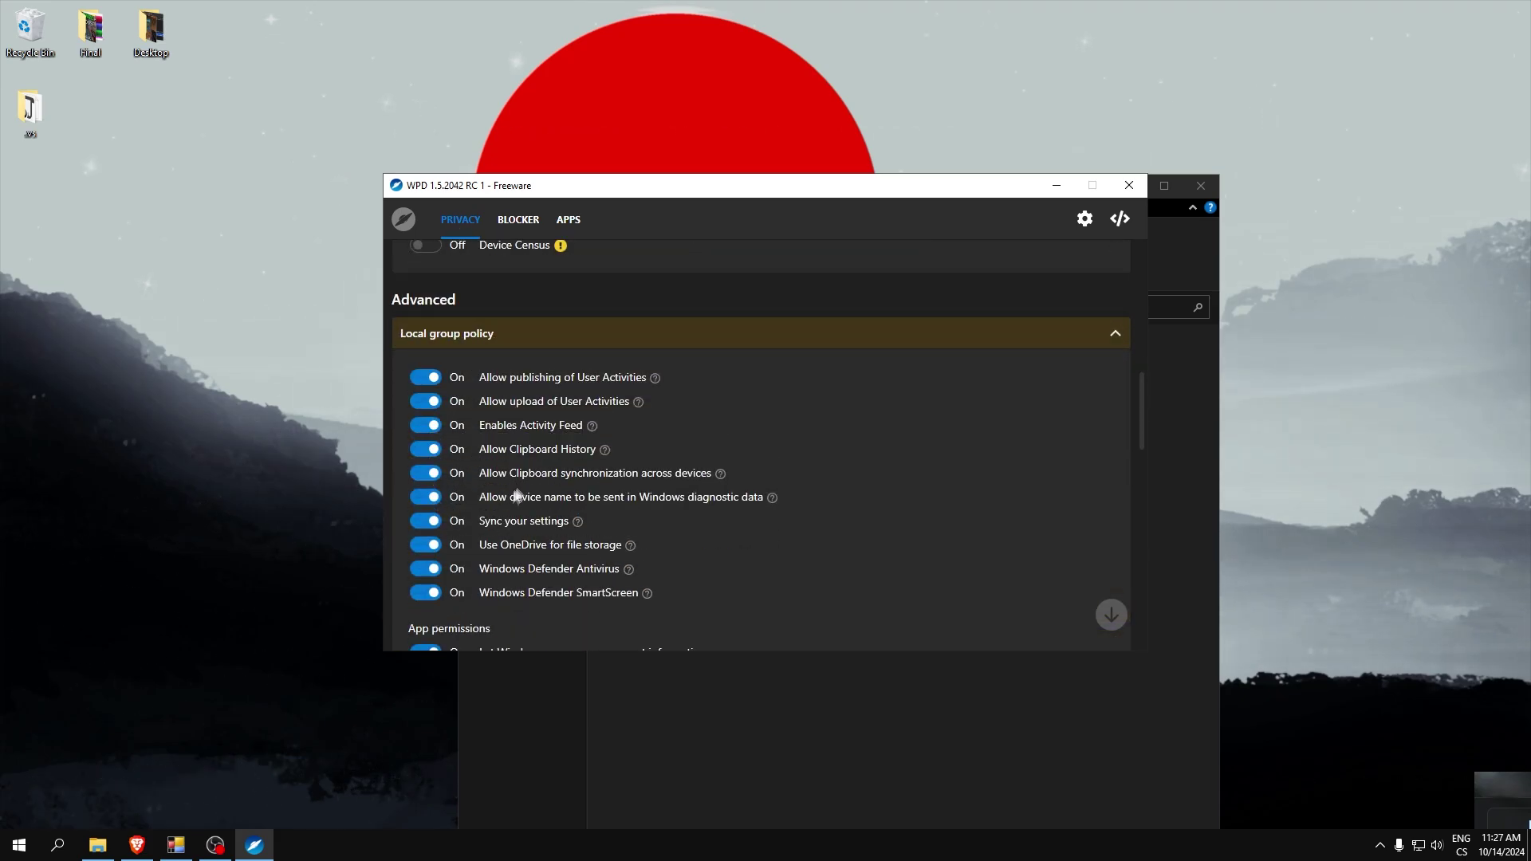
click(435, 523)
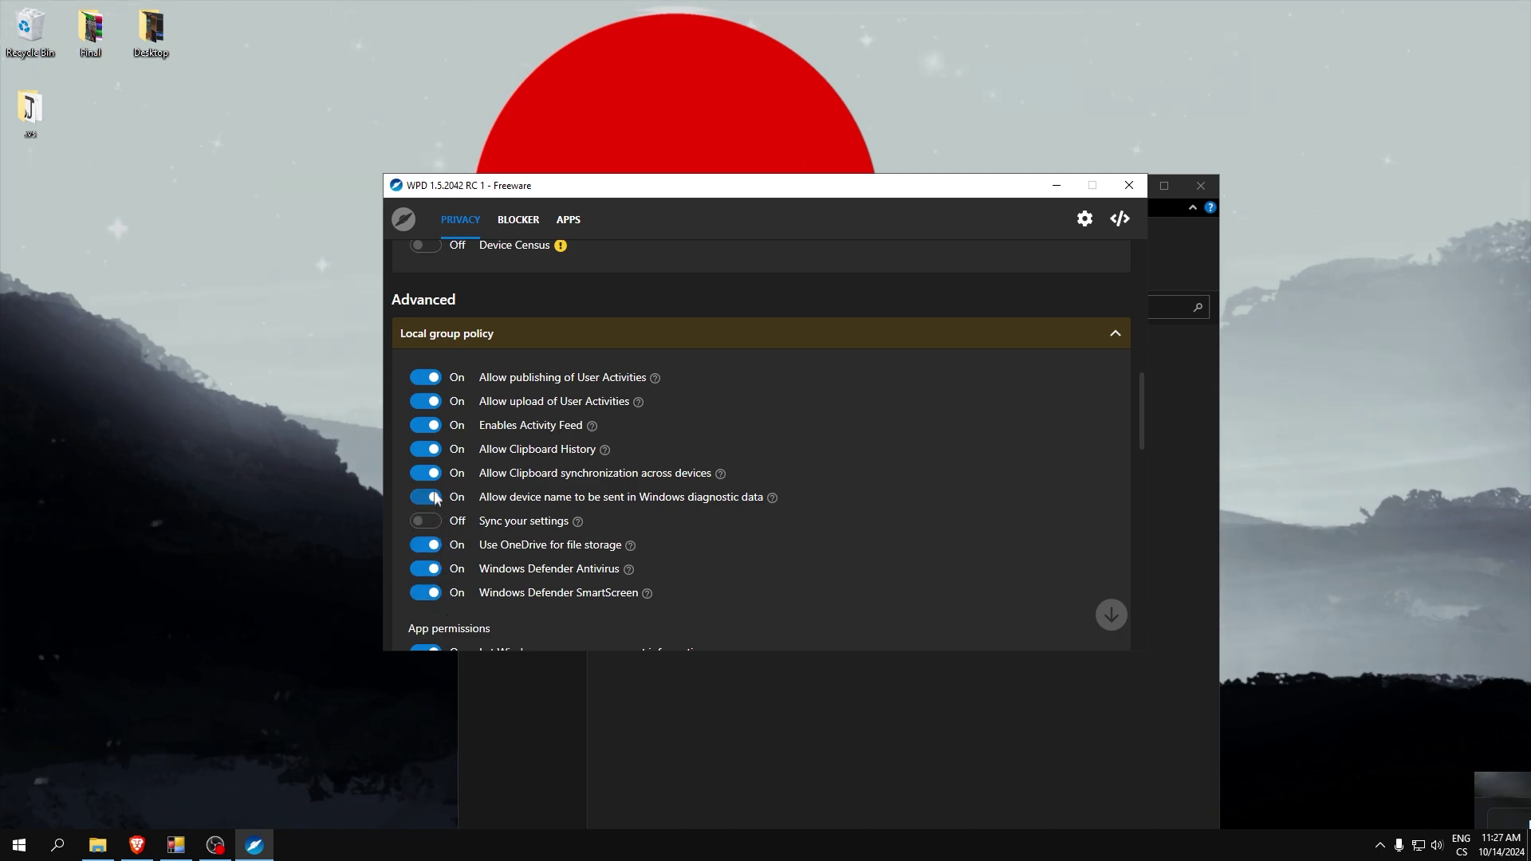
click(423, 425)
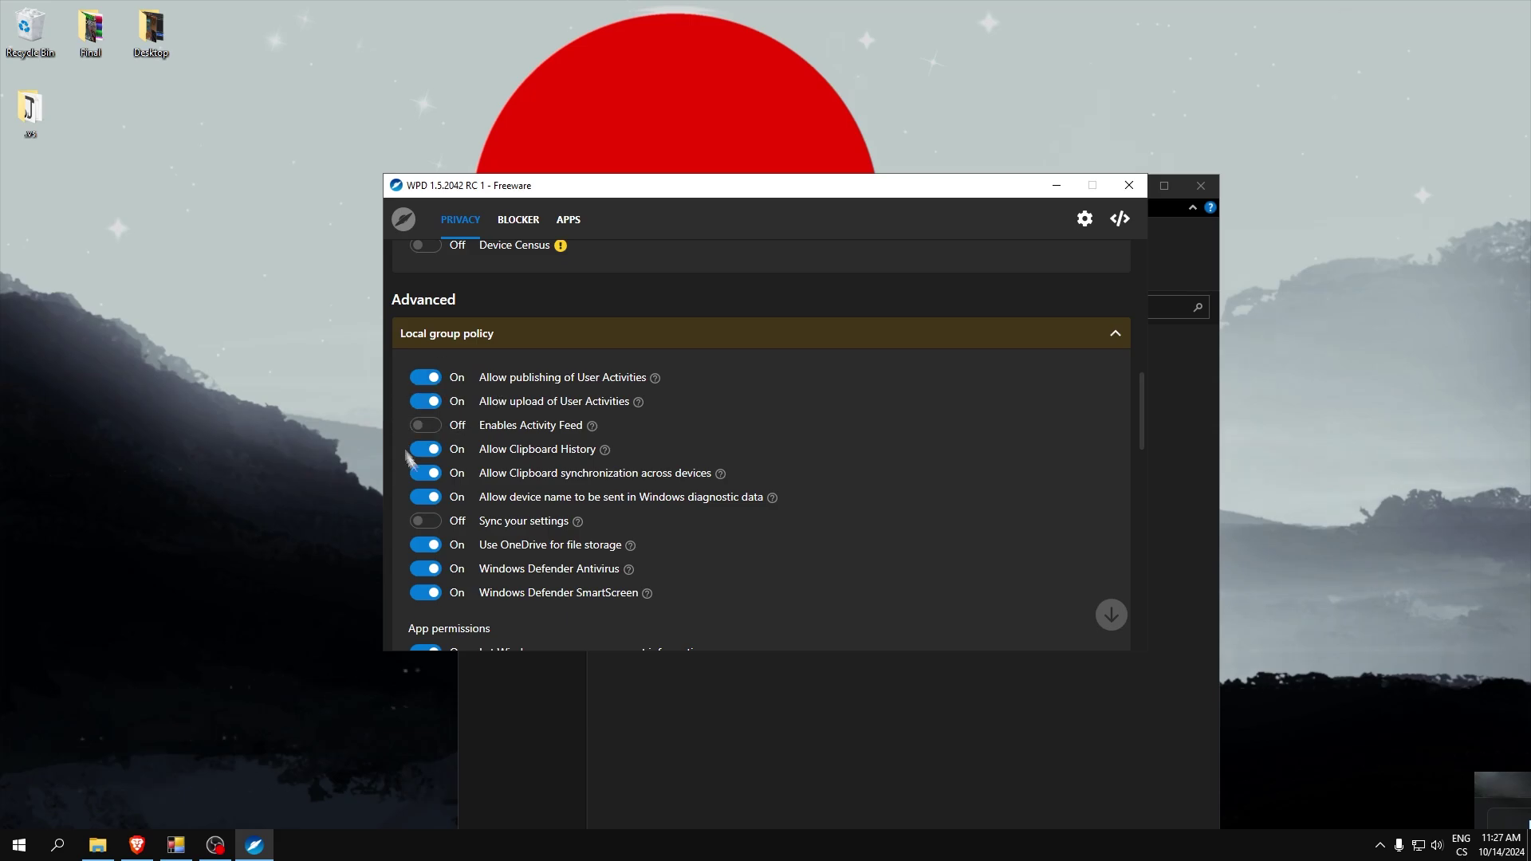
Turn off the app permissions for running in the background, accessing Tasks, making phone calls and accessing notifications
scroll(423, 450, down, 3)
scroll(441, 429, down, 12)
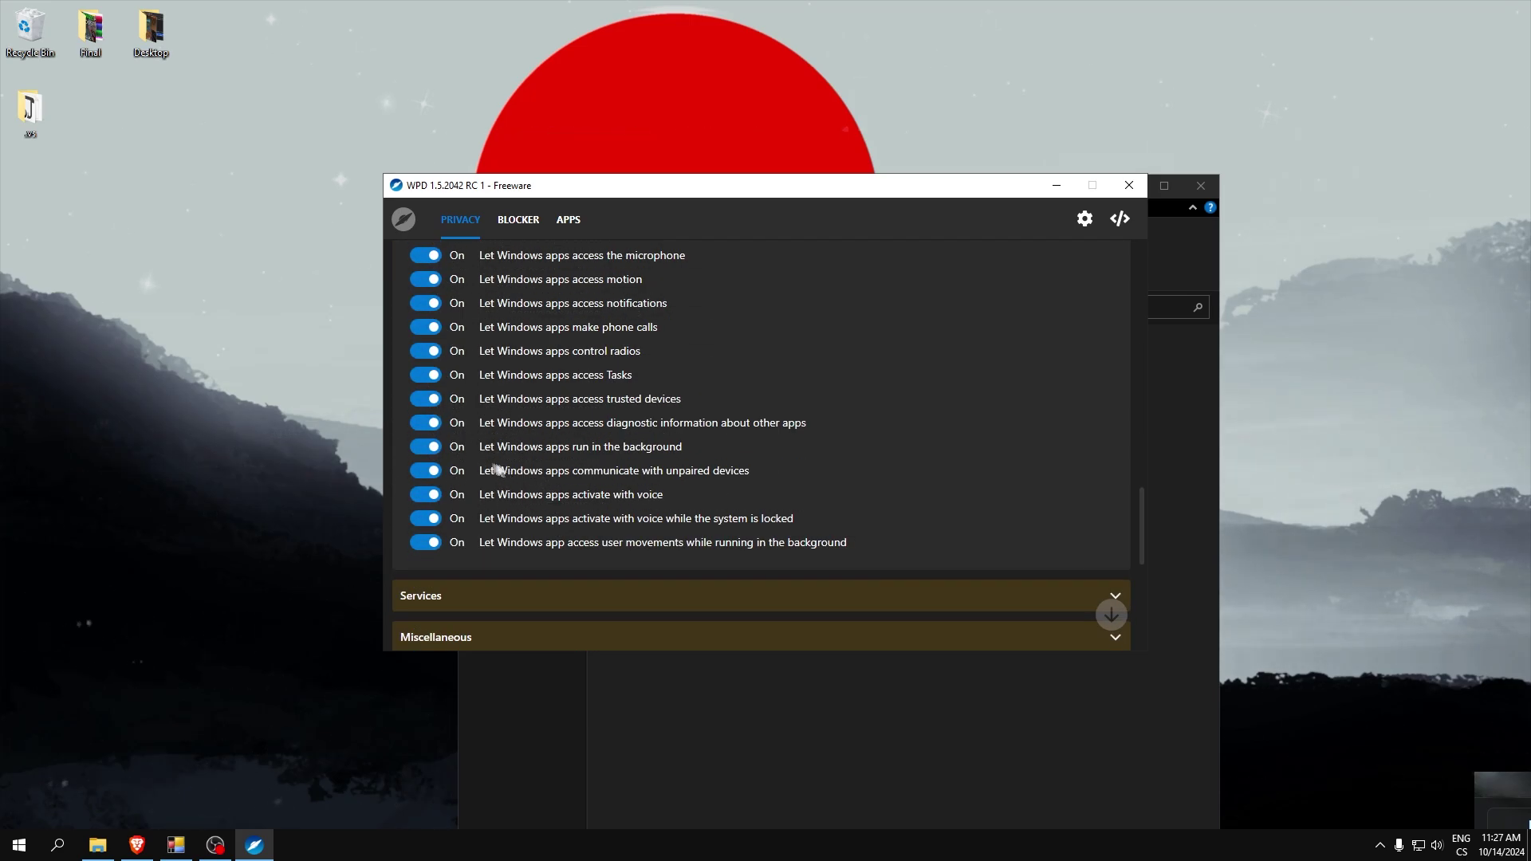
click(421, 452)
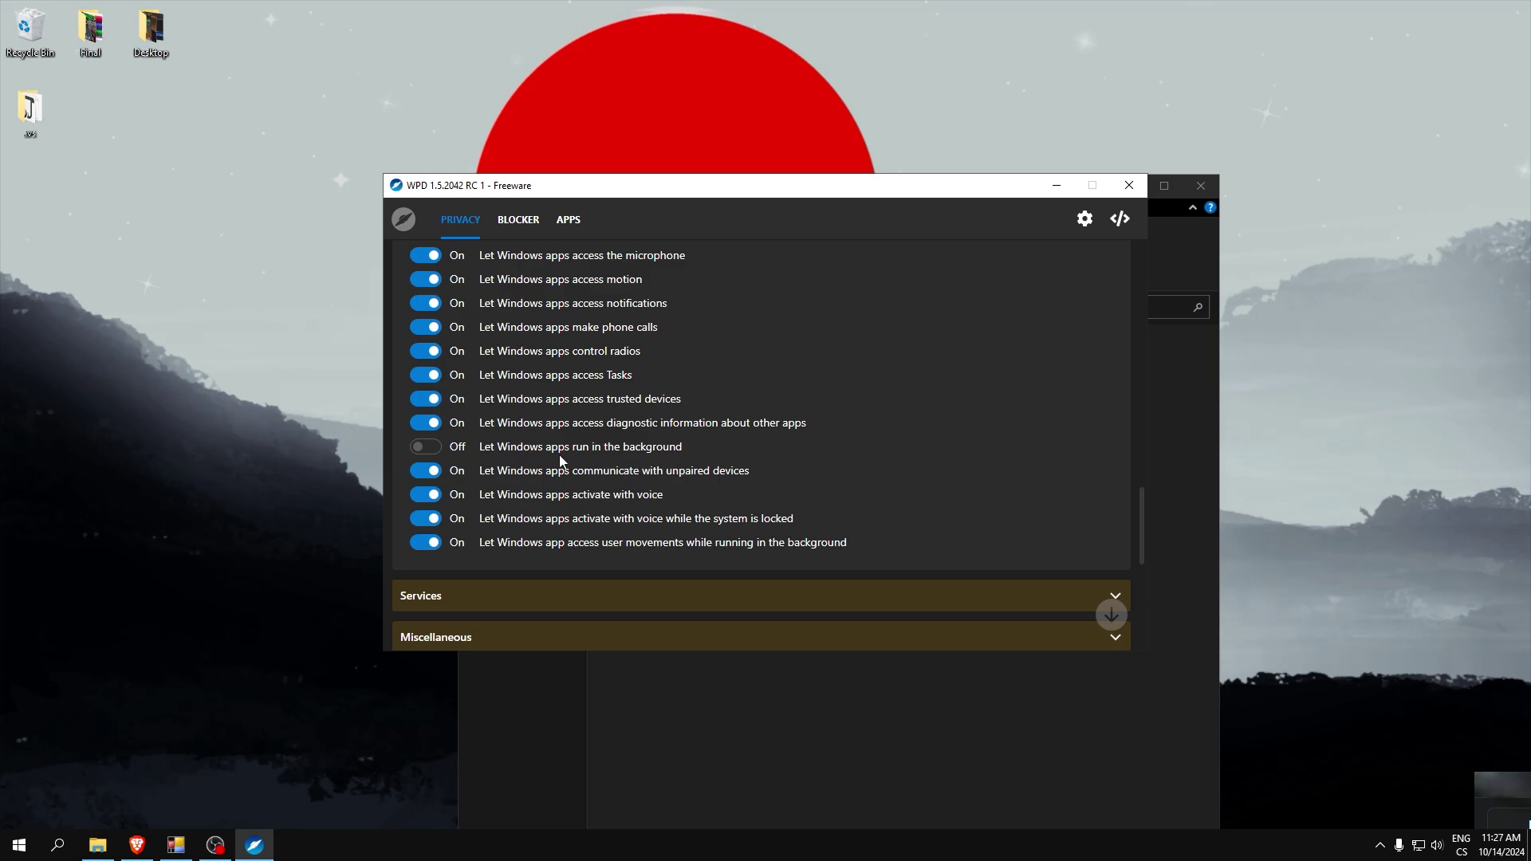
scroll(471, 475, up, 1)
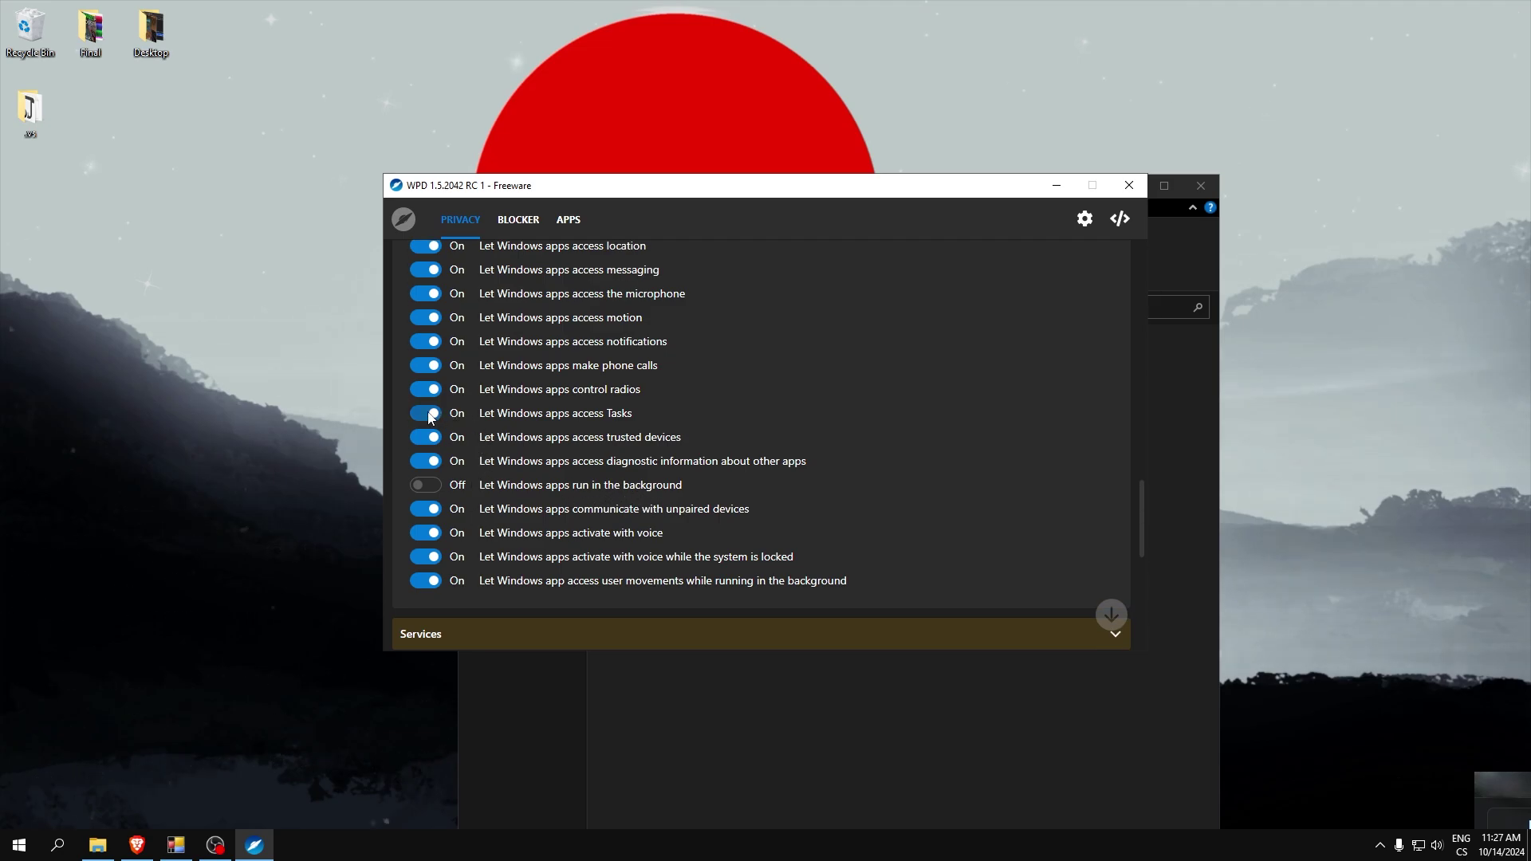
scroll(420, 372, up, 2)
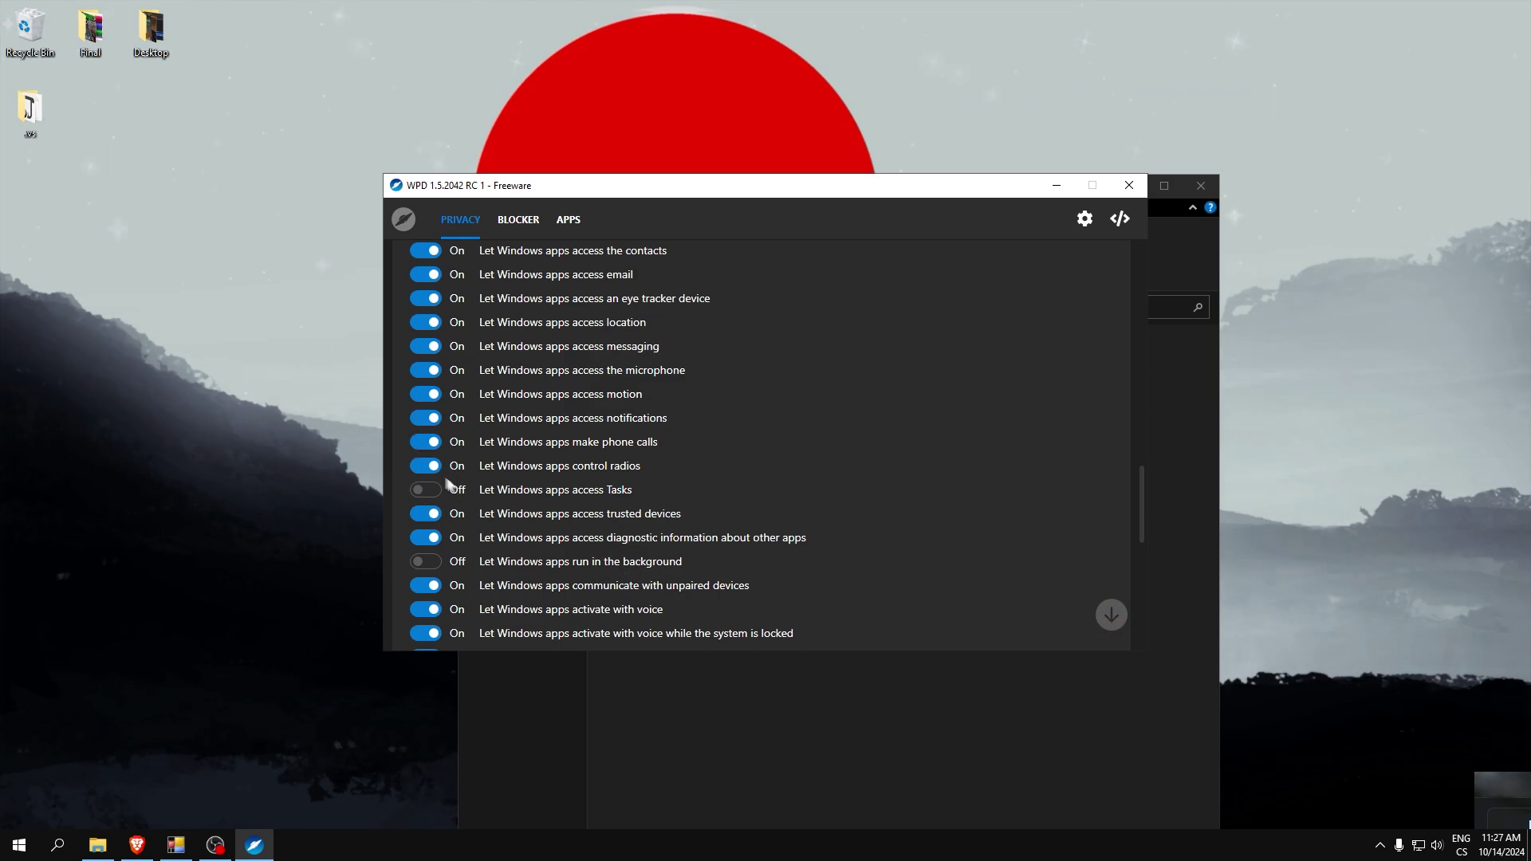
scroll(448, 428, up, 1)
click(424, 456)
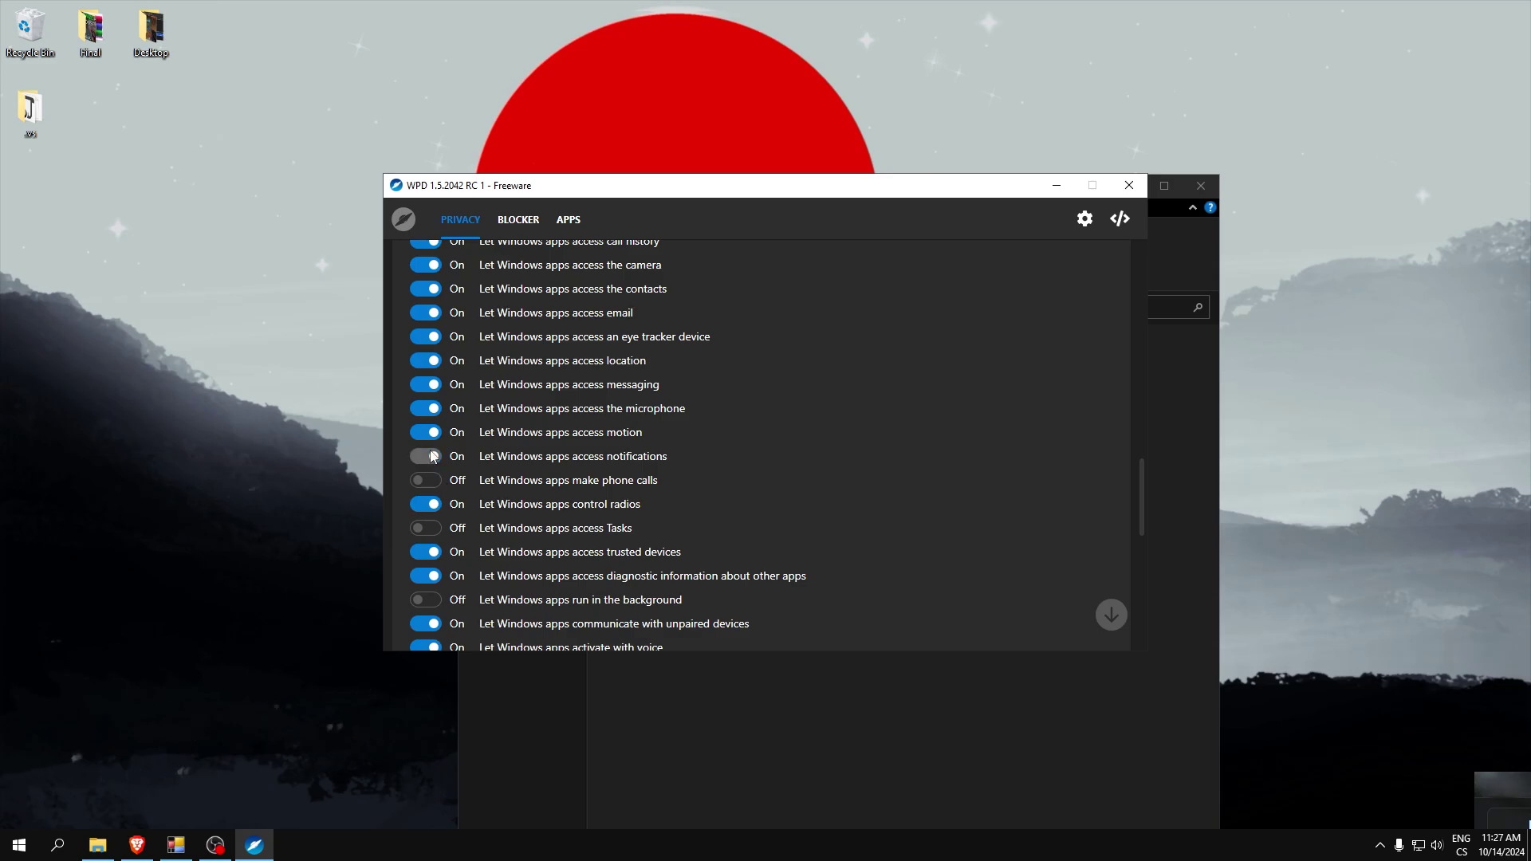
Turn off the app permissions for accessing motion and messaging
click(424, 432)
click(425, 385)
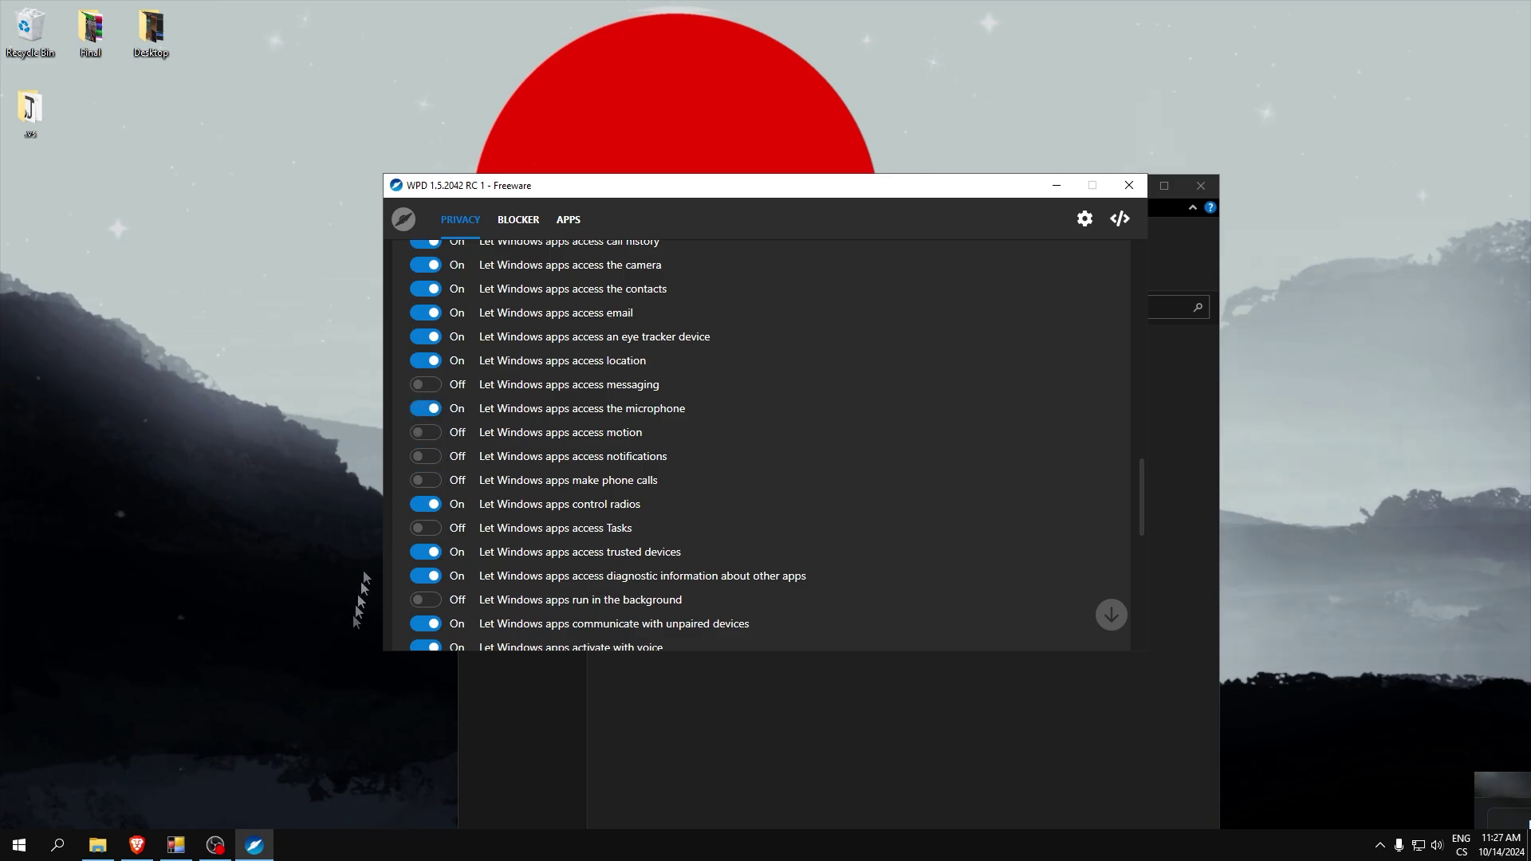
click(217, 845)
click(217, 845)
Turn off the app permissions for location, eye tracker, email, contacts, camera, call history, calendar and account information
drag(603, 220, 690, 236)
scroll(514, 432, up, 2)
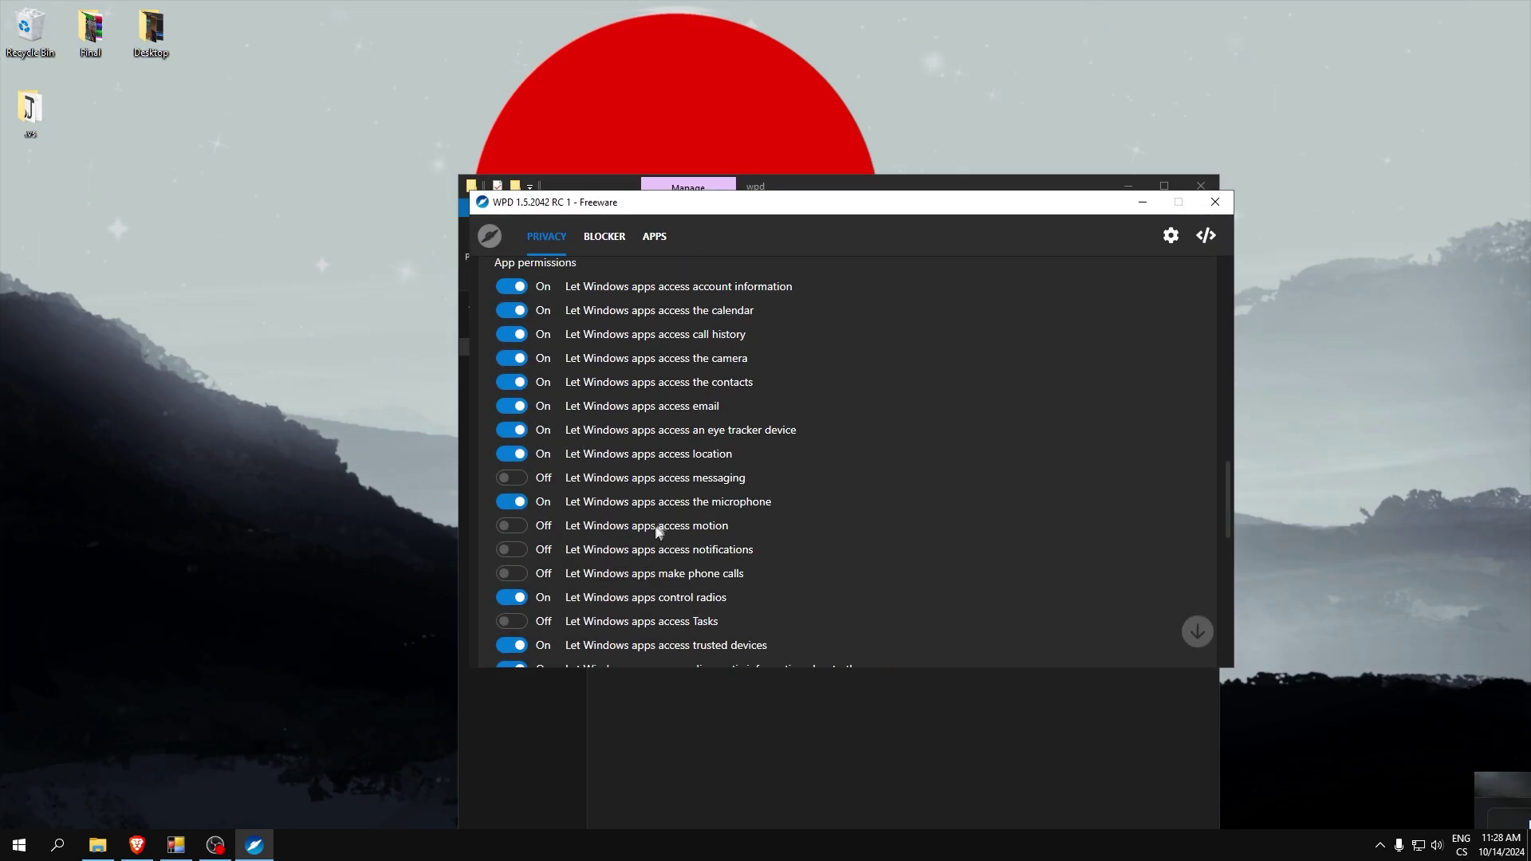
drag(594, 211, 540, 202)
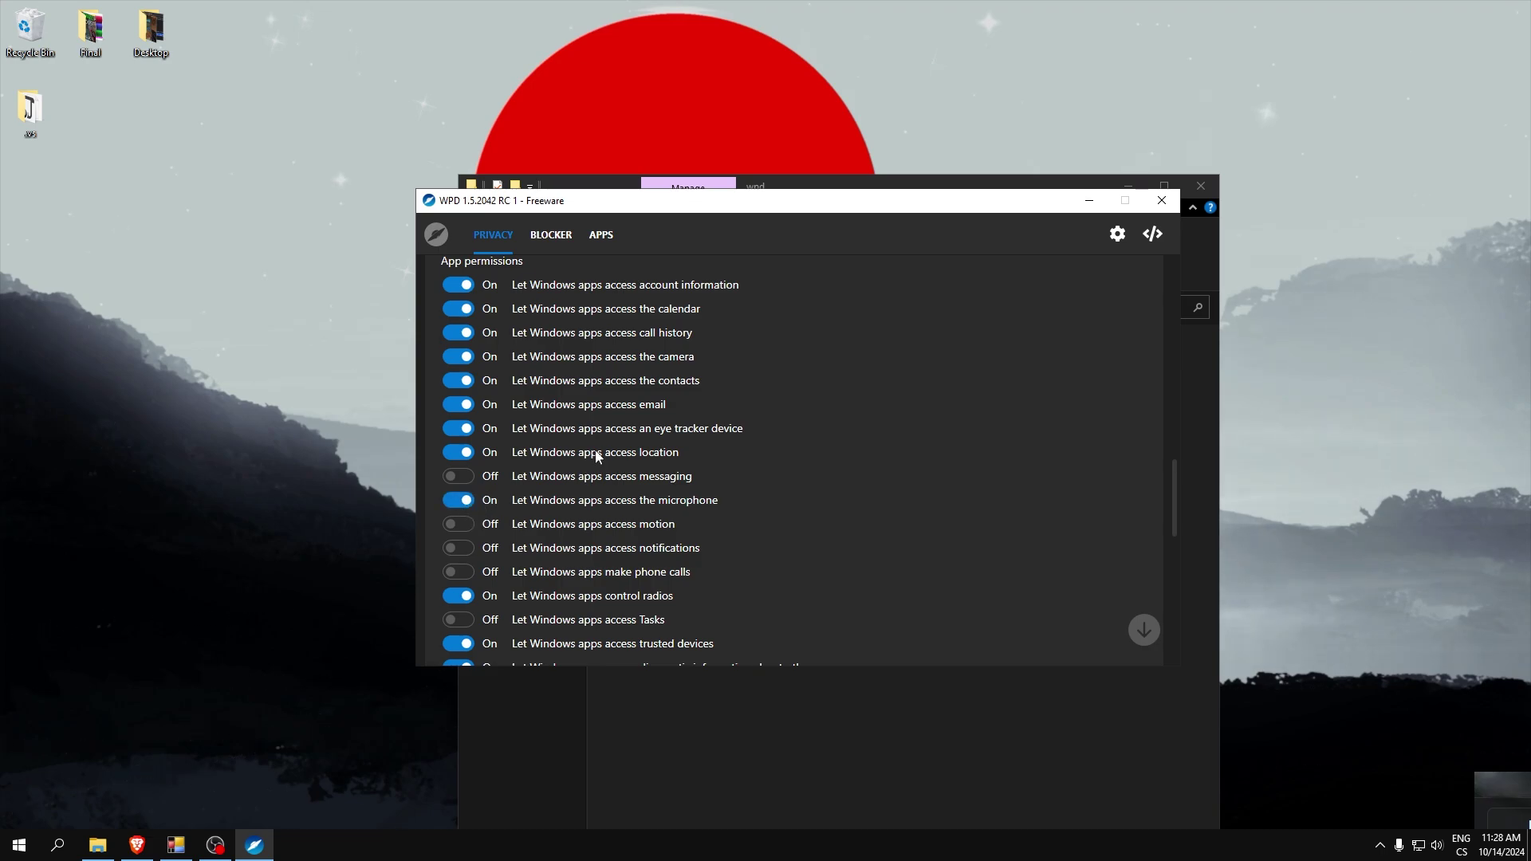
click(463, 452)
click(464, 428)
click(466, 404)
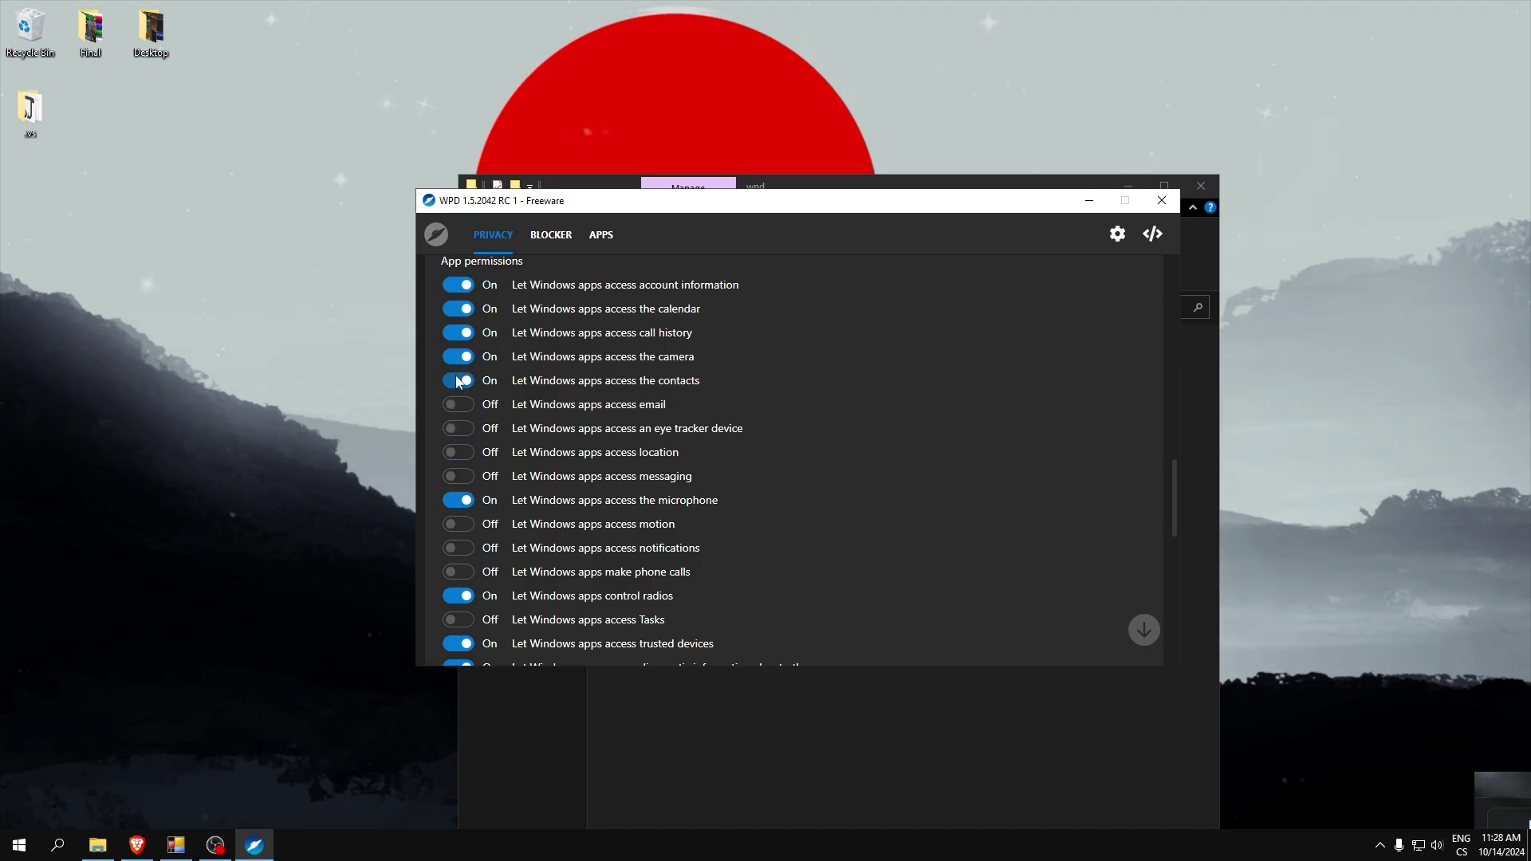
click(460, 380)
click(462, 357)
click(463, 333)
click(462, 309)
click(462, 285)
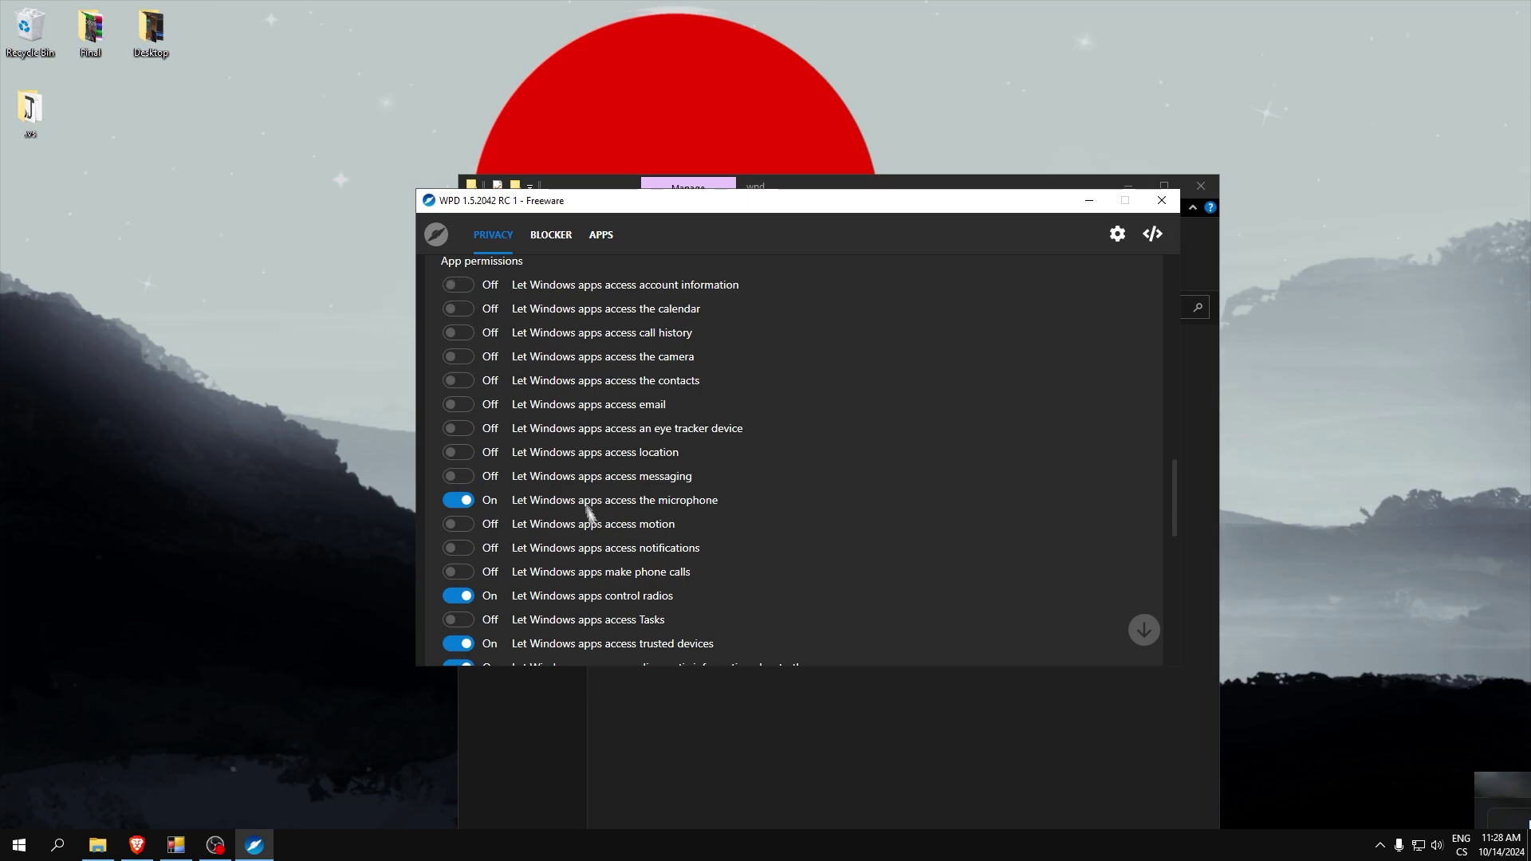
Turn off the app permissions for voice activation, including while locked, unpaired devices, diagnostic information, trusted devices and radios
scroll(588, 512, down, 3)
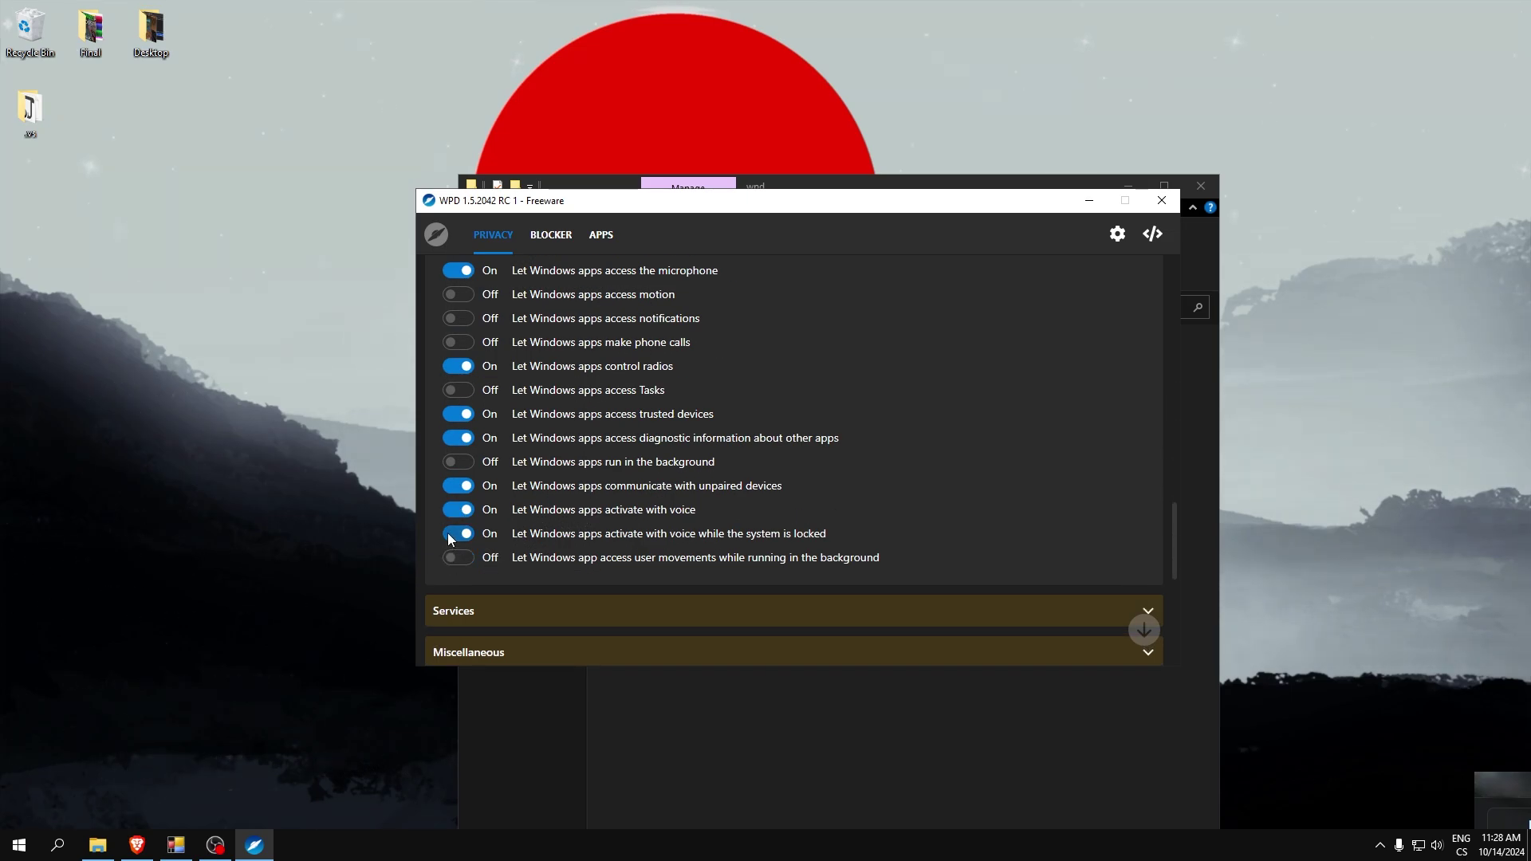
click(447, 533)
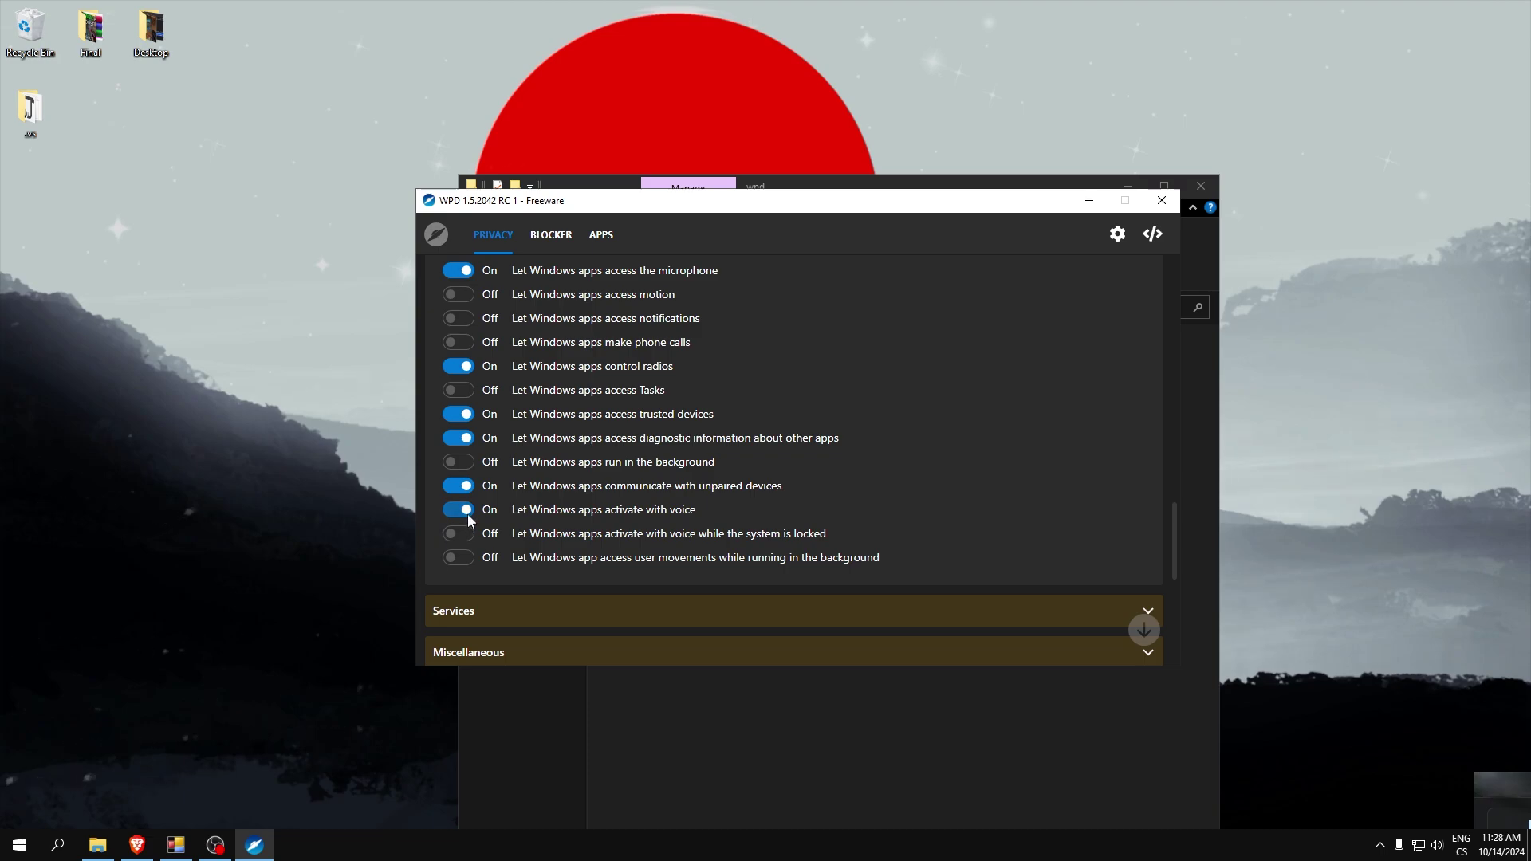
click(450, 510)
click(453, 486)
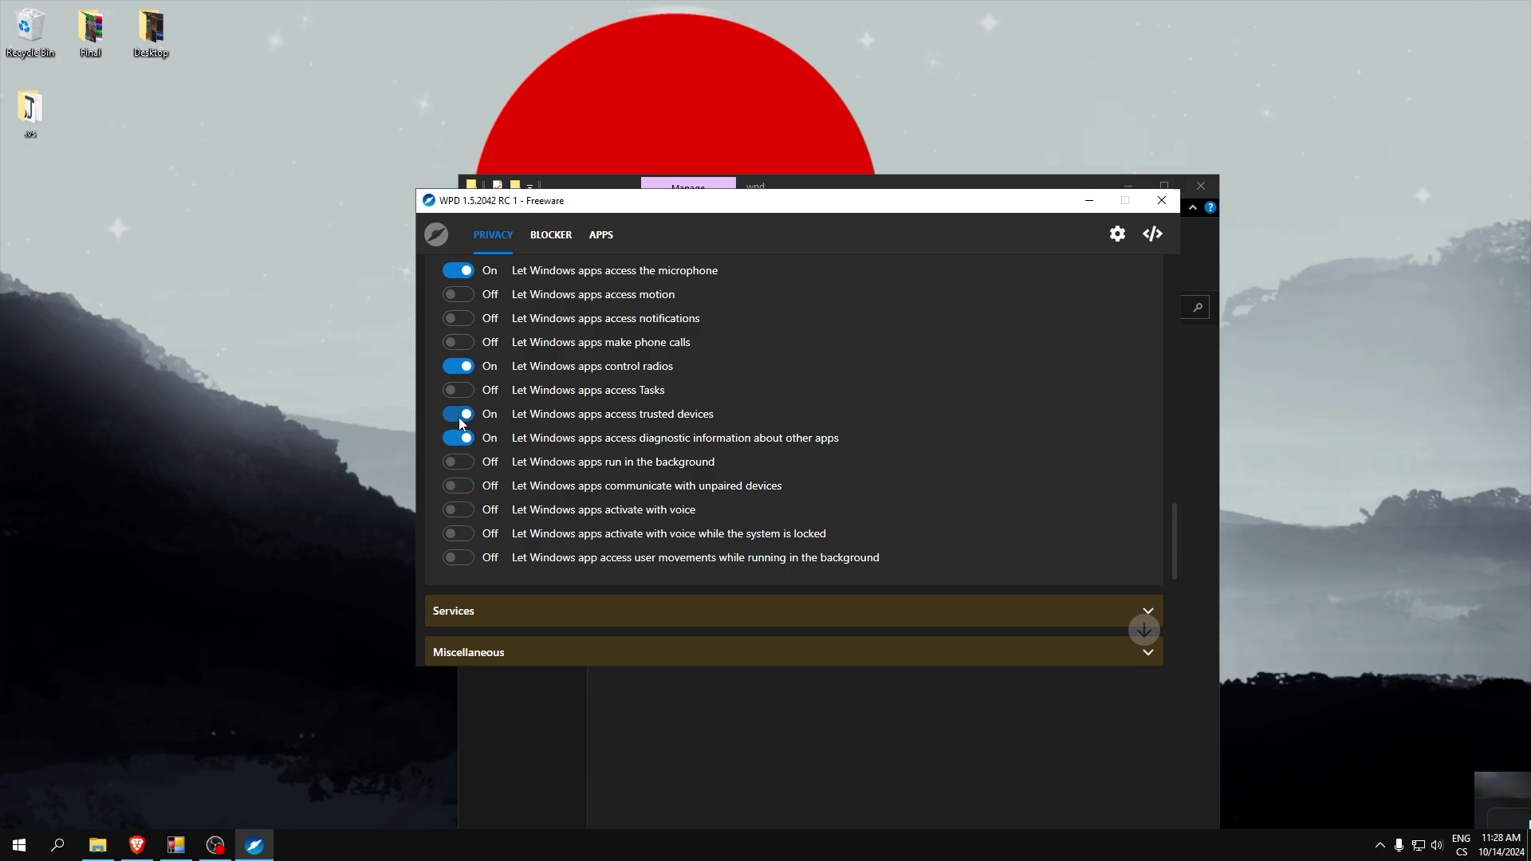
click(467, 368)
Turn the app permission for accessing the camera back on
scroll(492, 419, up, 1)
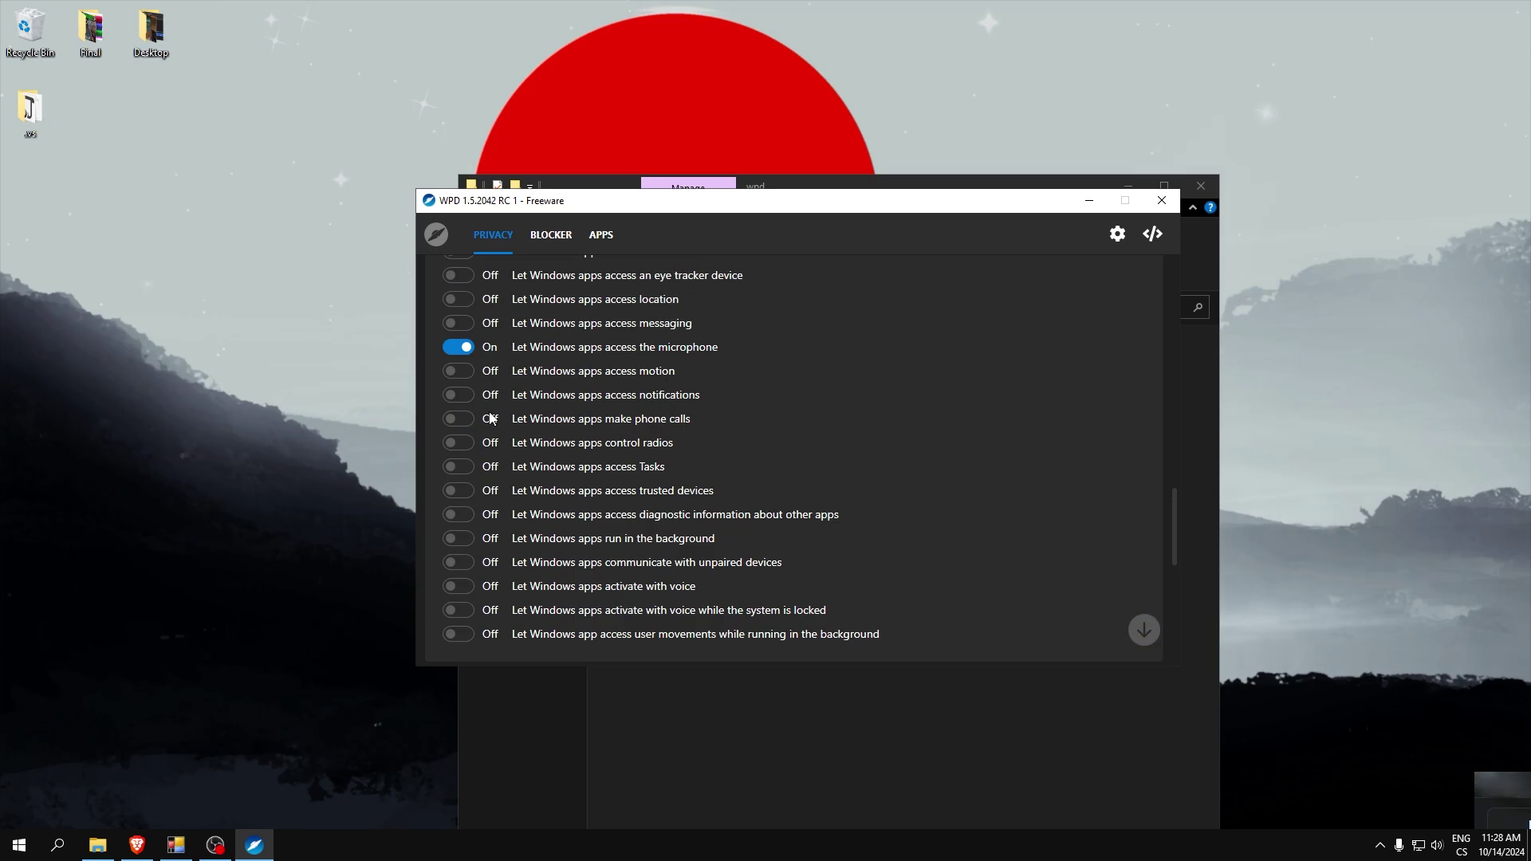
scroll(460, 372, up, 2)
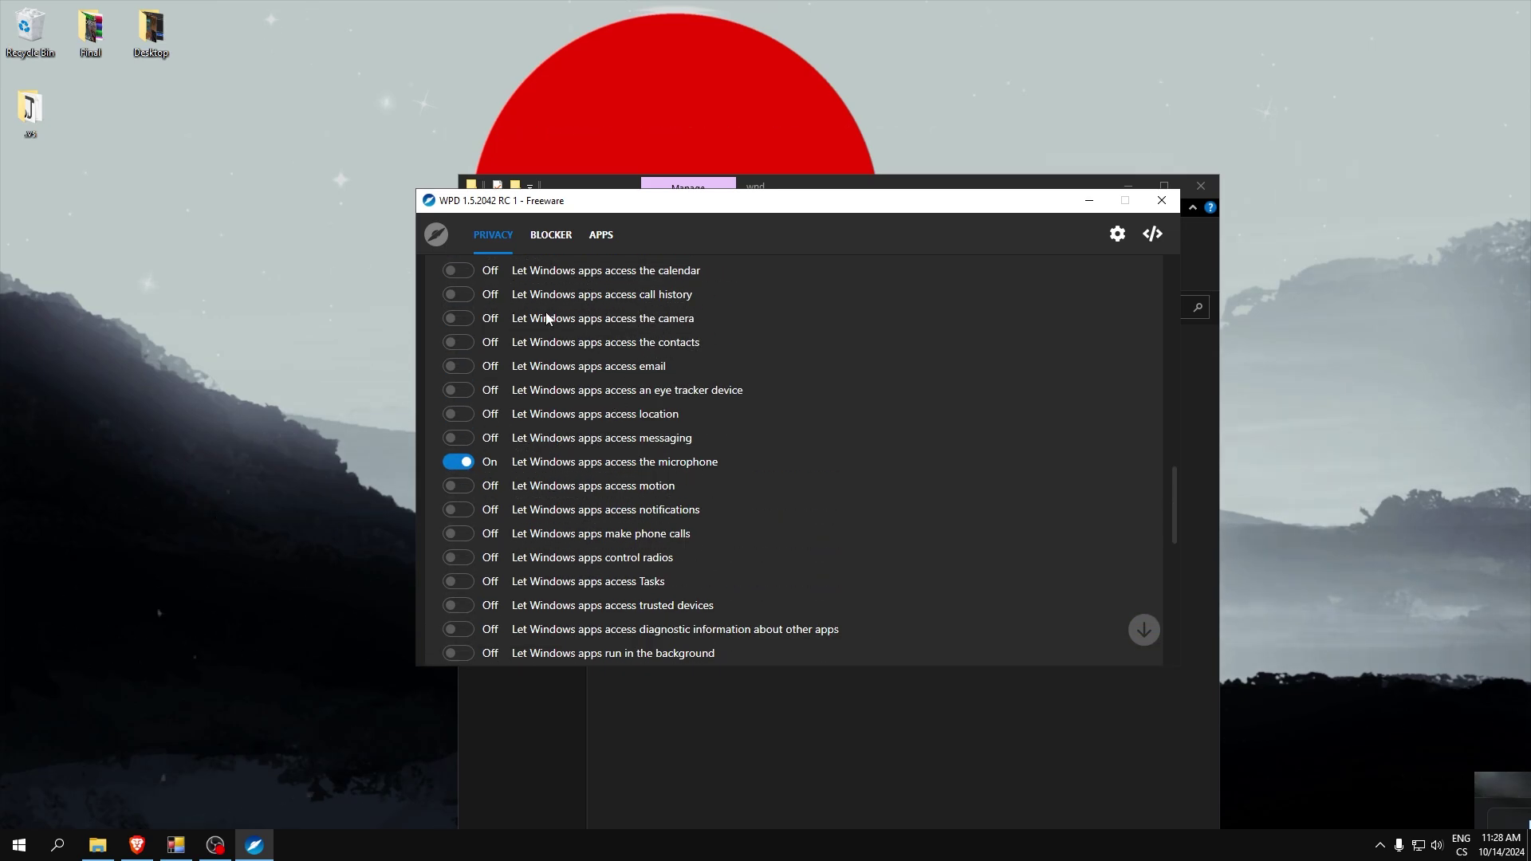
click(457, 321)
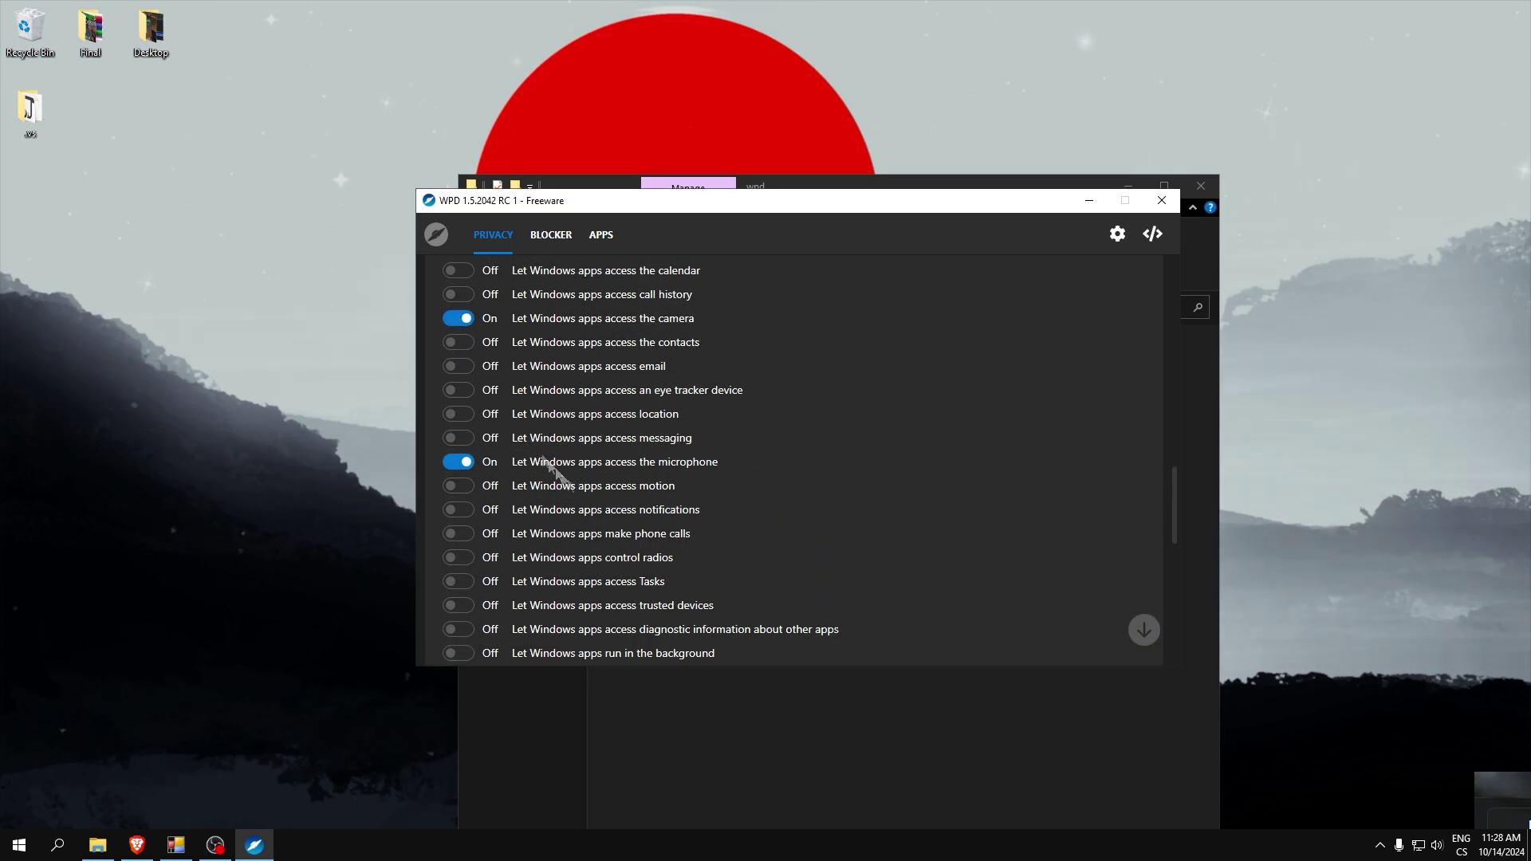
Turn off Connected Devices Platform User Service, Contact Data, User Data Storage, User Data Access and Windows Push Notifications User Service in the privacy services
scroll(558, 479, down, 10)
click(495, 390)
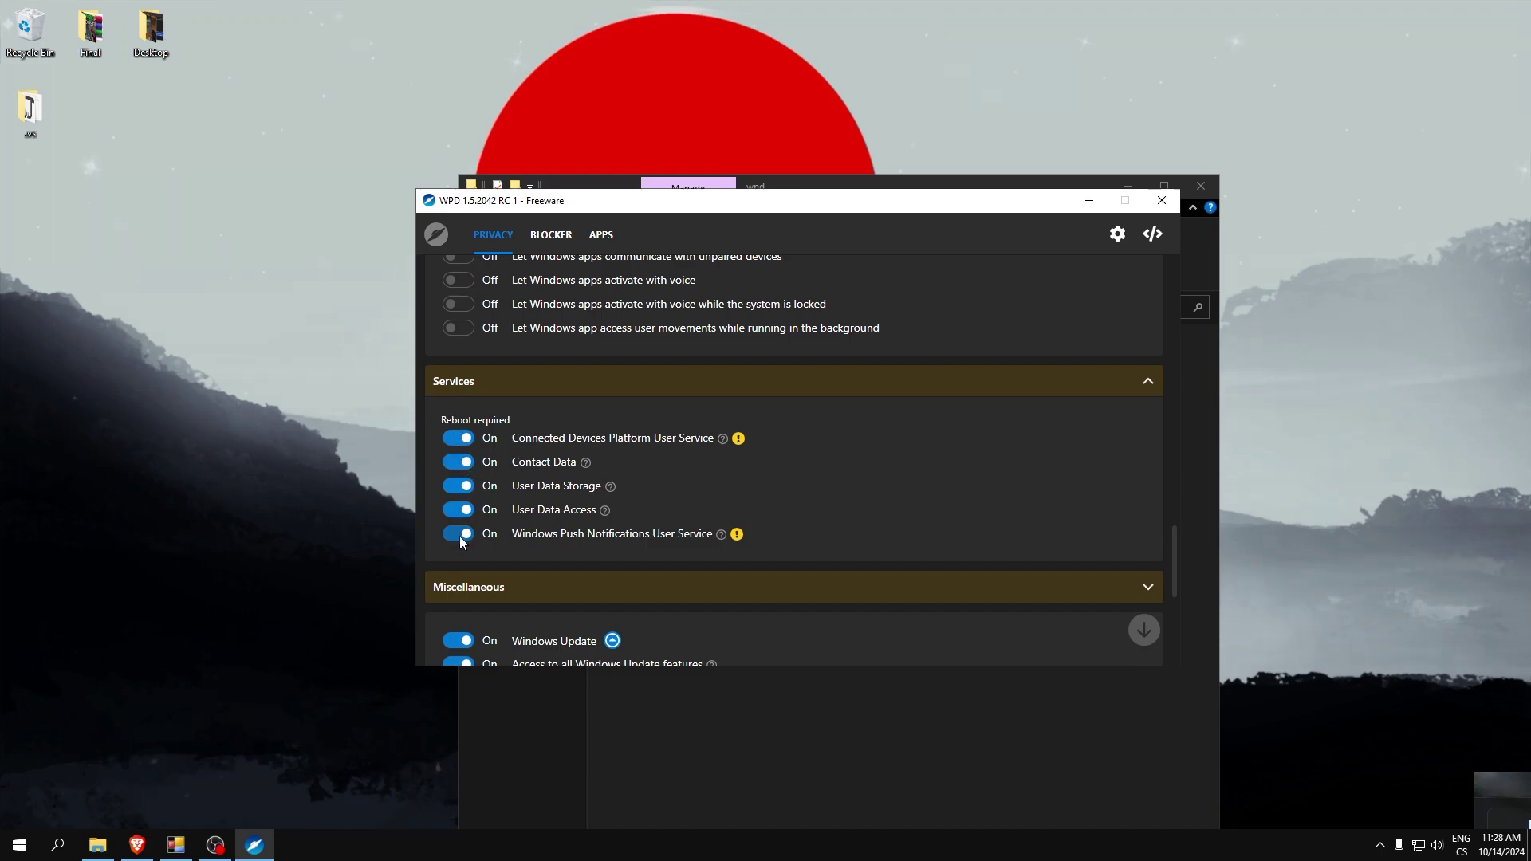
click(456, 463)
click(454, 440)
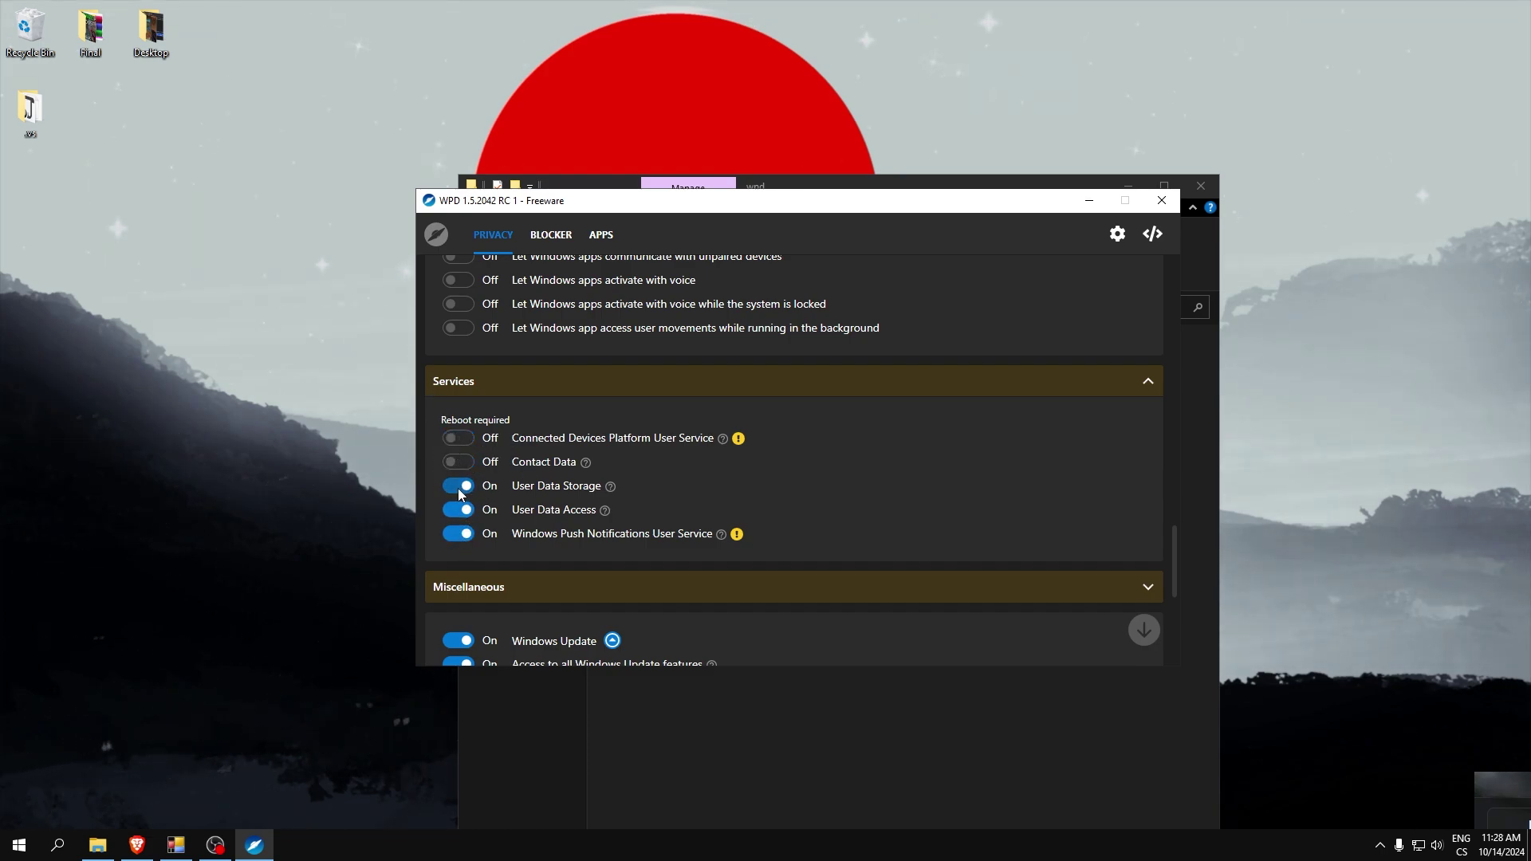
click(457, 486)
click(459, 510)
click(459, 534)
Expand the miscellaneous privacy settings and turn off all remaining Windows Update options, including its Medic Service, Orchestrator Service, PerformRemediation and scheduled scan
click(494, 587)
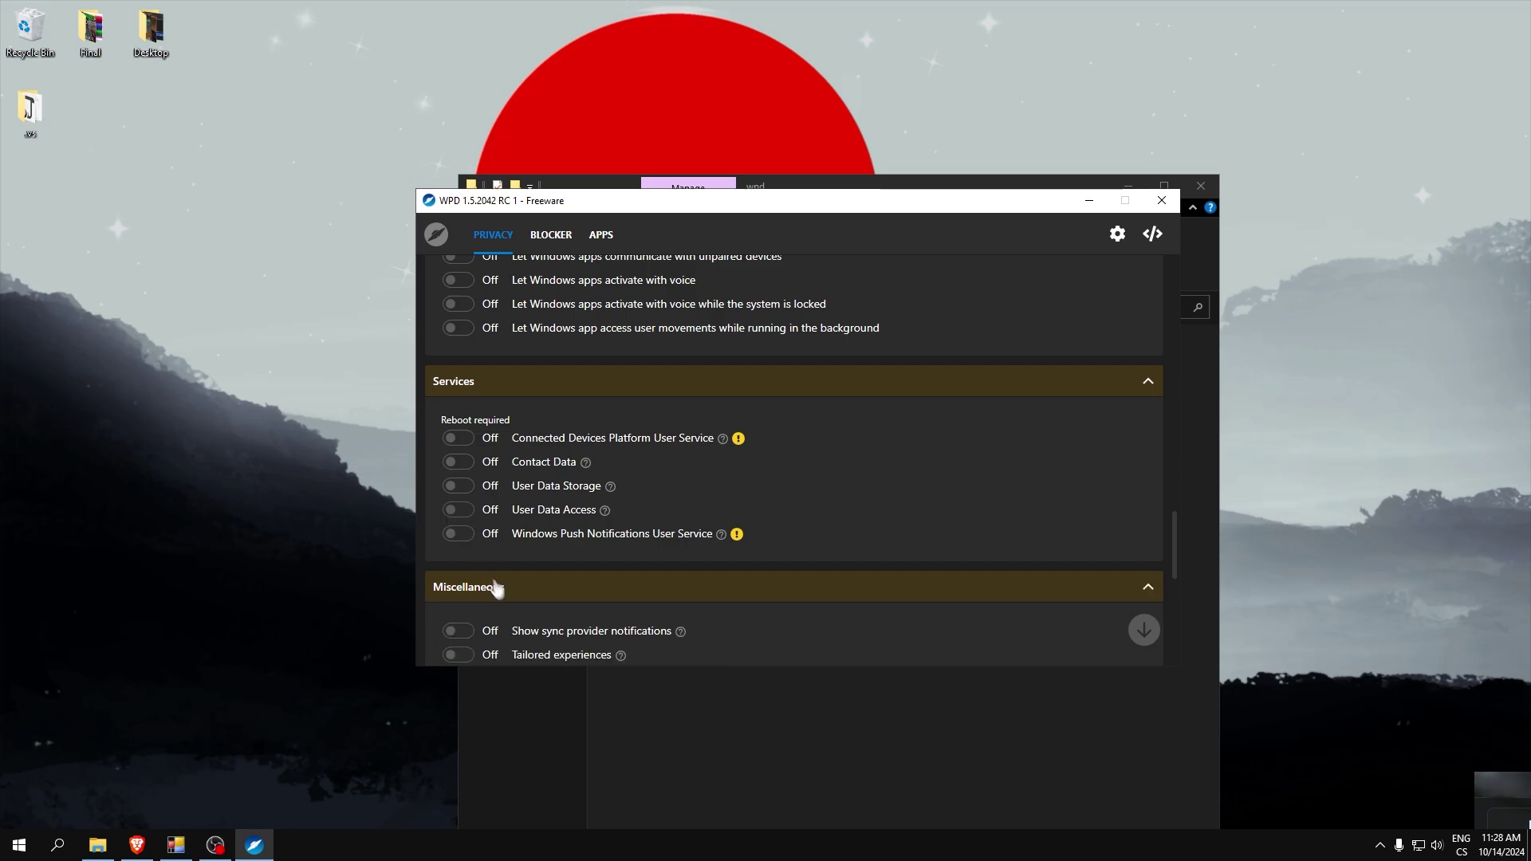
scroll(486, 526, down, 3)
scroll(474, 477, down, 2)
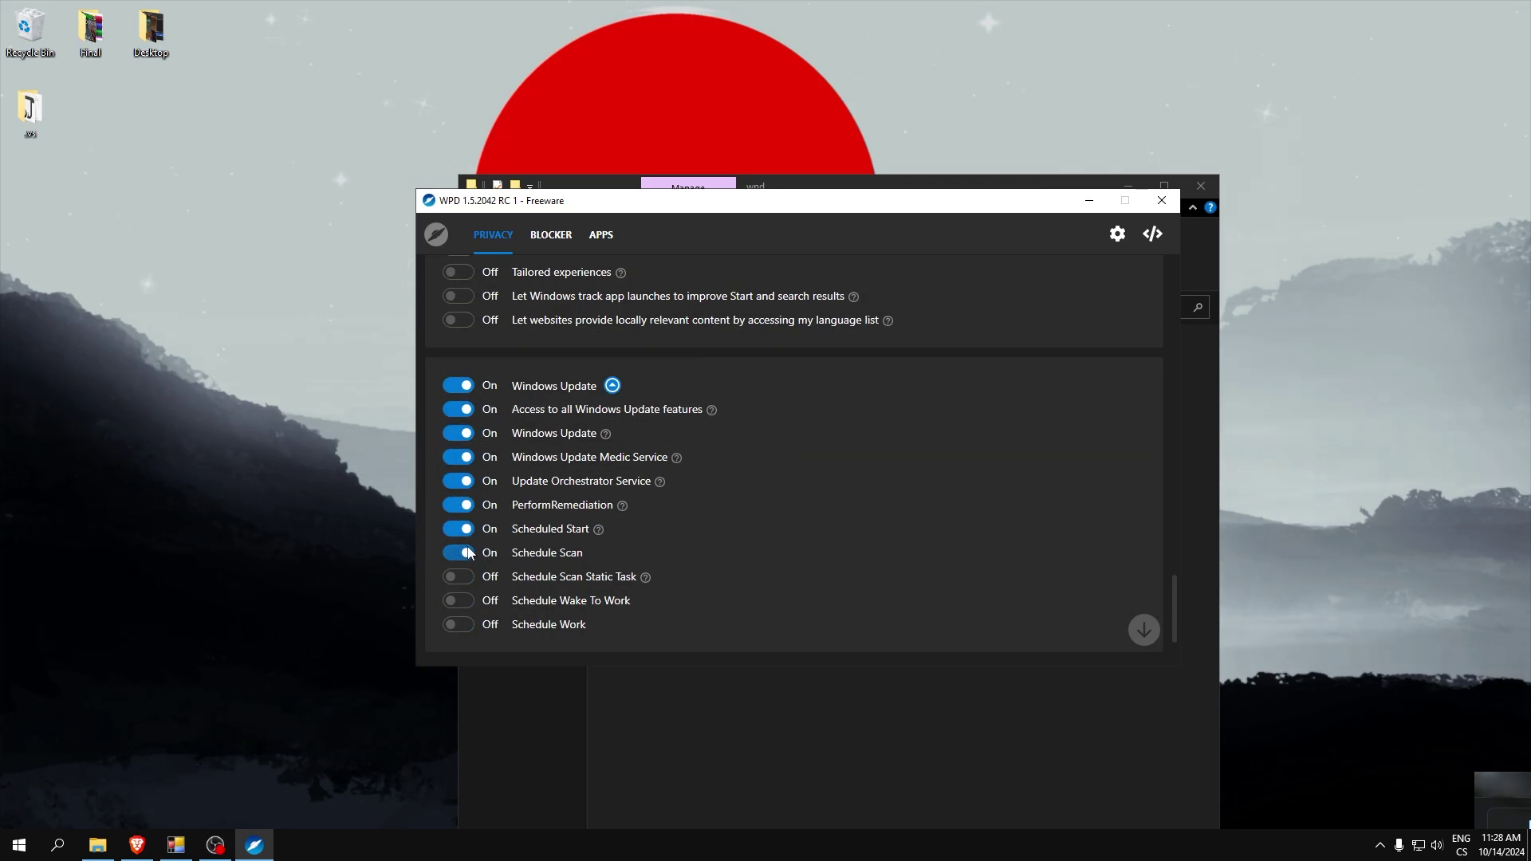
click(464, 482)
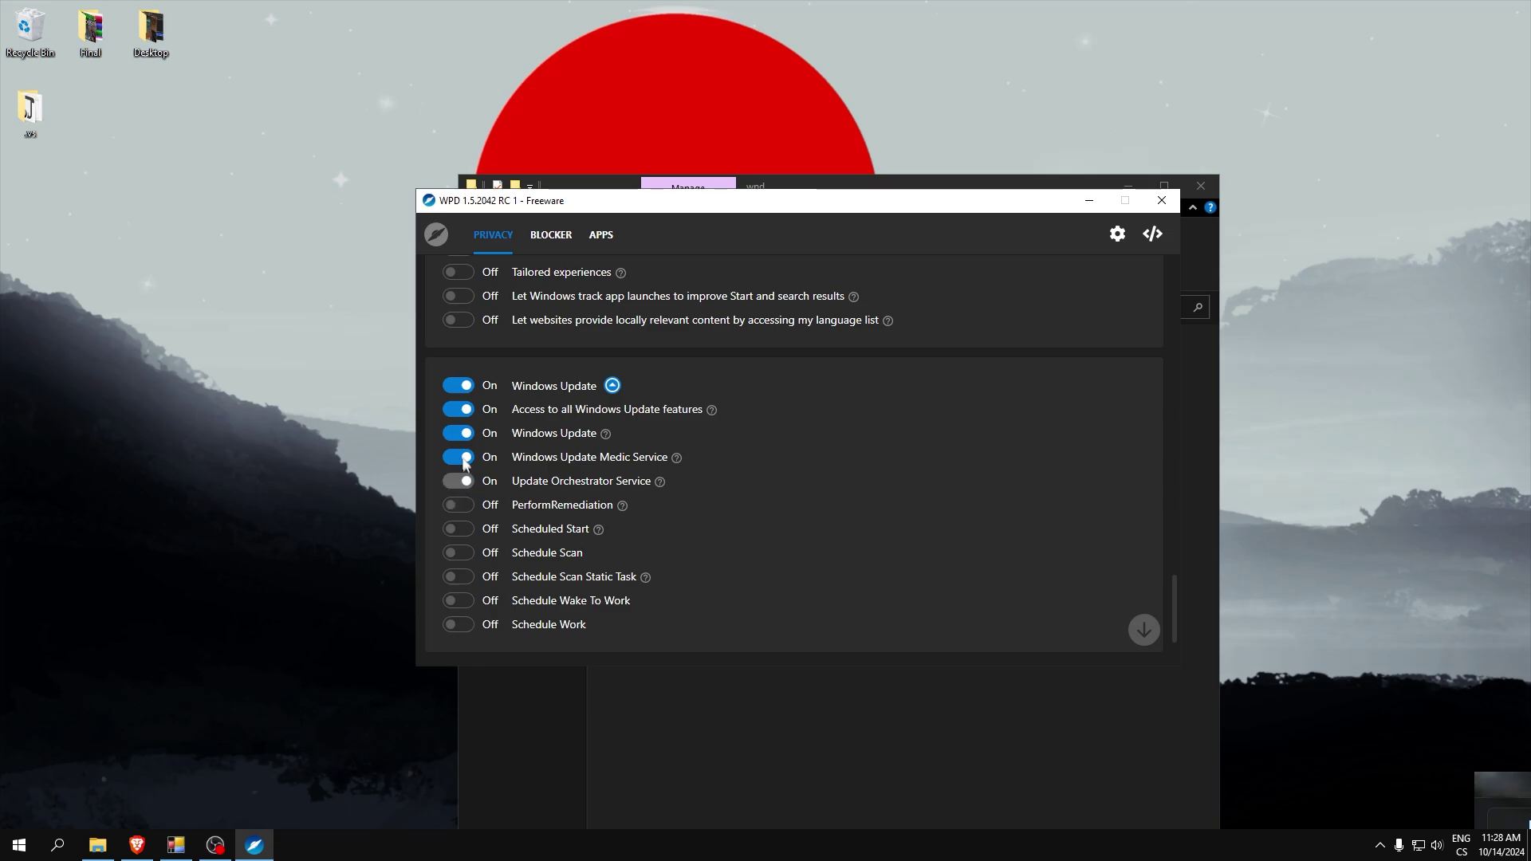
click(461, 458)
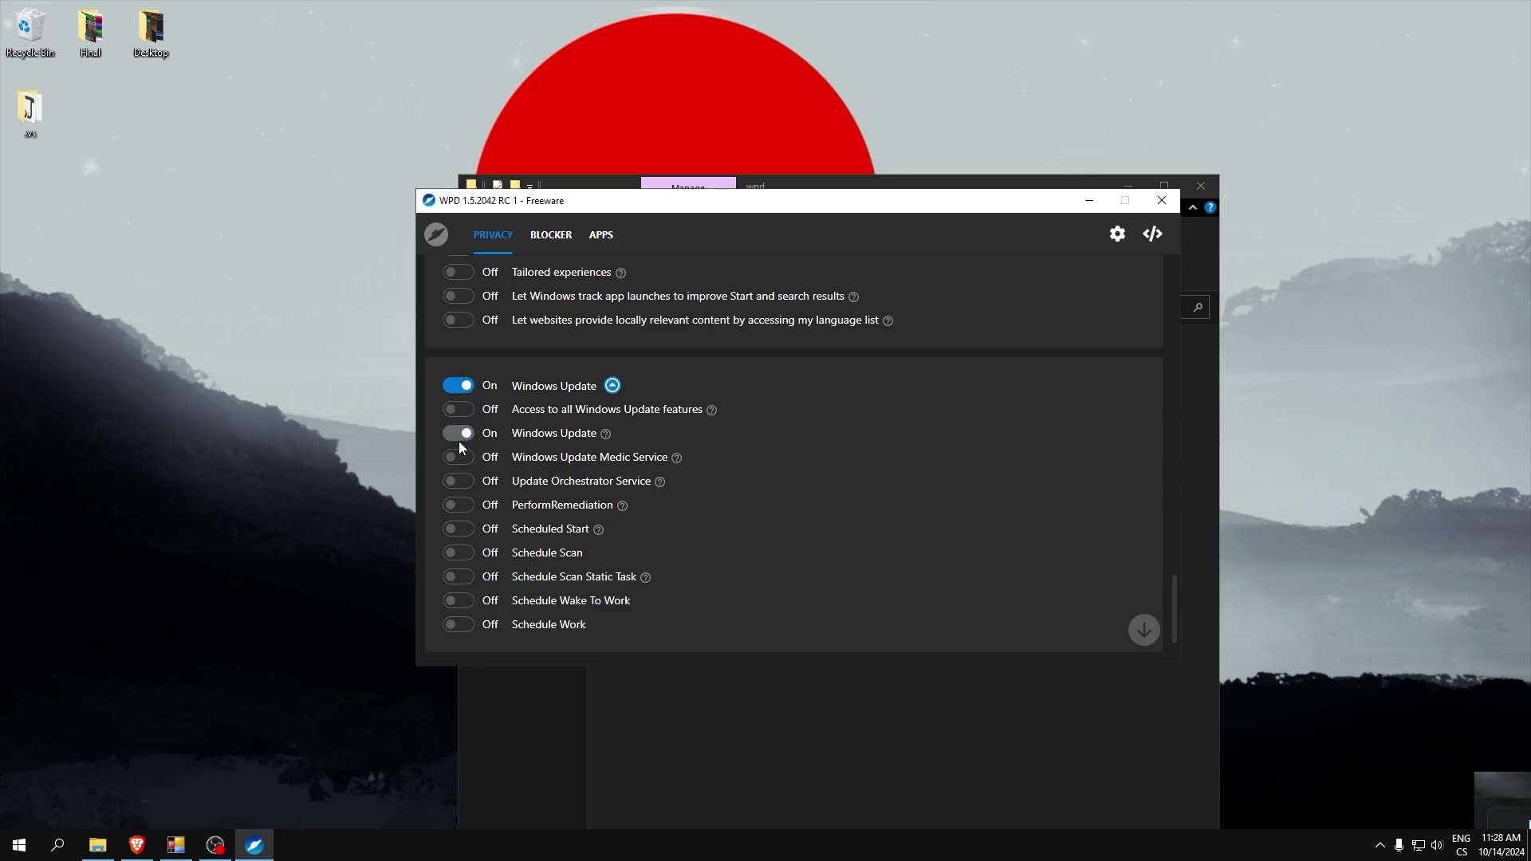
click(458, 435)
scroll(558, 447, down, 3)
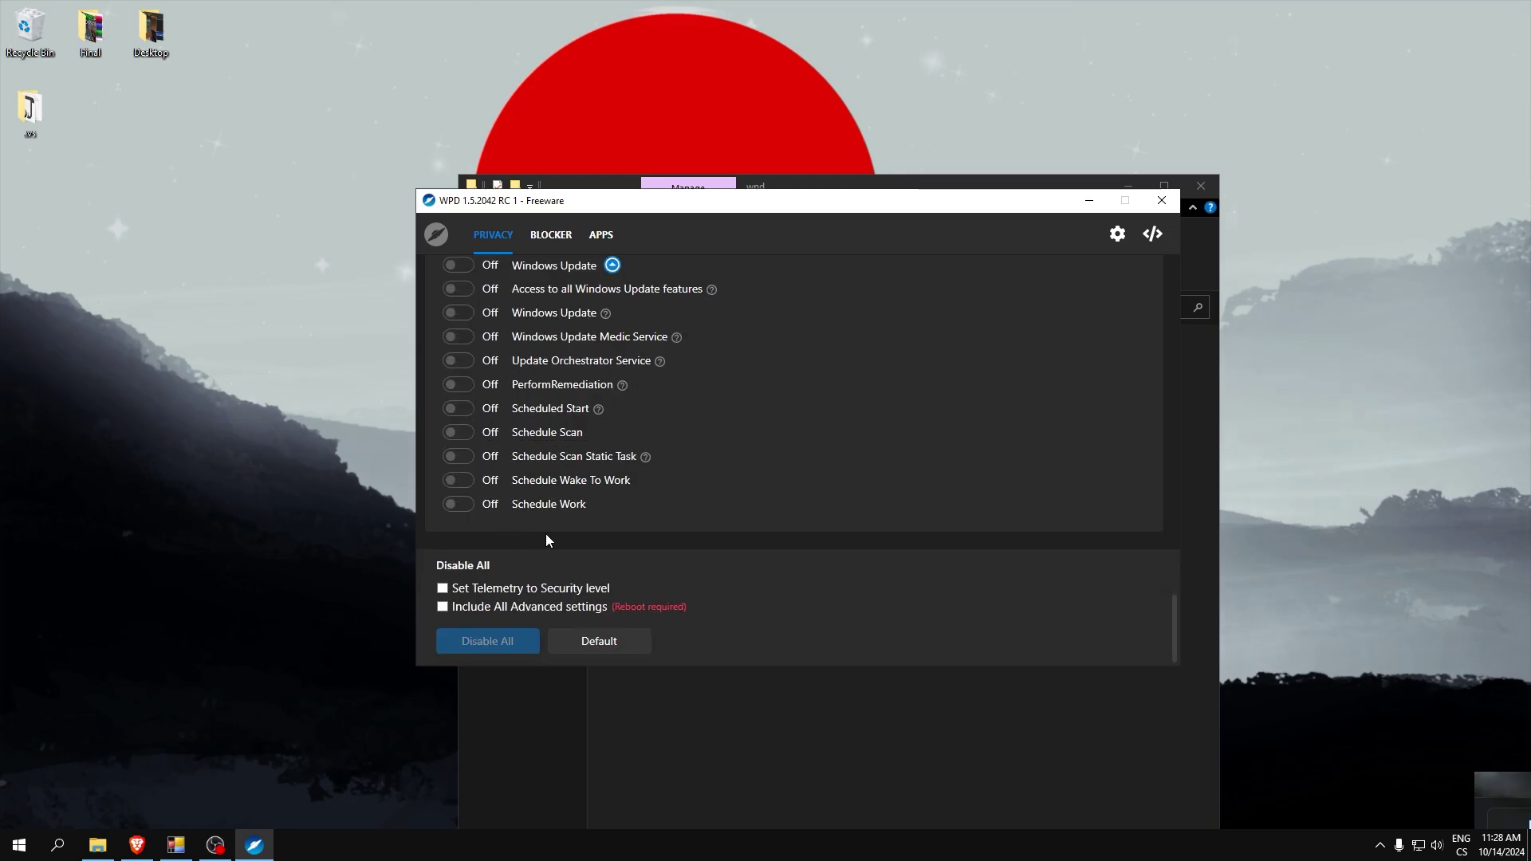
Close WPD and the FPS Boost folder window
click(1161, 202)
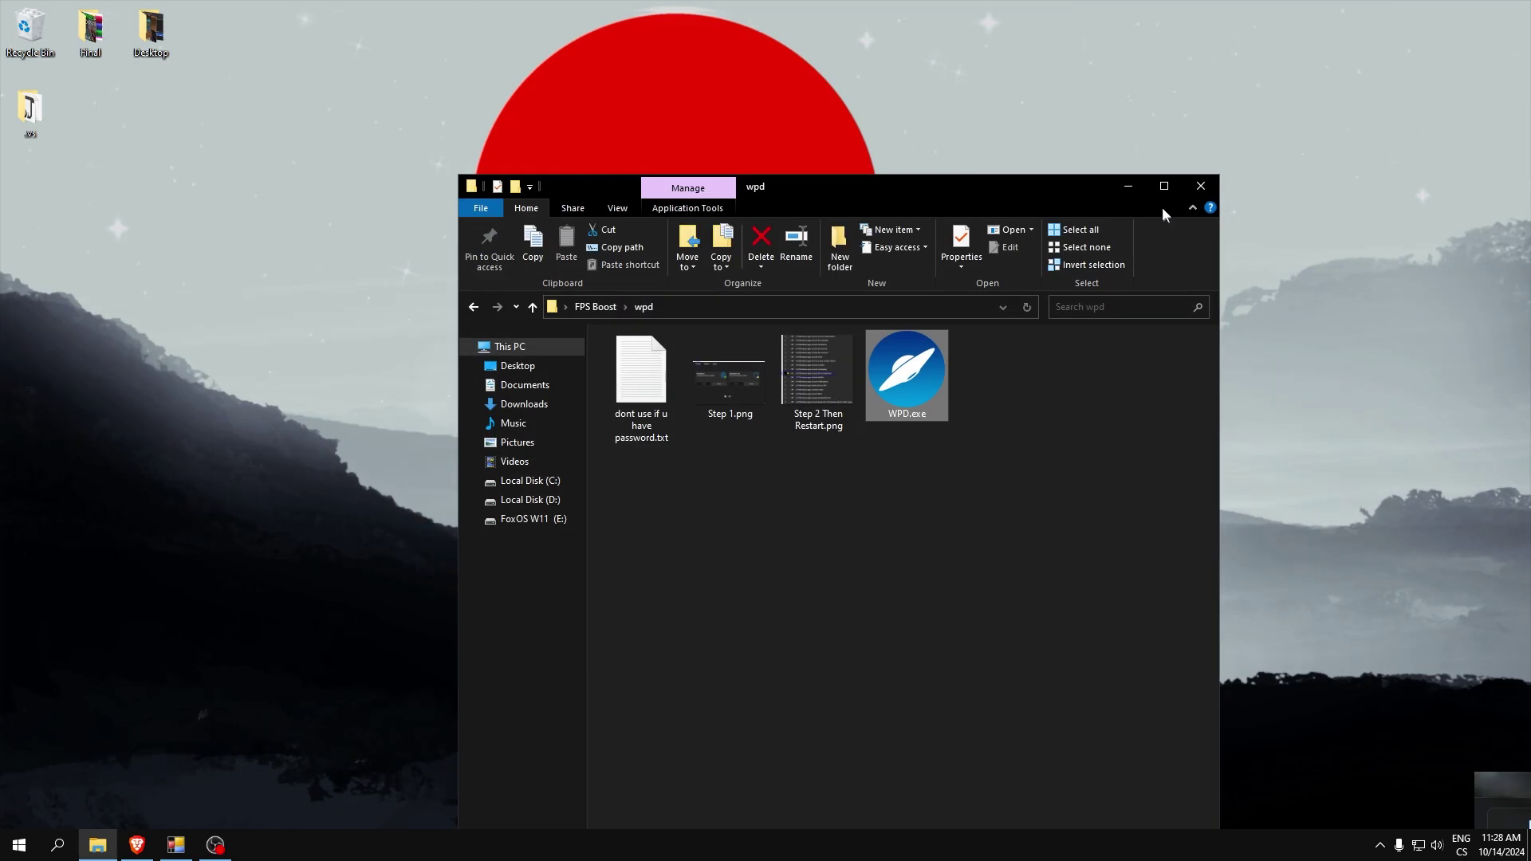
click(477, 308)
click(1200, 186)
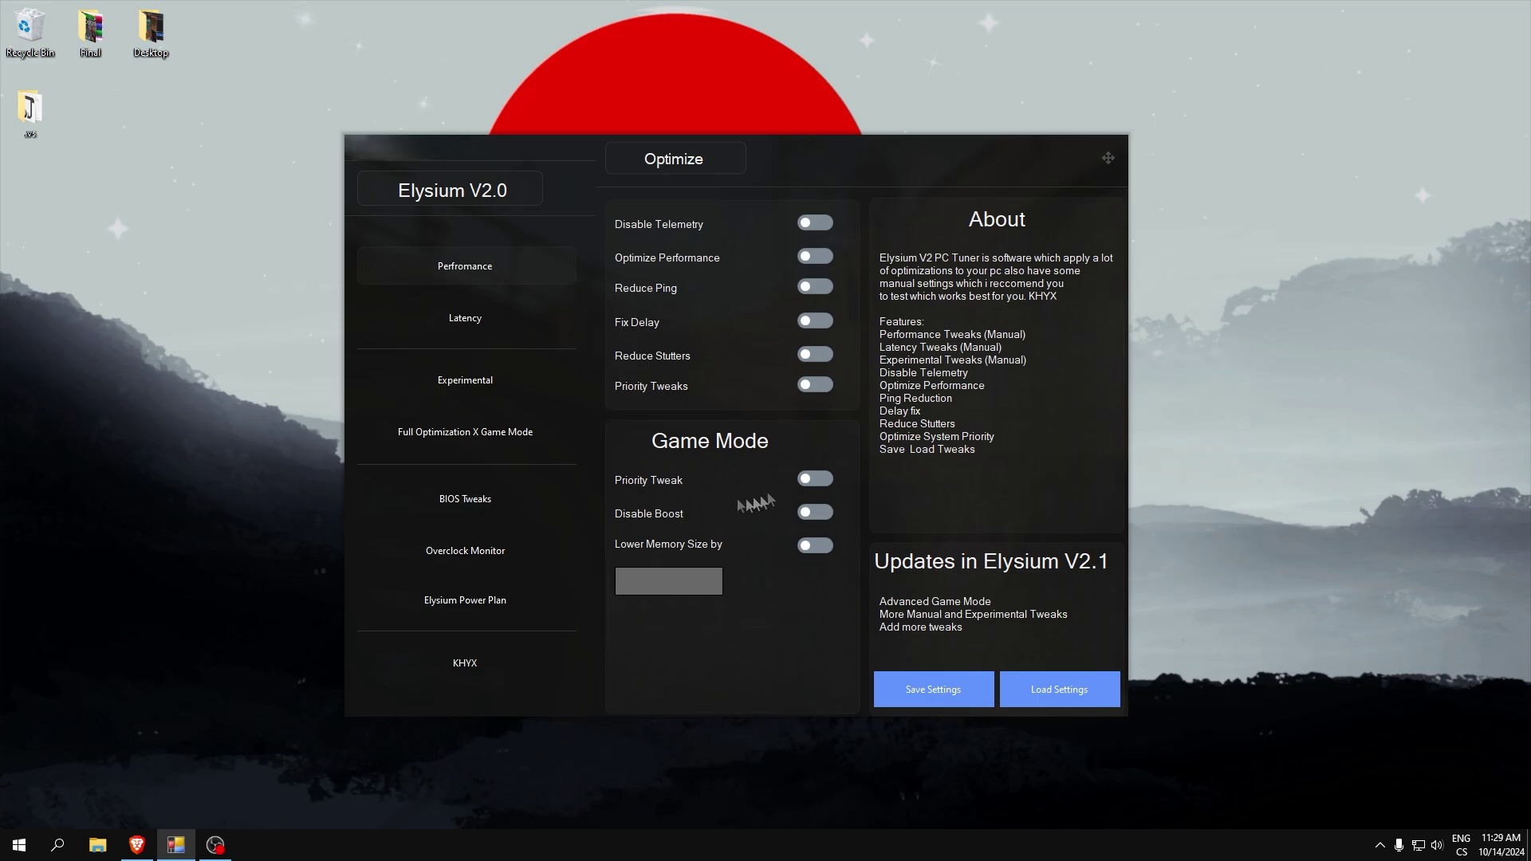
In Elysium V2.0's latency tweaks, set LMT to 2500 and LatencyPriority to 3
click(437, 274)
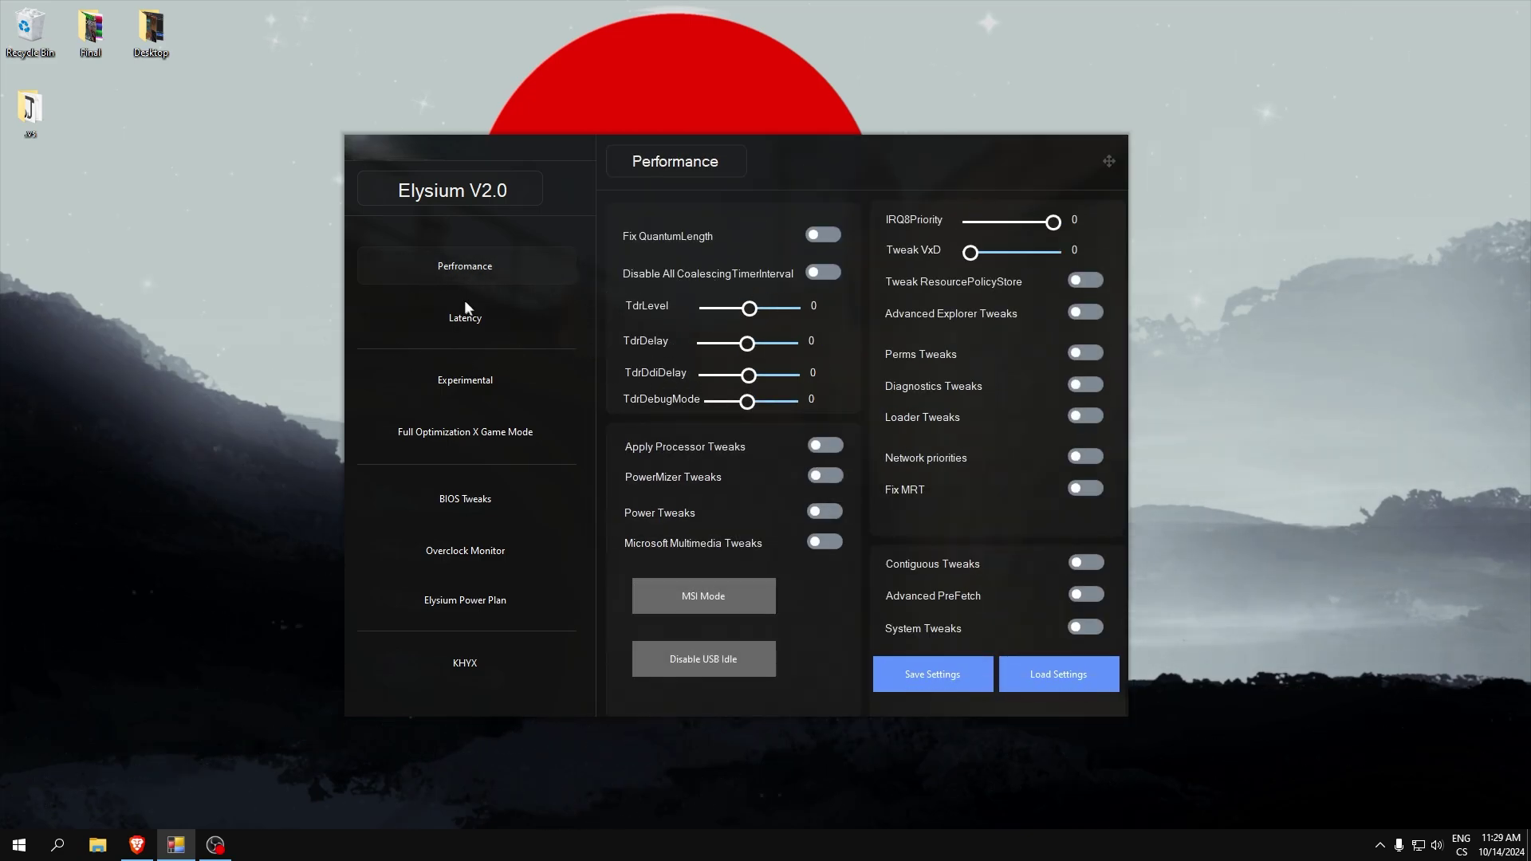
click(465, 318)
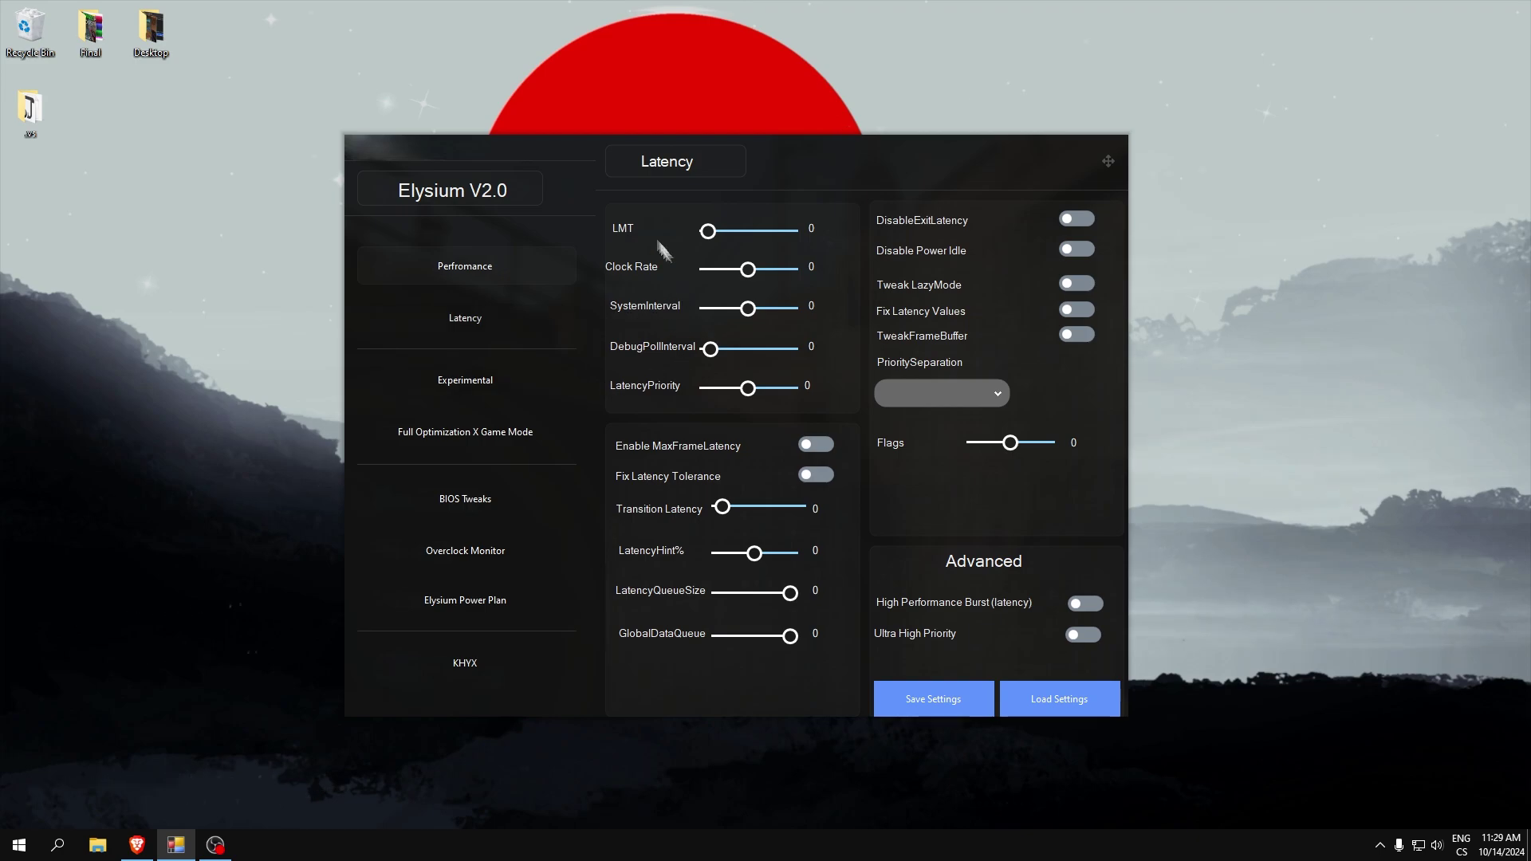
drag(709, 232, 826, 228)
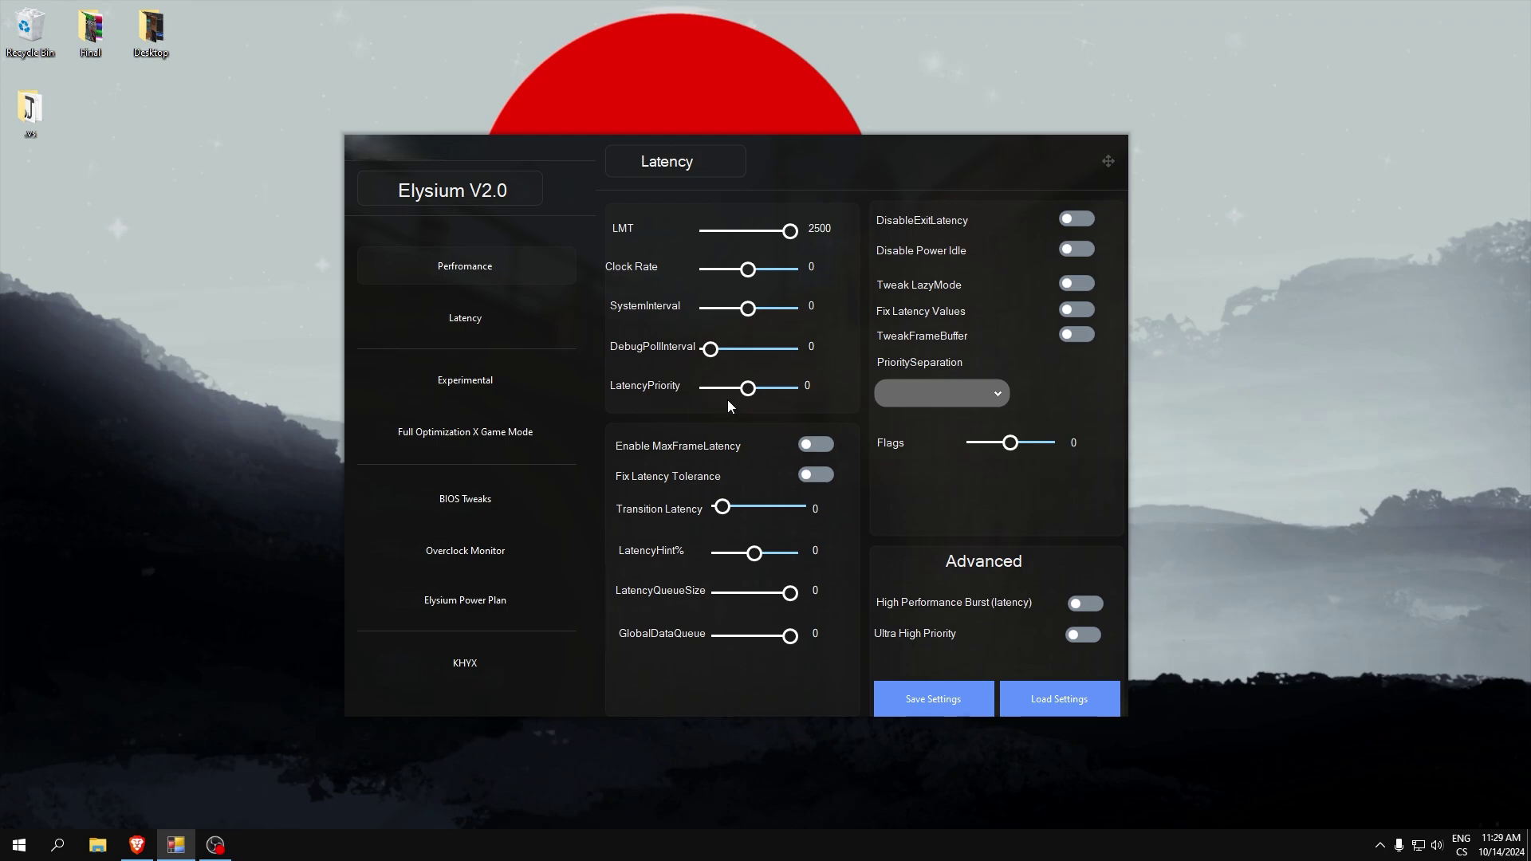
click(758, 389)
mouse_move(758, 391)
mouse_down()
mouse_move(716, 390)
mouse_move(742, 396)
mouse_up()
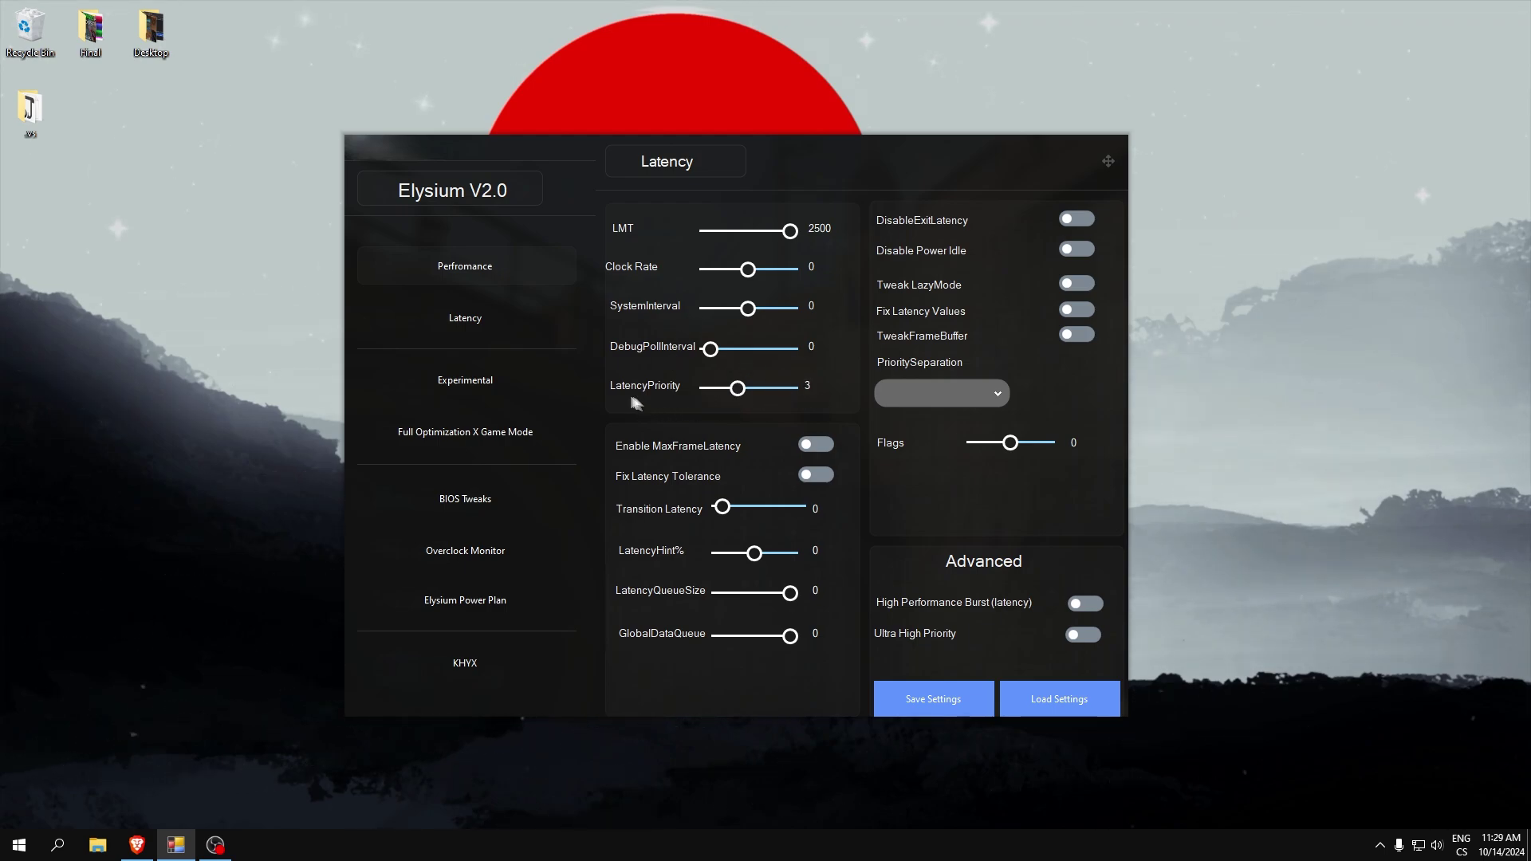
View Elysium's Experimental tweaks and its Full Optimization X Game Mode settings
click(466, 391)
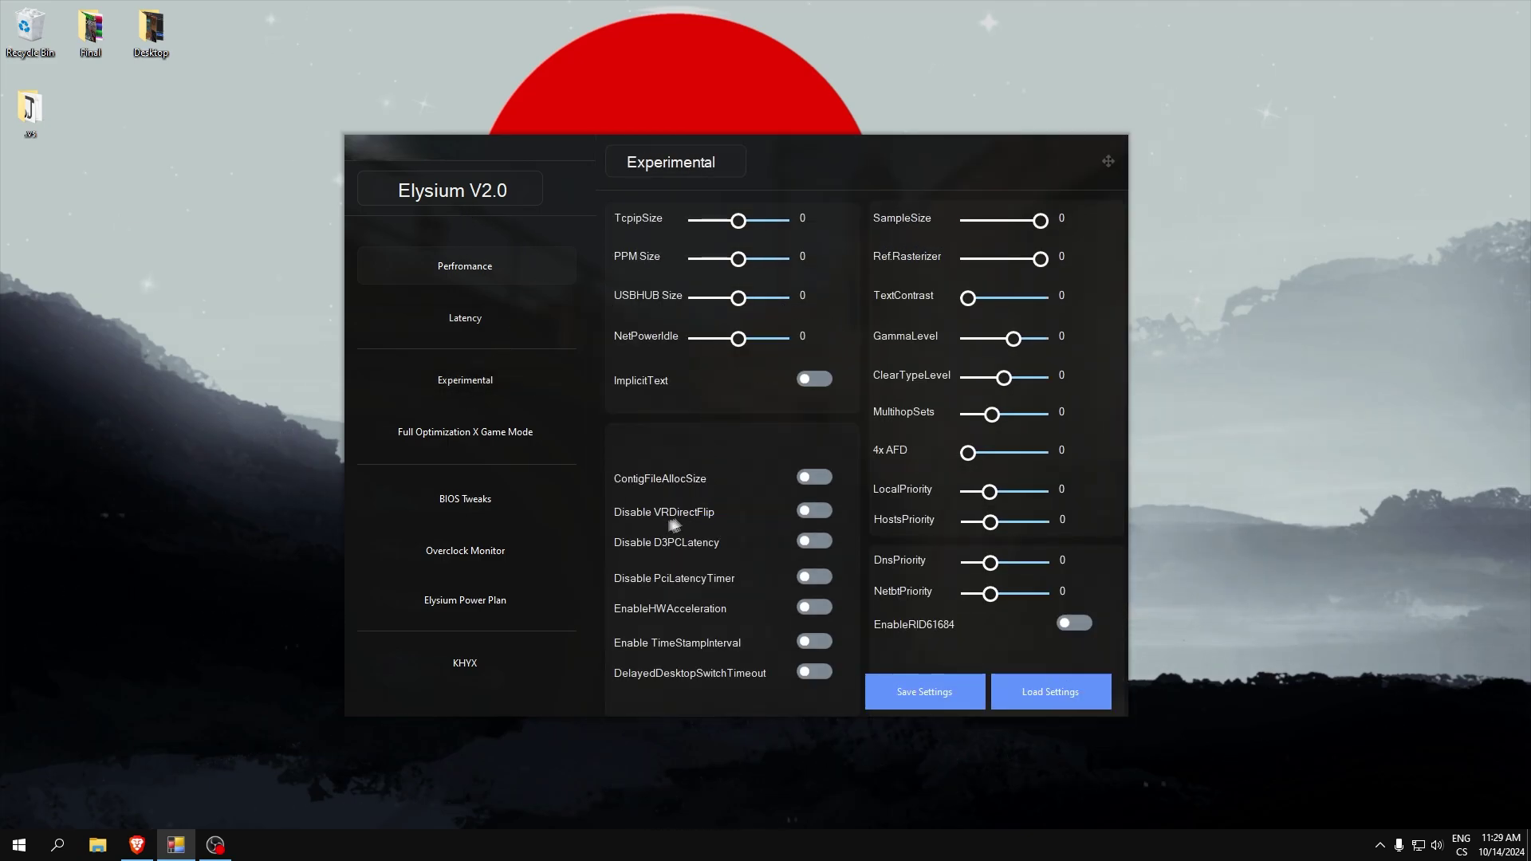
click(467, 433)
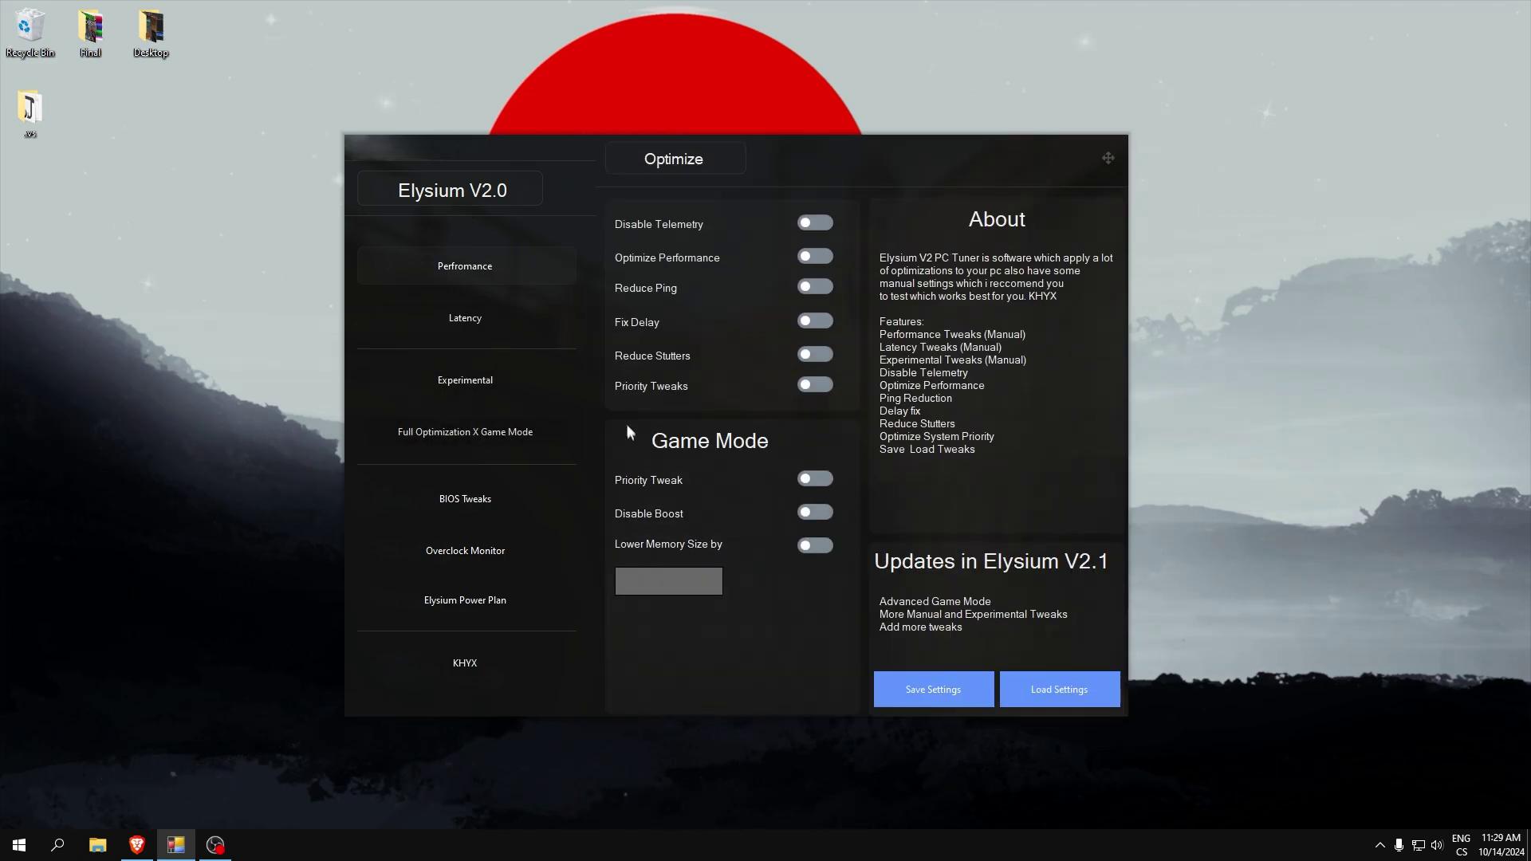